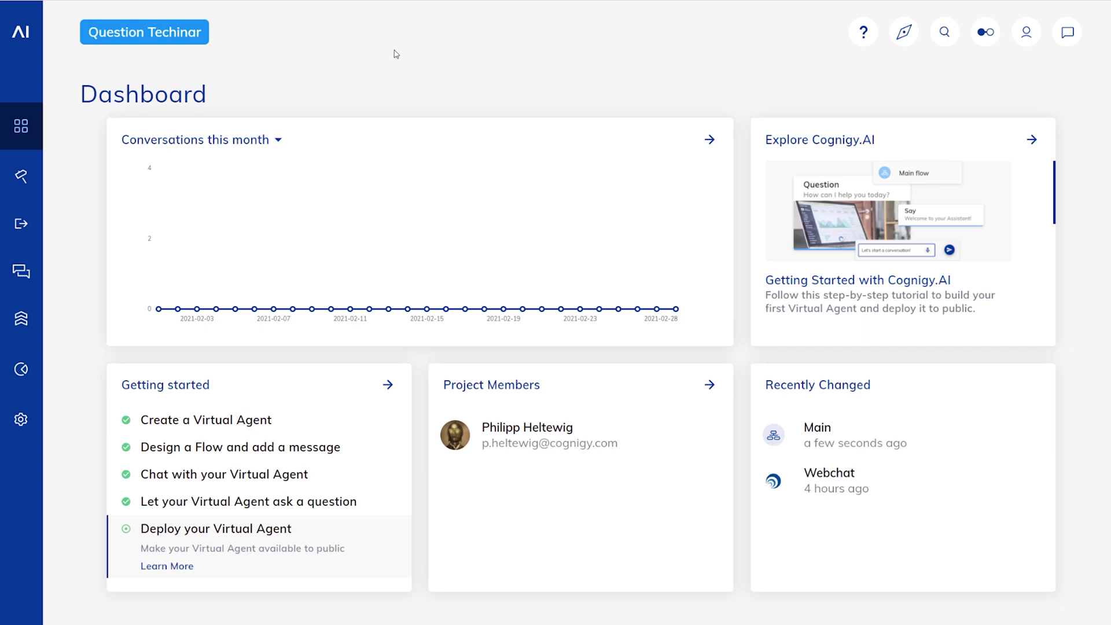
Step: Open the Main flow's chart from Build > Flows and zoom it to 120%
{"action": "mouse_move", "coordinate": [21, 176]}
{"action": "left_click", "coordinate": [64, 218]}
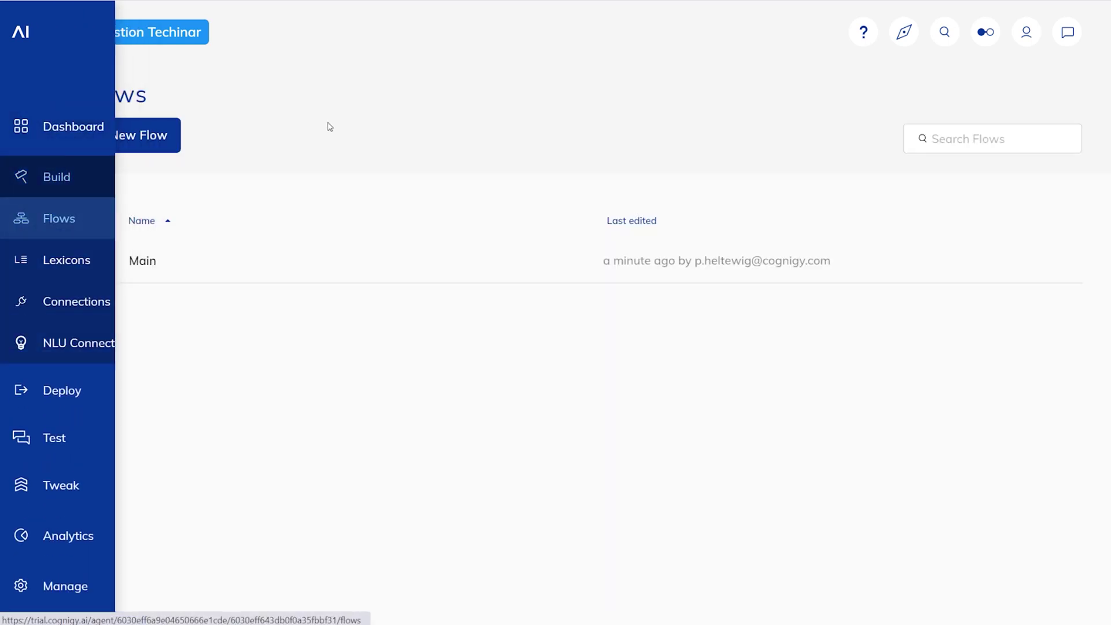
{"action": "left_click", "coordinate": [235, 256]}
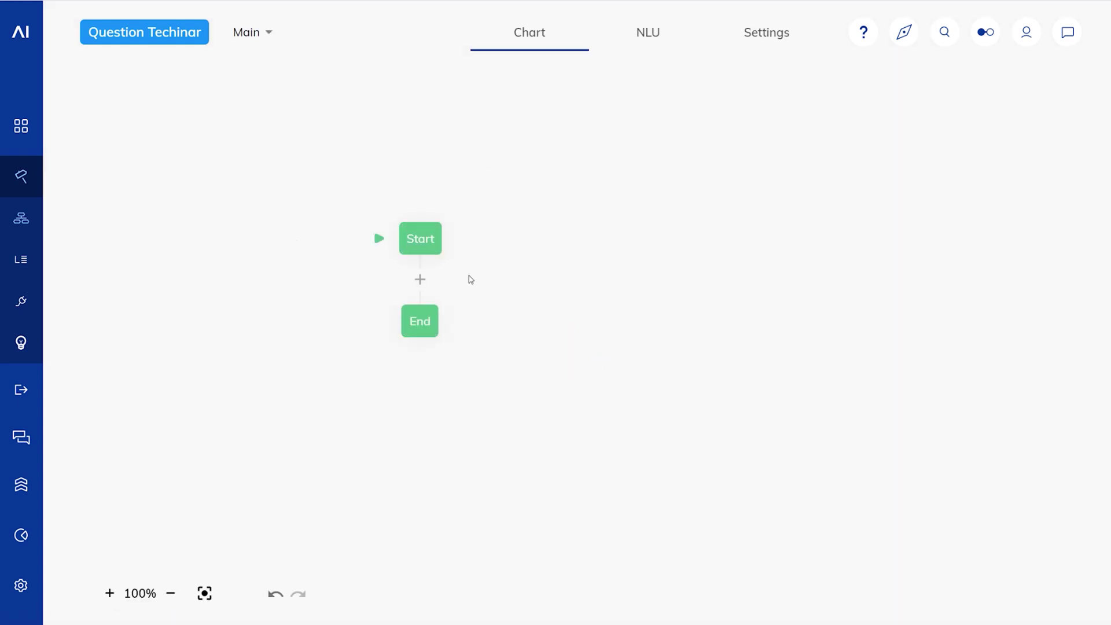
{"action": "left_click", "coordinate": [109, 593]}
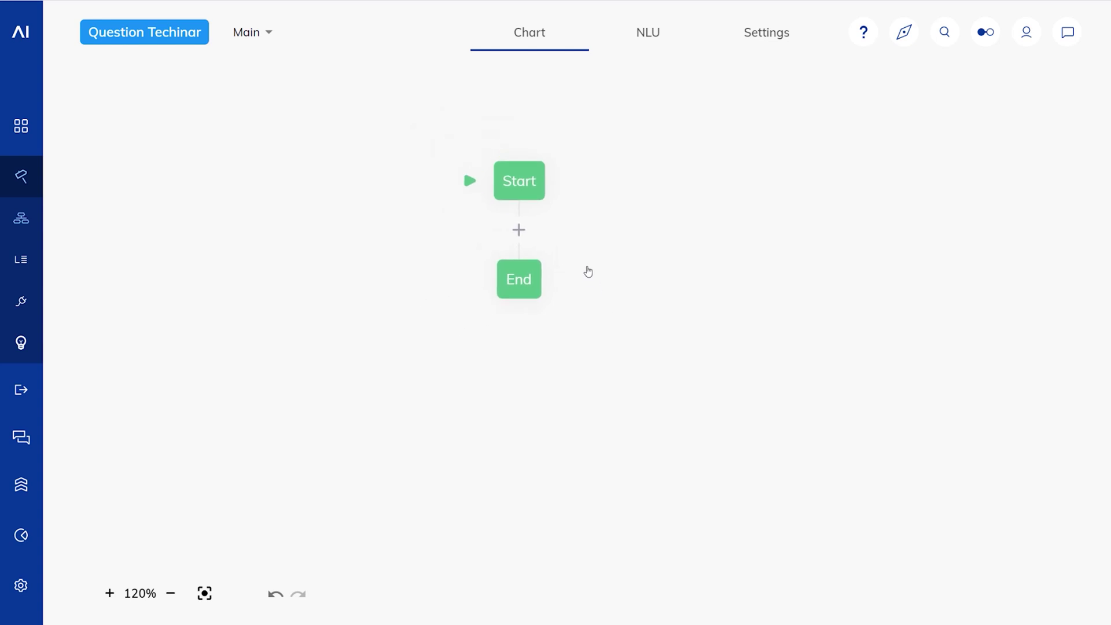
Step: Insert a Yes/No Question node asking "Yes or No?" between Start and End
{"action": "left_click", "coordinate": [519, 230]}
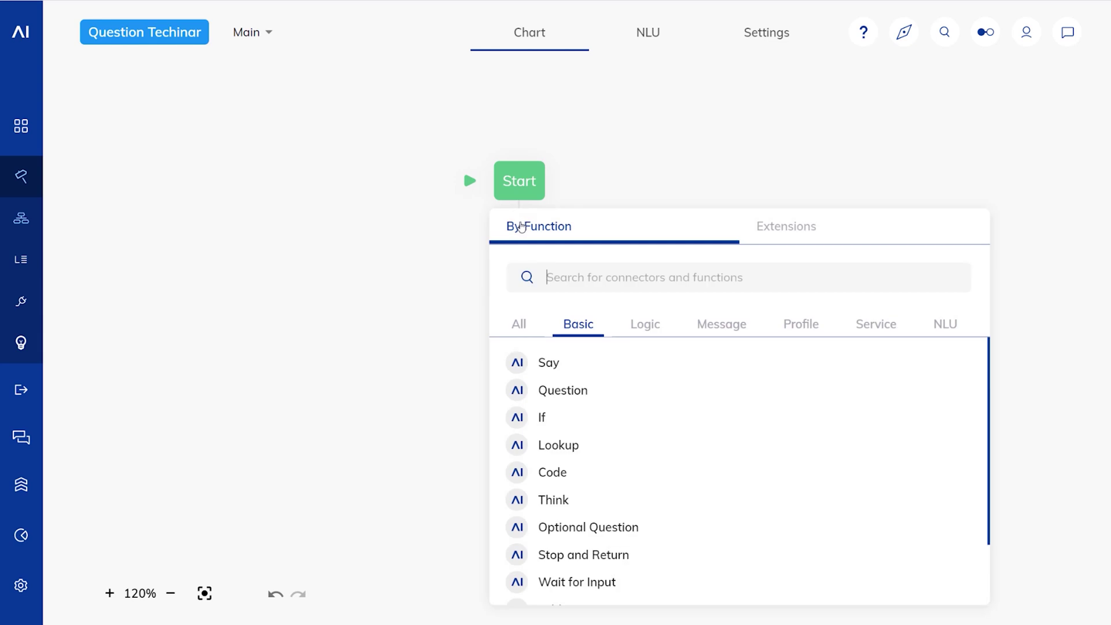
{"action": "left_click", "coordinate": [567, 396]}
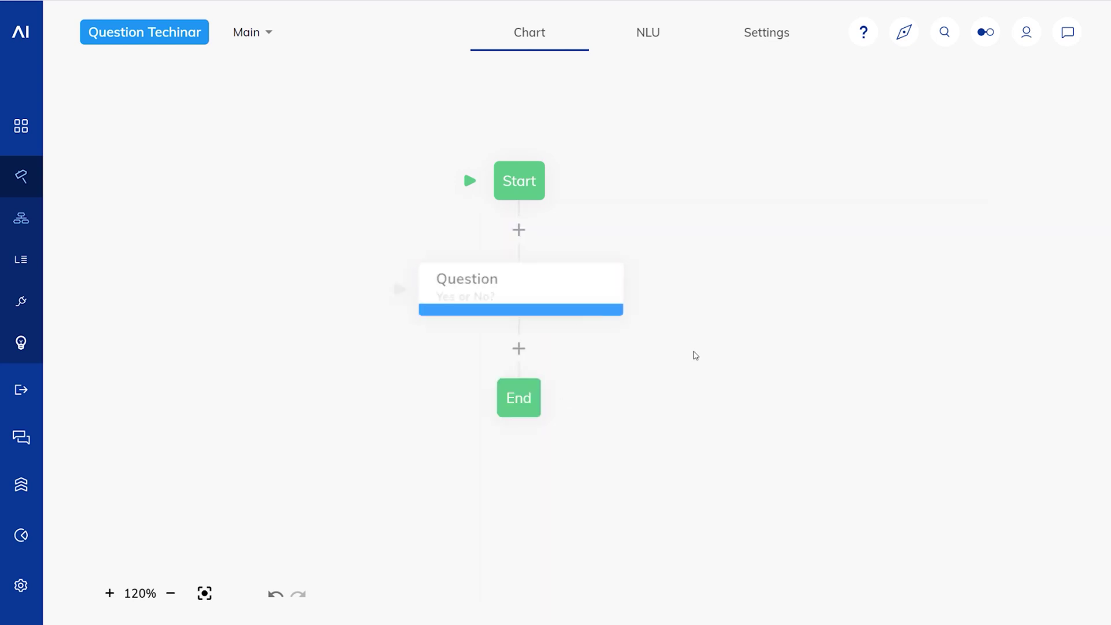
{"action": "left_click", "coordinate": [601, 280]}
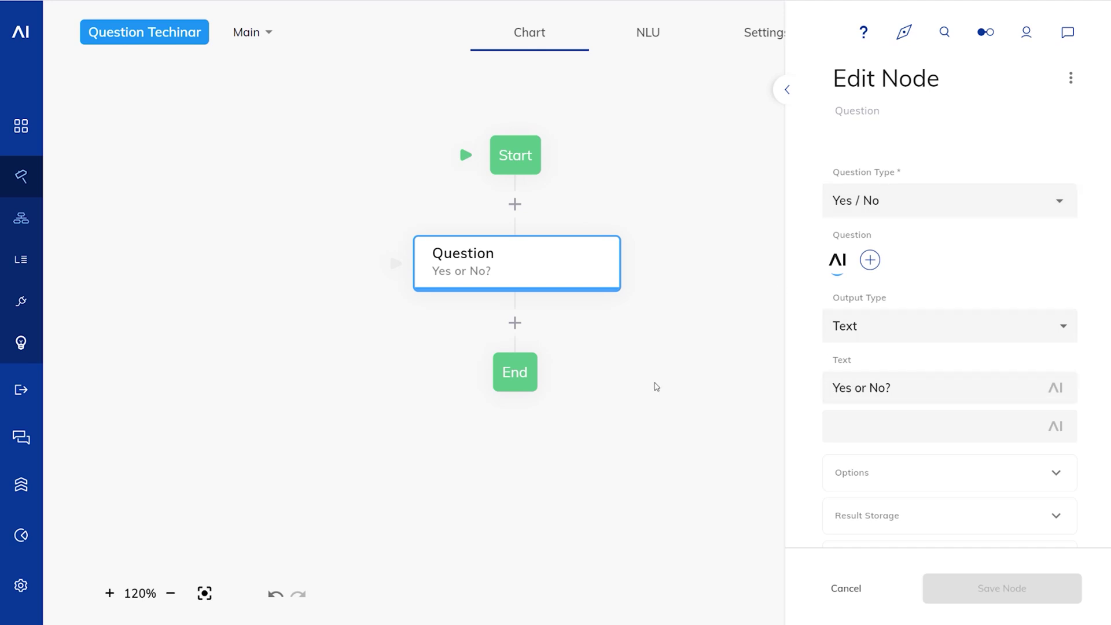
{"action": "left_click", "coordinate": [655, 384]}
Step: Test the question in chat with "sdf", "rrr" and "yeah", then add a Say node below it
{"action": "left_click", "coordinate": [1068, 32]}
{"action": "left_click", "coordinate": [935, 587]}
{"action": "type", "text": "sdf"}
{"action": "key", "text": "Return"}
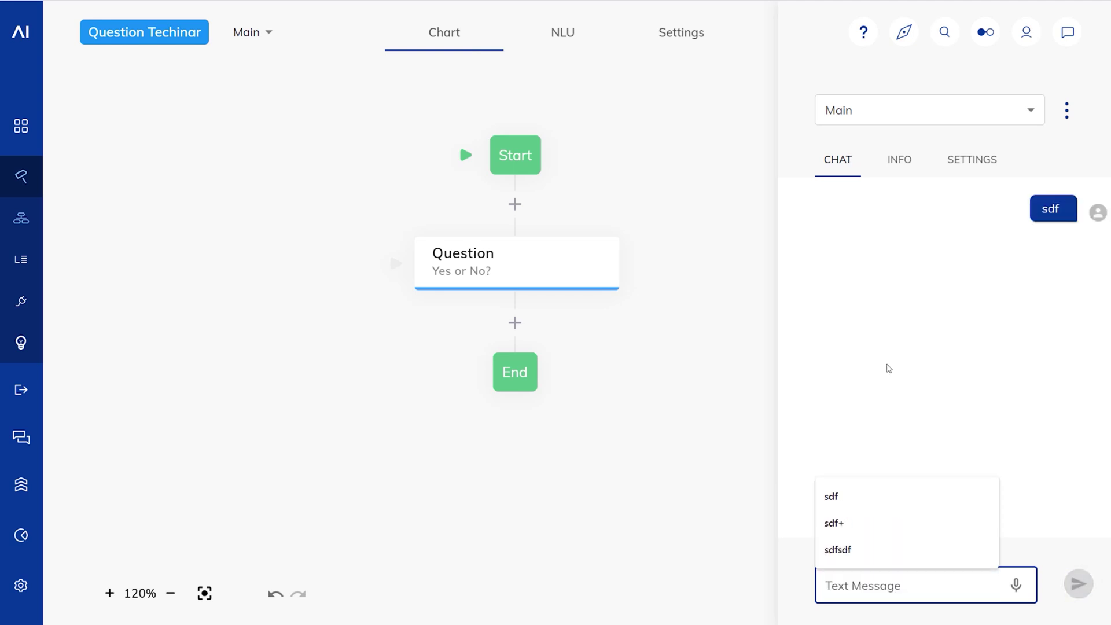
{"action": "type", "text": "rrr"}
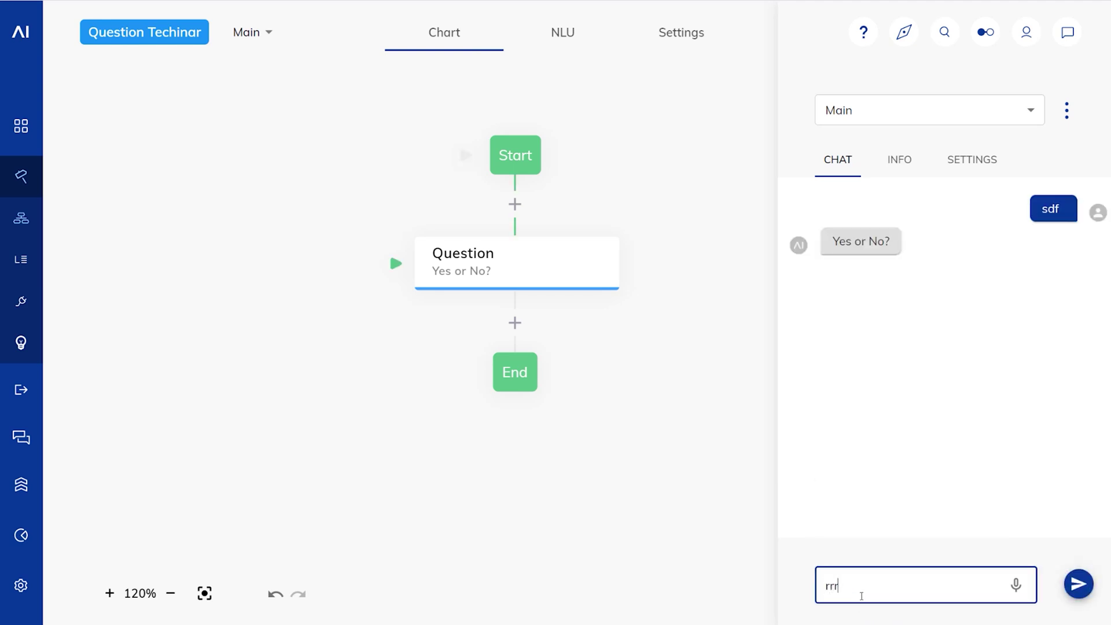
{"action": "key", "text": "Return"}
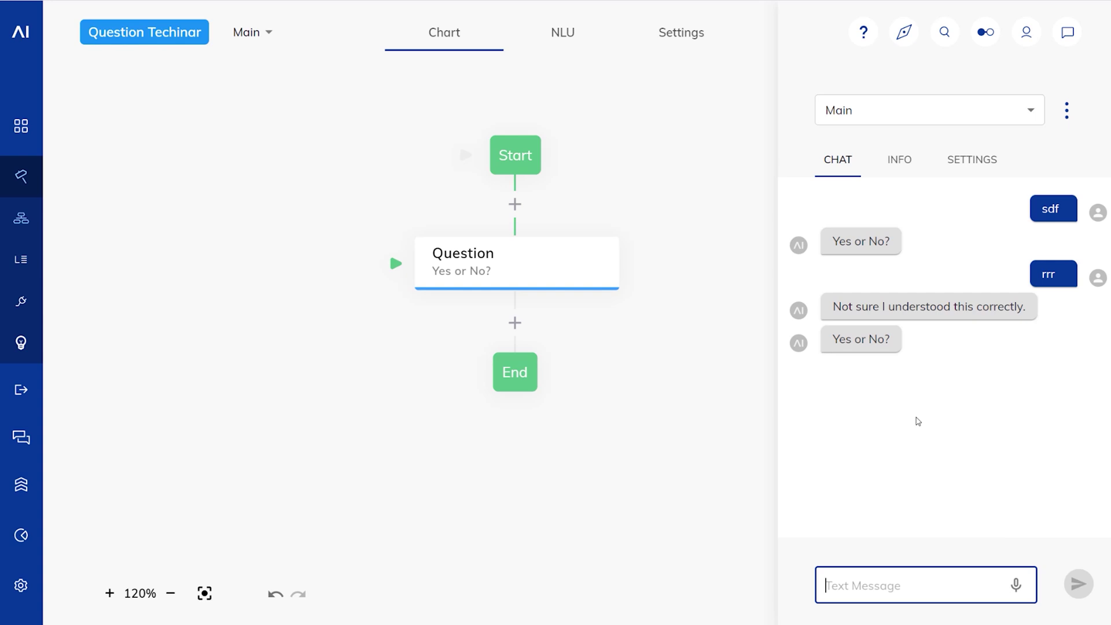
{"action": "type", "text": "yeah"}
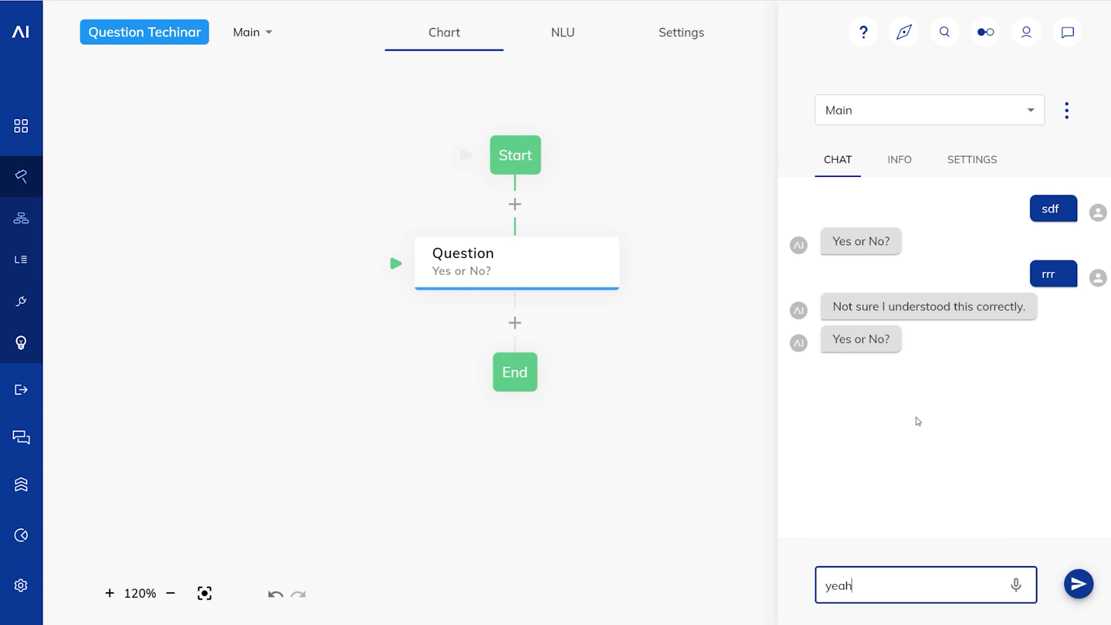
{"action": "key", "text": "Return"}
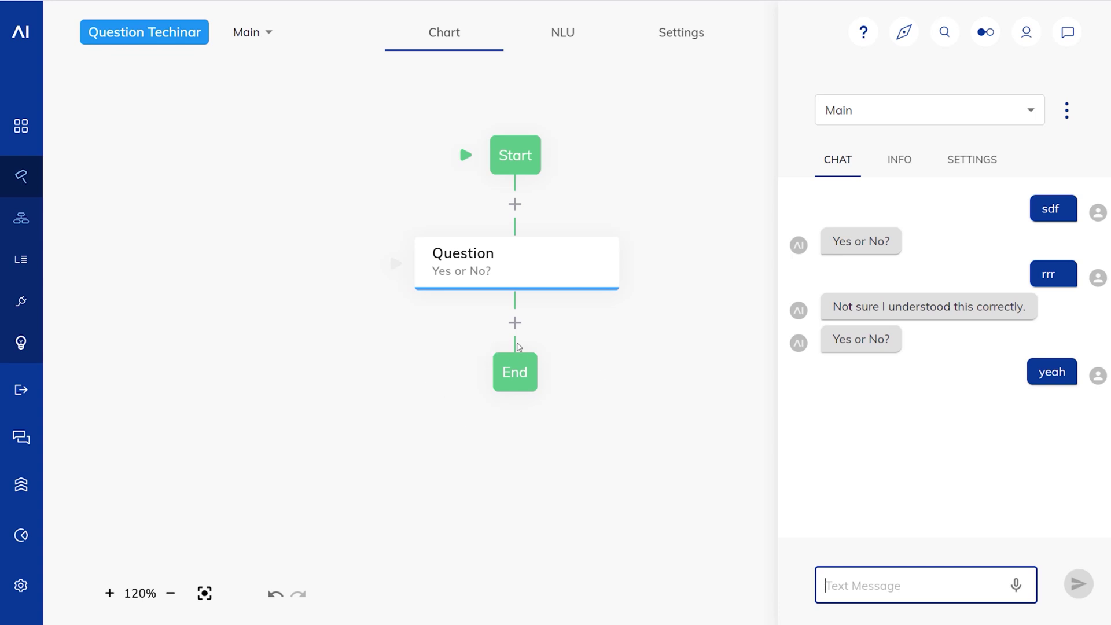
{"action": "left_click", "coordinate": [516, 322]}
{"action": "left_click", "coordinate": [547, 365]}
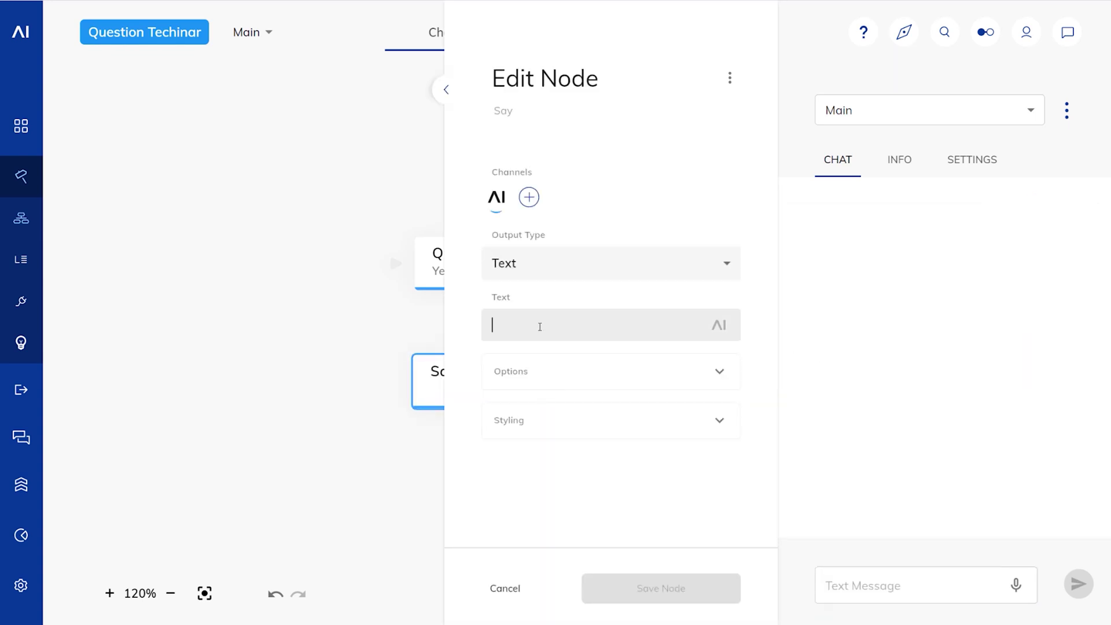
Step: Set the Say node's text to "Your answer was" plus the Last Question Result token and save
{"action": "left_click", "coordinate": [540, 327]}
{"action": "type", "text": "Your ans"}
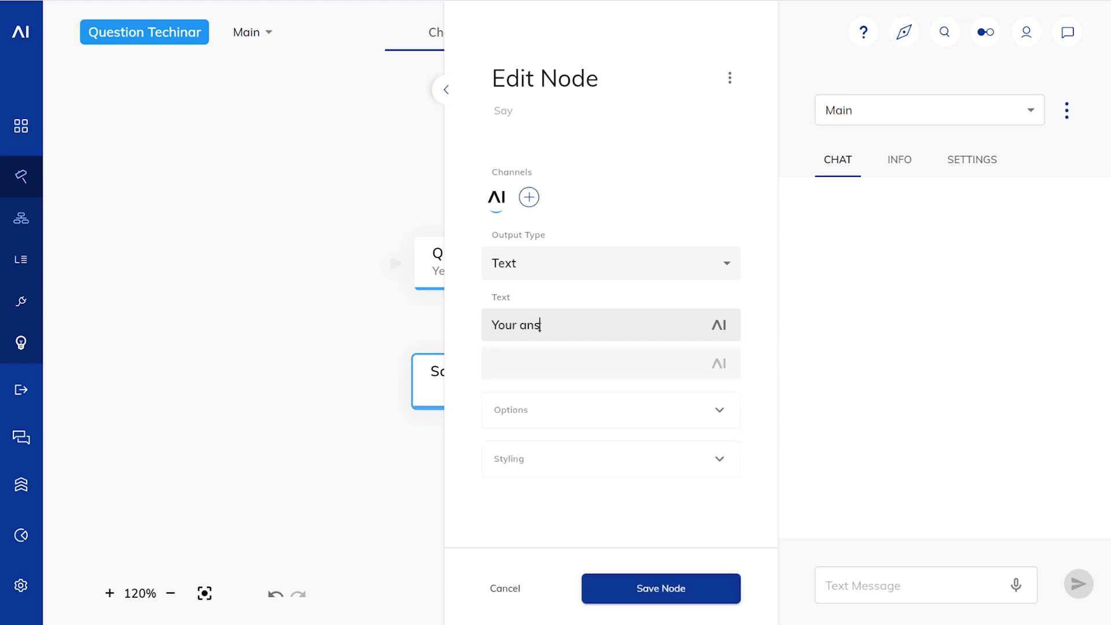
{"action": "type", "text": "wer was{{las"}
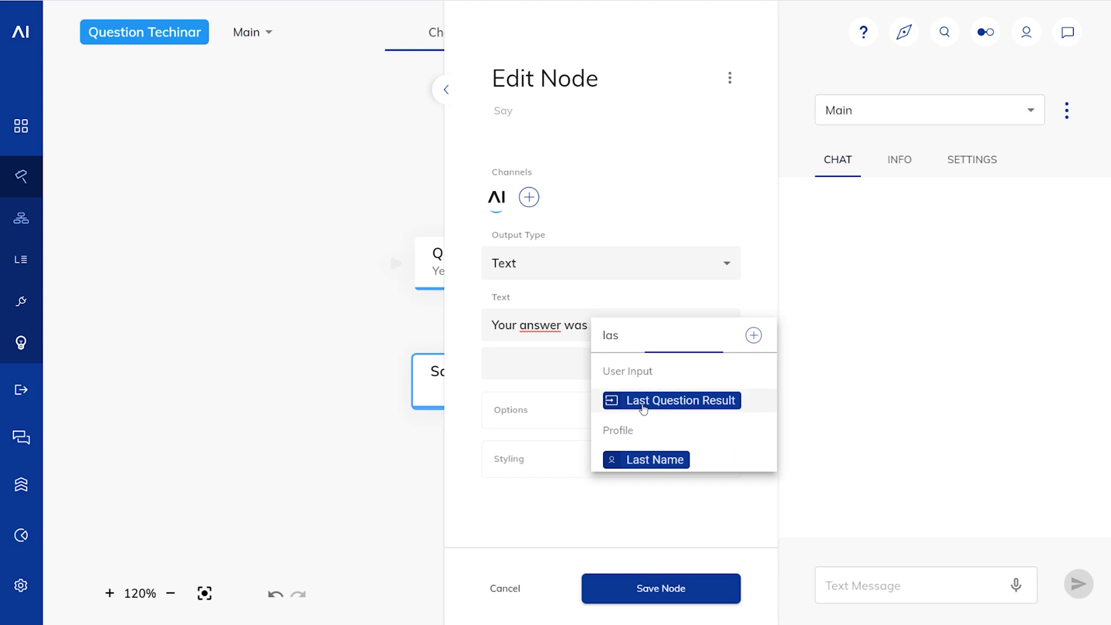
{"action": "left_click", "coordinate": [638, 406]}
{"action": "left_click", "coordinate": [674, 590]}
Step: Test in chat with "sdf", "werew" and "yes" to get "Your answer was true"
{"action": "left_click", "coordinate": [856, 586]}
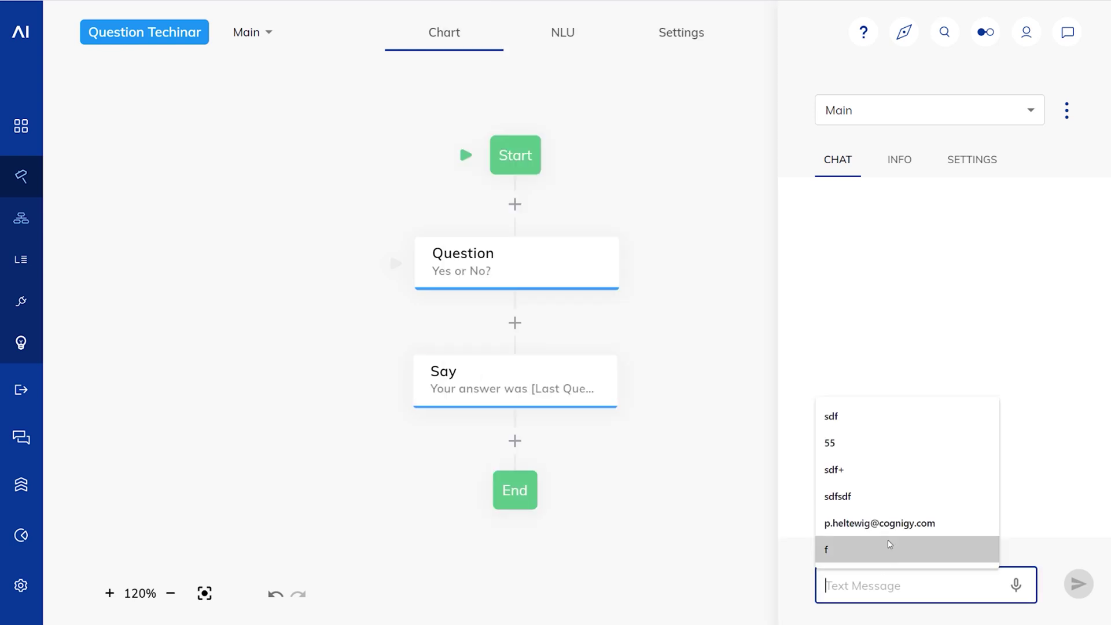
{"action": "type", "text": "sdf"}
{"action": "key", "text": "Return"}
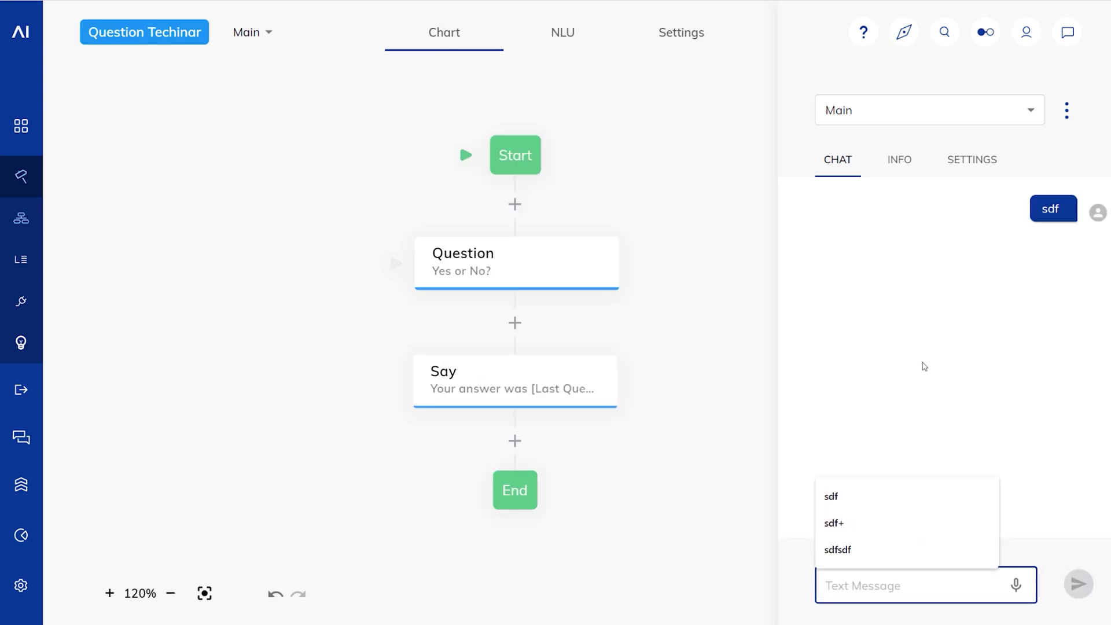
{"action": "type", "text": "werew"}
{"action": "key", "text": "Return"}
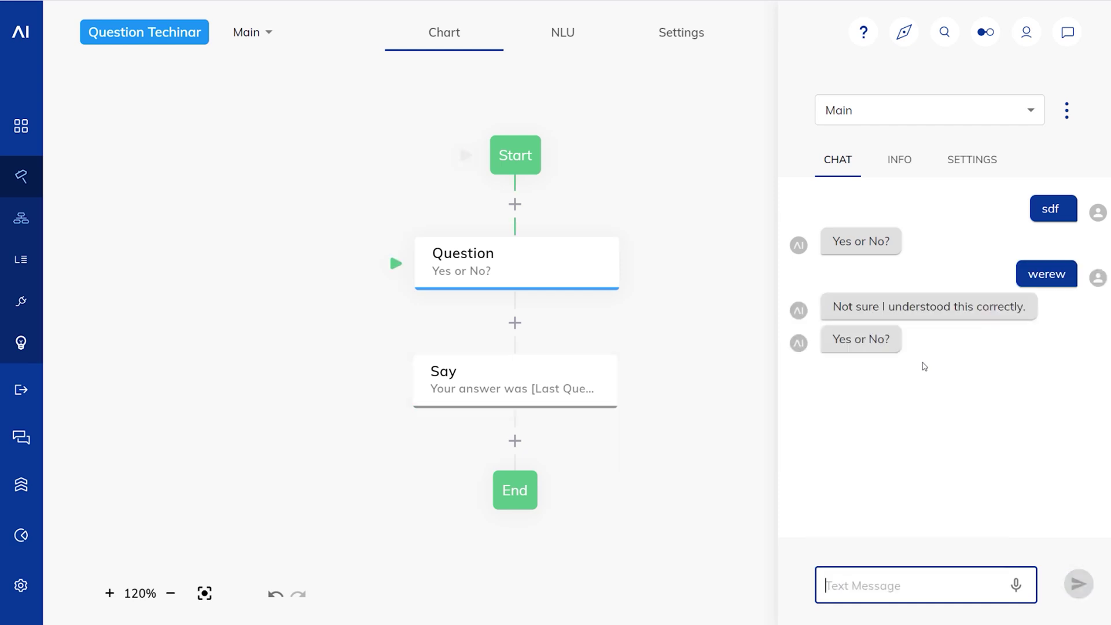
{"action": "type", "text": "yes"}
{"action": "key", "text": "Return"}
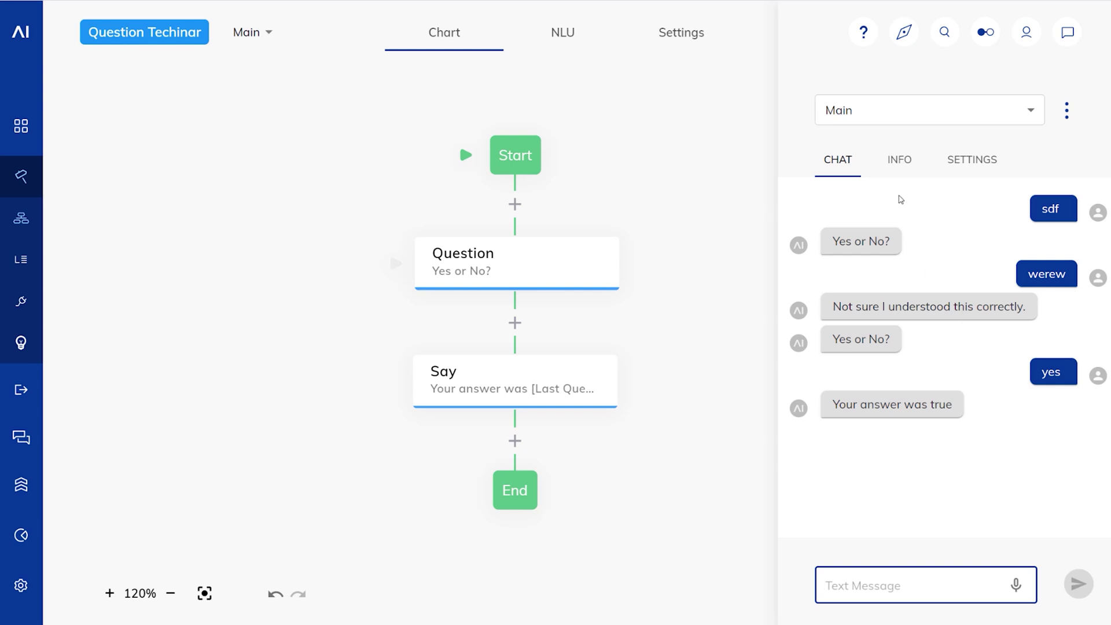
{"action": "left_click", "coordinate": [896, 165]}
{"action": "scroll", "coordinate": [984, 409], "scroll_direction": "down", "scroll_amount": 7}
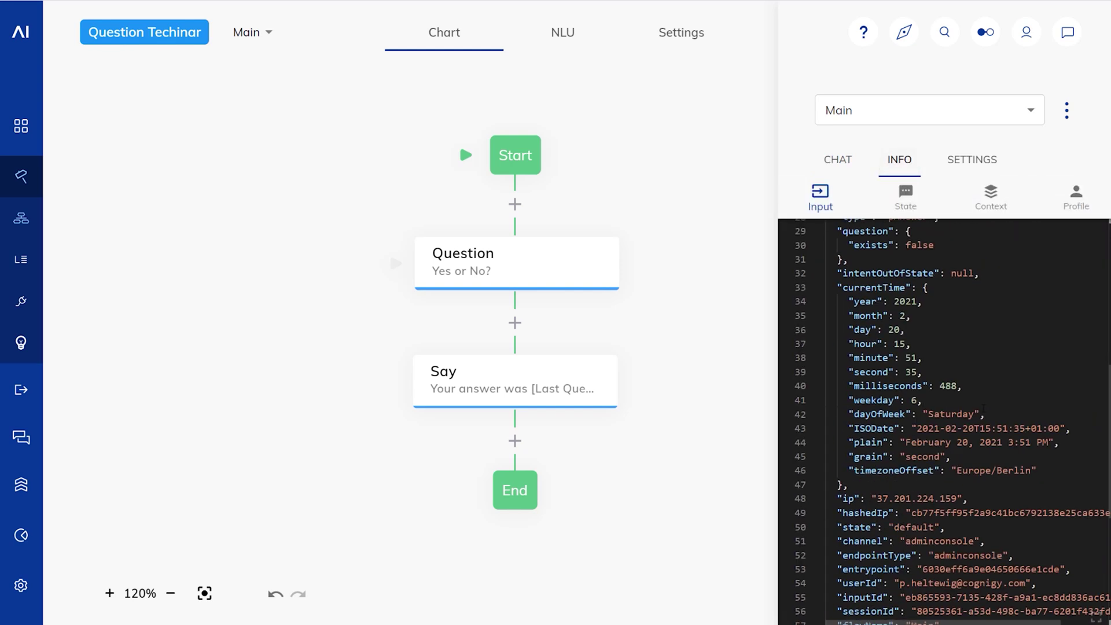
{"action": "scroll", "coordinate": [931, 311], "scroll_direction": "down", "scroll_amount": 5}
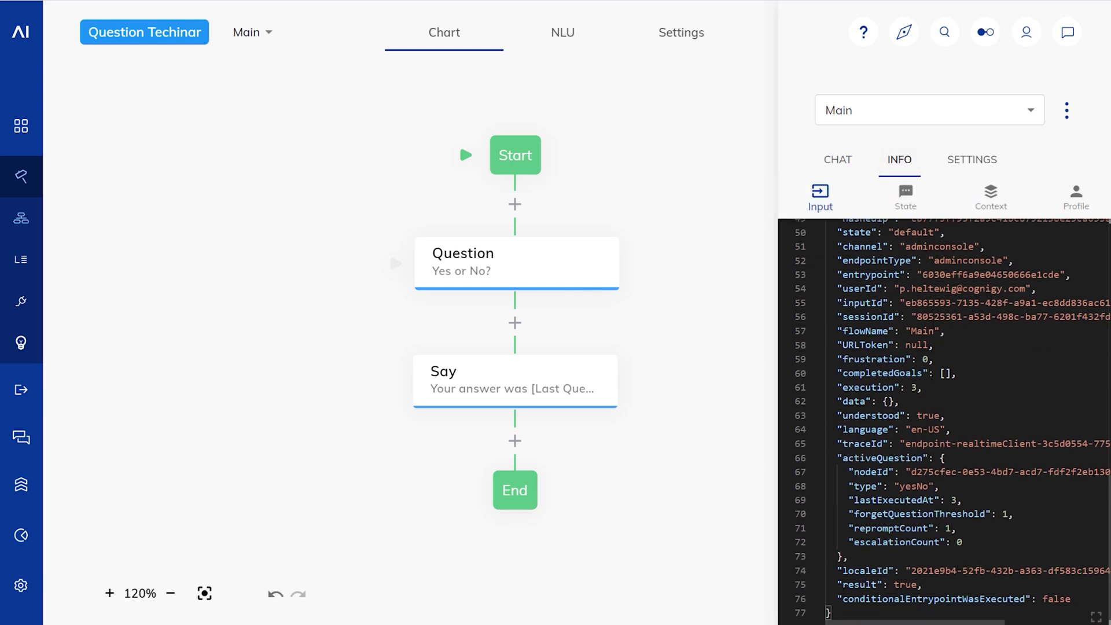
{"action": "left_click_drag", "start_coordinate": [836, 584], "coordinate": [923, 585]}
{"action": "left_click", "coordinate": [925, 584]}
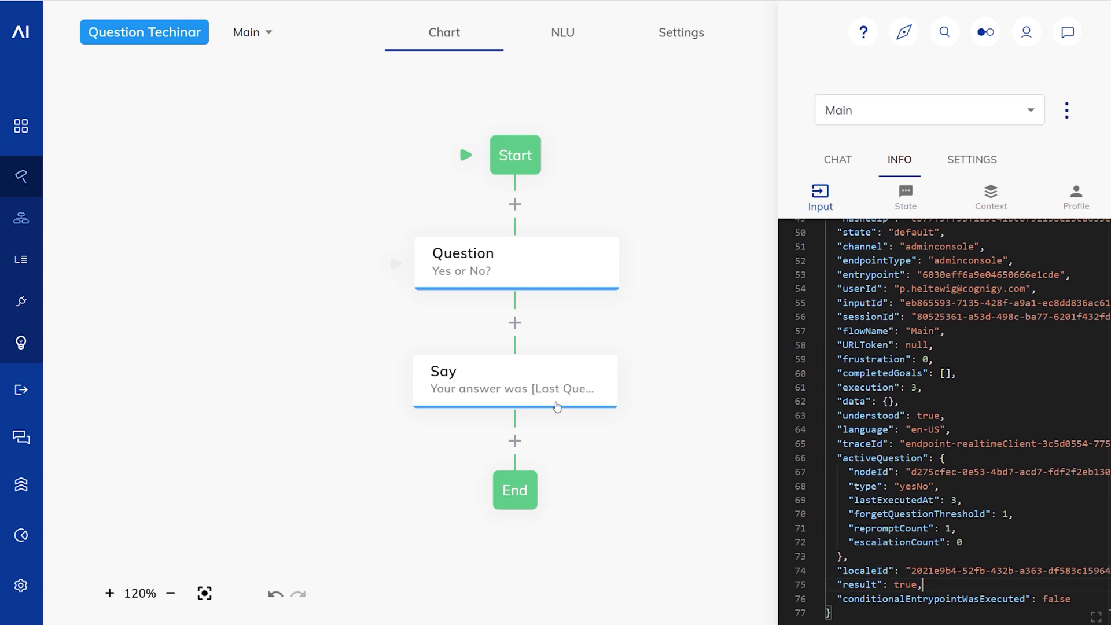
{"action": "left_click_drag", "start_coordinate": [837, 585], "coordinate": [925, 584]}
{"action": "left_click", "coordinate": [935, 584]}
{"action": "left_click", "coordinate": [840, 162]}
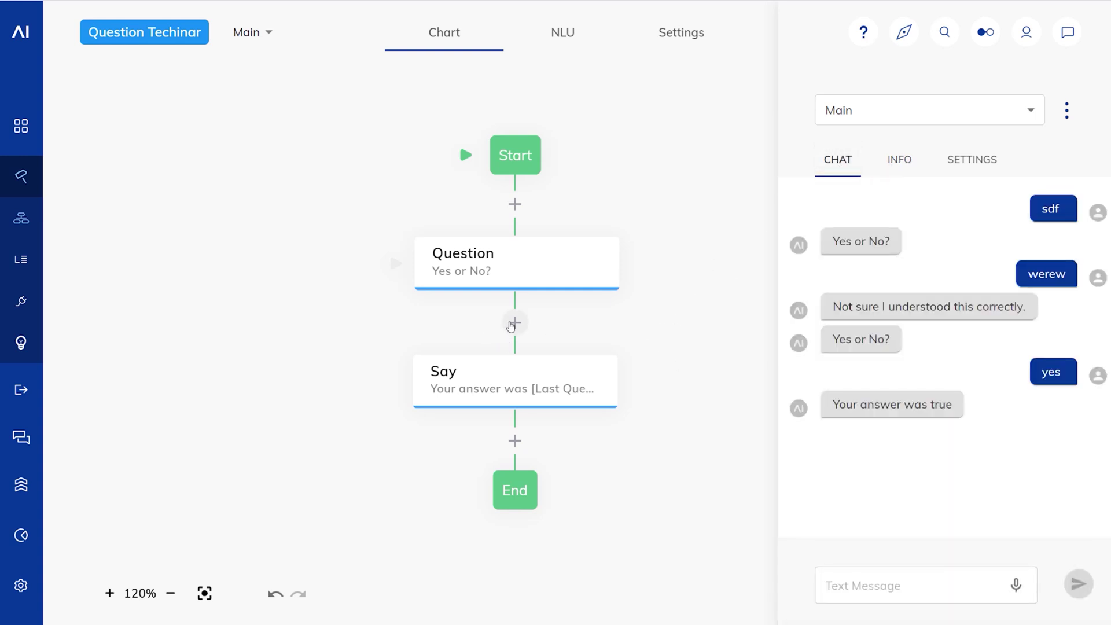
Step: Add an If node after the question checking that Last Question Result is yes
{"action": "left_click", "coordinate": [515, 322]}
{"action": "left_click", "coordinate": [547, 418]}
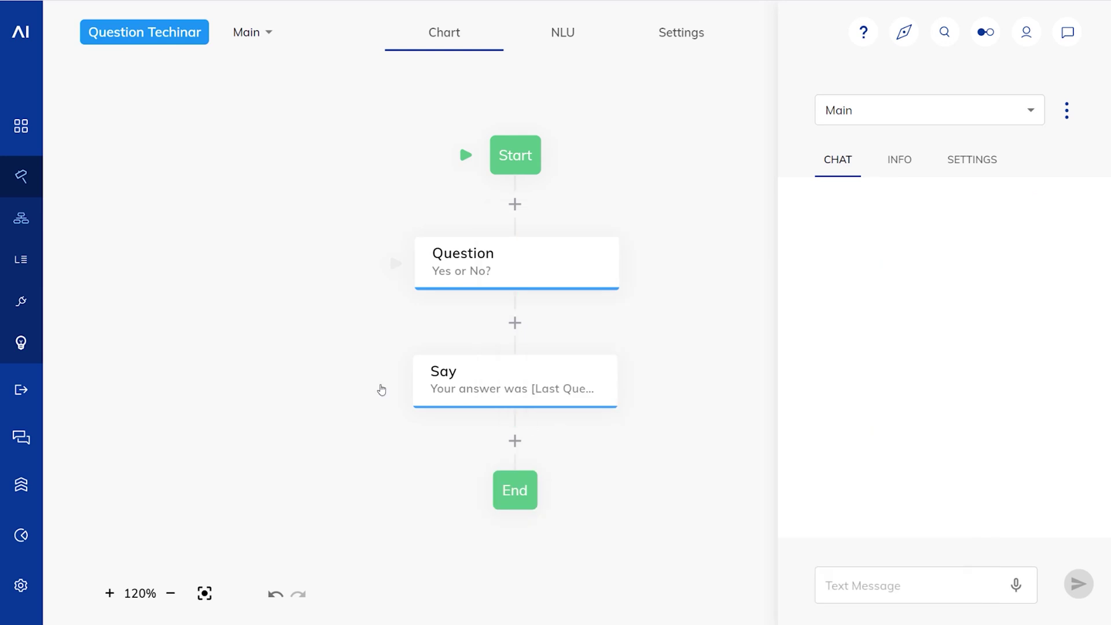
{"action": "left_click_drag", "start_coordinate": [485, 325], "coordinate": [258, 196]}
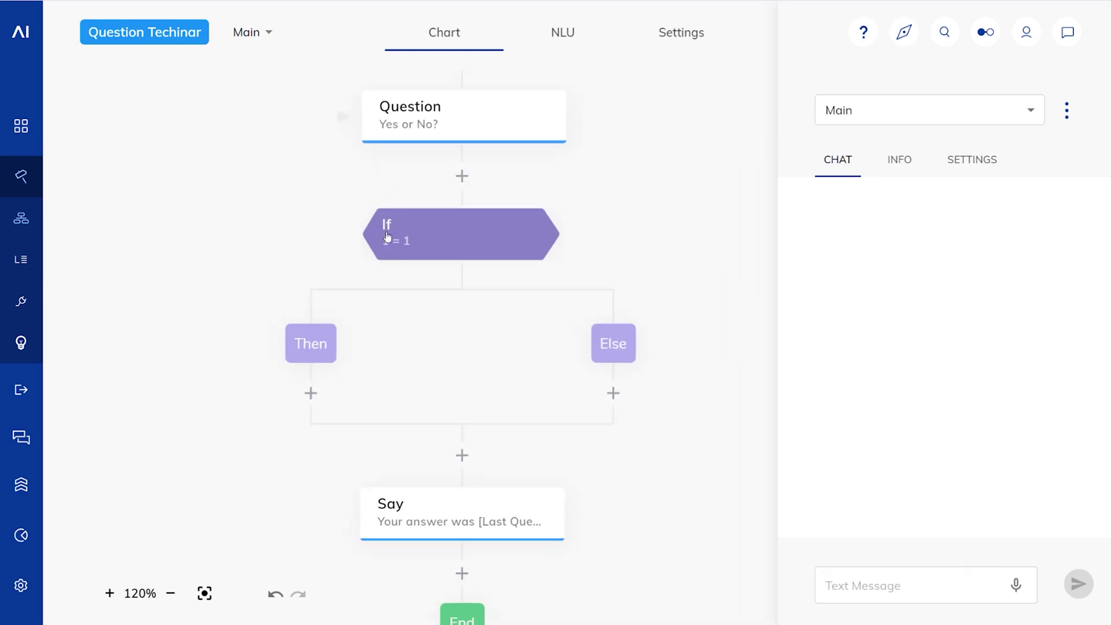
{"action": "left_click", "coordinate": [425, 243]}
{"action": "left_click", "coordinate": [536, 204]}
{"action": "key", "text": "BackSpace"}
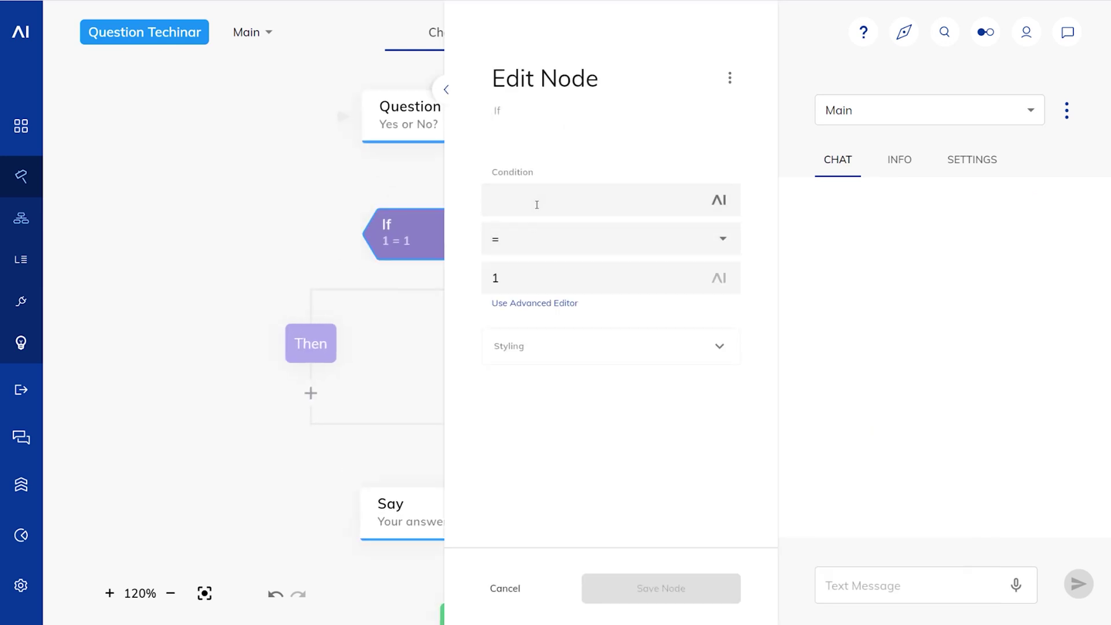
{"action": "type", "text": "las"}
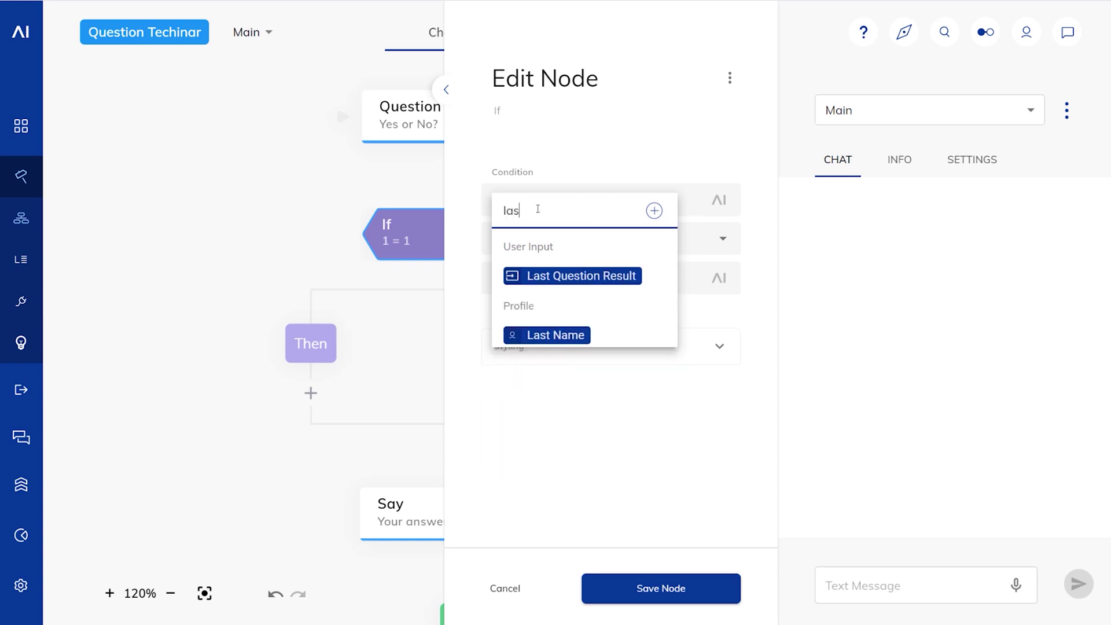
{"action": "left_click", "coordinate": [567, 273]}
{"action": "left_click", "coordinate": [717, 240]}
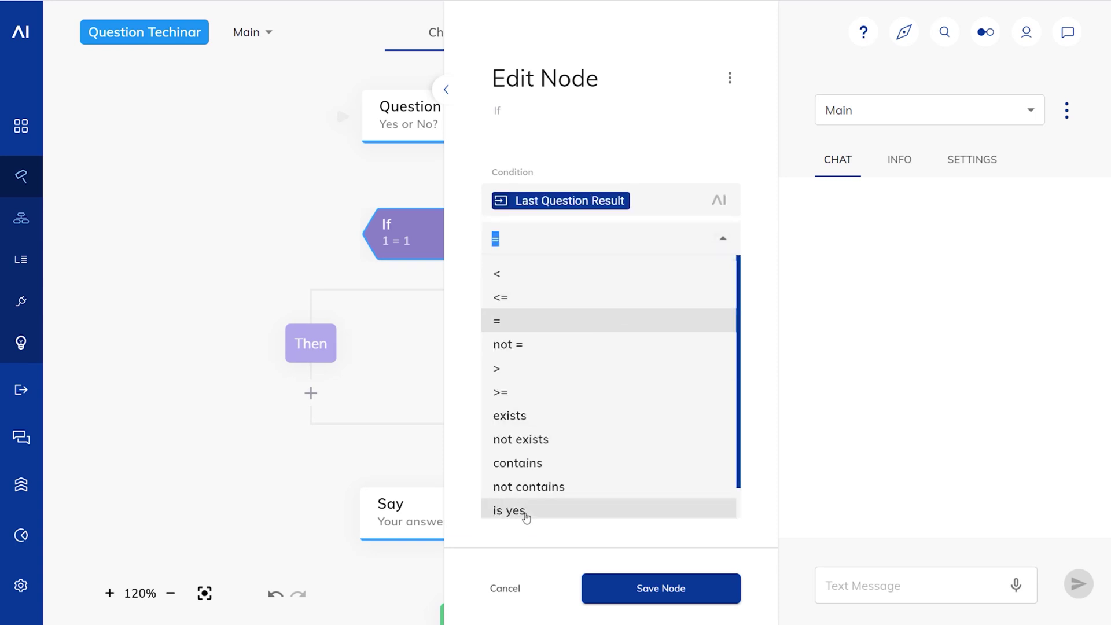
{"action": "left_click", "coordinate": [522, 512]}
{"action": "left_click", "coordinate": [641, 597]}
Step: Move the Say node into the Then branch and make it reply "You said YES"
{"action": "left_click_drag", "start_coordinate": [460, 514], "coordinate": [313, 391]}
{"action": "left_click_drag", "start_coordinate": [314, 442], "coordinate": [359, 459]}
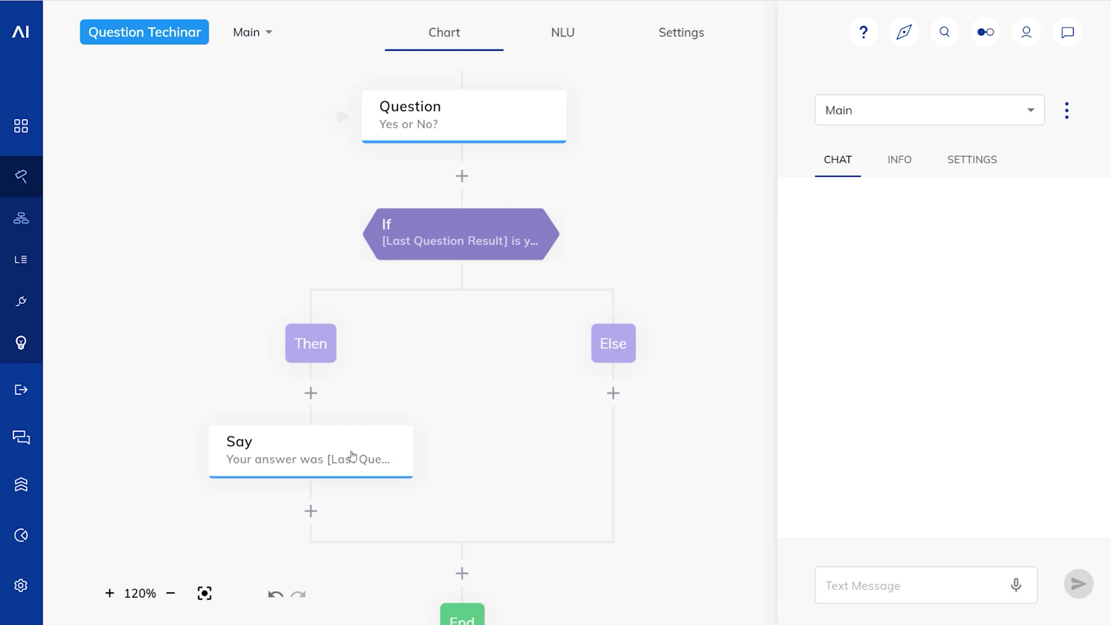
{"action": "left_click", "coordinate": [354, 456]}
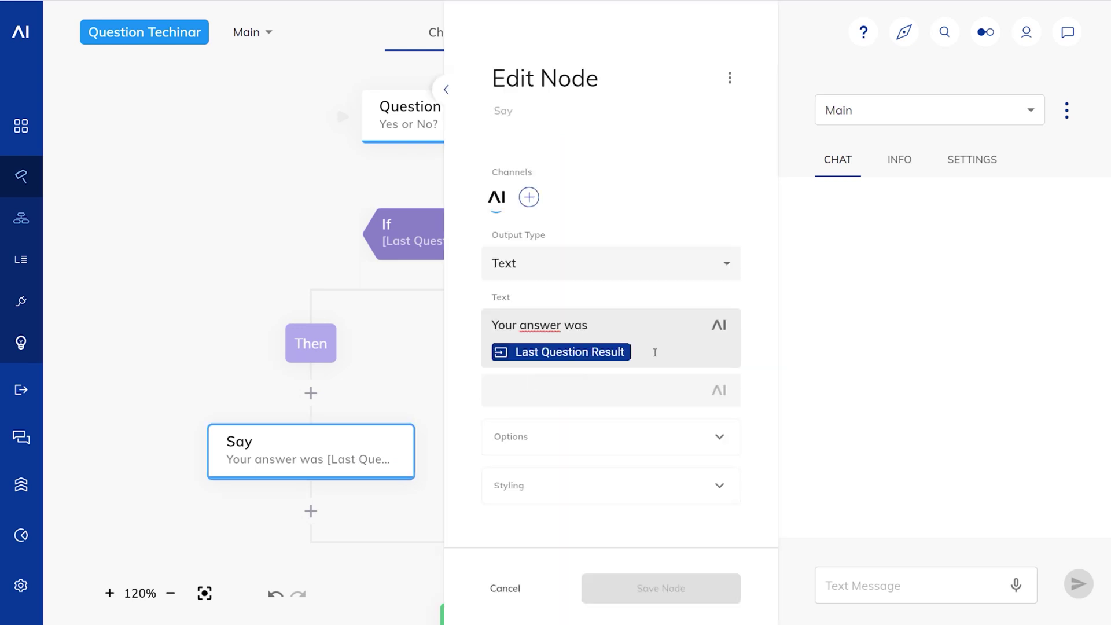
{"action": "key", "text": "BackSpace"}
{"action": "key", "text": "BackSpace"}
{"action": "key", "text": "BackSpace"}
{"action": "key", "text": "BackSpace"}
{"action": "key", "text": "BackSpace"}
{"action": "key", "text": "BackSpace"}
{"action": "key", "text": "BackSpace"}
{"action": "key", "text": "BackSpace"}
{"action": "key", "text": "BackSpace"}
{"action": "key", "text": "BackSpace"}
{"action": "key", "text": "BackSpace"}
{"action": "key", "text": "BackSpace"}
{"action": "key", "text": "BackSpace"}
{"action": "key", "text": "BackSpace"}
{"action": "type", "text": "u said YES"}
{"action": "left_click", "coordinate": [692, 589]}
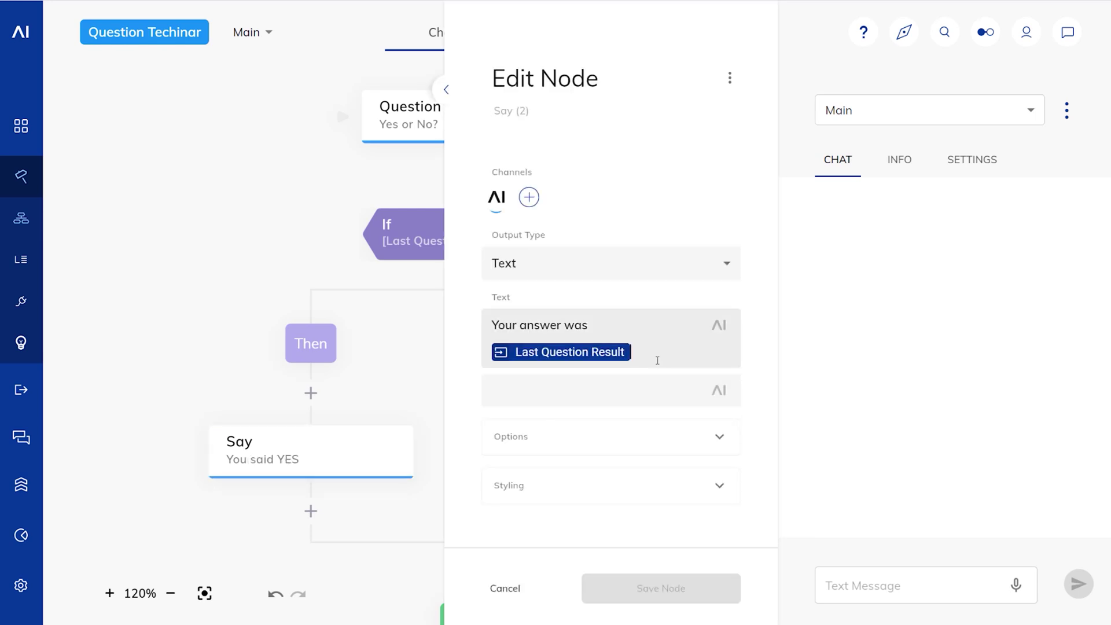
Step: Change the Else reply to "You said NO :(" and send "r" to restart the test chat
{"action": "key", "text": "BackSpace"}
{"action": "key", "text": "BackSpace"}
{"action": "key", "text": "BackSpace"}
{"action": "key", "text": "BackSpace"}
{"action": "key", "text": "BackSpace"}
{"action": "key", "text": "BackSpace"}
{"action": "key", "text": "BackSpace"}
{"action": "key", "text": "BackSpace"}
{"action": "key", "text": "BackSpace"}
{"action": "key", "text": "BackSpace"}
{"action": "key", "text": "BackSpace"}
{"action": "key", "text": "BackSpace"}
{"action": "key", "text": "BackSpace"}
{"action": "key", "text": "BackSpace"}
{"action": "key", "text": "BackSpace"}
{"action": "type", "text": "You said NO :("}
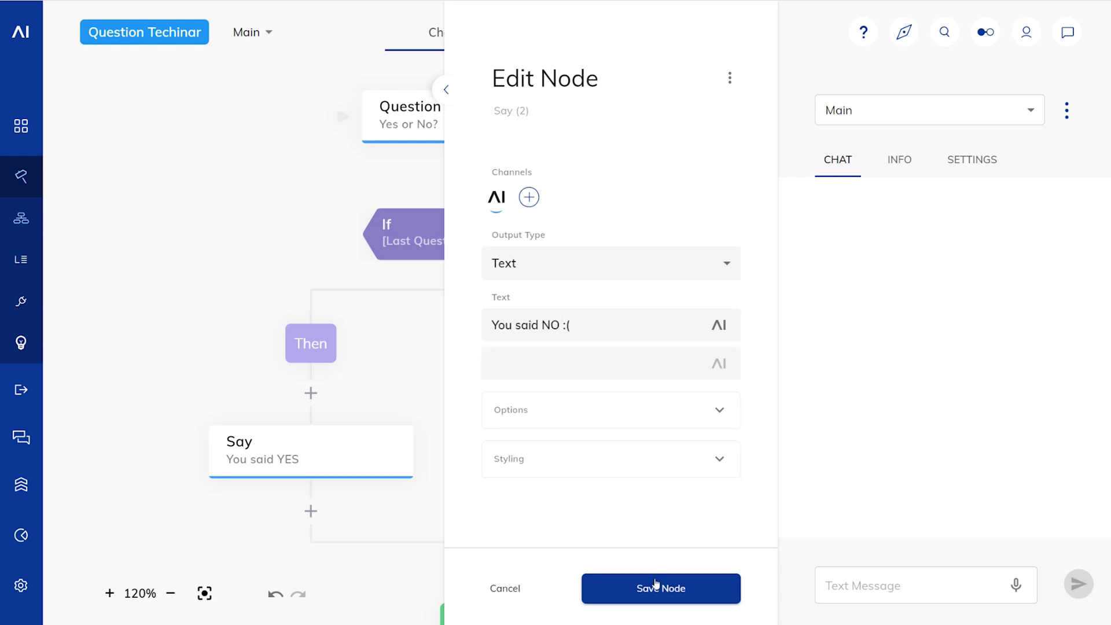
{"action": "left_click", "coordinate": [657, 586]}
{"action": "left_click", "coordinate": [896, 588]}
{"action": "type", "text": "r"}
{"action": "key", "text": "Return"}
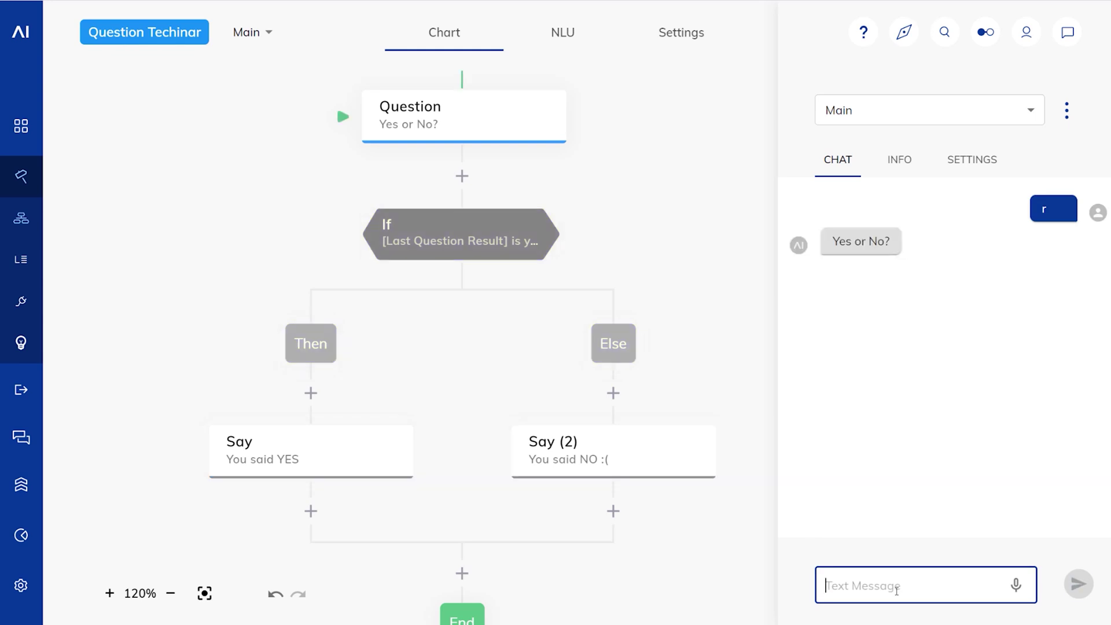
Step: Answer "sdf" to get a reprompt, then "yep" to receive "You said YES"
{"action": "type", "text": "sdf"}
{"action": "key", "text": "Return"}
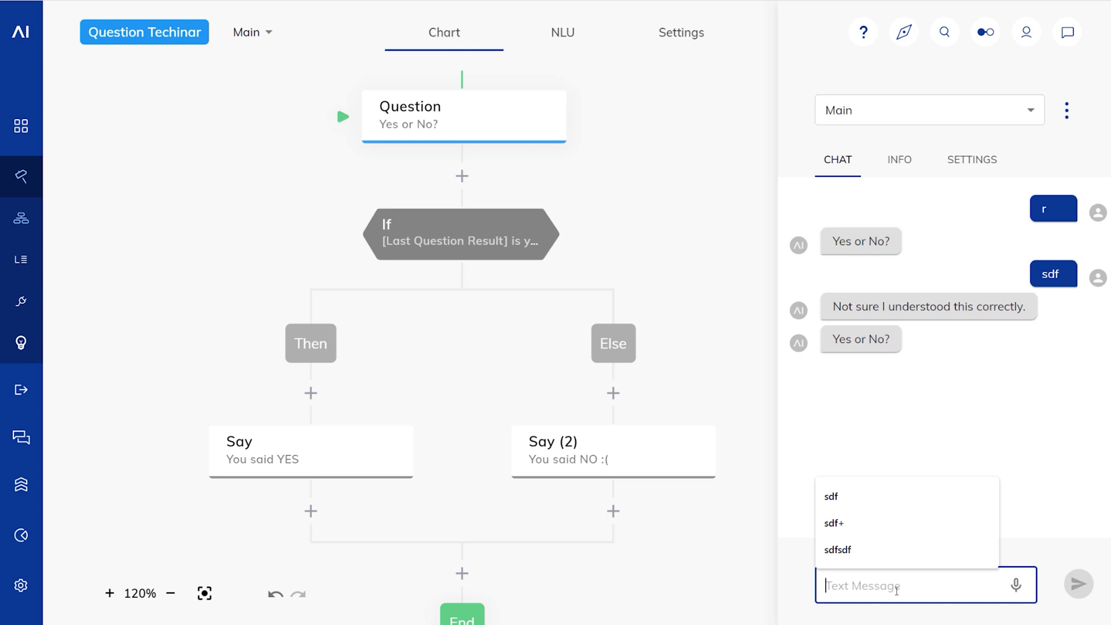
{"action": "type", "text": "yep"}
{"action": "key", "text": "Return"}
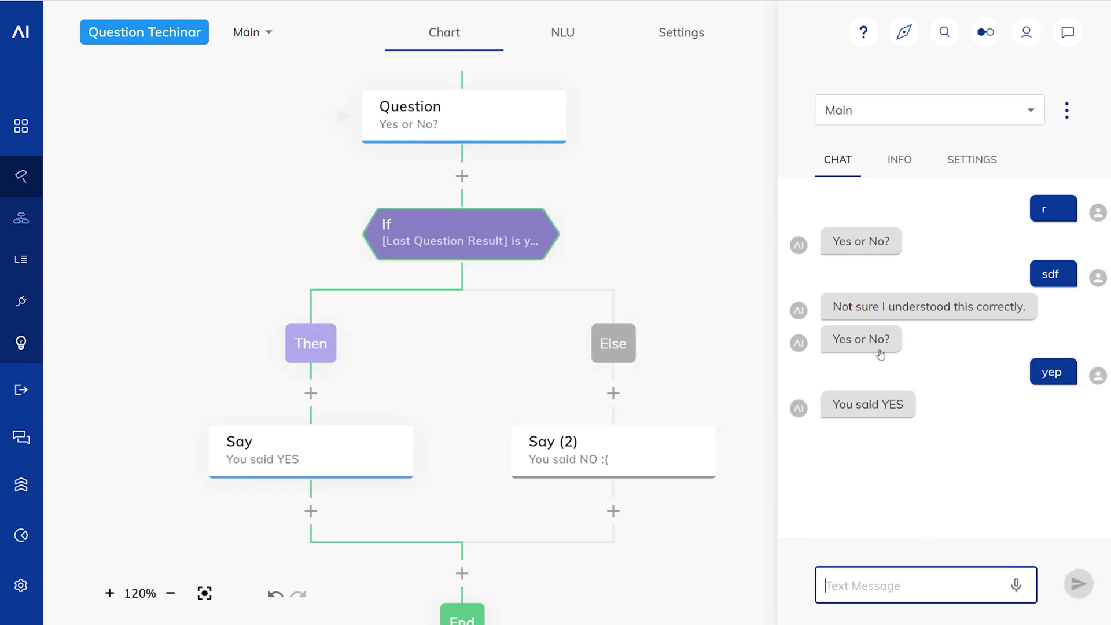
{"action": "left_click_drag", "start_coordinate": [627, 166], "coordinate": [627, 243]}
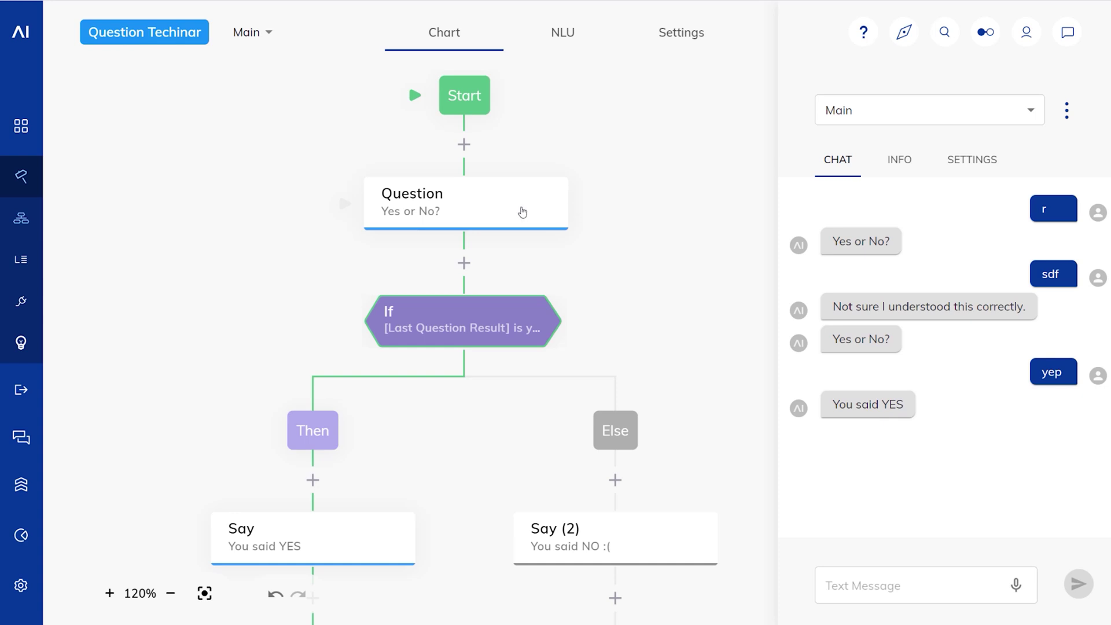
{"action": "scroll", "coordinate": [421, 451], "scroll_direction": "down", "scroll_amount": 2}
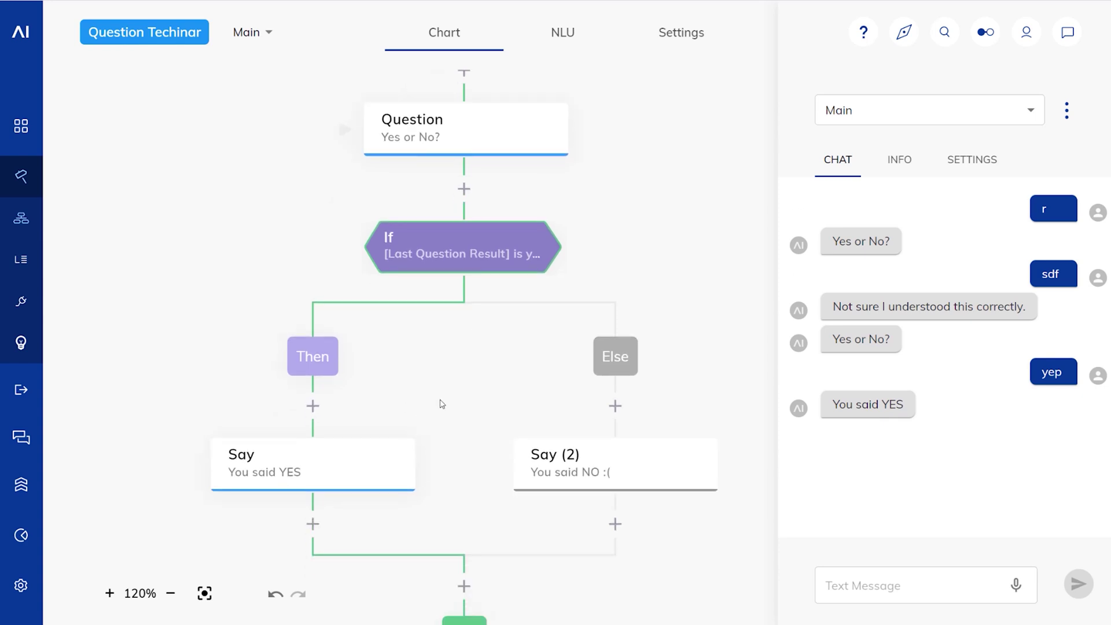
{"action": "scroll", "coordinate": [442, 352], "scroll_direction": "down", "scroll_amount": 1}
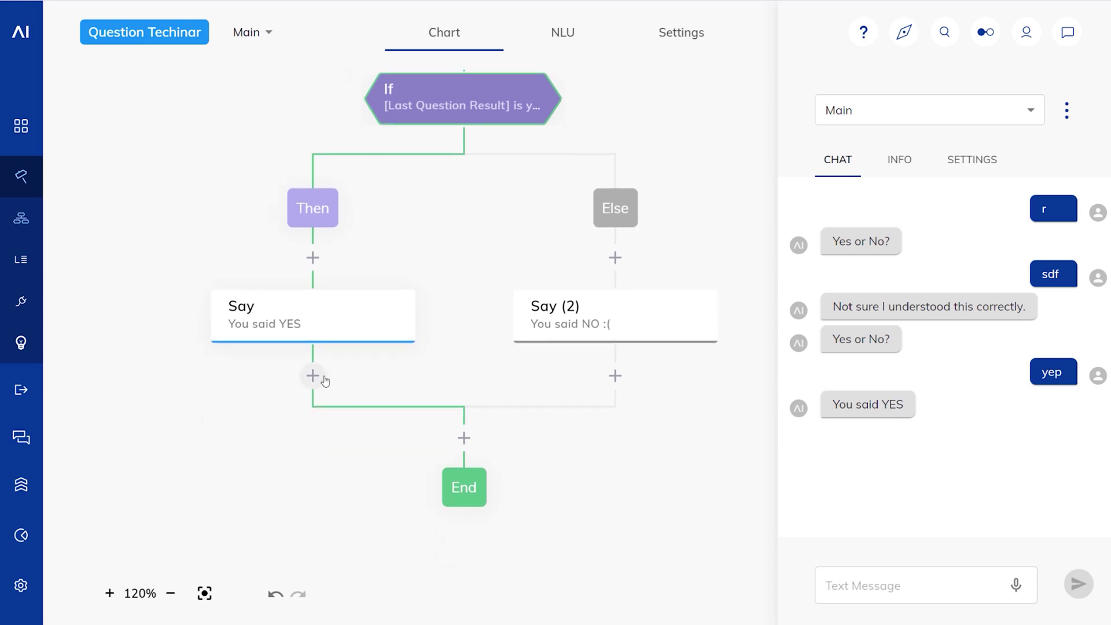
Step: Add a Text-type Question "What's your name?" after the YES reply and save it
{"action": "left_click", "coordinate": [322, 377]}
{"action": "left_click", "coordinate": [331, 381]}
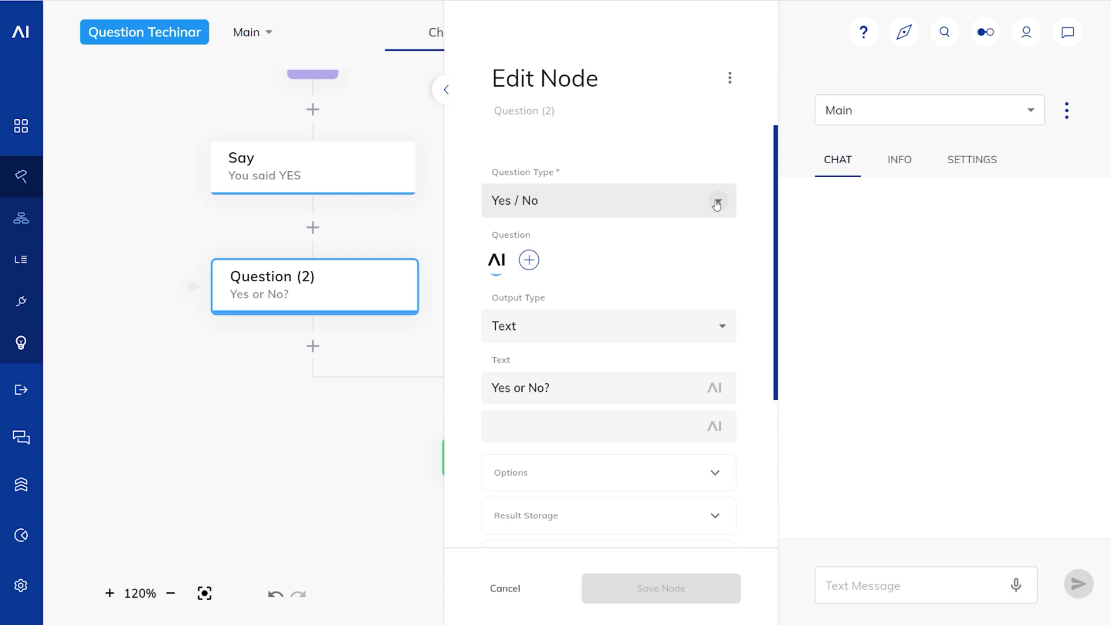
{"action": "left_click", "coordinate": [717, 203]}
{"action": "left_click", "coordinate": [564, 237]}
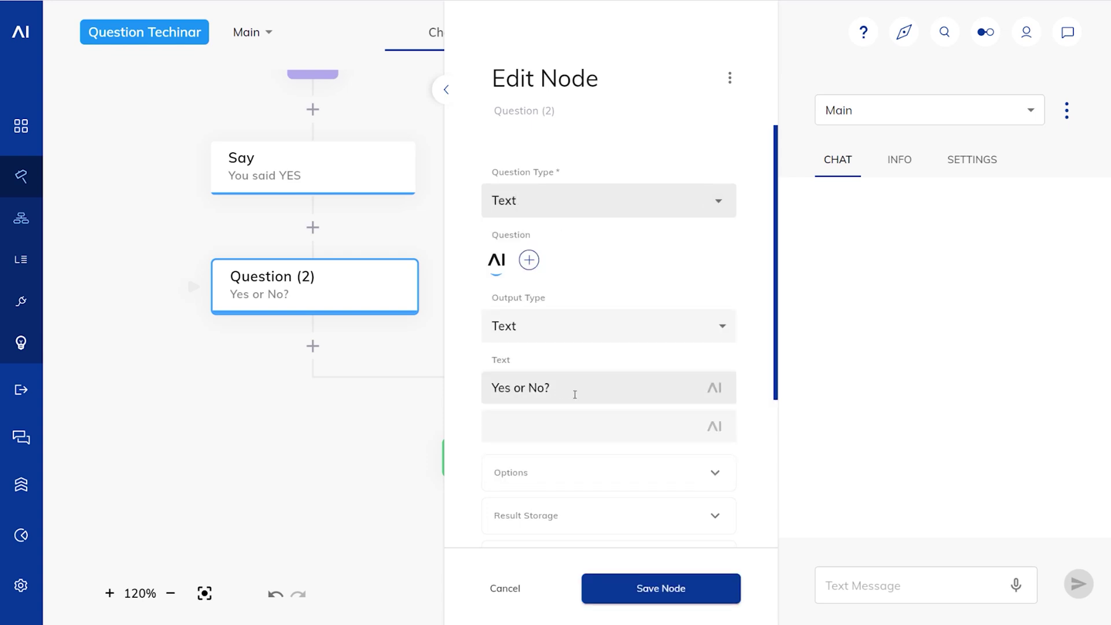
{"action": "left_click_drag", "start_coordinate": [575, 395], "coordinate": [449, 384]}
{"action": "type", "text": "What's your name?"}
{"action": "left_click", "coordinate": [630, 594]}
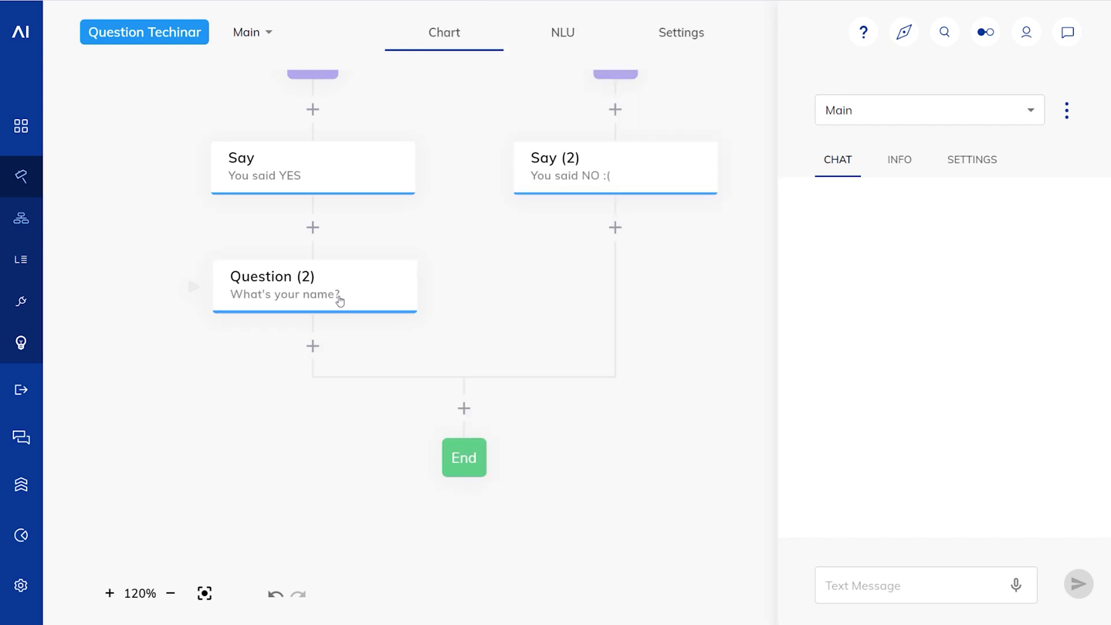
Step: Add a Date-type Question below it asking "What's your DOB?"
{"action": "left_click", "coordinate": [312, 345]}
{"action": "left_click", "coordinate": [360, 404]}
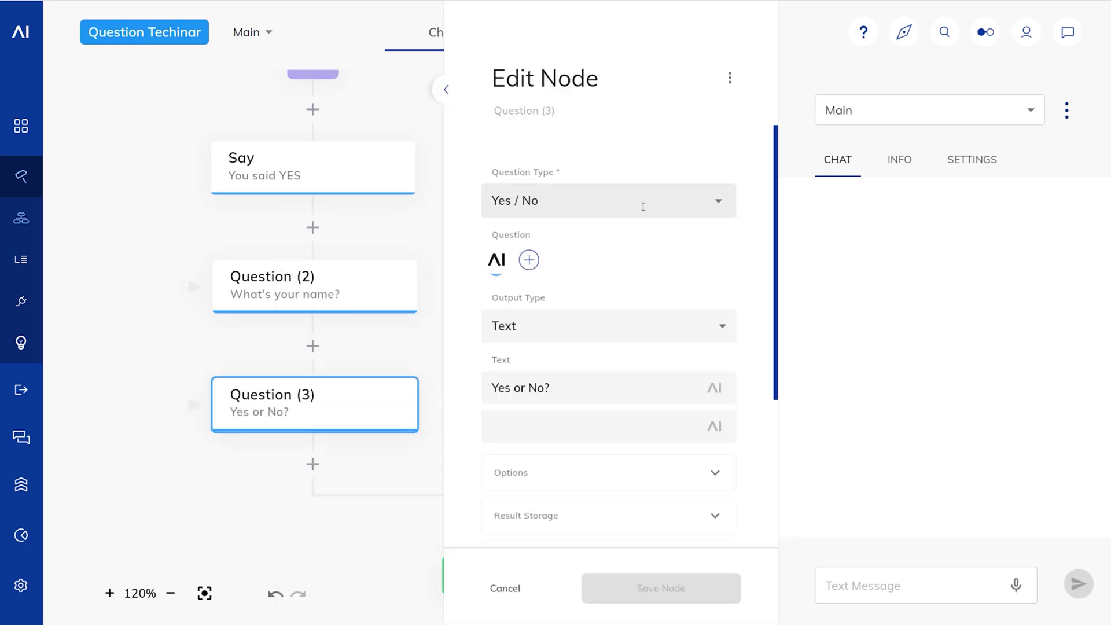
{"action": "left_click", "coordinate": [643, 206]}
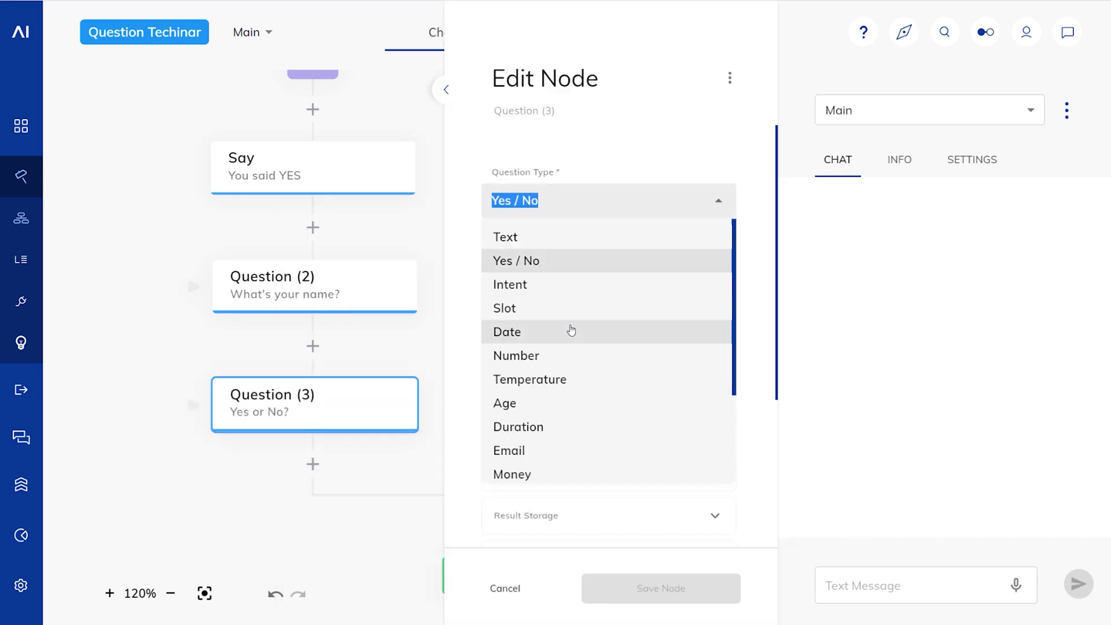
{"action": "left_click", "coordinate": [570, 332]}
{"action": "left_click", "coordinate": [574, 381]}
{"action": "triple_click", "coordinate": [574, 381]}
{"action": "type", "text": "Wha"}
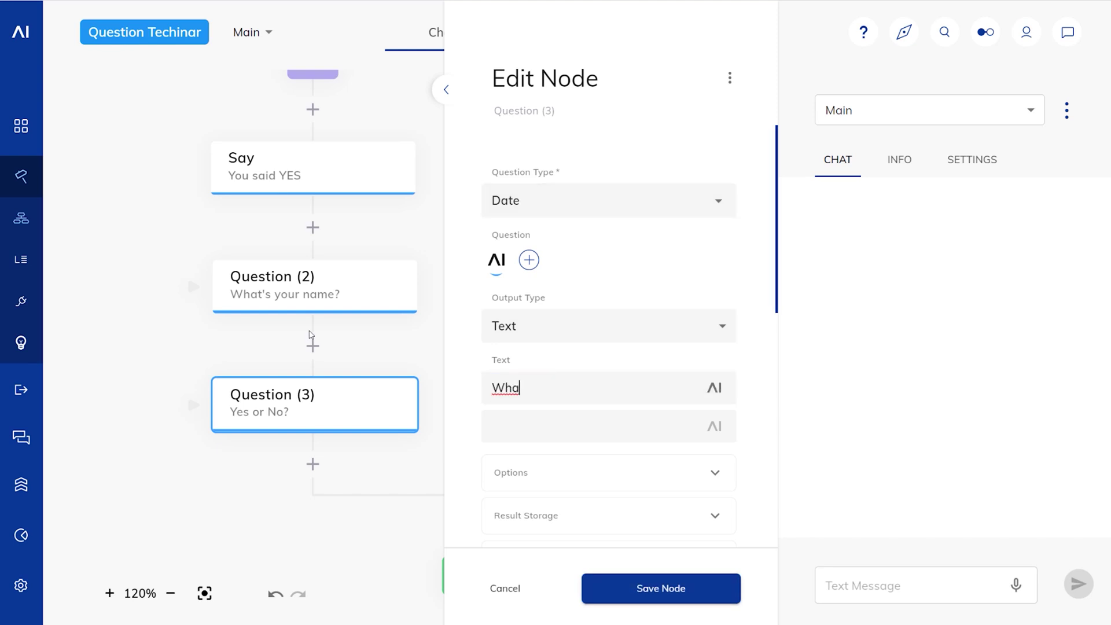
{"action": "type", "text": "t's your DOB?"}
Step: Save the DOB question and answer the test chat with "sdf", "yes" and a name
{"action": "left_click", "coordinate": [605, 585]}
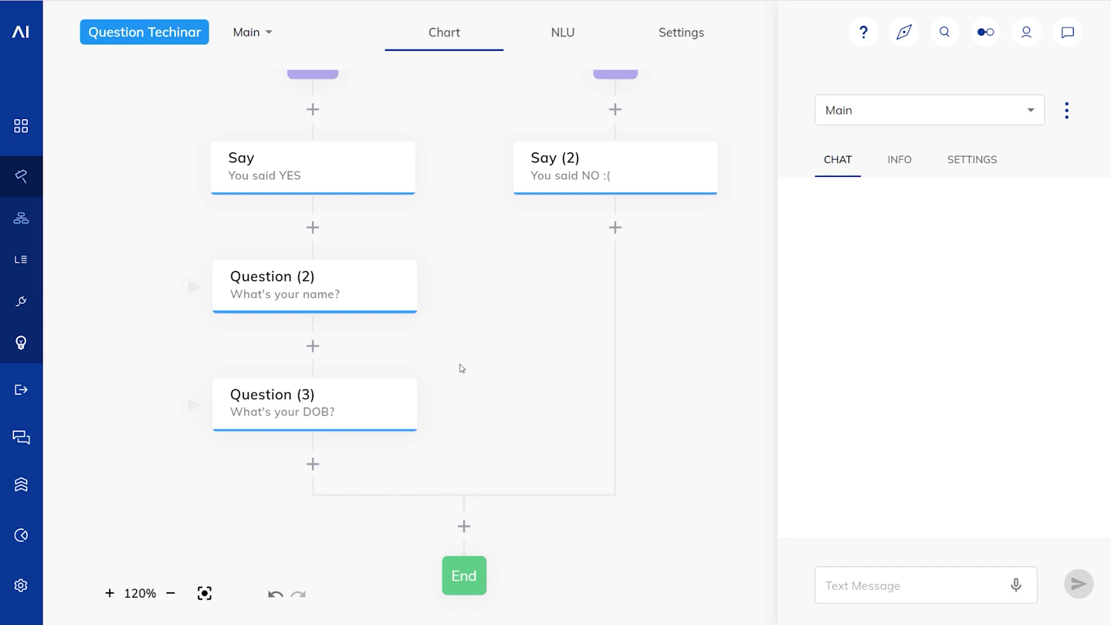
{"action": "scroll", "coordinate": [498, 368], "scroll_direction": "down", "scroll_amount": 1}
{"action": "scroll", "coordinate": [540, 367], "scroll_direction": "up", "scroll_amount": 1}
{"action": "left_click", "coordinate": [923, 588]}
{"action": "type", "text": "s"}
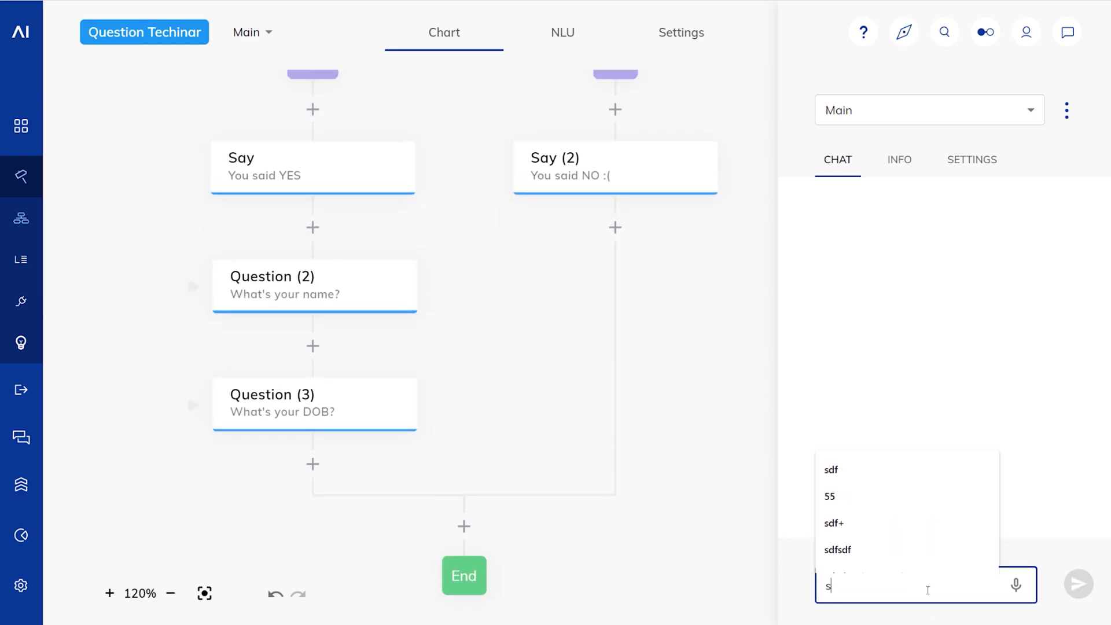
{"action": "type", "text": "df"}
{"action": "key", "text": "Return"}
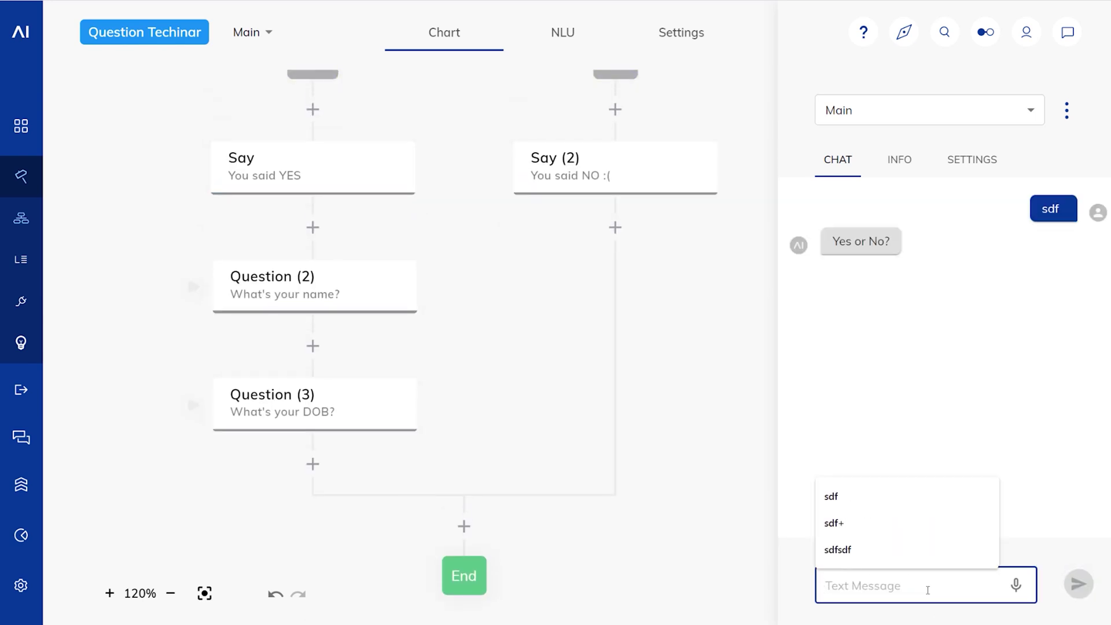
{"action": "type", "text": "yes"}
{"action": "key", "text": "Return"}
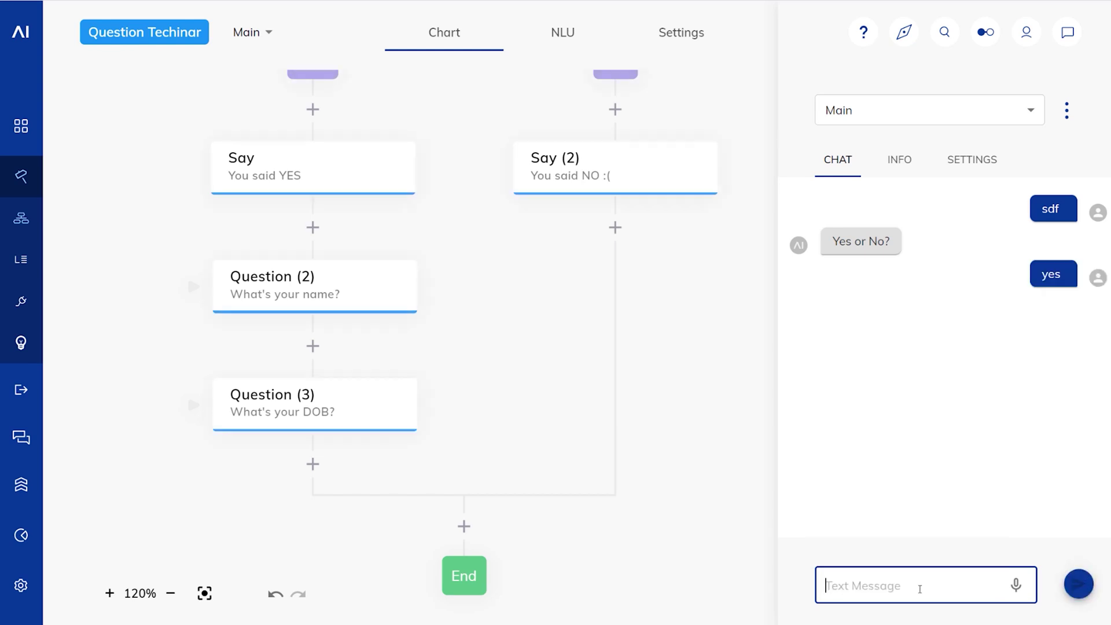
{"action": "type", "text": "Phil"}
{"action": "key", "text": "Return"}
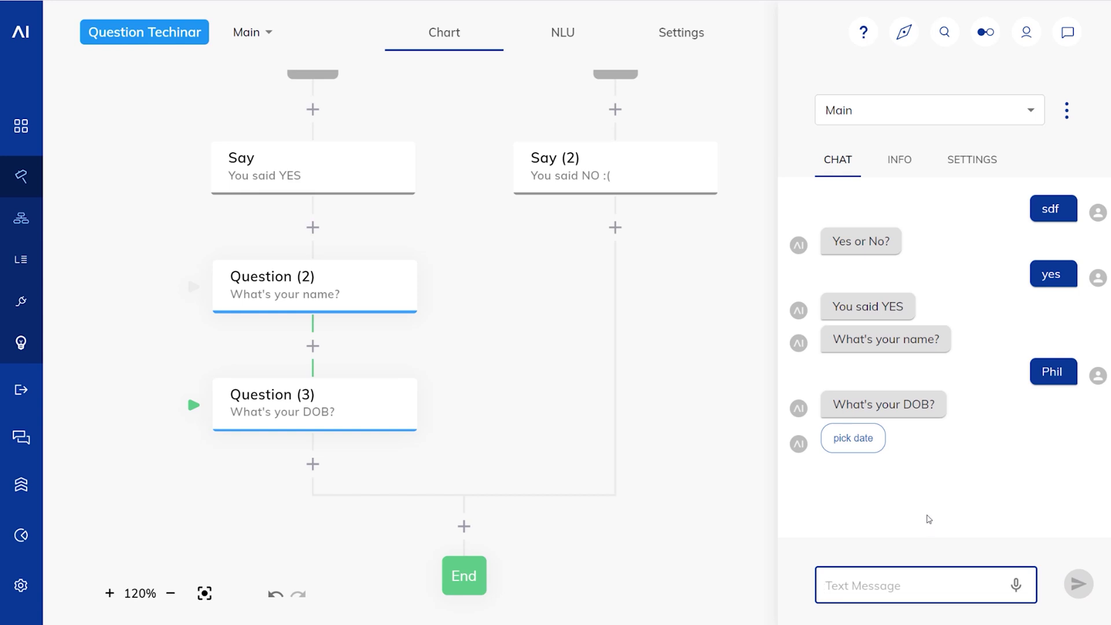
Step: Cancel the date picker and type the birth date into the chat as text
{"action": "left_click", "coordinate": [852, 438]}
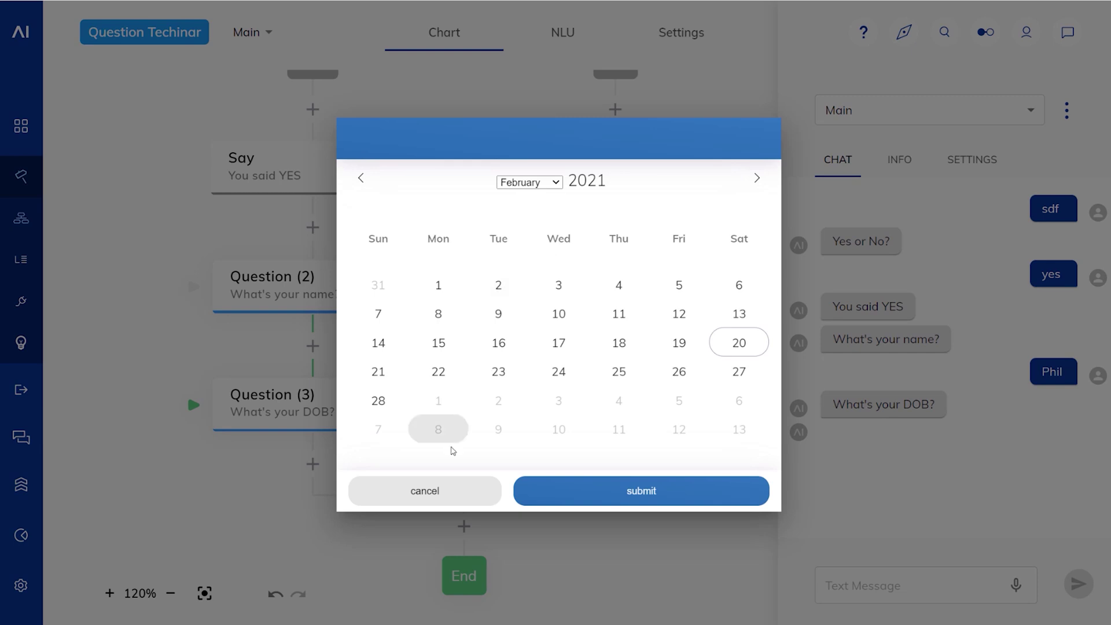
{"action": "left_click", "coordinate": [439, 494]}
{"action": "left_click", "coordinate": [839, 586]}
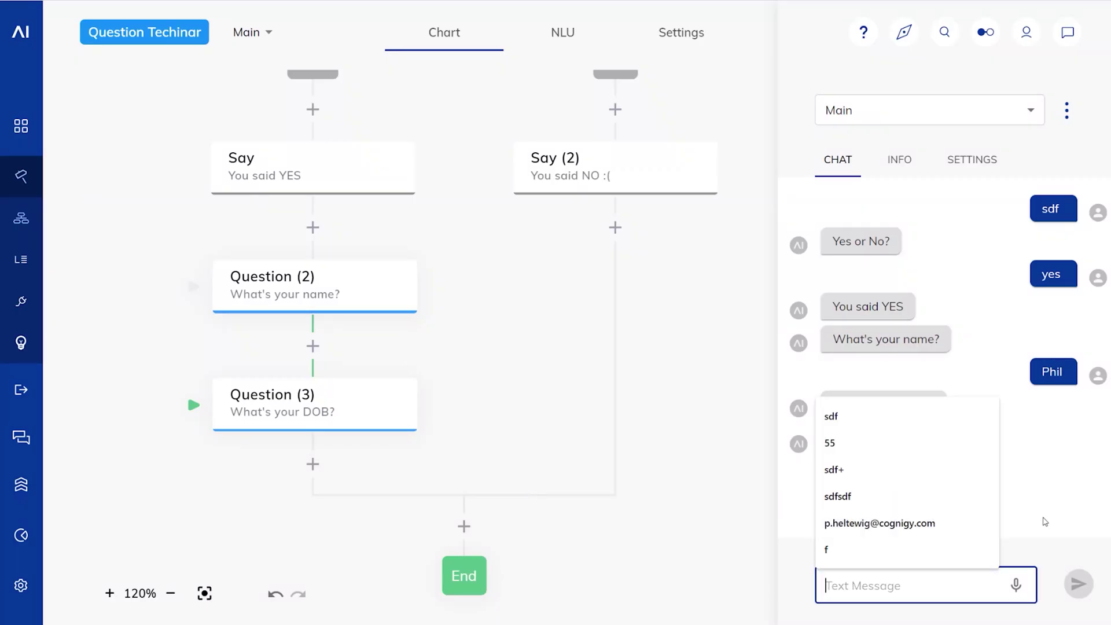
{"action": "type", "text": "Ag"}
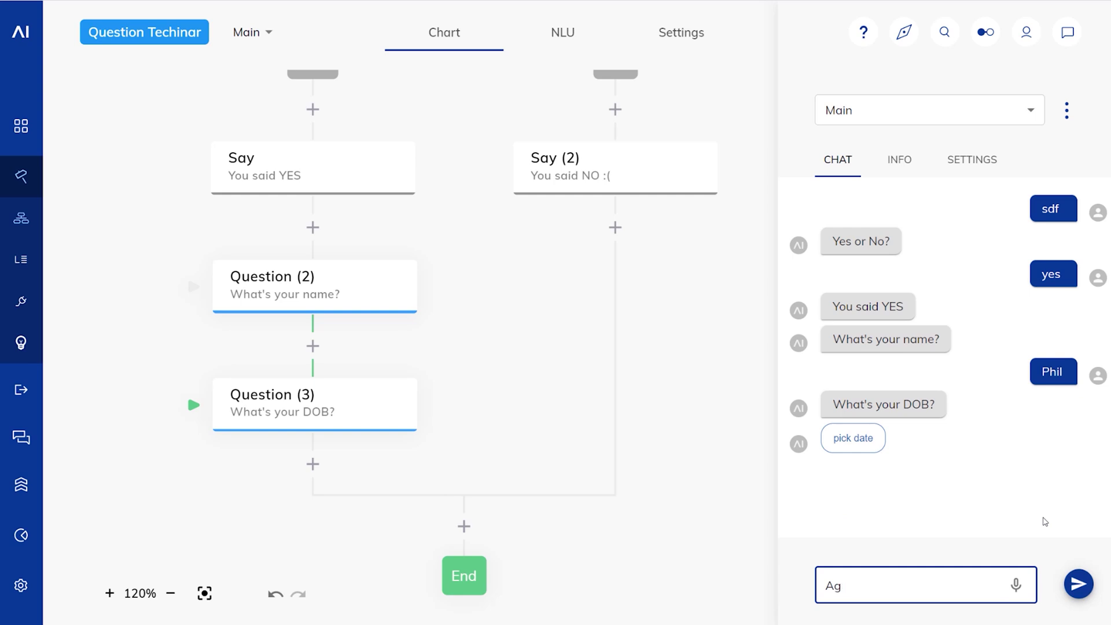
{"action": "type", "text": "ugust 26th 1981"}
{"action": "key", "text": "Return"}
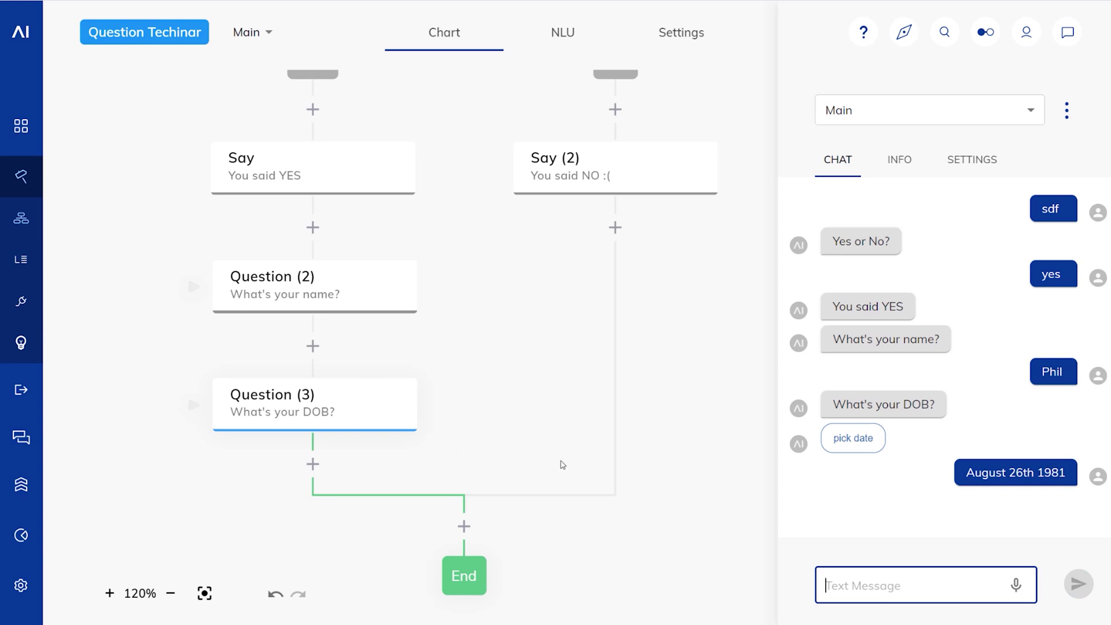
Step: Check the INFO tab's input JSON showing the date parsed as 26 August 1981
{"action": "left_click", "coordinate": [899, 159]}
{"action": "scroll", "coordinate": [944, 423], "scroll_direction": "down", "scroll_amount": 5}
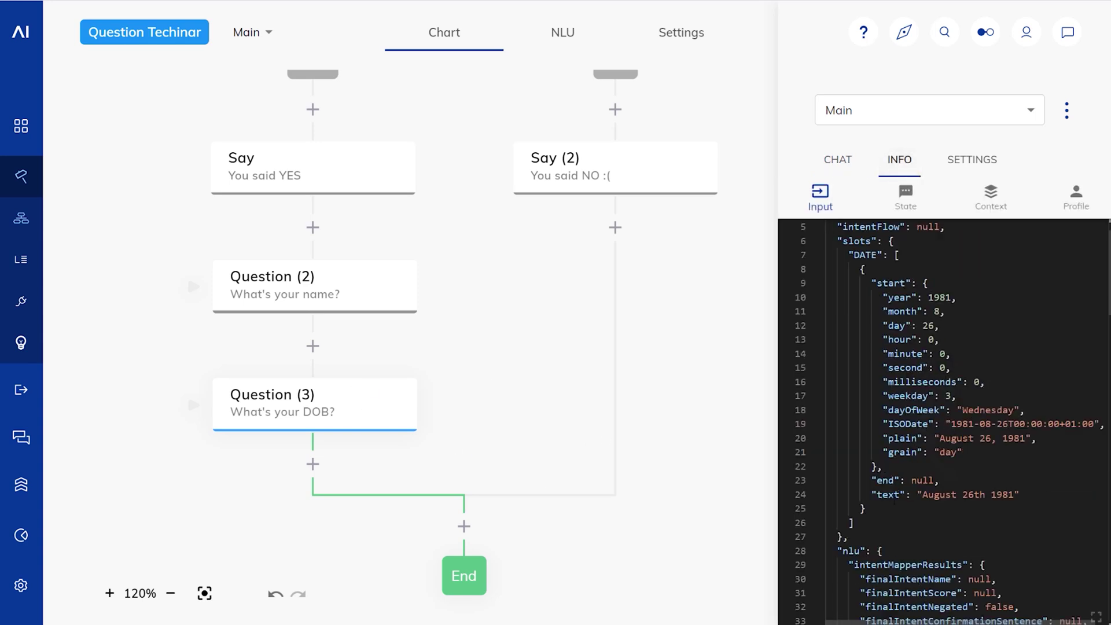
{"action": "scroll", "coordinate": [837, 429], "scroll_direction": "down", "scroll_amount": 17}
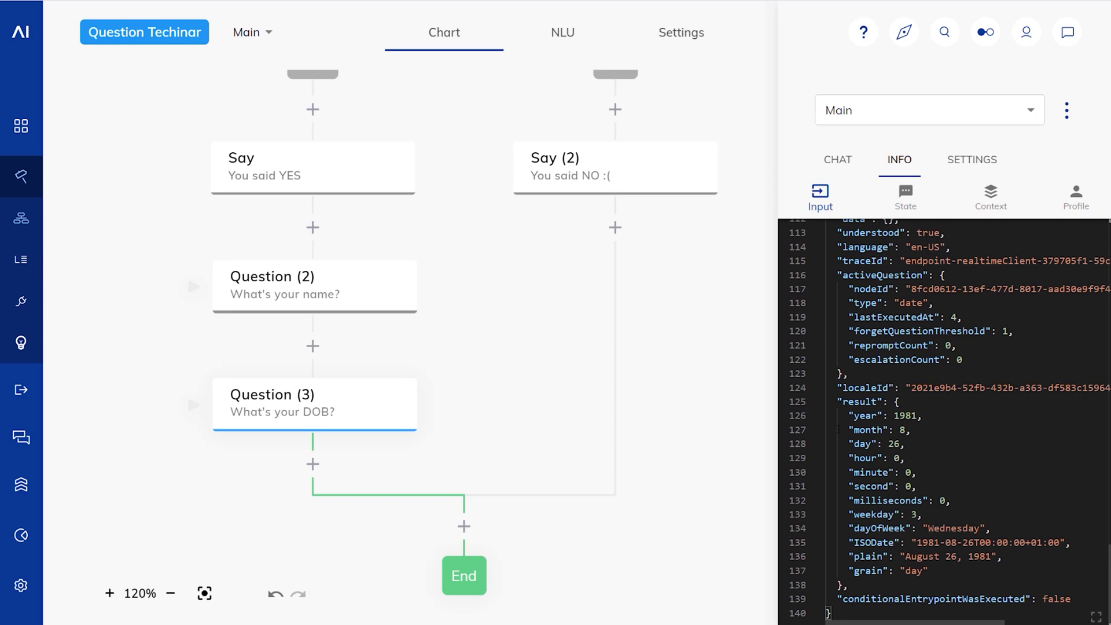
{"action": "left_click_drag", "start_coordinate": [841, 402], "coordinate": [889, 571]}
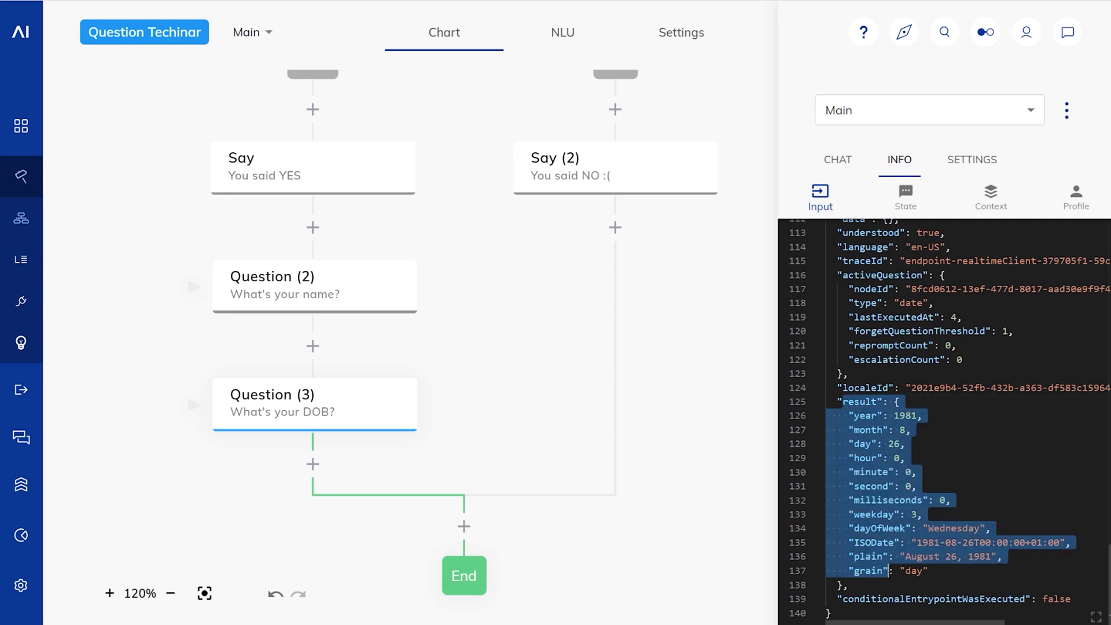
{"action": "left_click", "coordinate": [891, 581]}
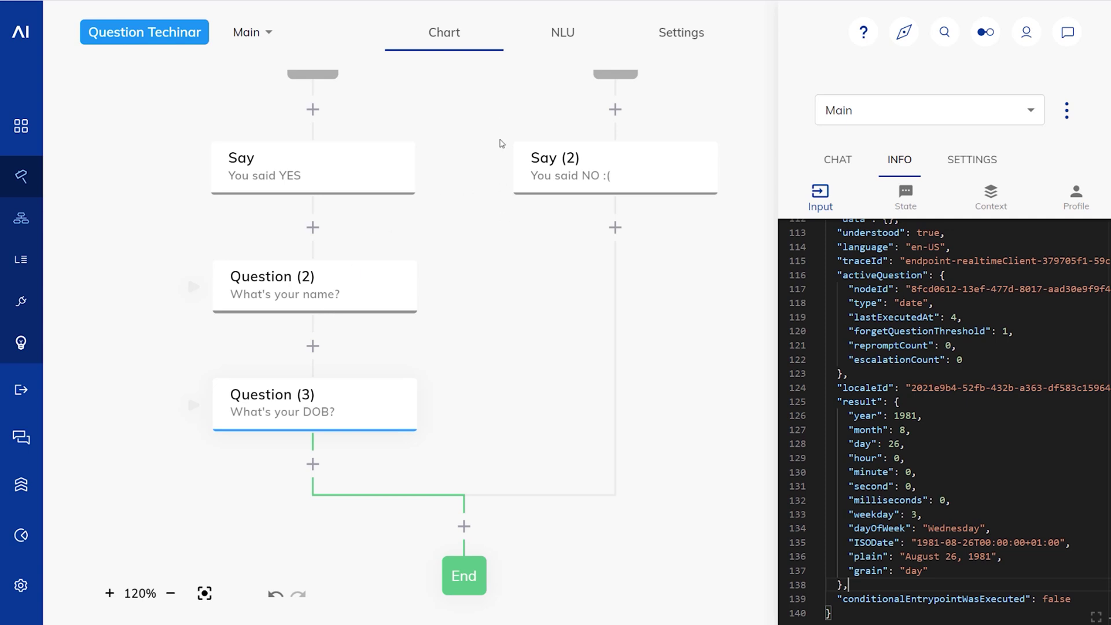
{"action": "scroll", "coordinate": [452, 297], "scroll_direction": "up", "scroll_amount": 5}
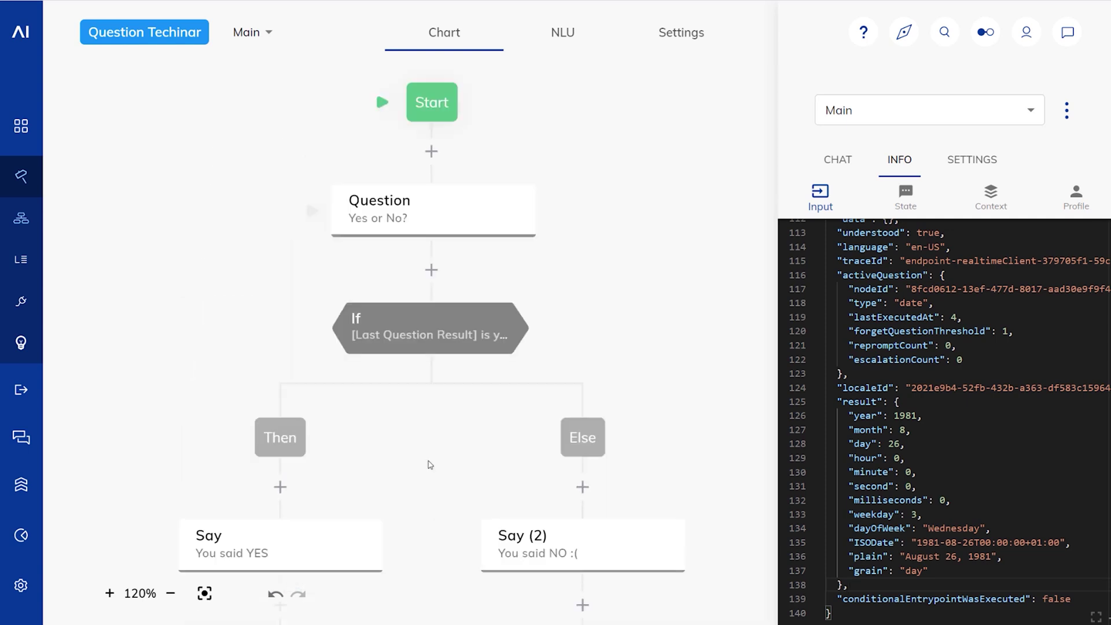
Step: Store the Yes/No question's result in context under the key "yn"
{"action": "left_click", "coordinate": [429, 269]}
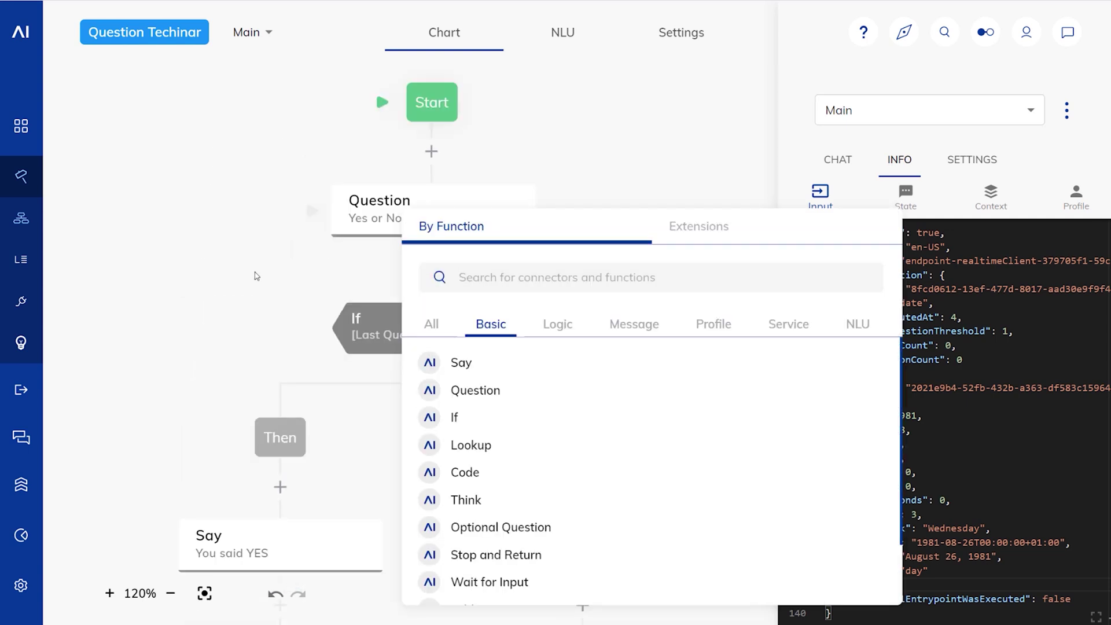
{"action": "left_click", "coordinate": [255, 272]}
{"action": "left_click", "coordinate": [456, 211]}
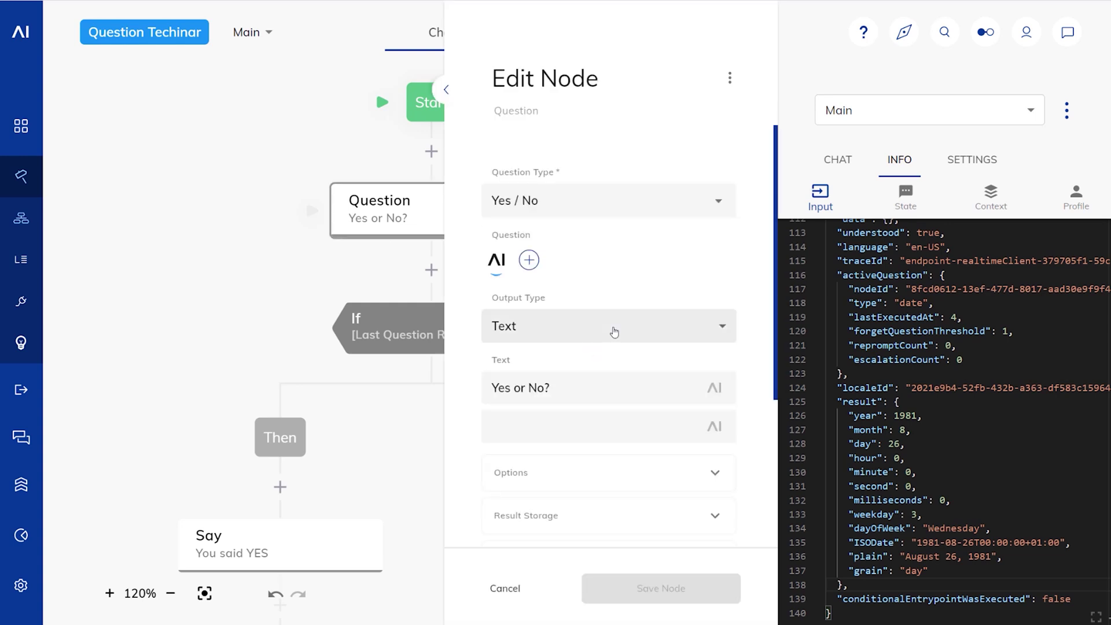
{"action": "scroll", "coordinate": [449, 364], "scroll_direction": "down", "scroll_amount": 2}
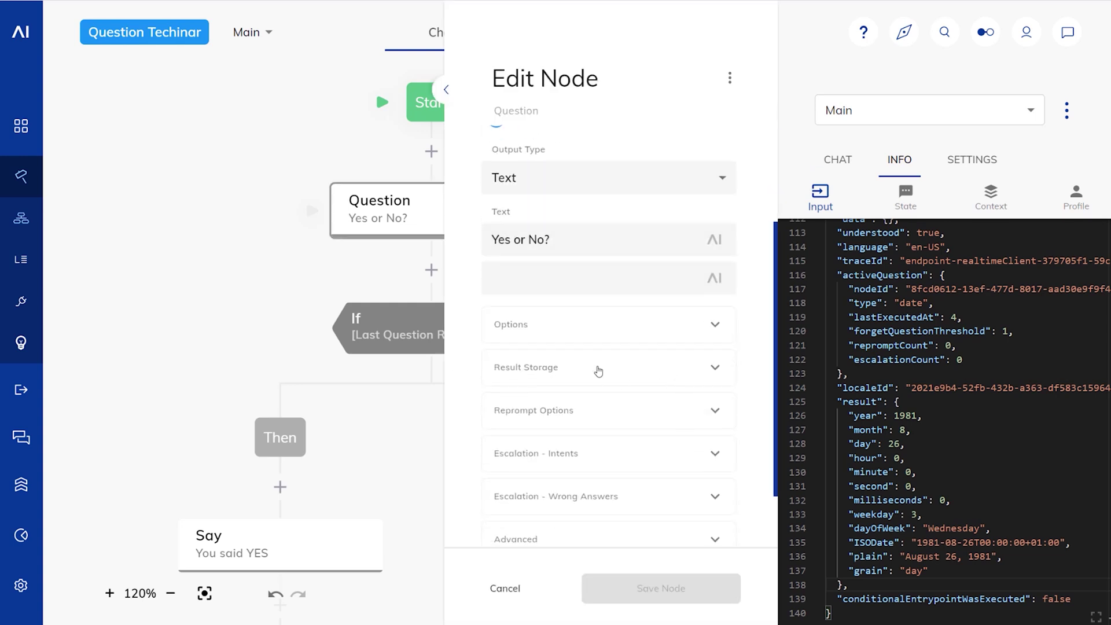
{"action": "left_click", "coordinate": [600, 371]}
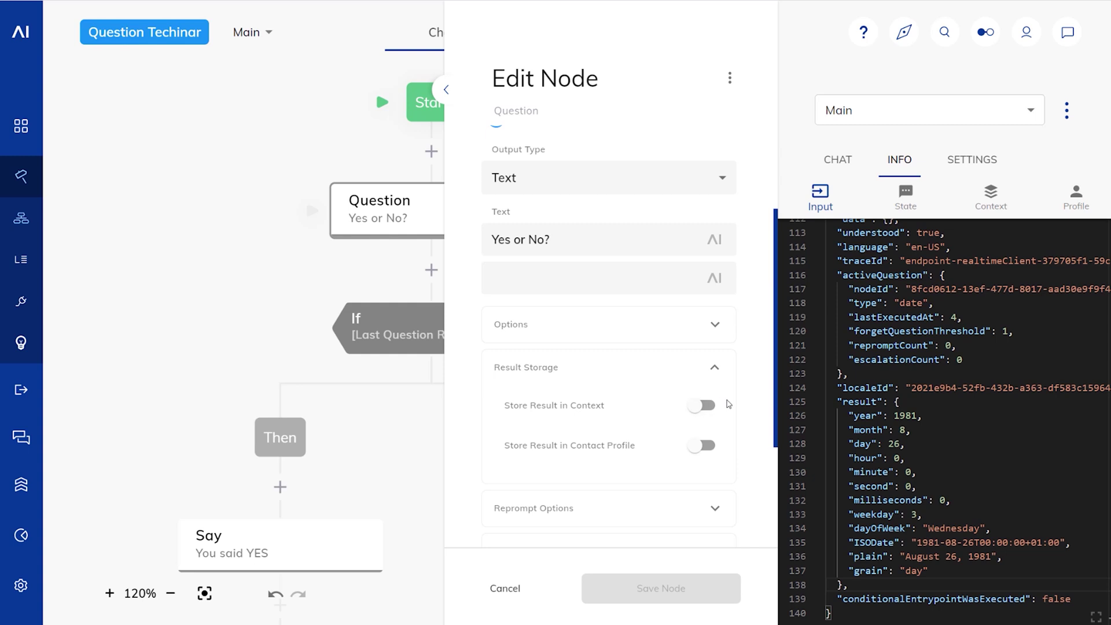
{"action": "left_click", "coordinate": [702, 405]}
{"action": "left_click_drag", "start_coordinate": [536, 465], "coordinate": [417, 452]}
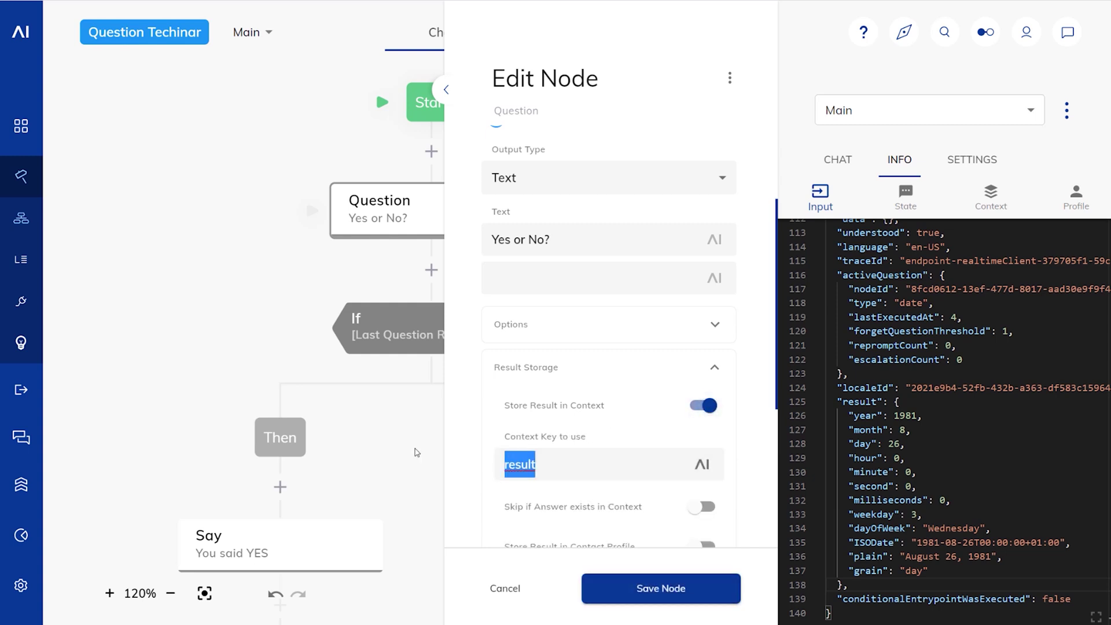
{"action": "type", "text": "yn"}
{"action": "left_click", "coordinate": [623, 595]}
Step: Store the name question's result in context under the key "name"
{"action": "scroll", "coordinate": [286, 508], "scroll_direction": "down", "scroll_amount": 4}
{"action": "left_click", "coordinate": [282, 441]}
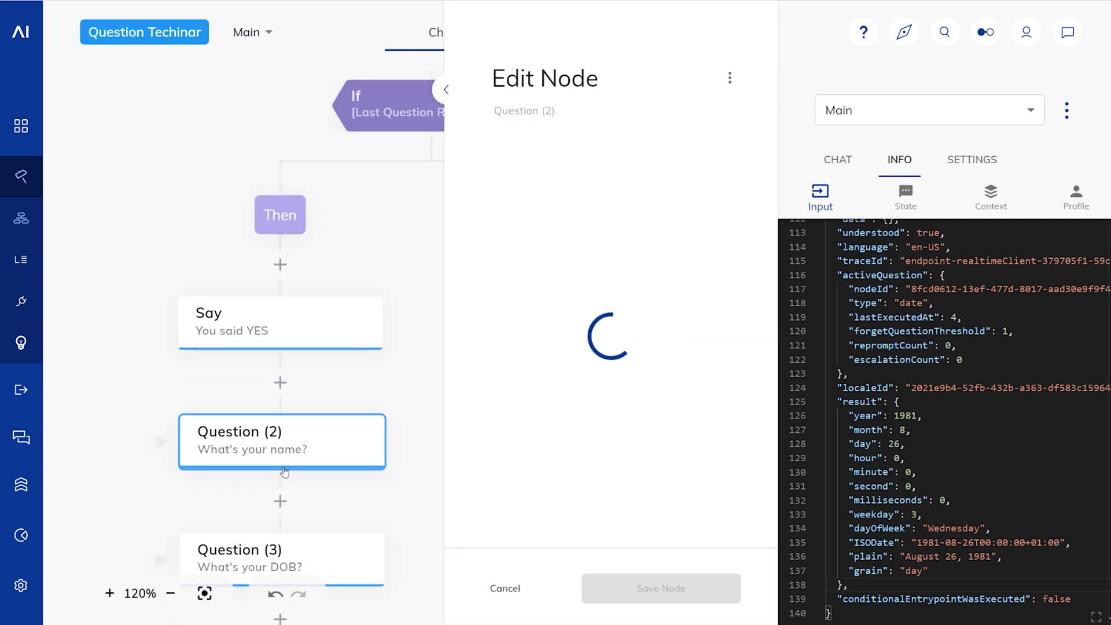
{"action": "scroll", "coordinate": [525, 391], "scroll_direction": "down", "scroll_amount": 3}
{"action": "left_click", "coordinate": [715, 367]}
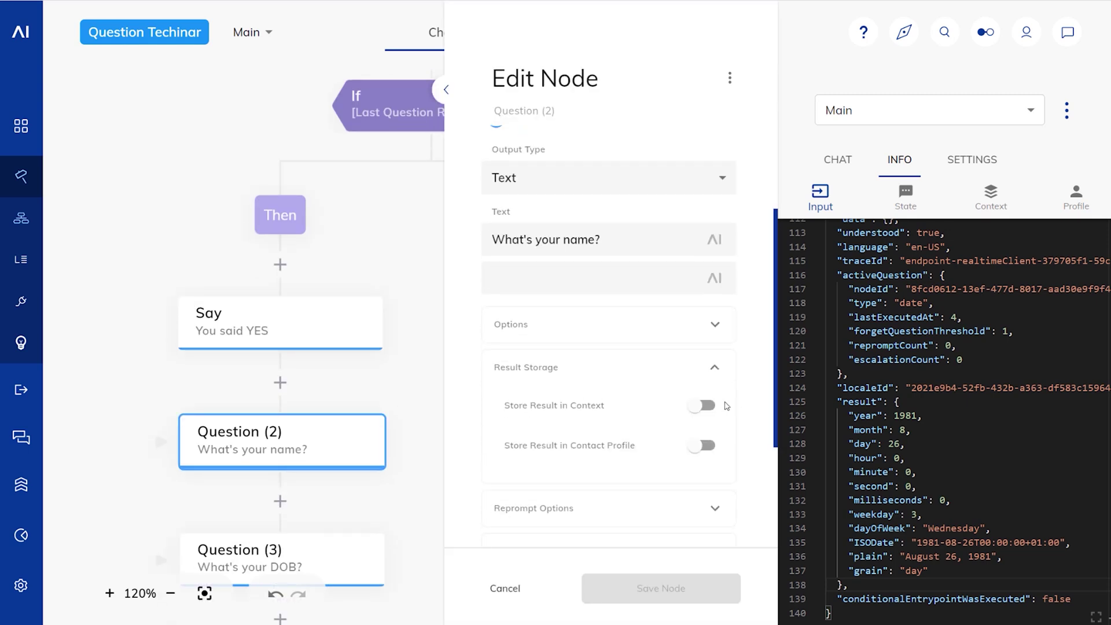
{"action": "left_click", "coordinate": [705, 405]}
{"action": "key", "text": "Tab"}
{"action": "type", "text": "name"}
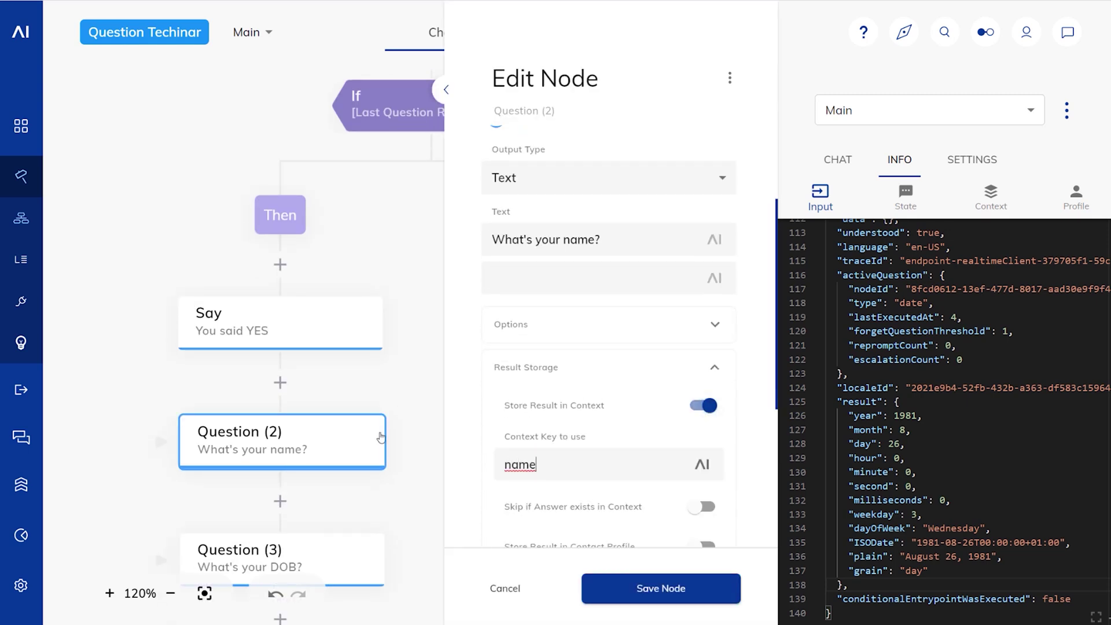
{"action": "left_click", "coordinate": [610, 588]}
Step: Store the DOB question's result in context under "dob" and in the profile
{"action": "scroll", "coordinate": [428, 446], "scroll_direction": "down", "scroll_amount": 3}
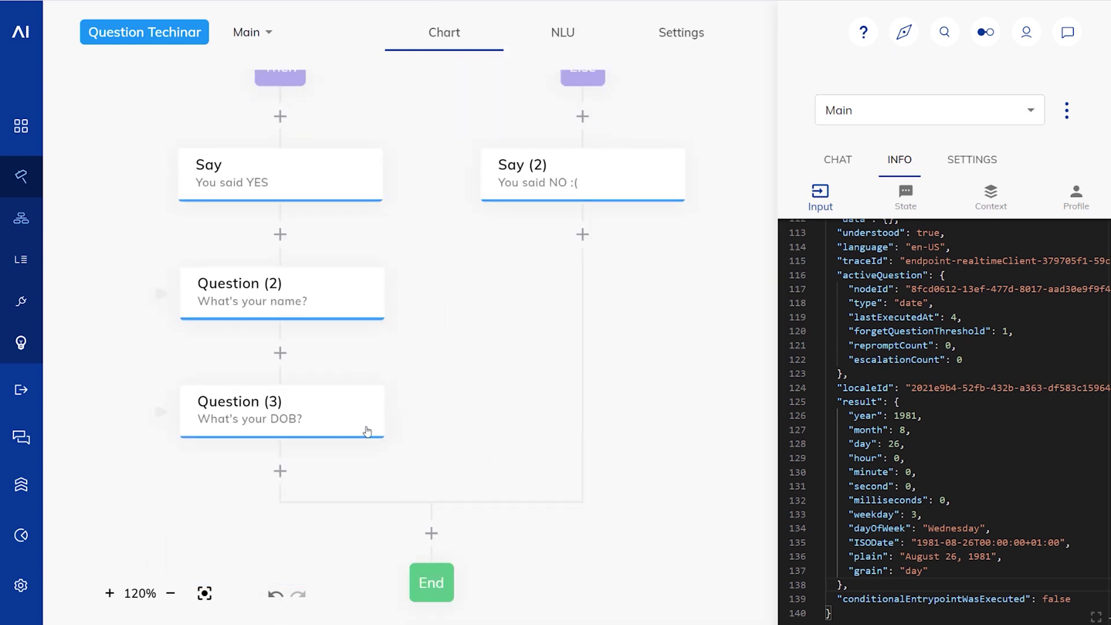
{"action": "left_click", "coordinate": [367, 427]}
{"action": "scroll", "coordinate": [601, 373], "scroll_direction": "down", "scroll_amount": 2}
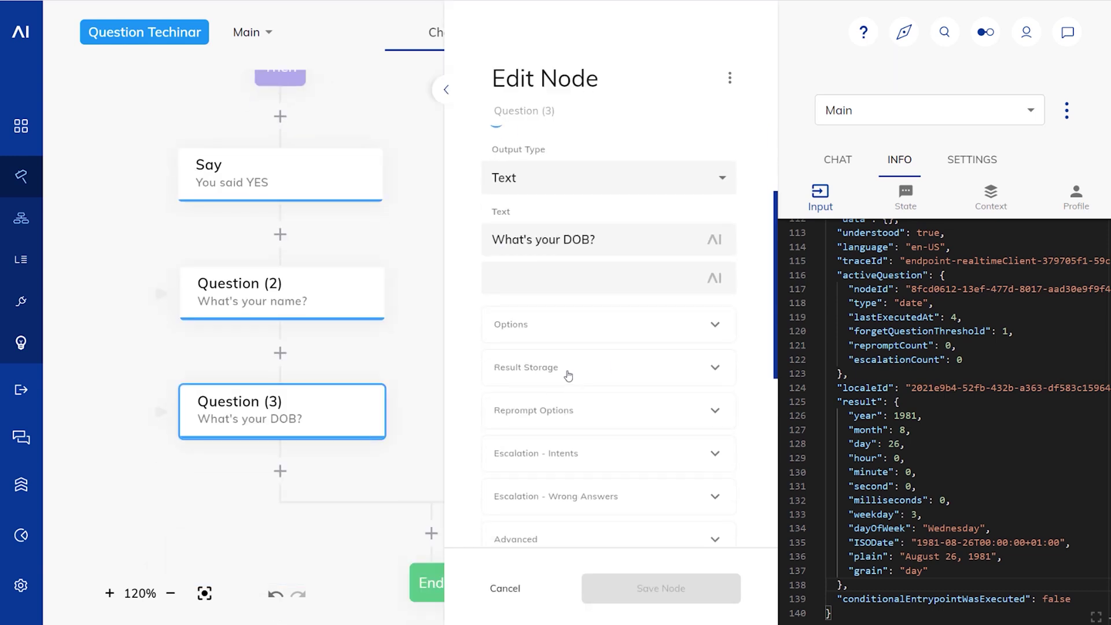
{"action": "left_click", "coordinate": [569, 370]}
{"action": "left_click", "coordinate": [705, 405]}
{"action": "key", "text": "Tab"}
{"action": "type", "text": "dob"}
{"action": "scroll", "coordinate": [680, 398], "scroll_direction": "down", "scroll_amount": 2}
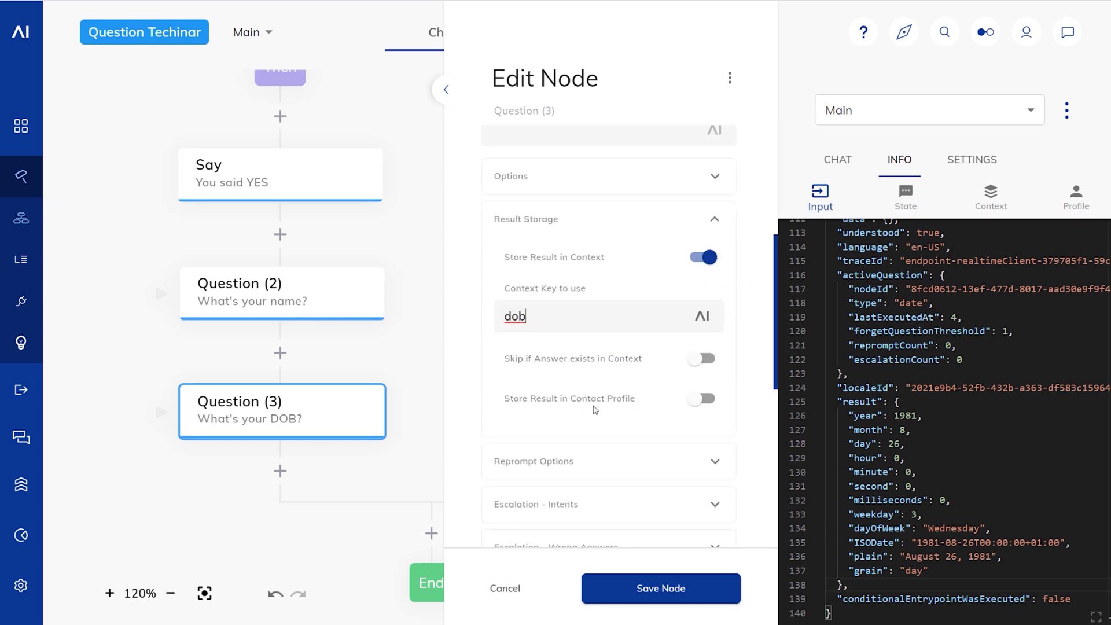
{"action": "left_click", "coordinate": [702, 404]}
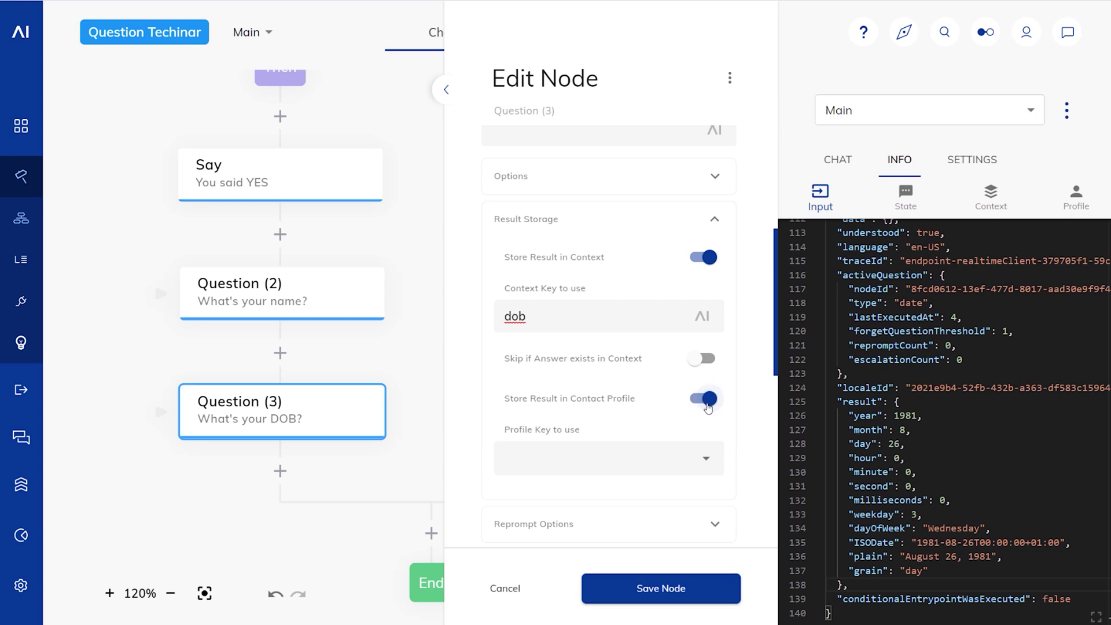
{"action": "left_click", "coordinate": [608, 588]}
Step: Also save the name answer to the contact profile's firstname field
{"action": "left_click", "coordinate": [282, 293]}
{"action": "scroll", "coordinate": [602, 377], "scroll_direction": "down", "scroll_amount": 4}
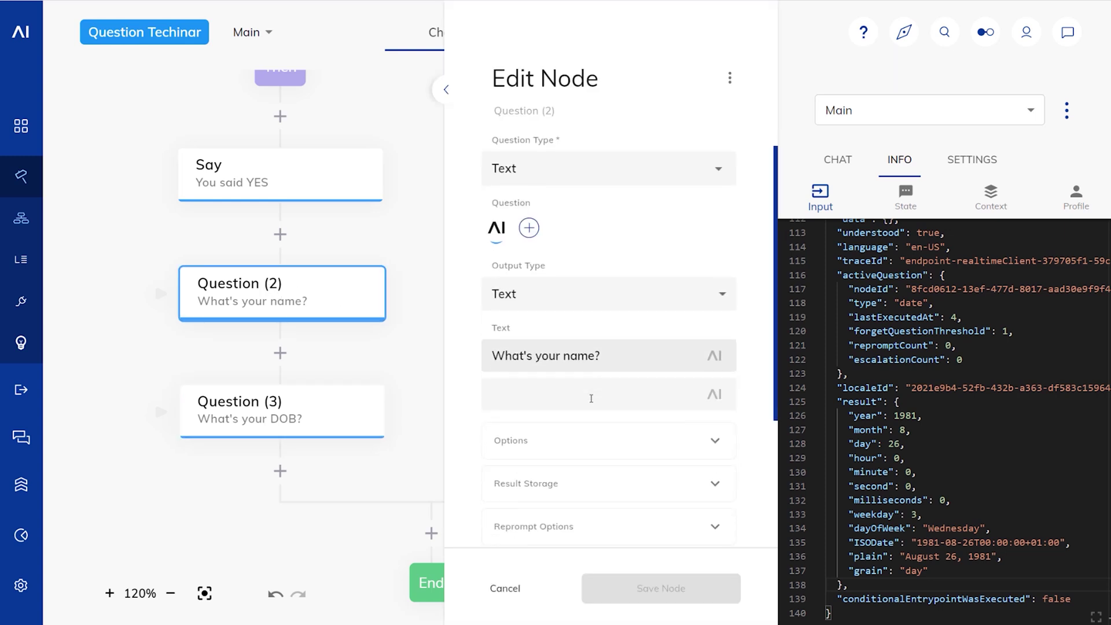
{"action": "left_click", "coordinate": [581, 302]}
{"action": "left_click", "coordinate": [705, 473]}
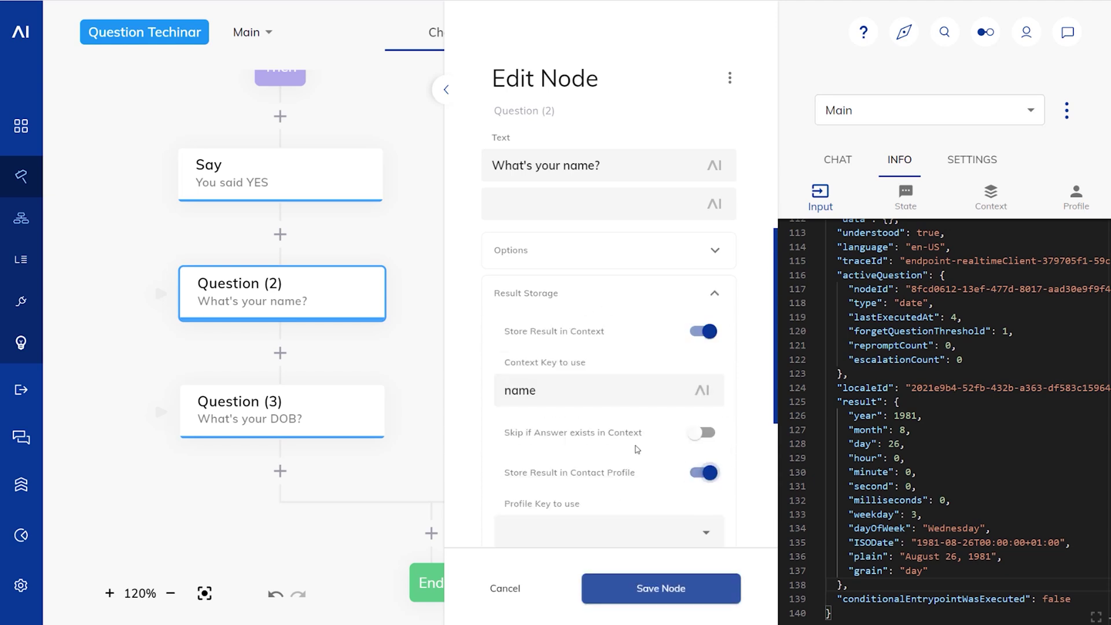
{"action": "scroll", "coordinate": [707, 429], "scroll_direction": "down", "scroll_amount": 3}
{"action": "left_click", "coordinate": [707, 385]}
{"action": "key", "text": "Down"}
{"action": "key", "text": "Down"}
{"action": "key", "text": "Up"}
{"action": "key", "text": "Return"}
{"action": "left_click", "coordinate": [658, 586]}
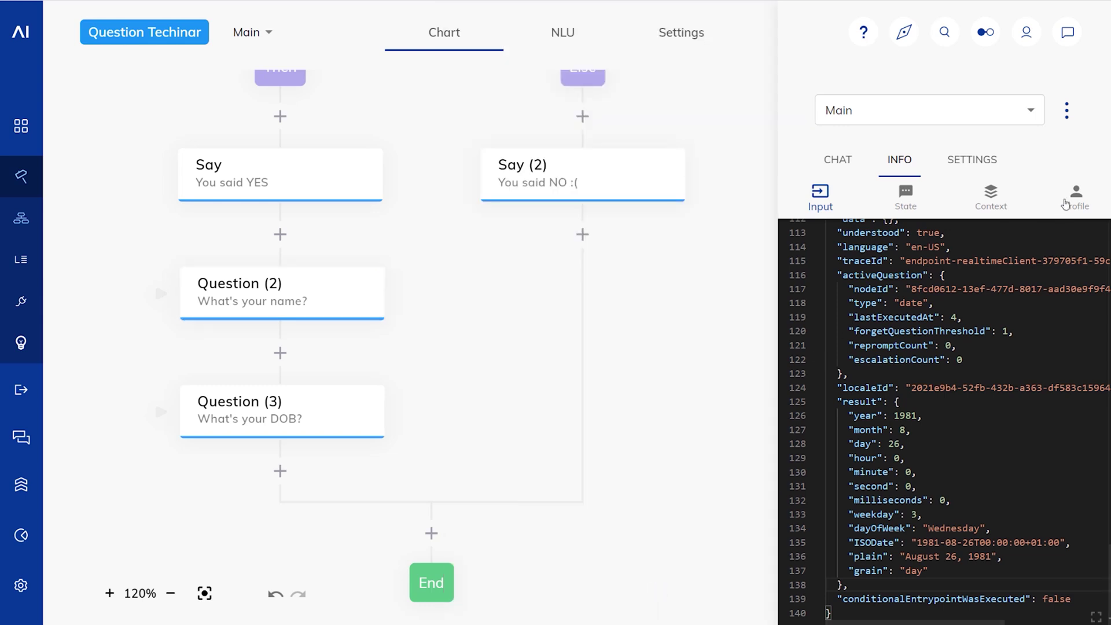
Step: In the test chat, send sdf, answer yes, give a first name, and reply tomorrow for the date of birth
{"action": "left_click", "coordinate": [1065, 203]}
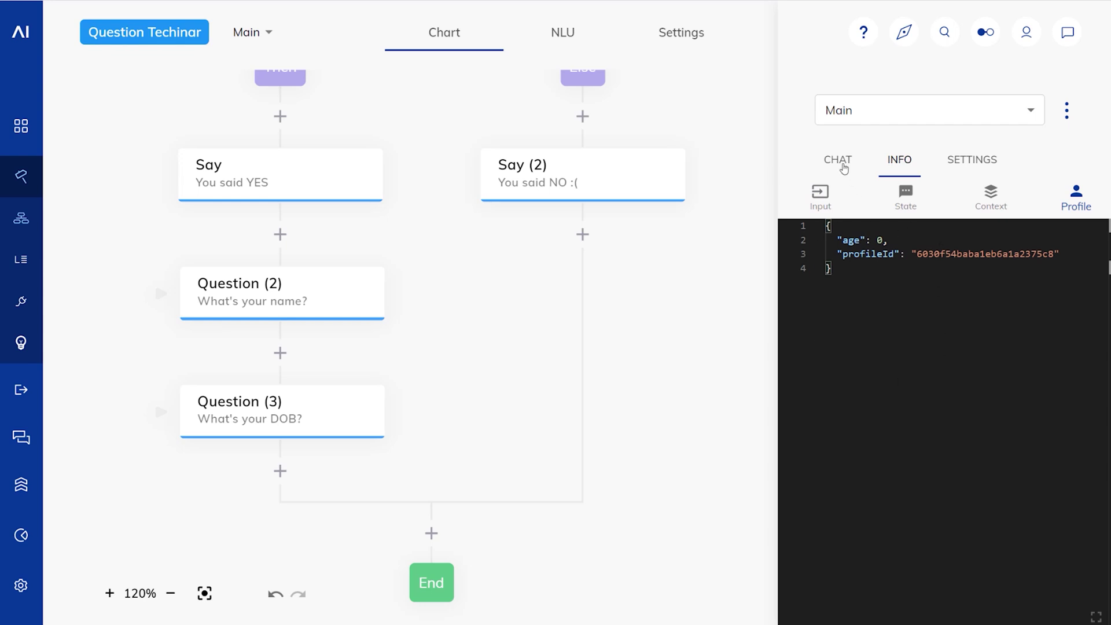
{"action": "left_click", "coordinate": [840, 165]}
{"action": "left_click", "coordinate": [901, 585]}
{"action": "type", "text": "sdf"}
{"action": "key", "text": "Return"}
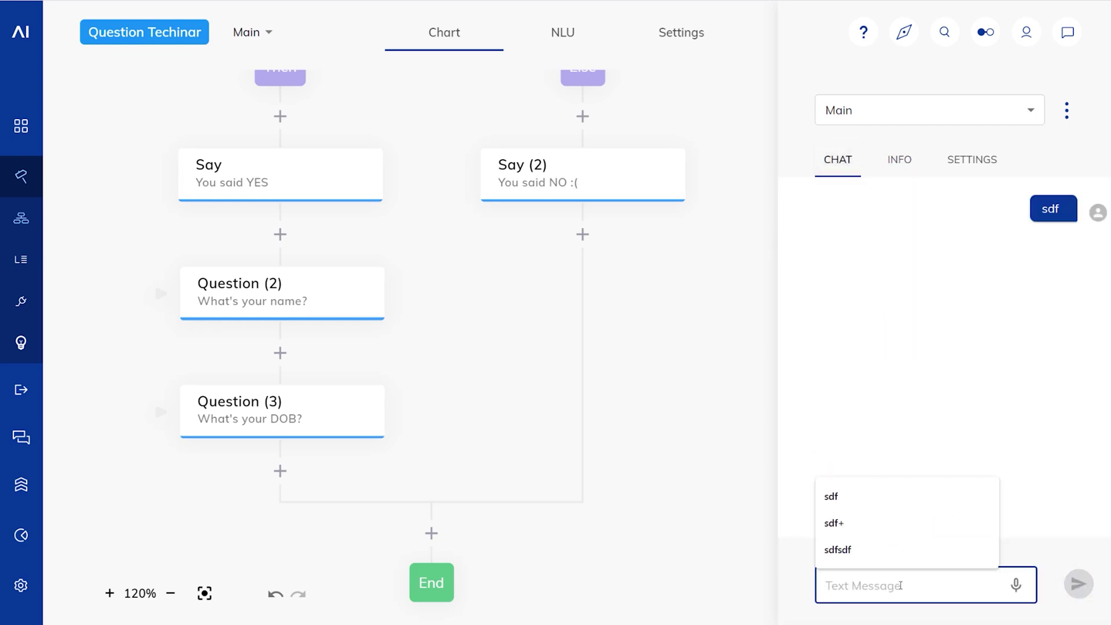
{"action": "type", "text": "yes"}
{"action": "key", "text": "Return"}
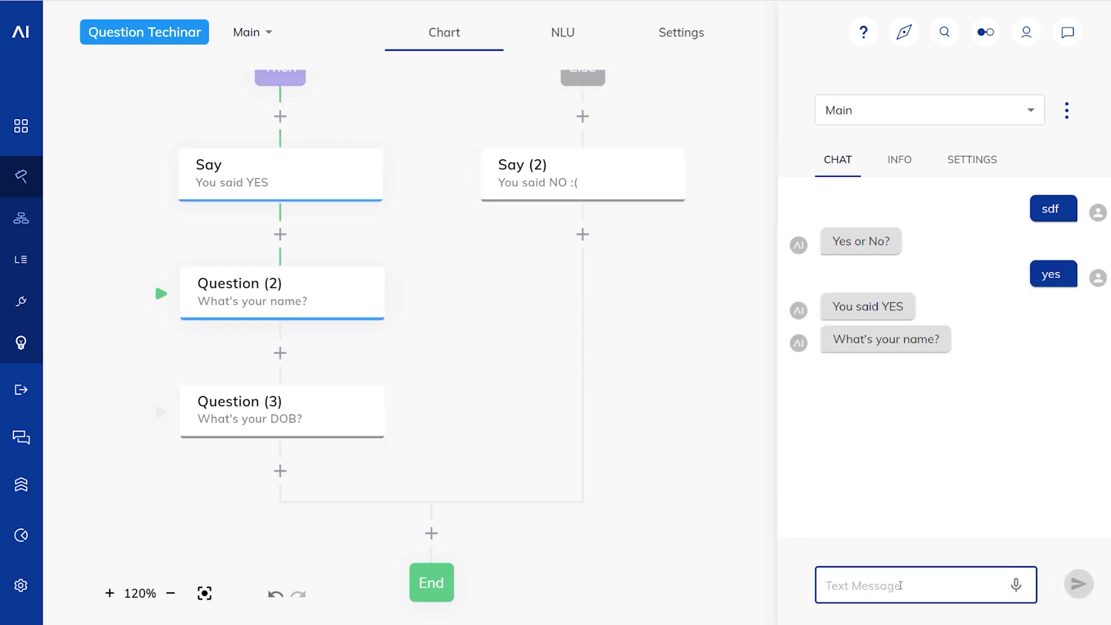
{"action": "type", "text": "Phil"}
{"action": "key", "text": "Return"}
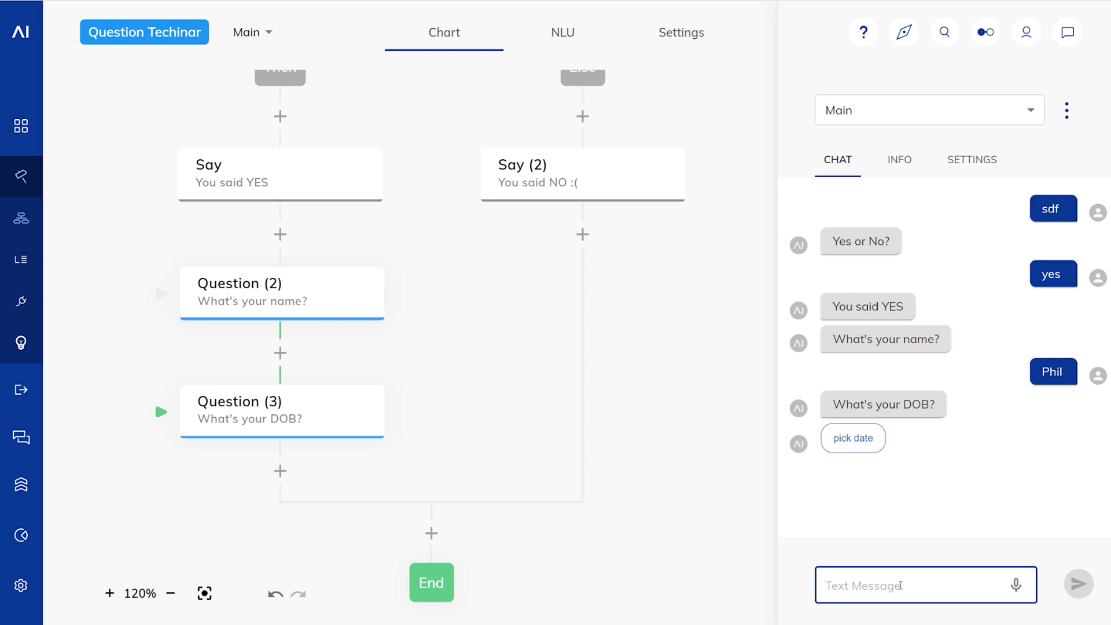
{"action": "type", "text": "tomorrow"}
{"action": "key", "text": "Return"}
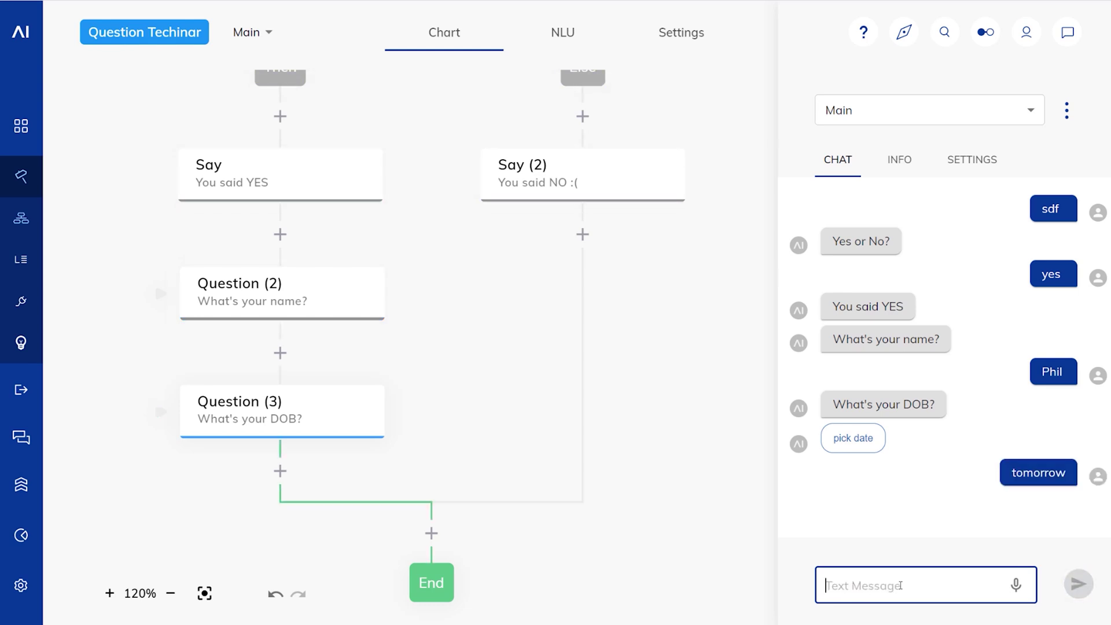
Step: Check the firstname in Info > Profile, and yn, name and dob in Info > Context
{"action": "left_click", "coordinate": [900, 160]}
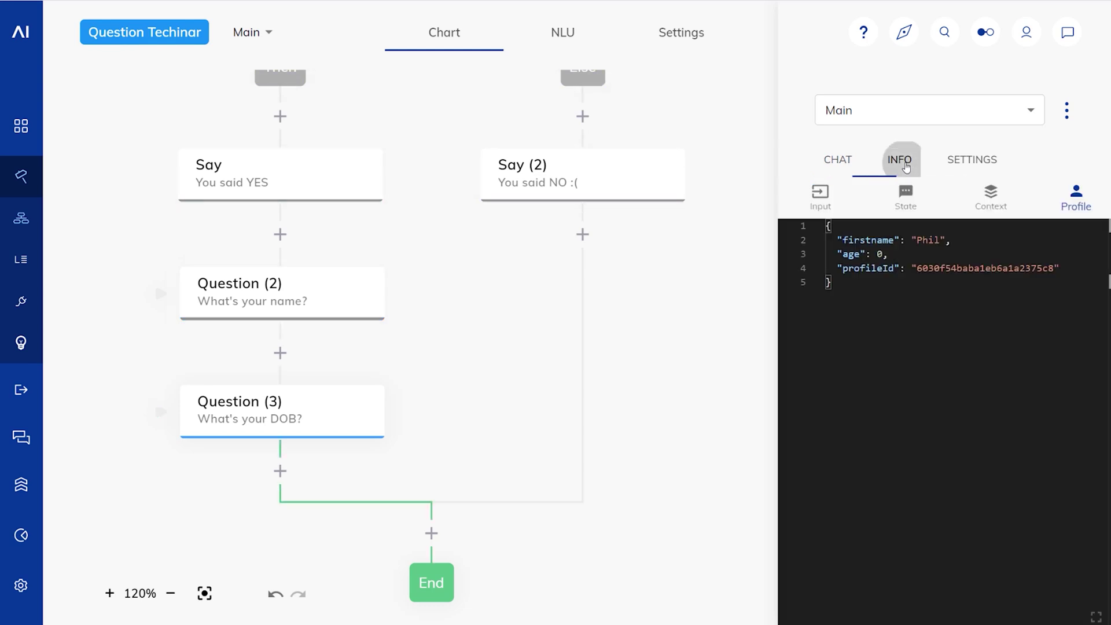
{"action": "left_click", "coordinate": [1071, 239]}
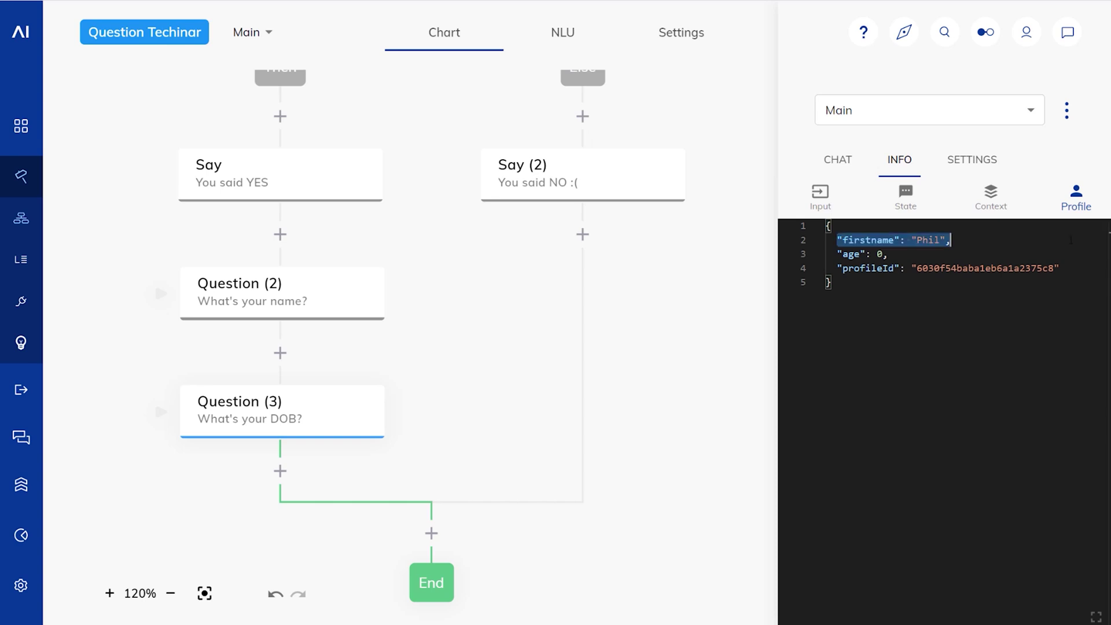
{"action": "left_click", "coordinate": [994, 208]}
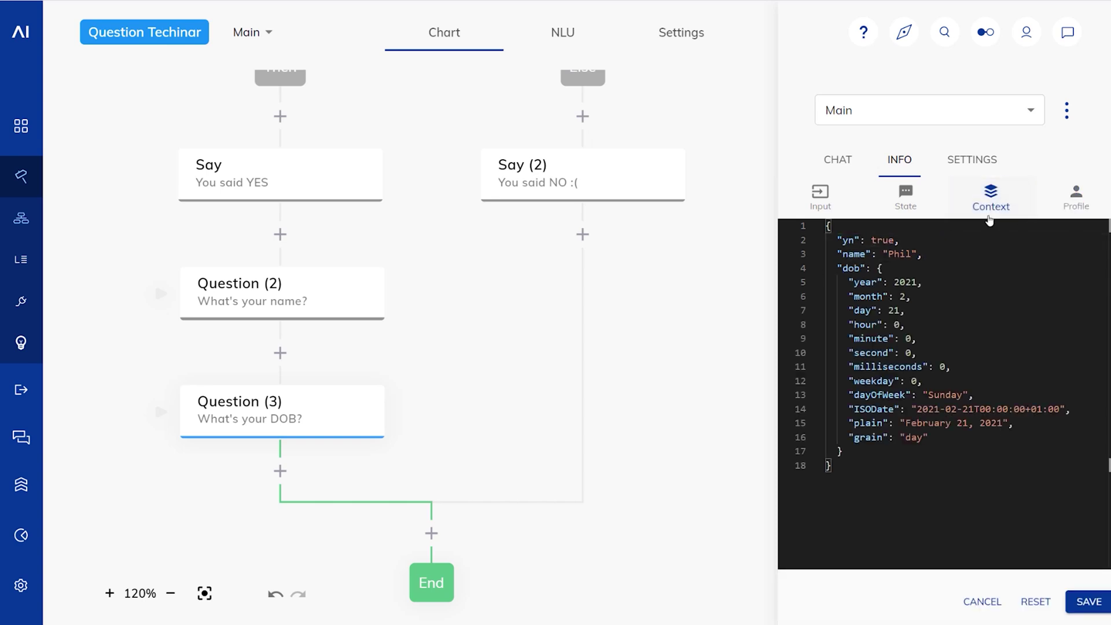
{"action": "left_click_drag", "start_coordinate": [831, 239], "coordinate": [873, 447]}
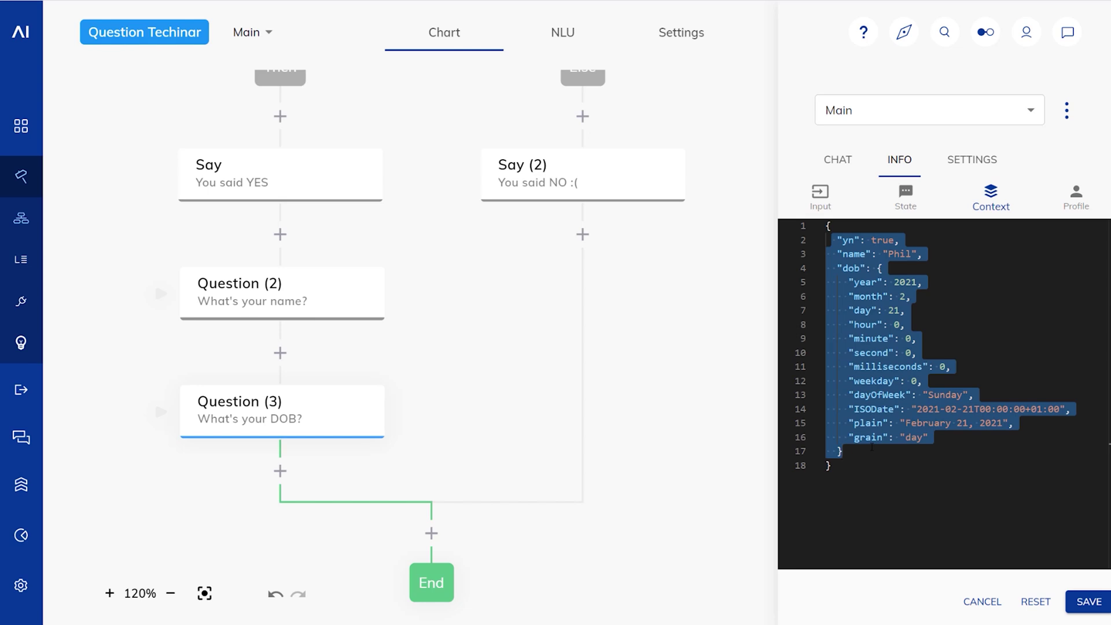
{"action": "left_click", "coordinate": [872, 448]}
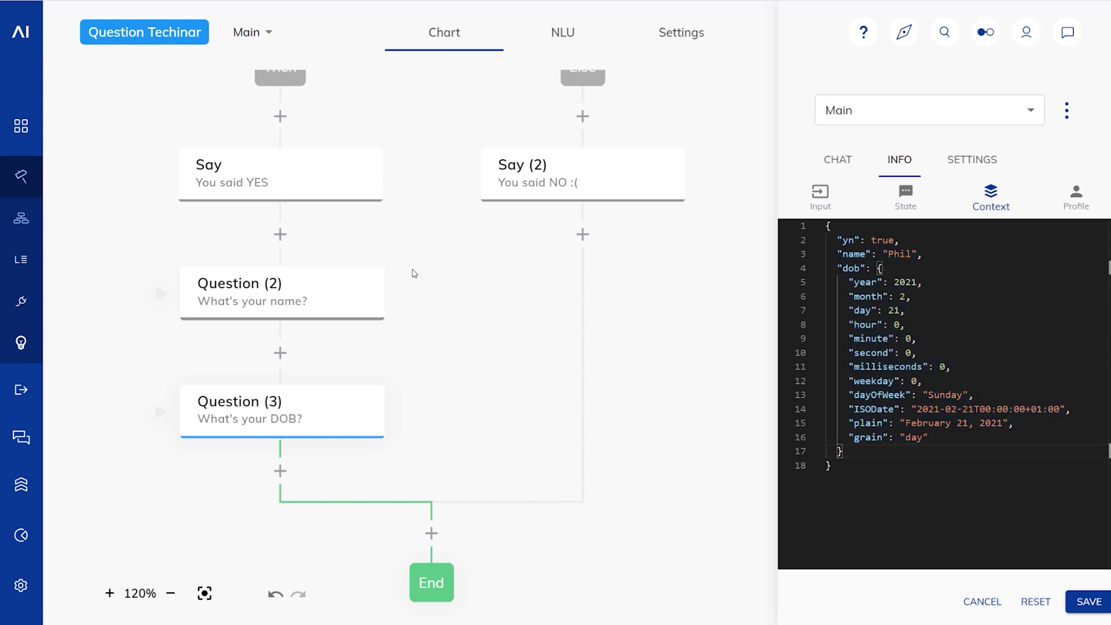
{"action": "left_click", "coordinate": [824, 242]}
{"action": "key", "text": "Down"}
{"action": "key", "text": "Down"}
{"action": "key", "text": "shift+alt+Right"}
{"action": "key", "text": "shift+alt+Right"}
{"action": "key", "text": "shift+alt+Right"}
{"action": "key", "text": "Right"}
Step: Set the DOB question's datepicker button text to 'OPEN DP'
{"action": "left_click", "coordinate": [328, 417]}
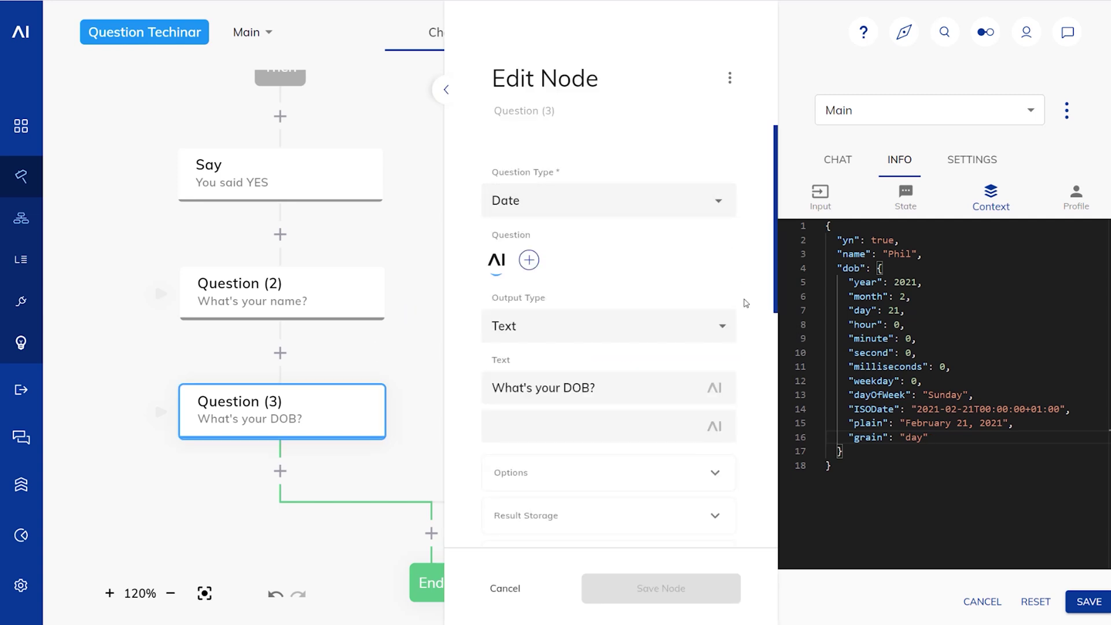
{"action": "scroll", "coordinate": [743, 302], "scroll_direction": "down", "scroll_amount": 9}
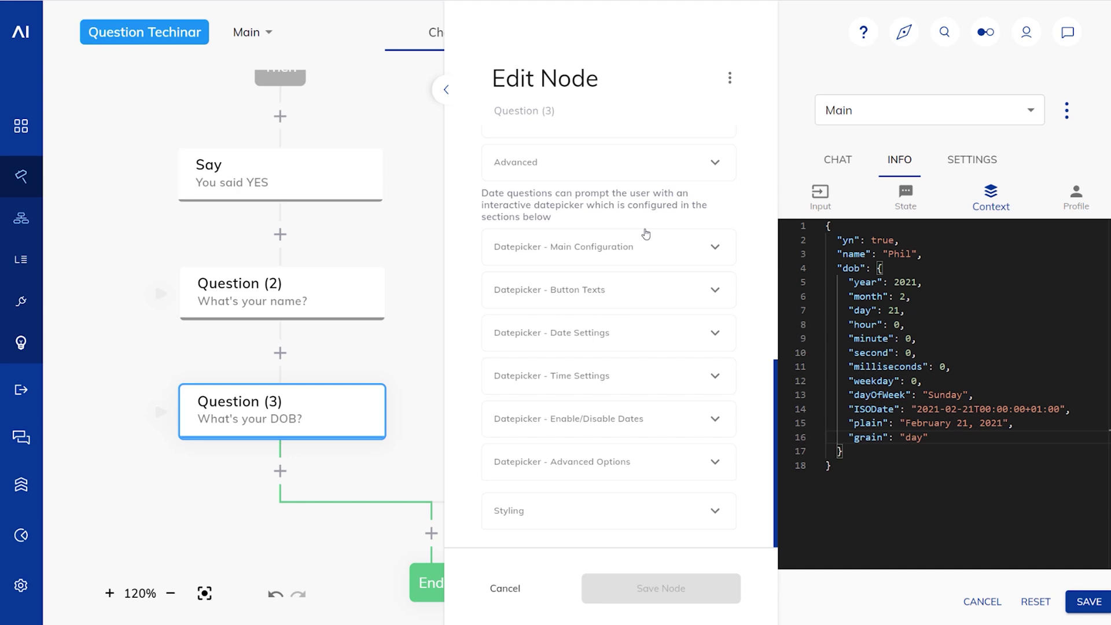
{"action": "left_click", "coordinate": [620, 300]}
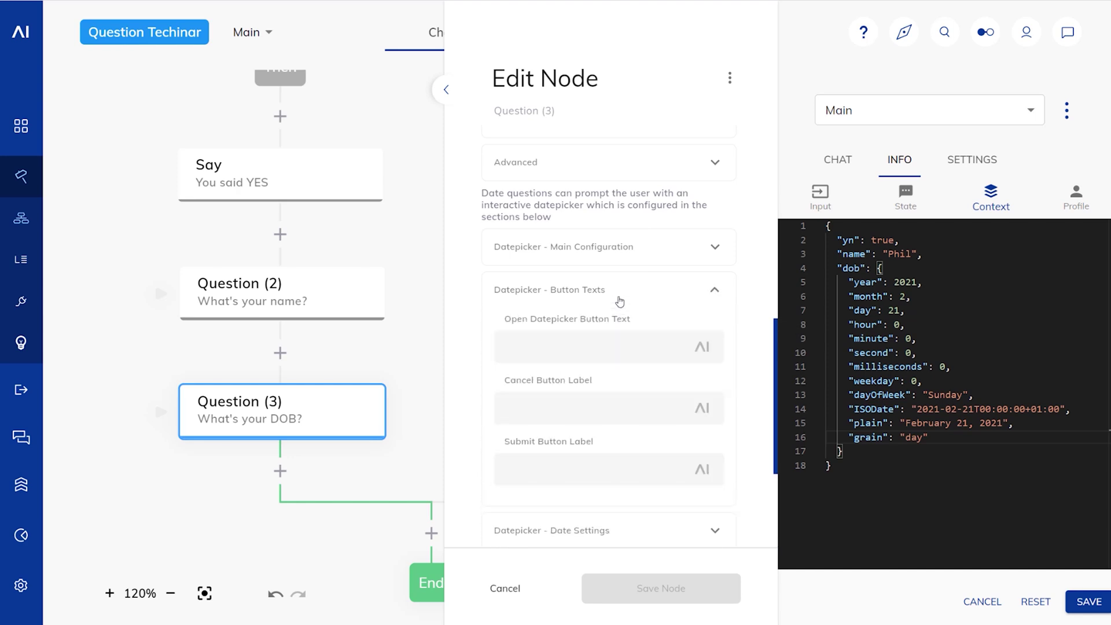
{"action": "scroll", "coordinate": [619, 301], "scroll_direction": "down", "scroll_amount": 1}
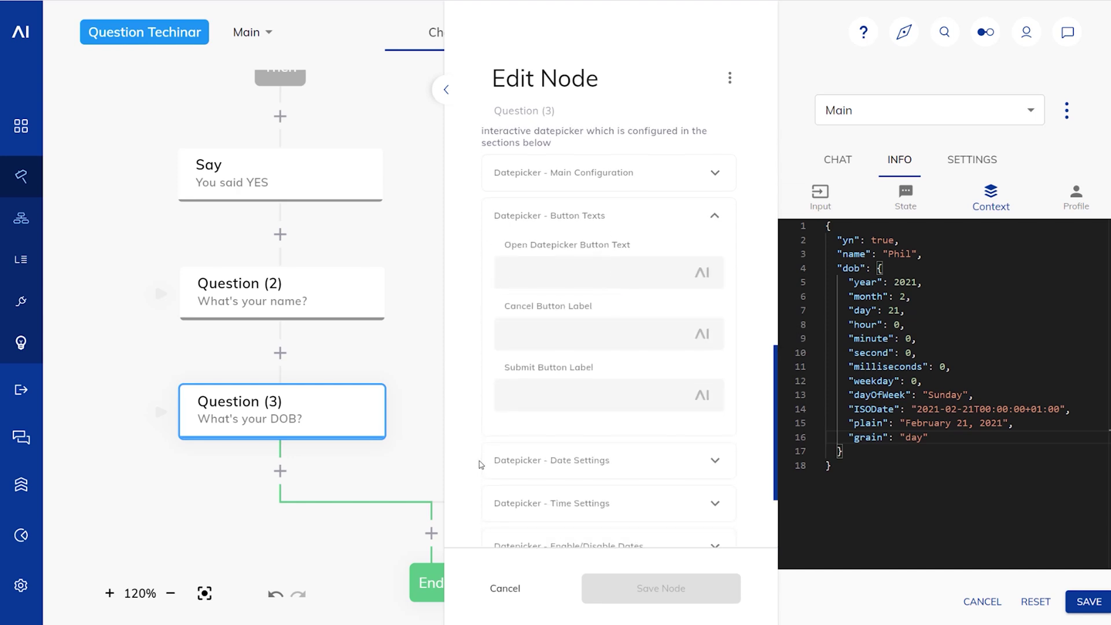
{"action": "left_click", "coordinate": [575, 266]}
{"action": "type", "text": "OPEN DP"}
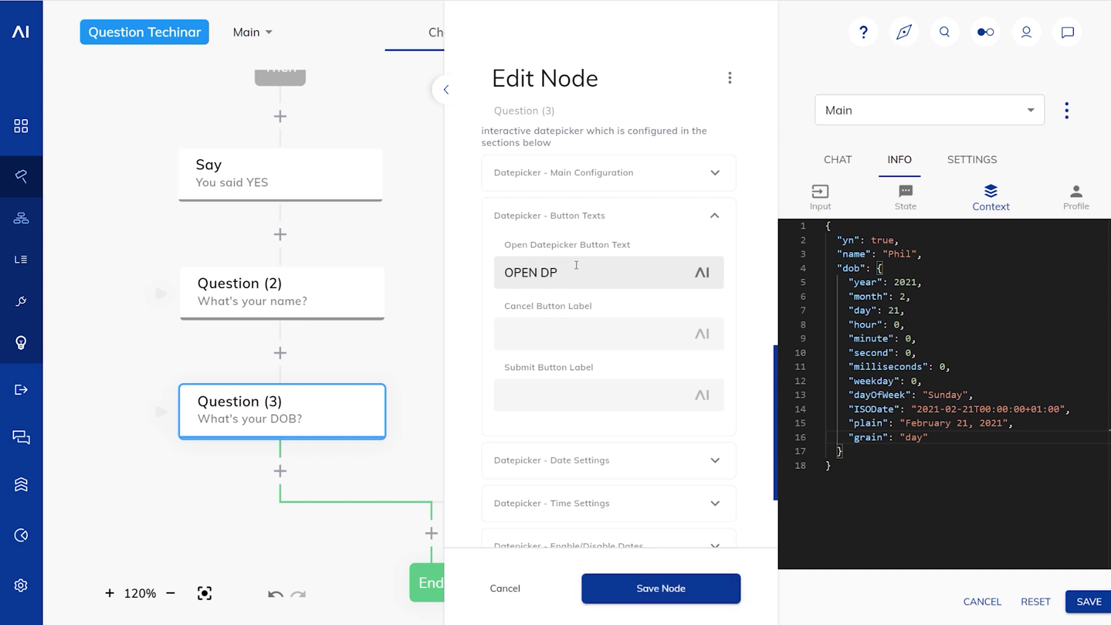
Step: Set the datepicker's minimum date to 18 February 2021
{"action": "left_click", "coordinate": [627, 461]}
{"action": "scroll", "coordinate": [633, 352], "scroll_direction": "down", "scroll_amount": 2}
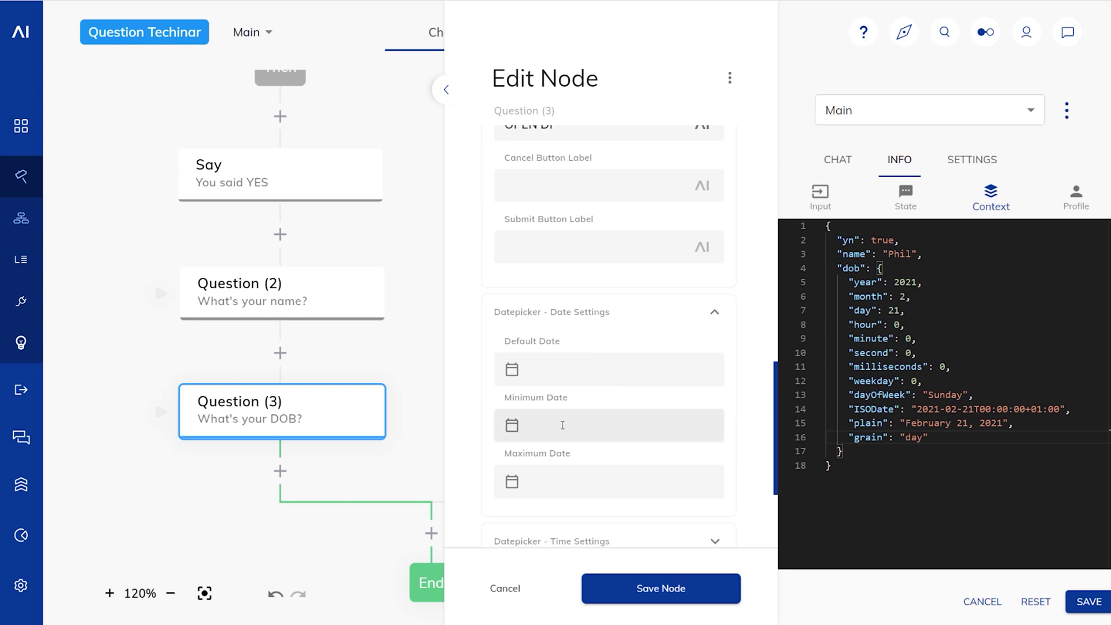
{"action": "left_click", "coordinate": [578, 431]}
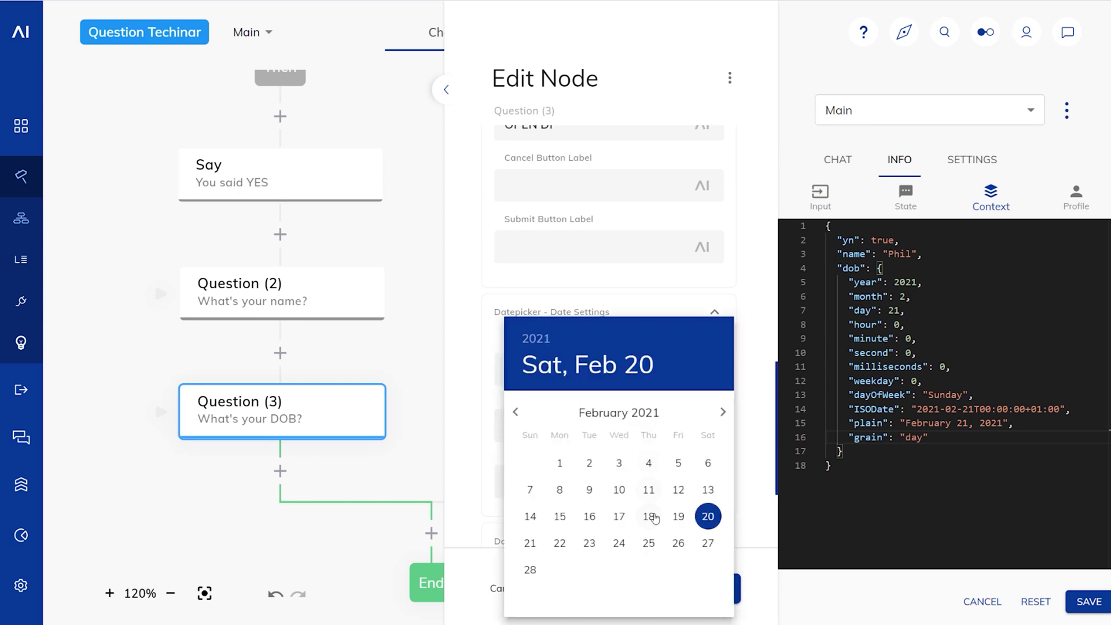
{"action": "left_click", "coordinate": [650, 516]}
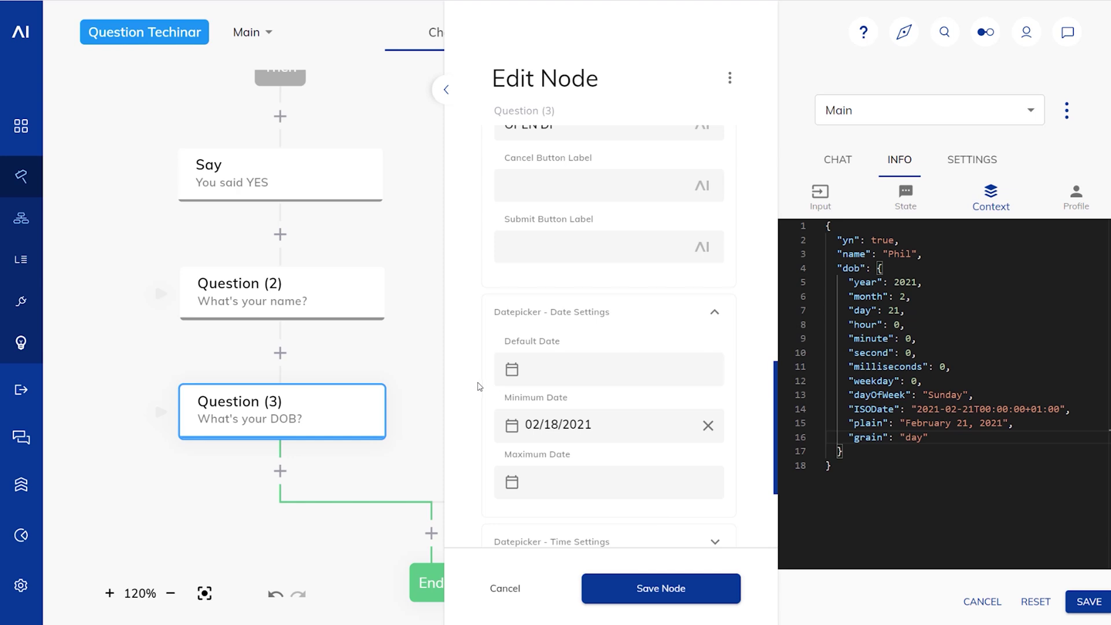
Step: Turn on Allow Date & Time and Use 24 Hour Format, then save the node
{"action": "scroll", "coordinate": [478, 387], "scroll_direction": "down", "scroll_amount": 3}
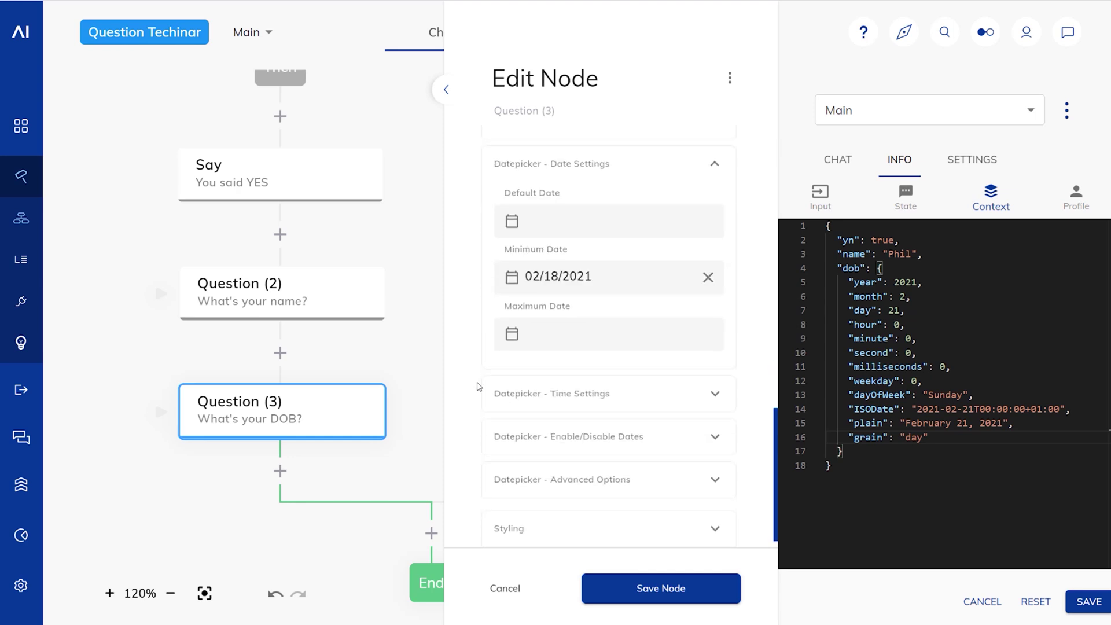
{"action": "left_click", "coordinate": [556, 397]}
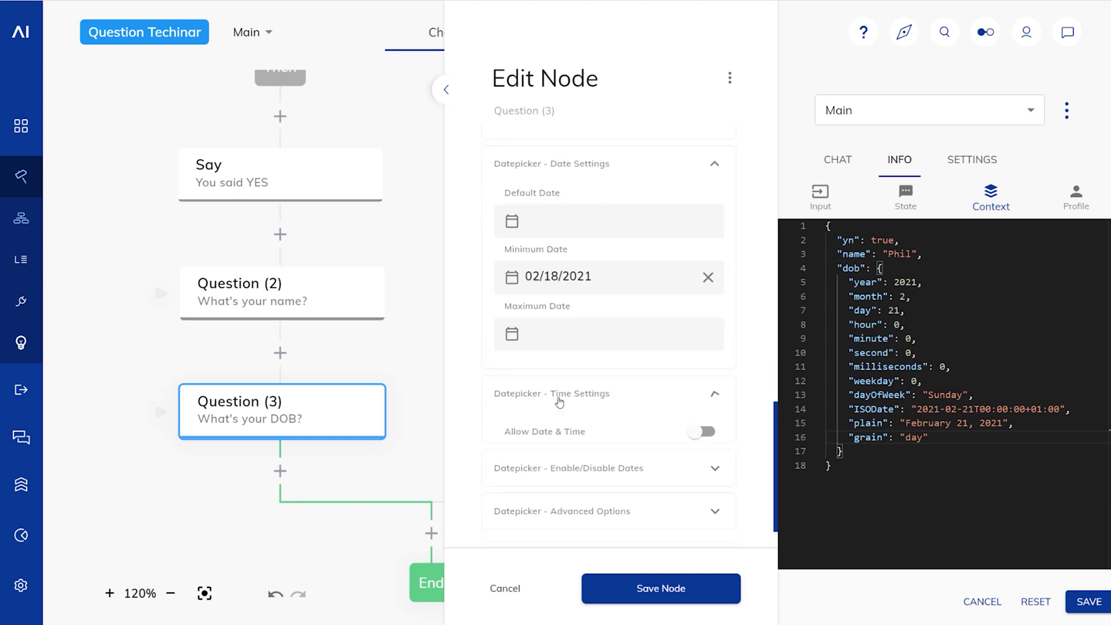
{"action": "left_click", "coordinate": [702, 431]}
{"action": "scroll", "coordinate": [641, 431], "scroll_direction": "down", "scroll_amount": 2}
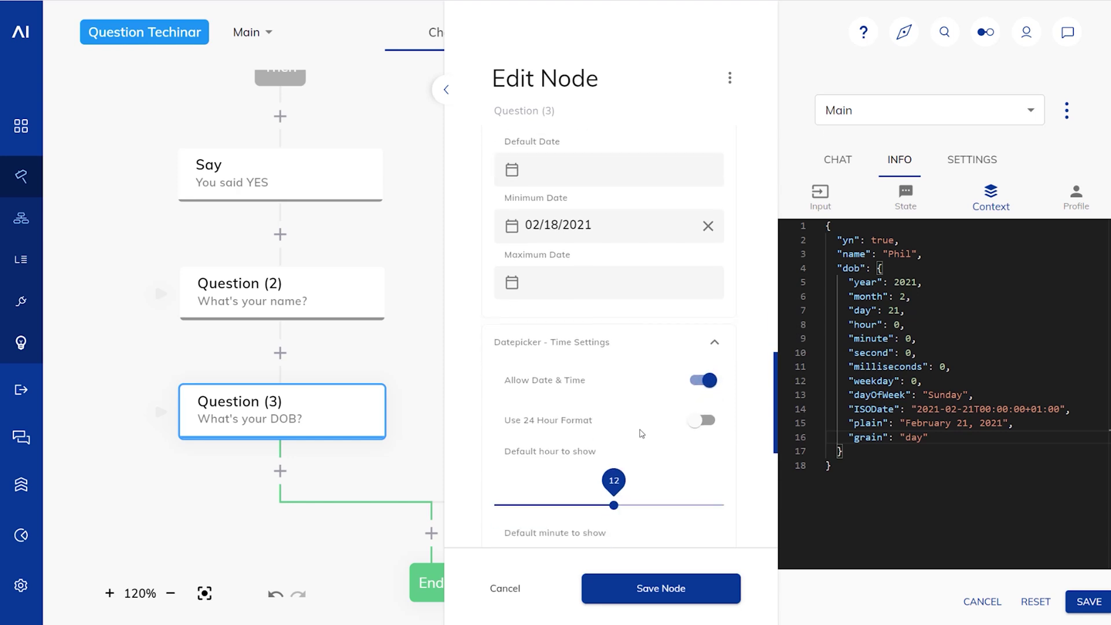
{"action": "left_click", "coordinate": [702, 397]}
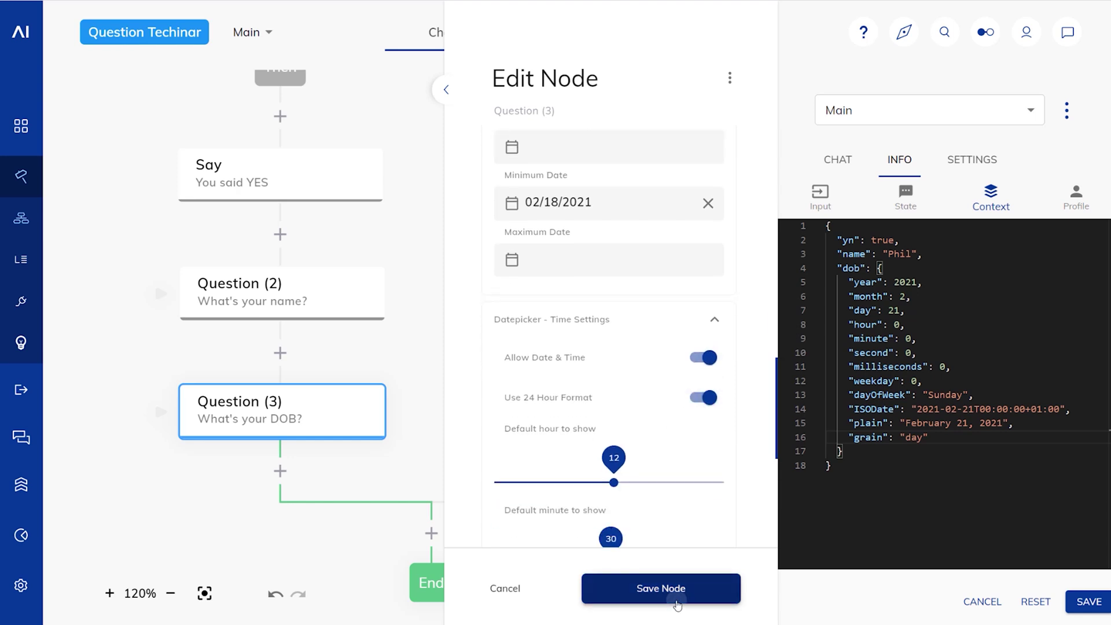
{"action": "left_click", "coordinate": [661, 588]}
{"action": "left_click", "coordinate": [828, 160]}
Step: In the test chat, send sdf, answer yes, and give a first name
{"action": "left_click", "coordinate": [881, 585]}
{"action": "type", "text": "sdf"}
{"action": "key", "text": "Return"}
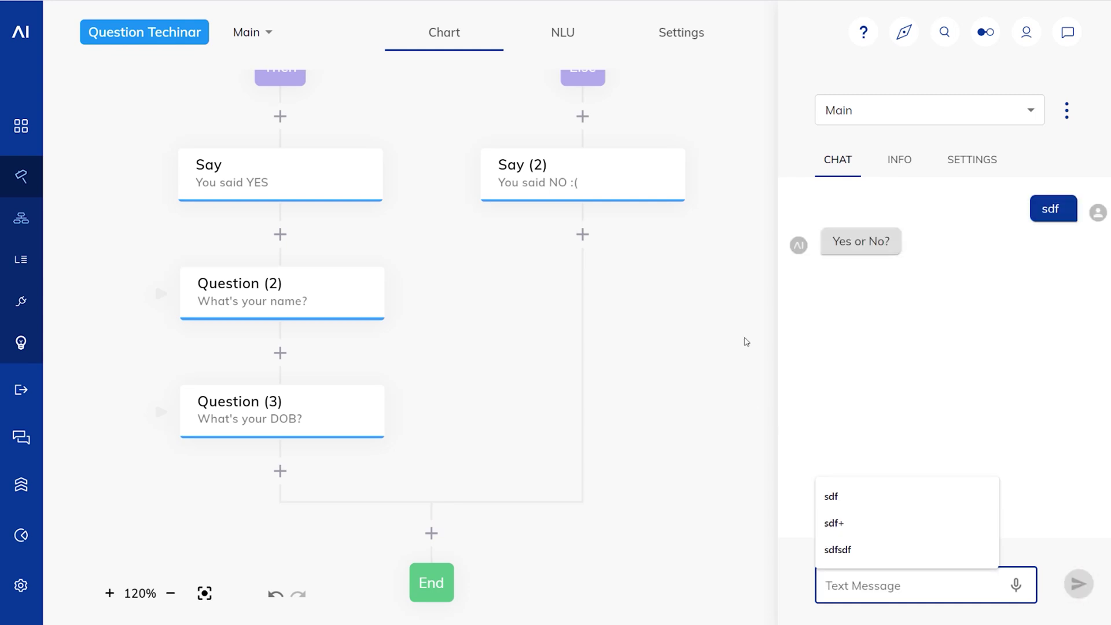
{"action": "type", "text": "yes"}
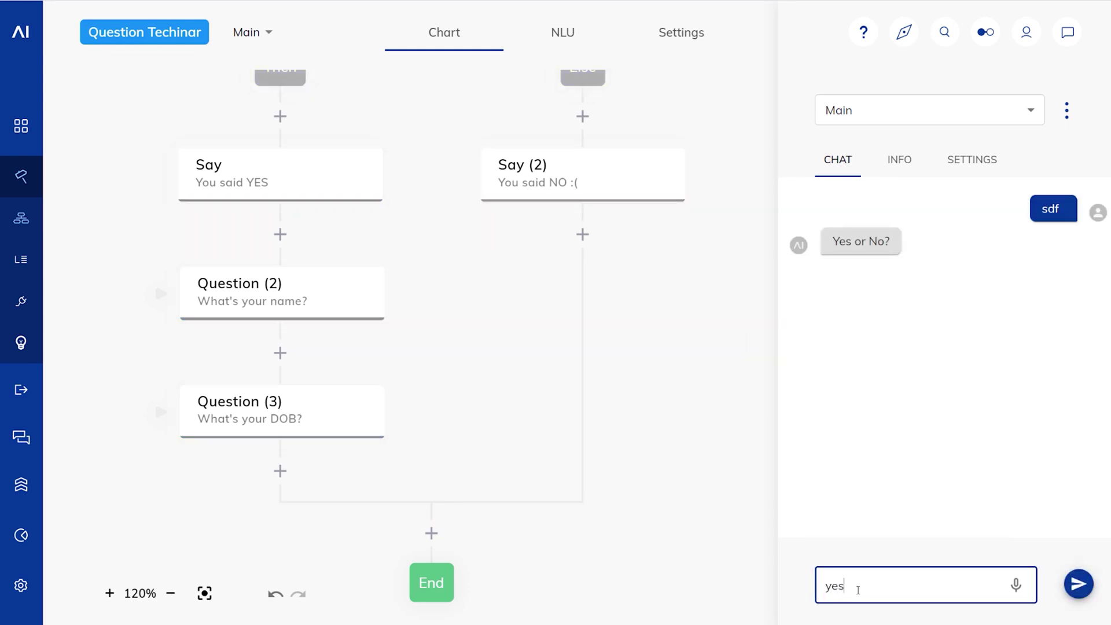
{"action": "key", "text": "Return"}
{"action": "type", "text": "Phil"}
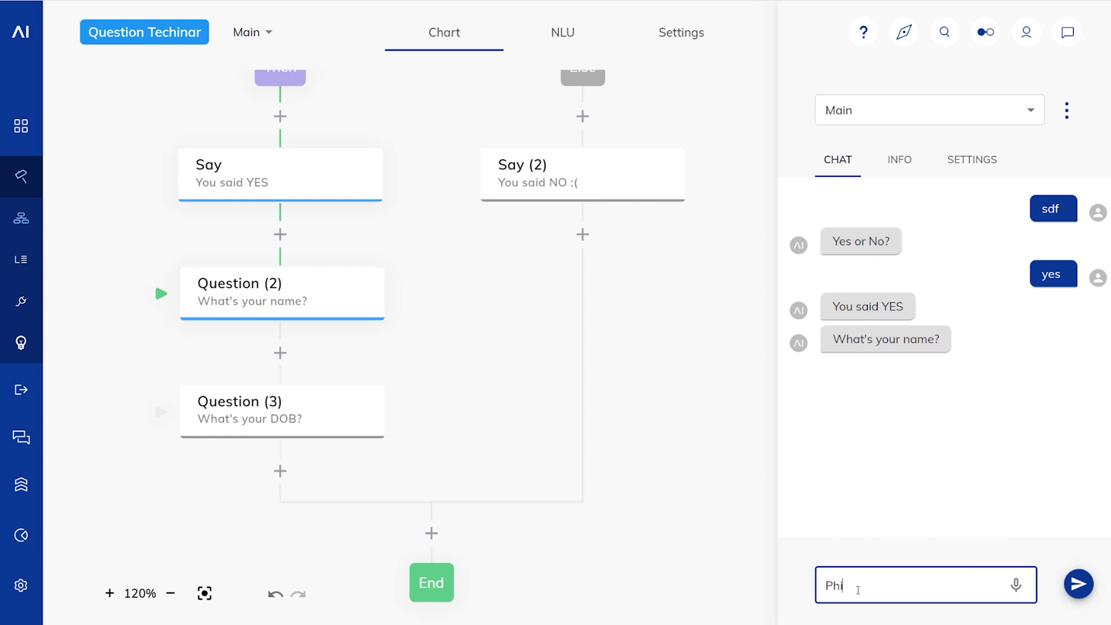
{"action": "key", "text": "Return"}
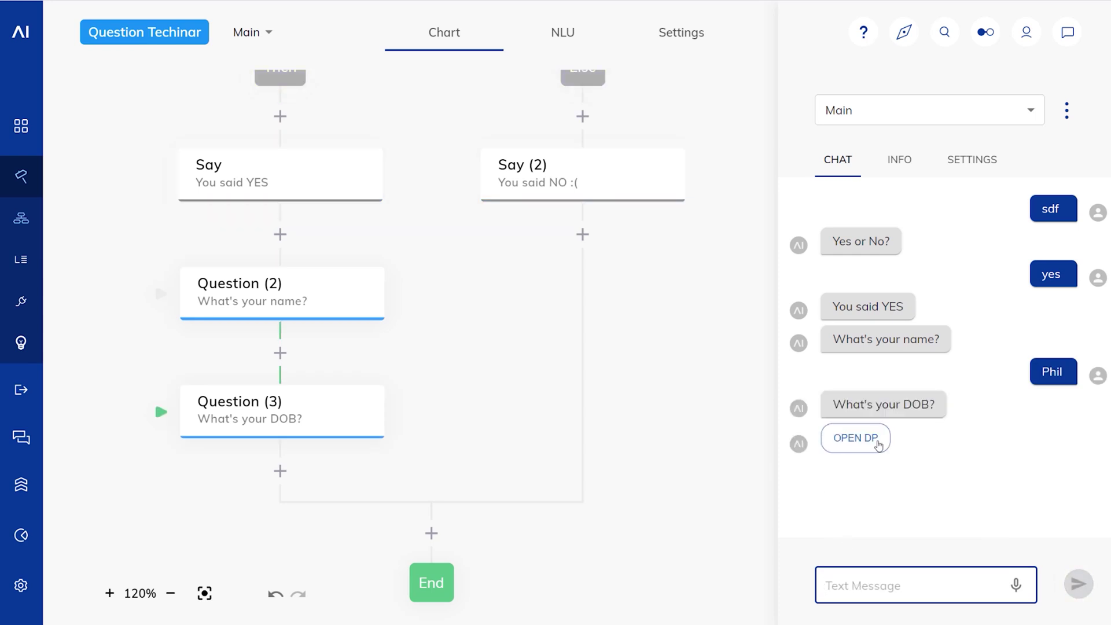
Step: Open the OPEN DP date picker, set the hour to 15, and cancel without choosing
{"action": "left_click", "coordinate": [876, 441]}
{"action": "left_click", "coordinate": [551, 474]}
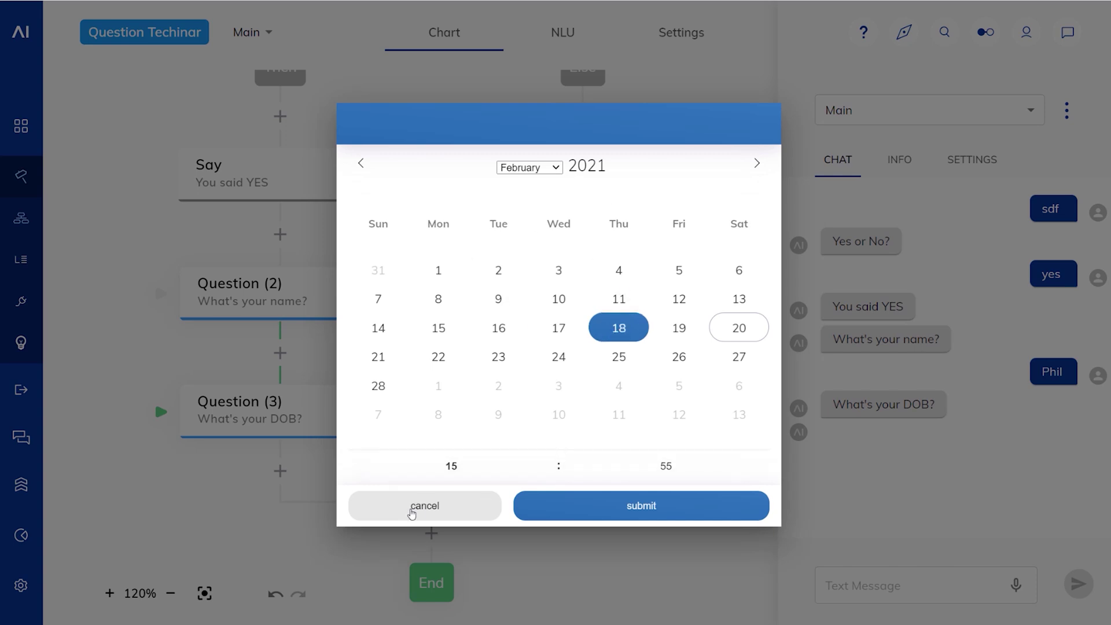
{"action": "left_click", "coordinate": [411, 511]}
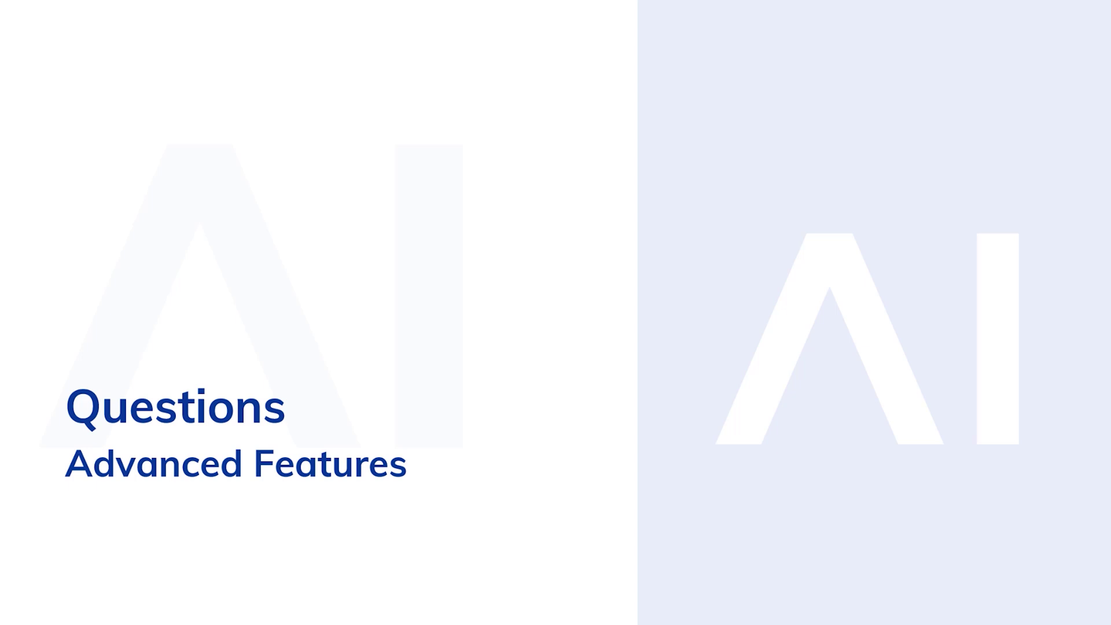
Step: Advance past the Advanced Features slide to the Main flow with one Yes/No question
{"action": "key", "text": "Right"}
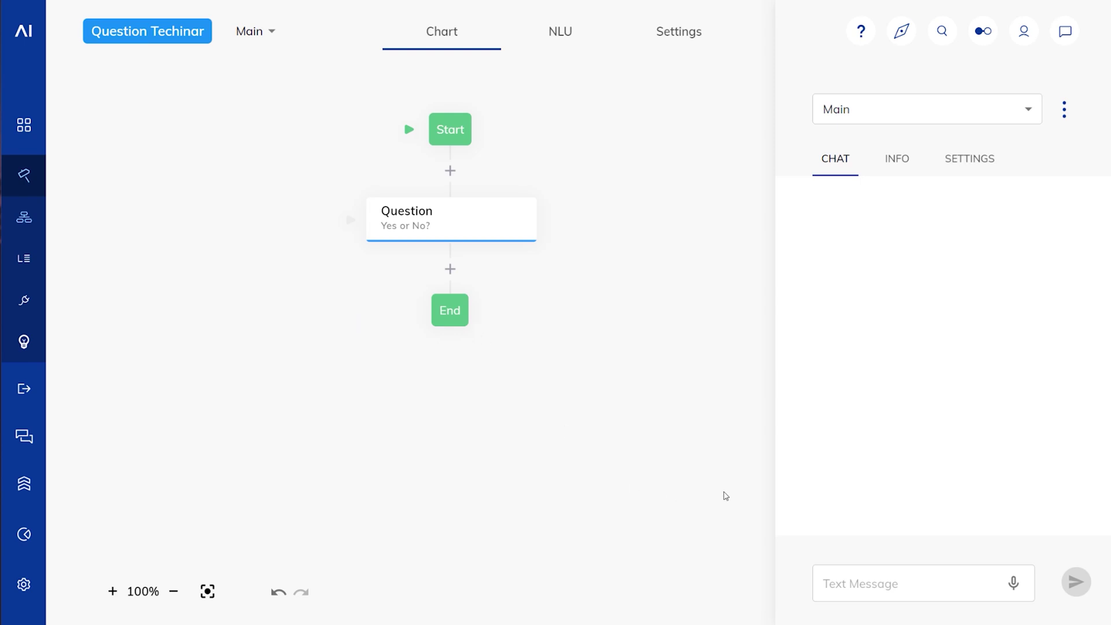
Step: Send nonsense replies sdf and sdfsd to trigger the 'Not sure I understood this correctly.' reprompt
{"action": "left_click", "coordinate": [861, 574]}
{"action": "type", "text": "sdf"}
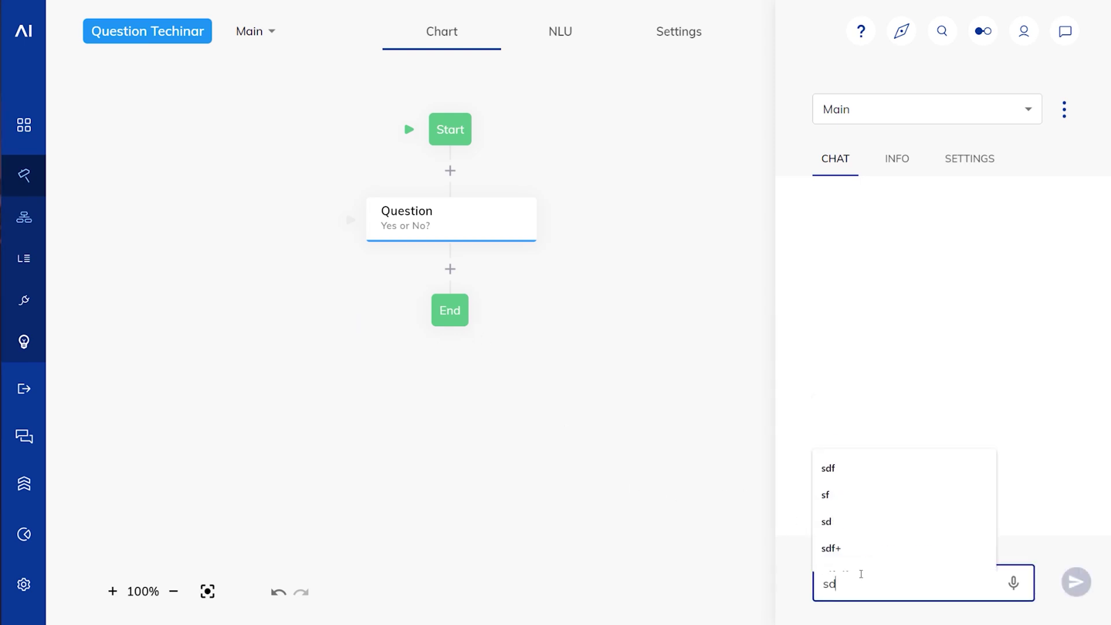
{"action": "key", "text": "Return"}
{"action": "left_click", "coordinate": [796, 327]}
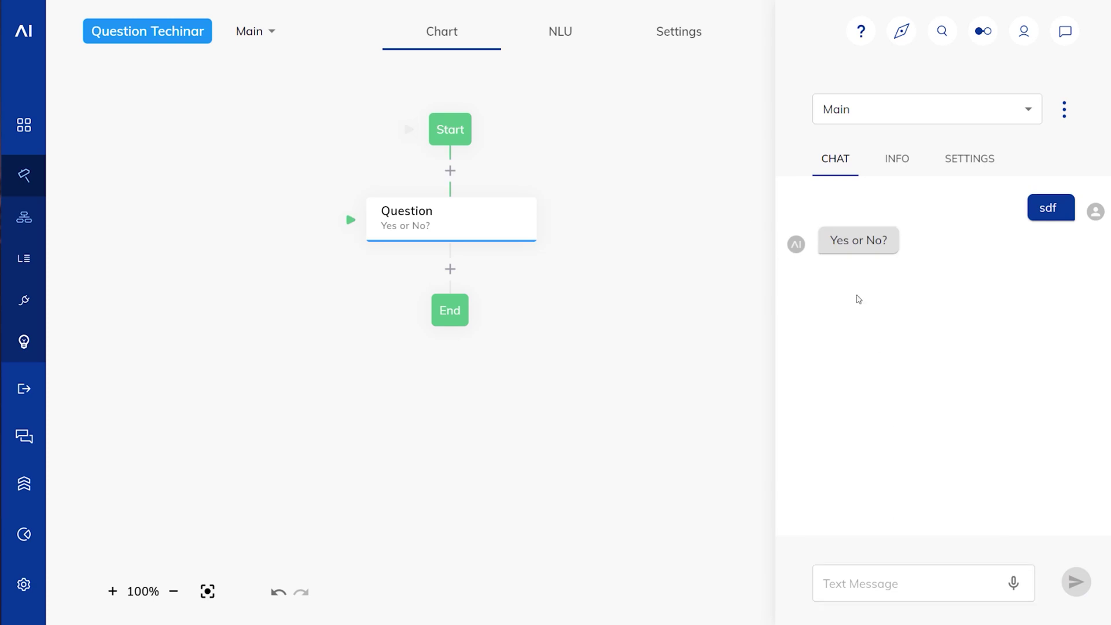
{"action": "left_click", "coordinate": [511, 234]}
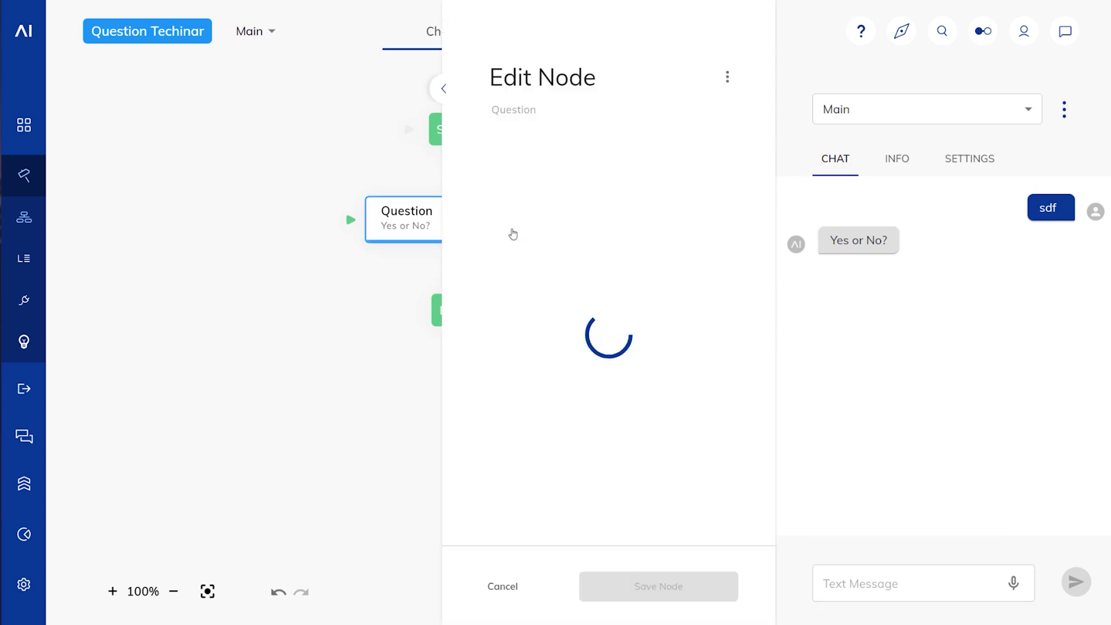
{"action": "left_click", "coordinate": [307, 360]}
{"action": "left_click", "coordinate": [891, 576]}
{"action": "type", "text": "sdfsd"}
{"action": "key", "text": "Return"}
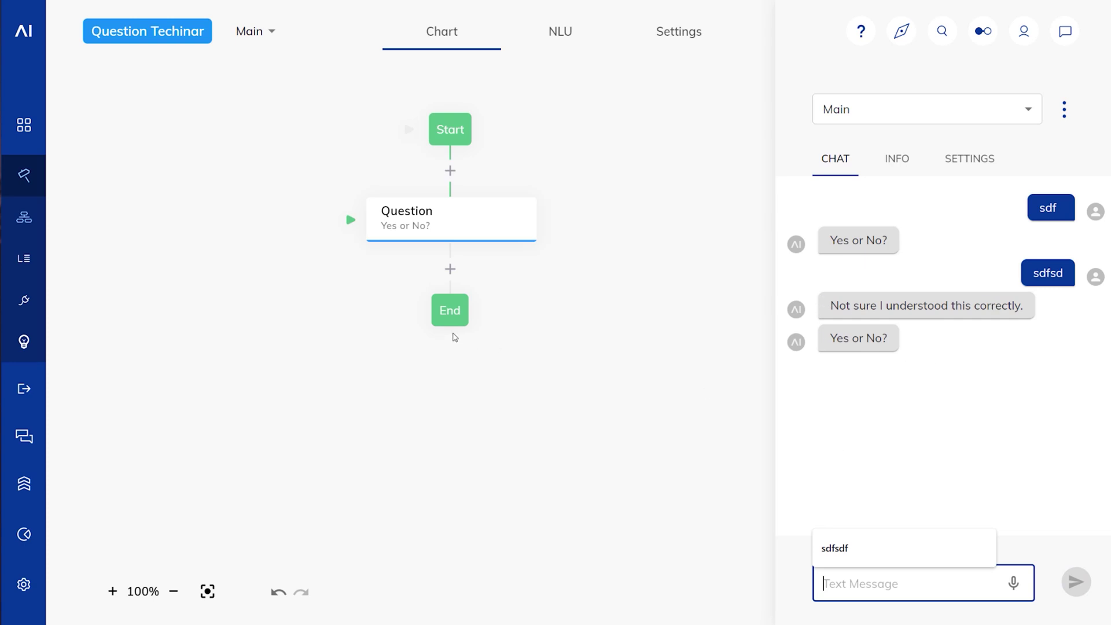
Step: Set the reprompt to 'You said {{input.text}}, but I expected an answer like yes or no,', disable Repeat Question, save
{"action": "left_click", "coordinate": [443, 218]}
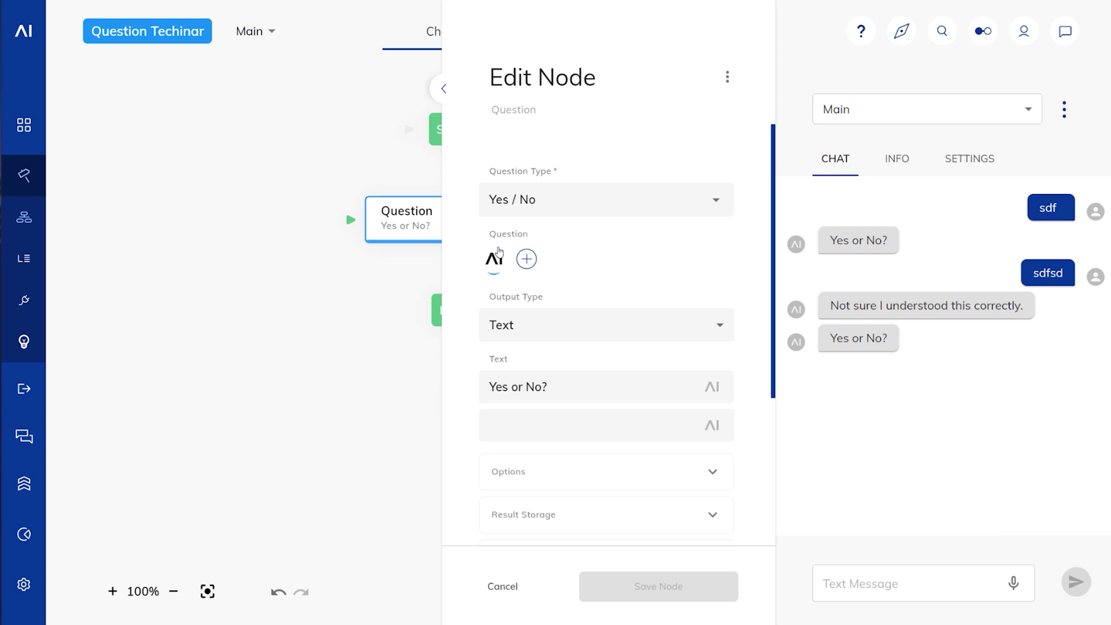
{"action": "scroll", "coordinate": [571, 336], "scroll_direction": "down", "scroll_amount": 3}
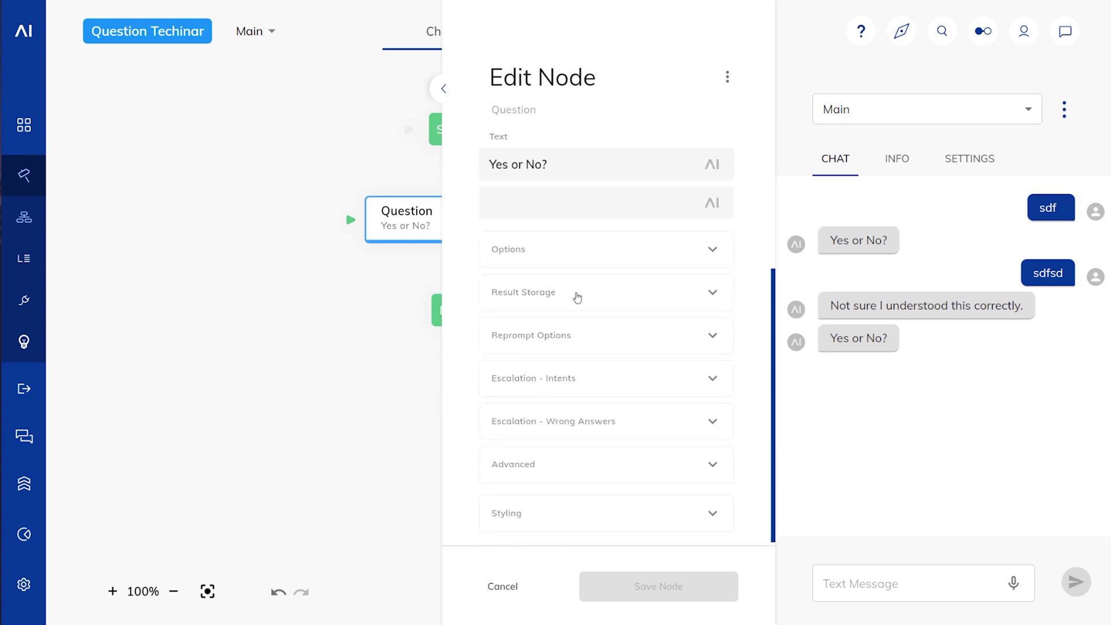
{"action": "left_click", "coordinate": [582, 334]}
{"action": "scroll", "coordinate": [569, 245], "scroll_direction": "down", "scroll_amount": 3}
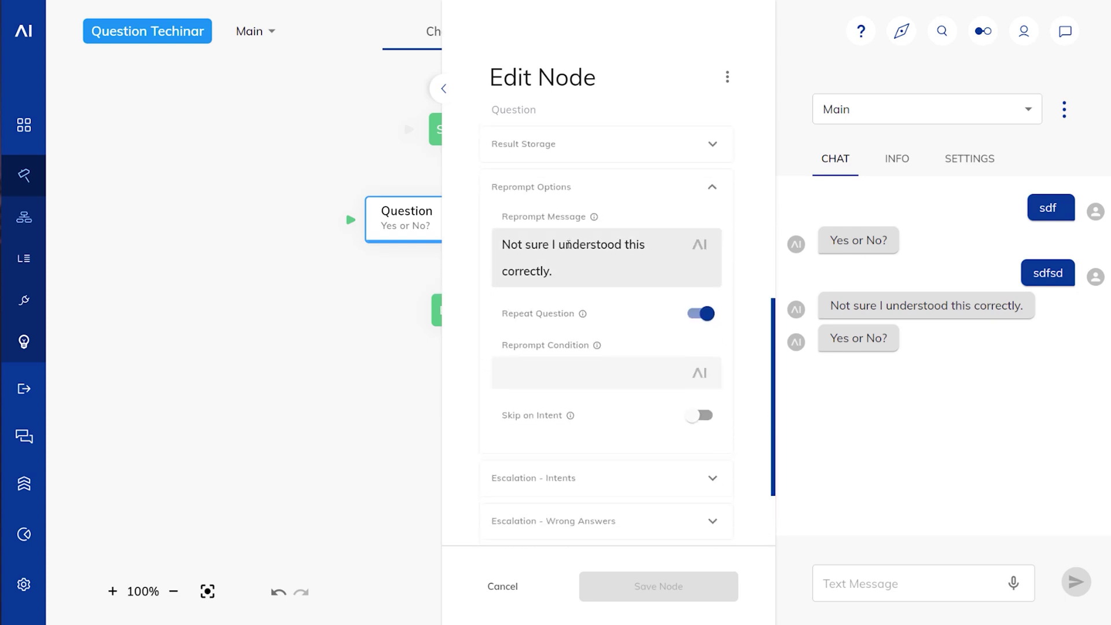
{"action": "left_click_drag", "start_coordinate": [583, 271], "coordinate": [468, 232]}
{"action": "type", "text": "Y"}
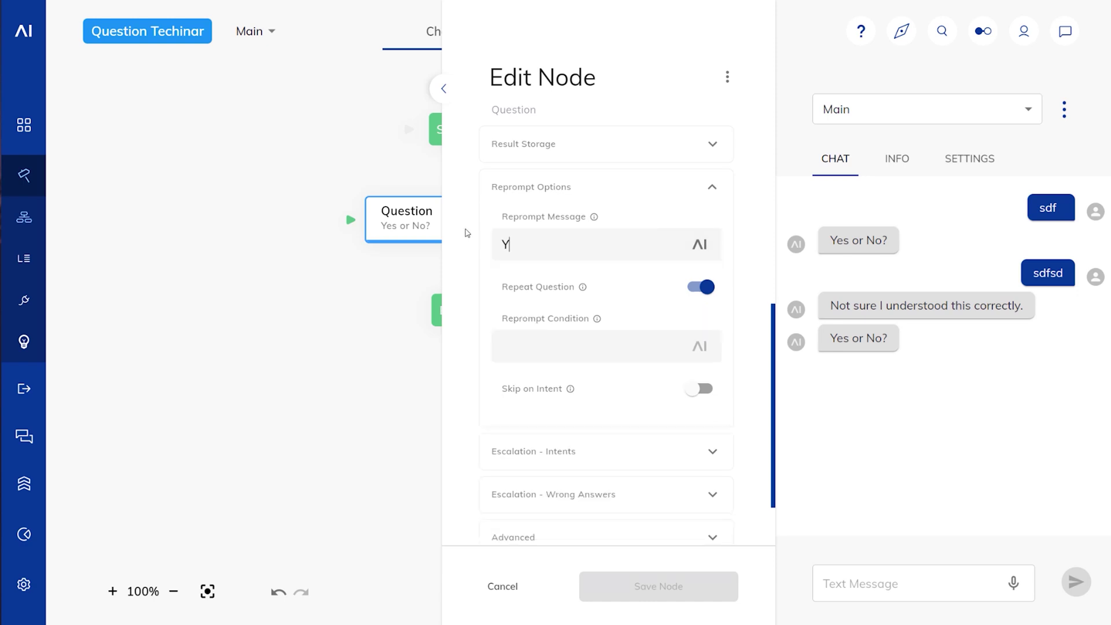
{"action": "type", "text": "ou said "}
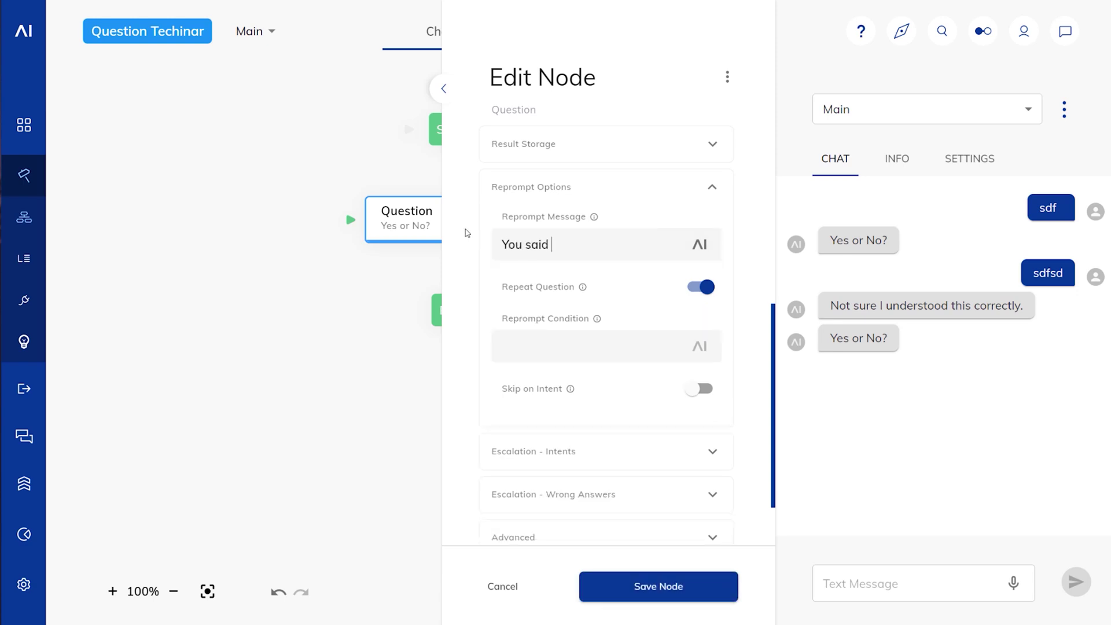
{"action": "type", "text": "{{tex"}
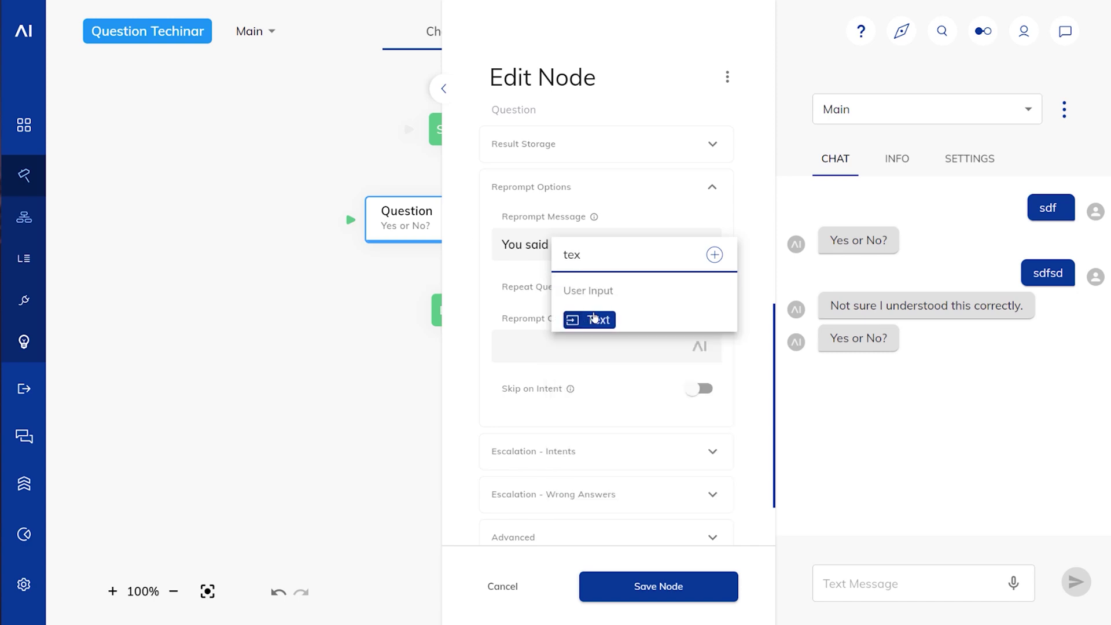
{"action": "left_click", "coordinate": [596, 320]}
{"action": "type", "text": ", but I e"}
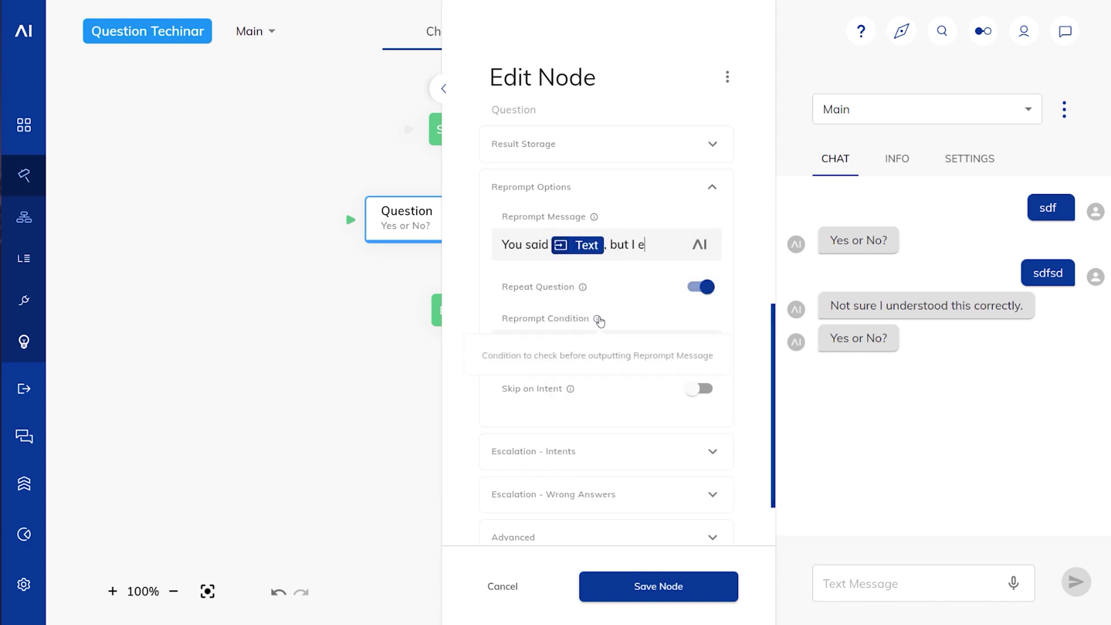
{"action": "type", "text": "xpected a"}
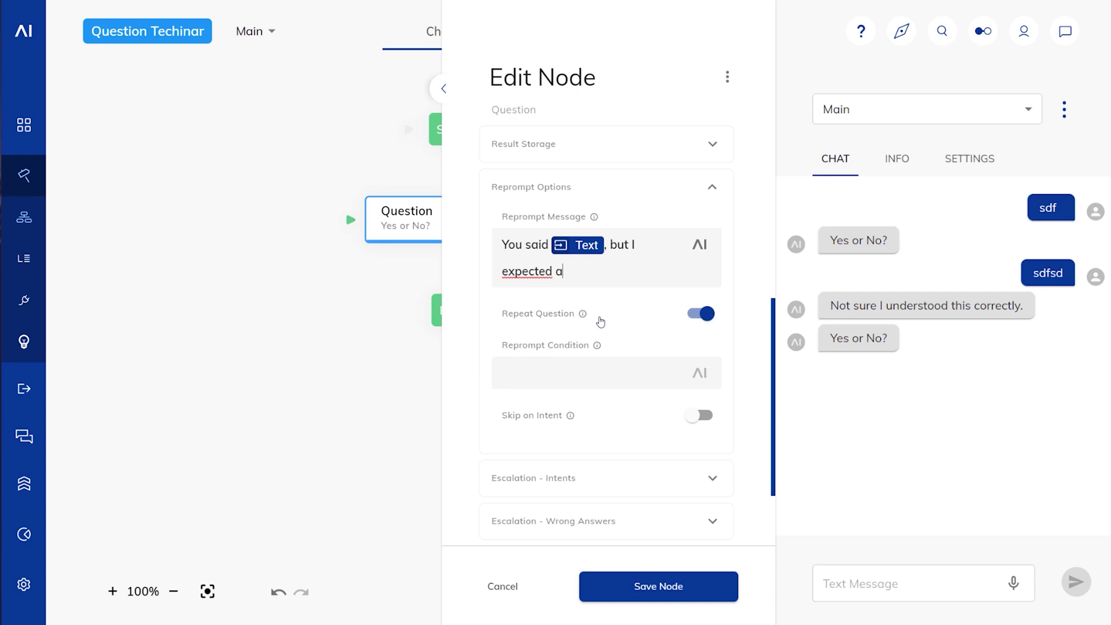
{"action": "type", "text": "n answer like yes or no,"}
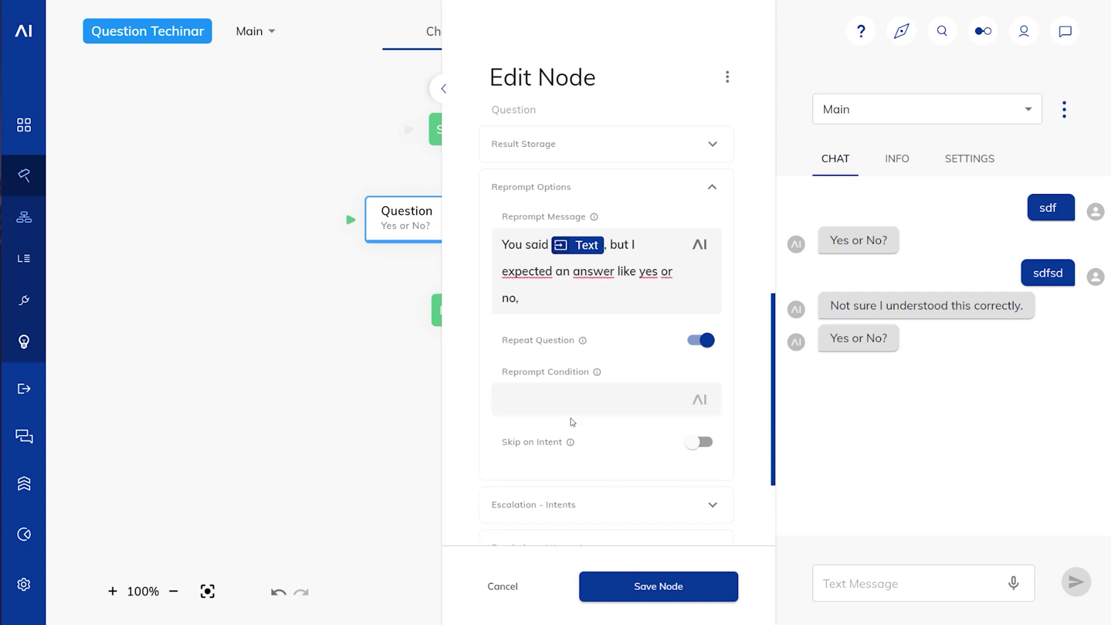
{"action": "left_click", "coordinate": [708, 342]}
{"action": "left_click", "coordinate": [662, 590]}
Step: Send sdf twice to see 'You said sdf, but I expected an answer like yes or no,'
{"action": "left_click", "coordinate": [867, 585]}
{"action": "type", "text": "sdf"}
{"action": "key", "text": "Return"}
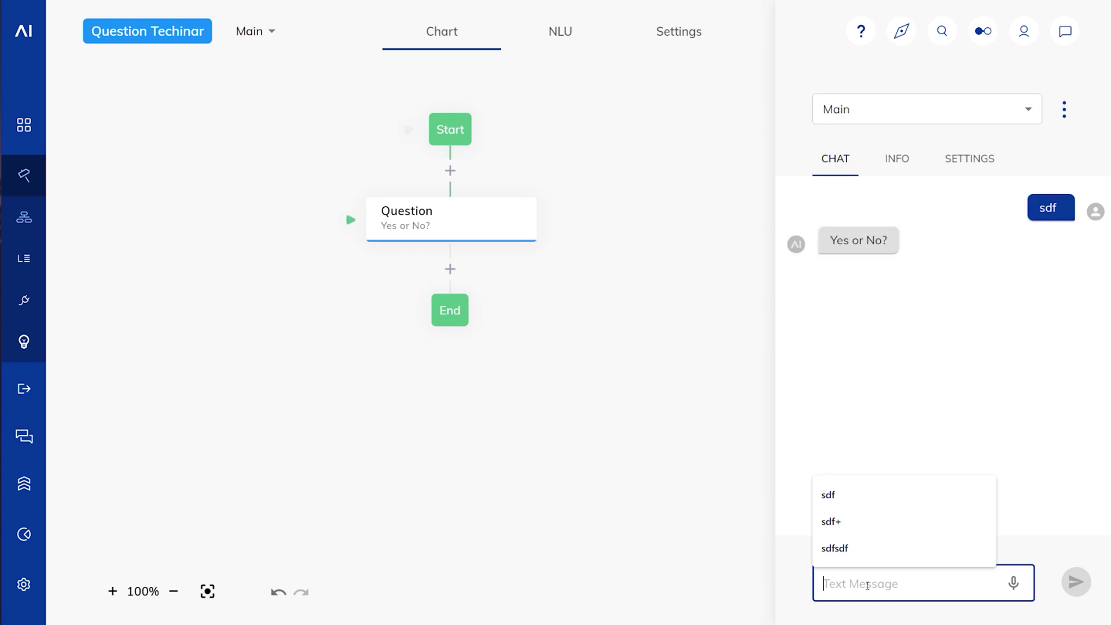
{"action": "type", "text": "sdf"}
{"action": "key", "text": "Return"}
{"action": "left_click", "coordinate": [774, 394]}
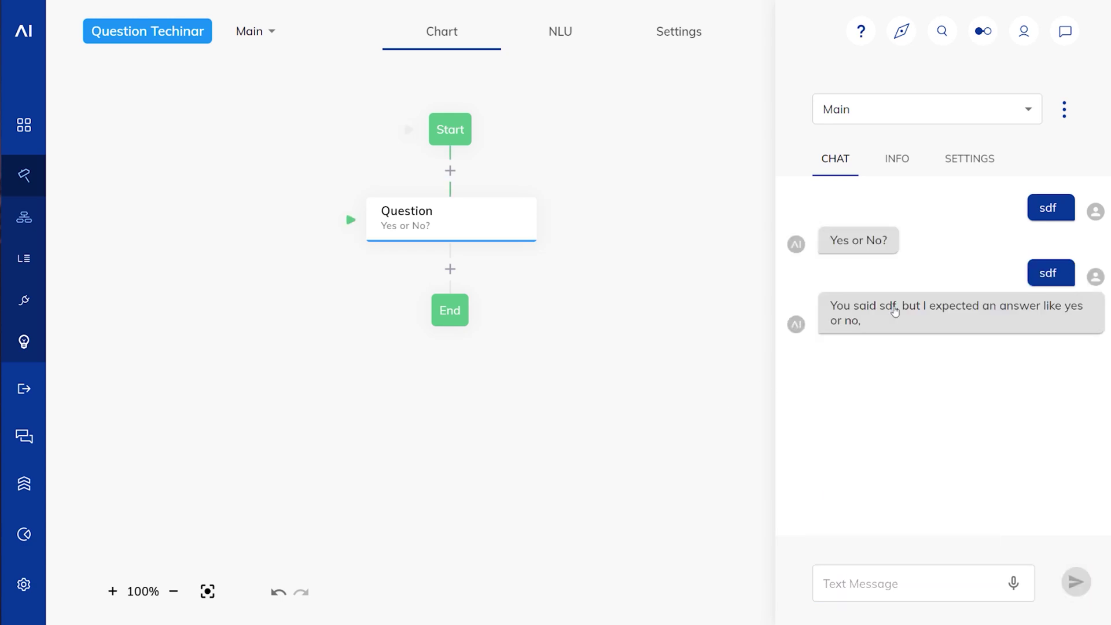
{"action": "left_click", "coordinate": [479, 218]}
{"action": "scroll", "coordinate": [620, 349], "scroll_direction": "down", "scroll_amount": 4}
Step: Add the reprompt condition !input.text.includes("phil"), turn Repeat Question back on, and save
{"action": "left_click", "coordinate": [568, 333]}
{"action": "scroll", "coordinate": [606, 345], "scroll_direction": "down", "scroll_amount": 1}
{"action": "scroll", "coordinate": [606, 345], "scroll_direction": "down", "scroll_amount": 2}
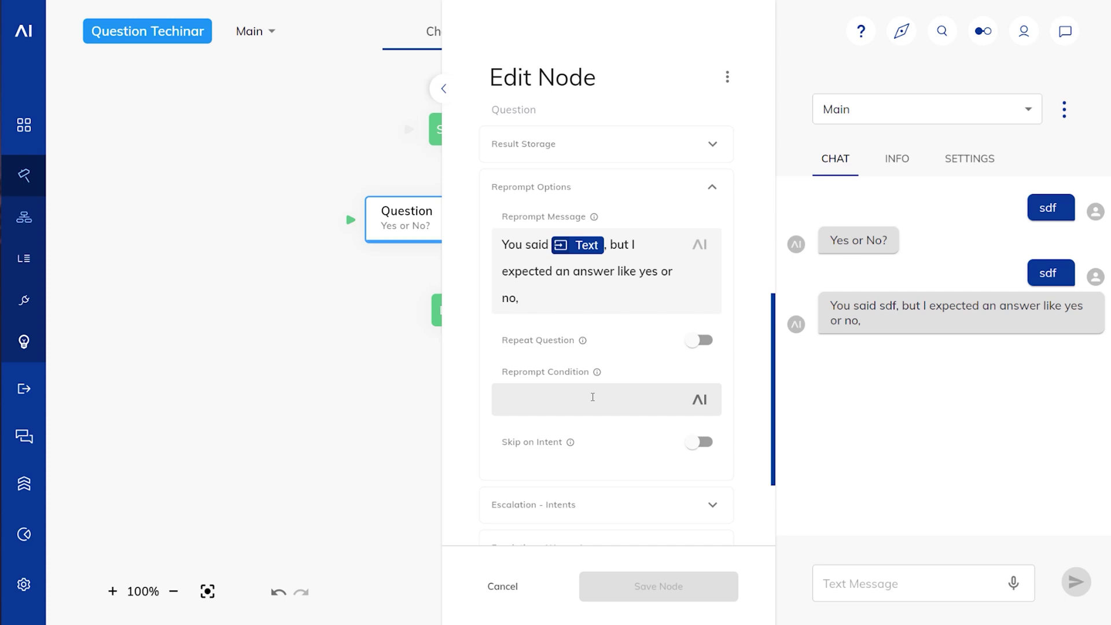
{"action": "type", "text": "input.text."}
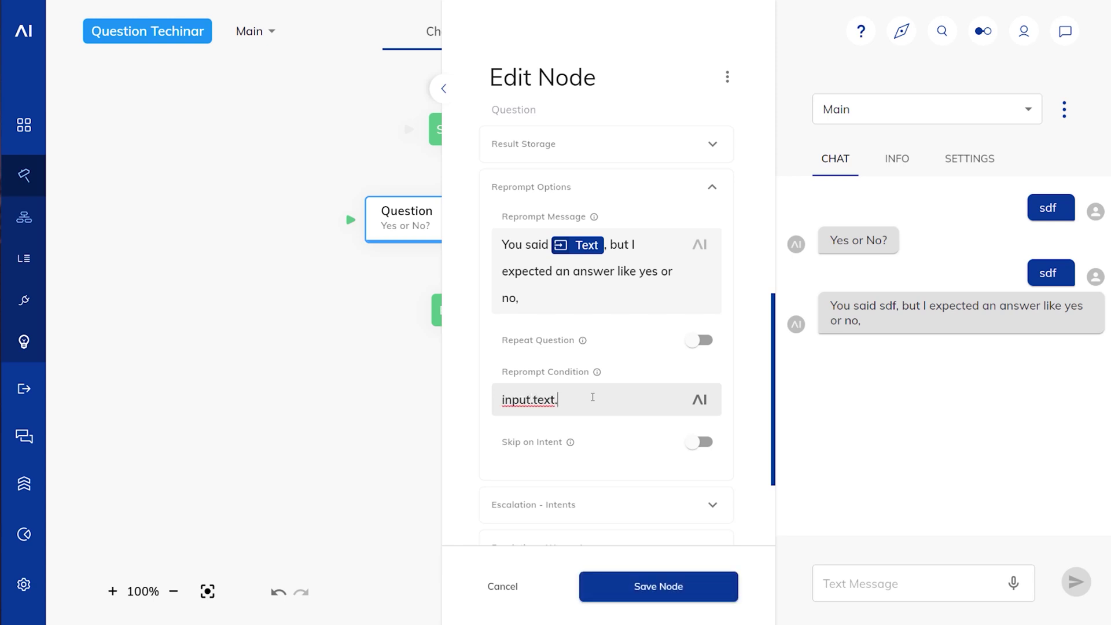
{"action": "type", "text": "includes(\"ph"}
{"action": "type", "text": "il2)"}
{"action": "type", "text": "!"}
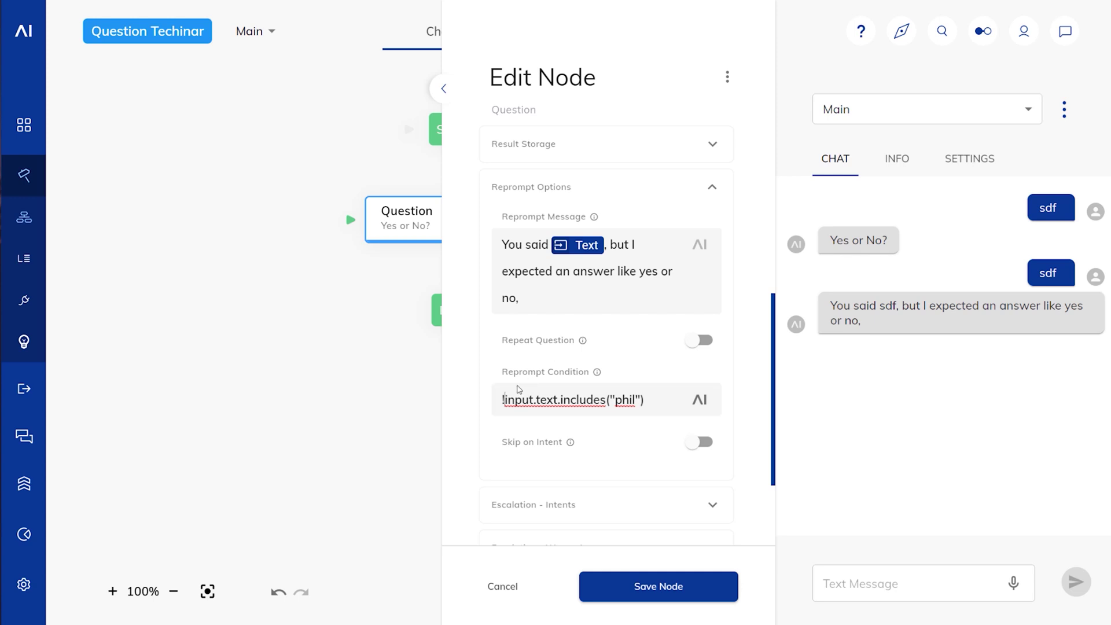
{"action": "left_click", "coordinate": [699, 343]}
{"action": "left_click", "coordinate": [629, 601]}
Step: Send sdf twice, then 'sdf phil sdf', comparing the reprompt with the plain 'Yes or No?'
{"action": "left_click", "coordinate": [868, 577]}
{"action": "type", "text": "sdf"}
{"action": "key", "text": "Return"}
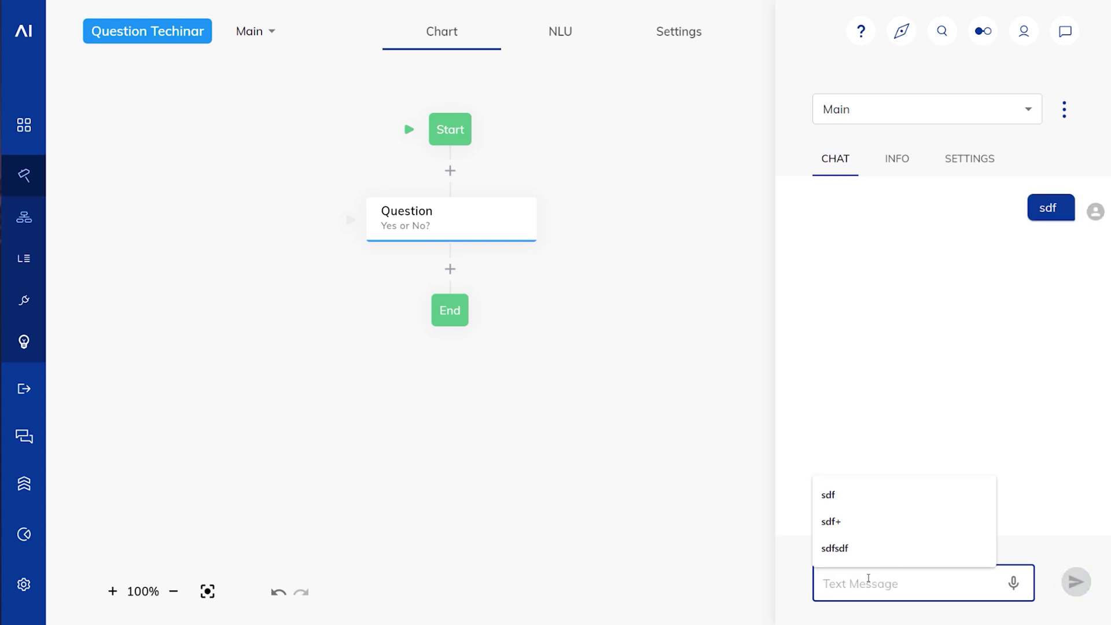
{"action": "type", "text": "sdf"}
{"action": "key", "text": "Return"}
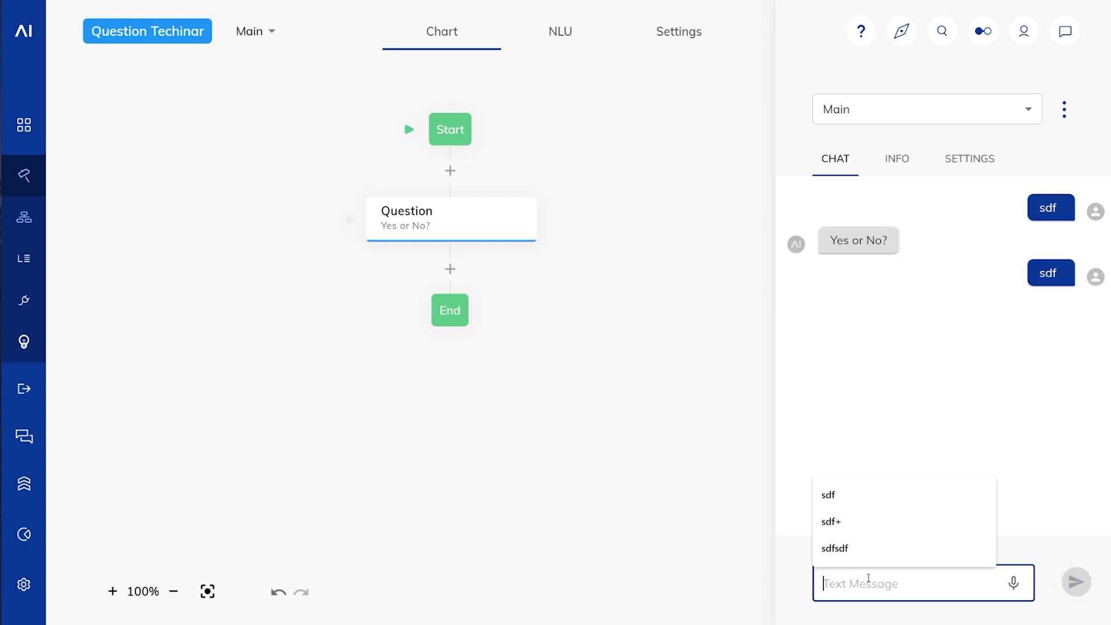
{"action": "type", "text": "sdf"}
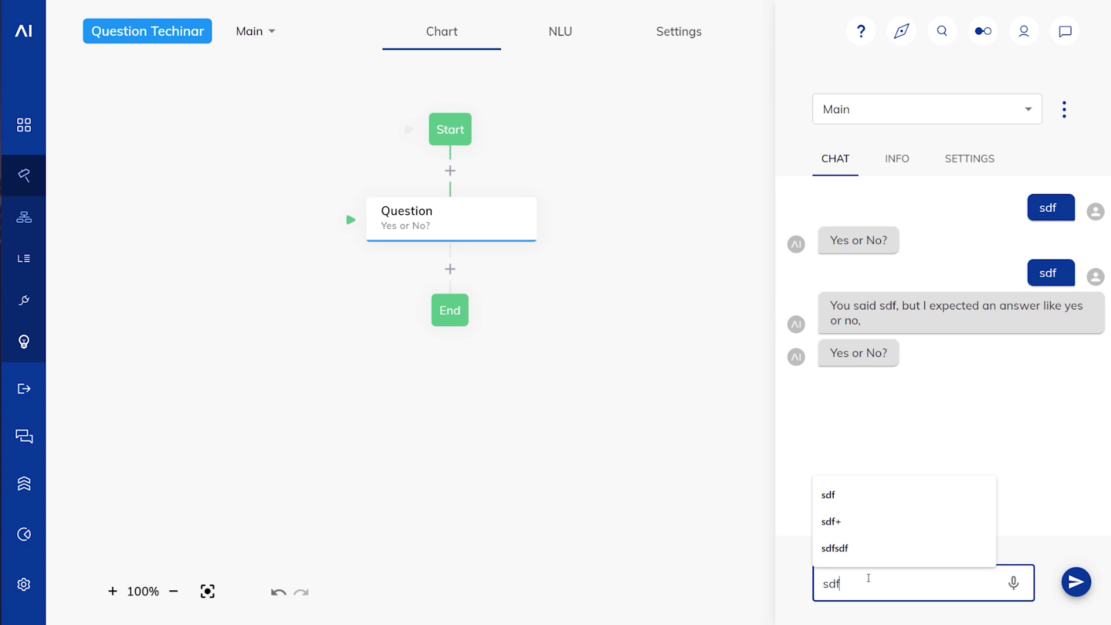
{"action": "type", "text": " phil sdf"}
{"action": "key", "text": "Return"}
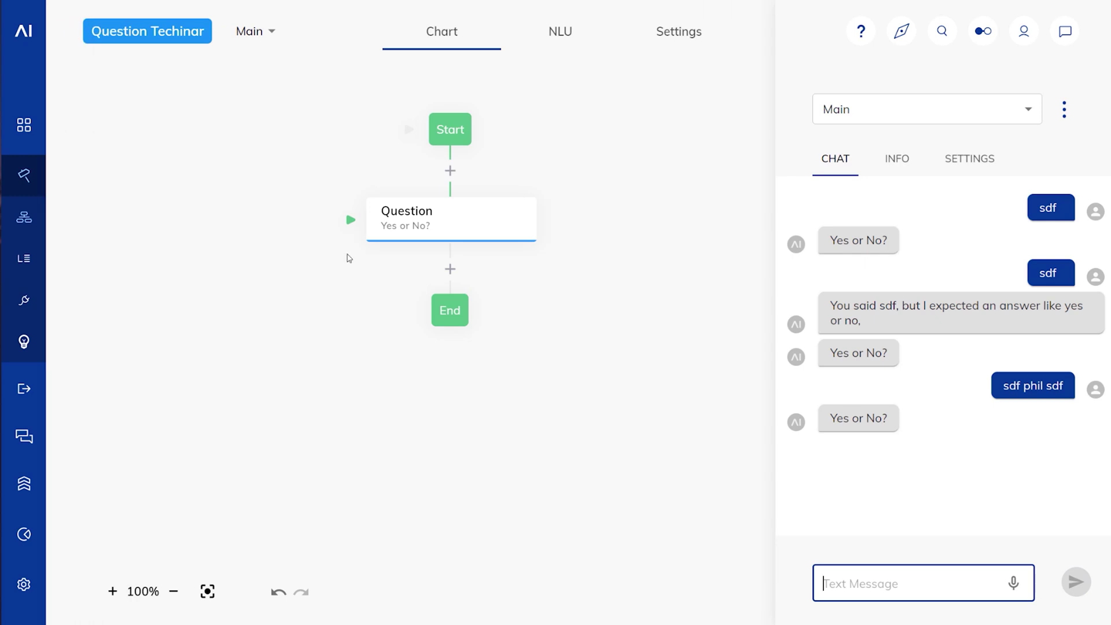
{"action": "left_click", "coordinate": [294, 300]}
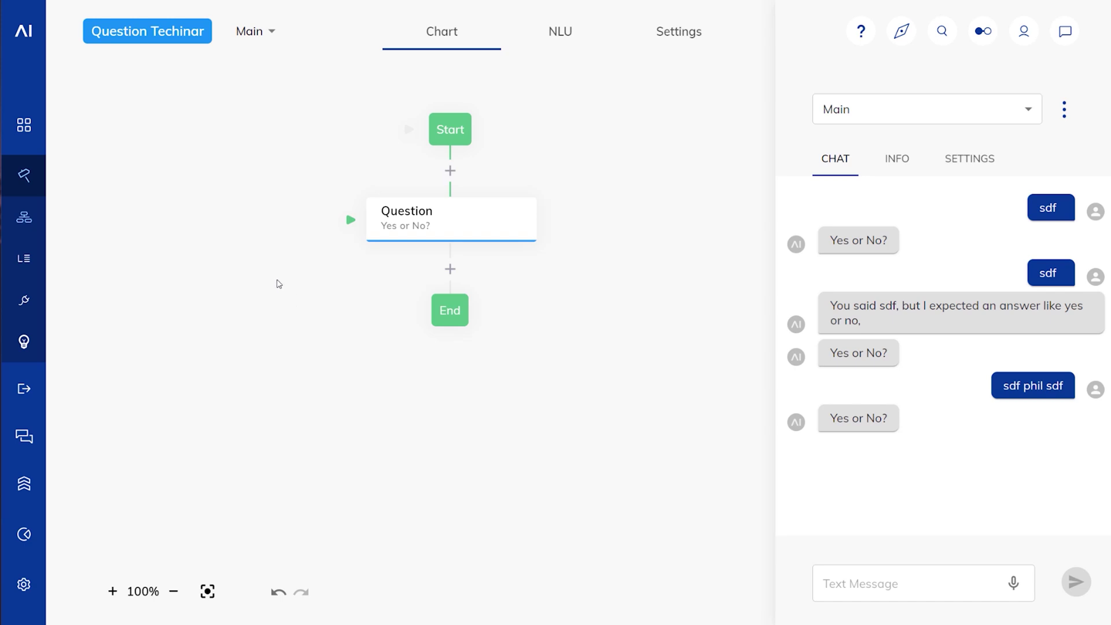
Step: Set the wrong-answer escalation to output the Text message 'Escalated'
{"action": "left_click", "coordinate": [498, 223]}
{"action": "scroll", "coordinate": [692, 168], "scroll_direction": "down", "scroll_amount": 4}
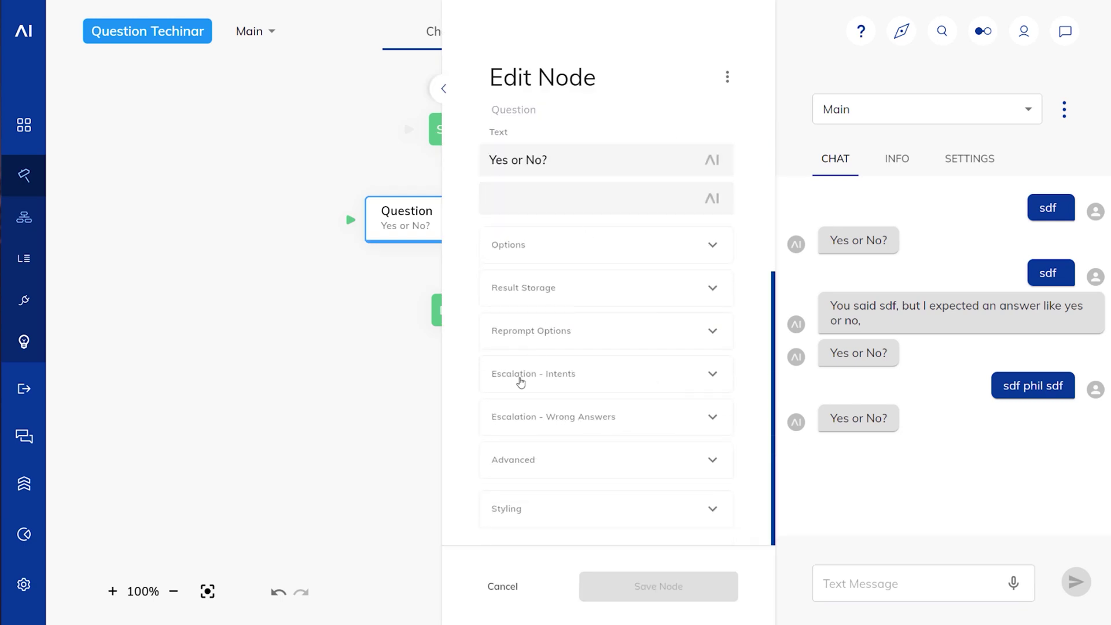
{"action": "left_click", "coordinate": [657, 422]}
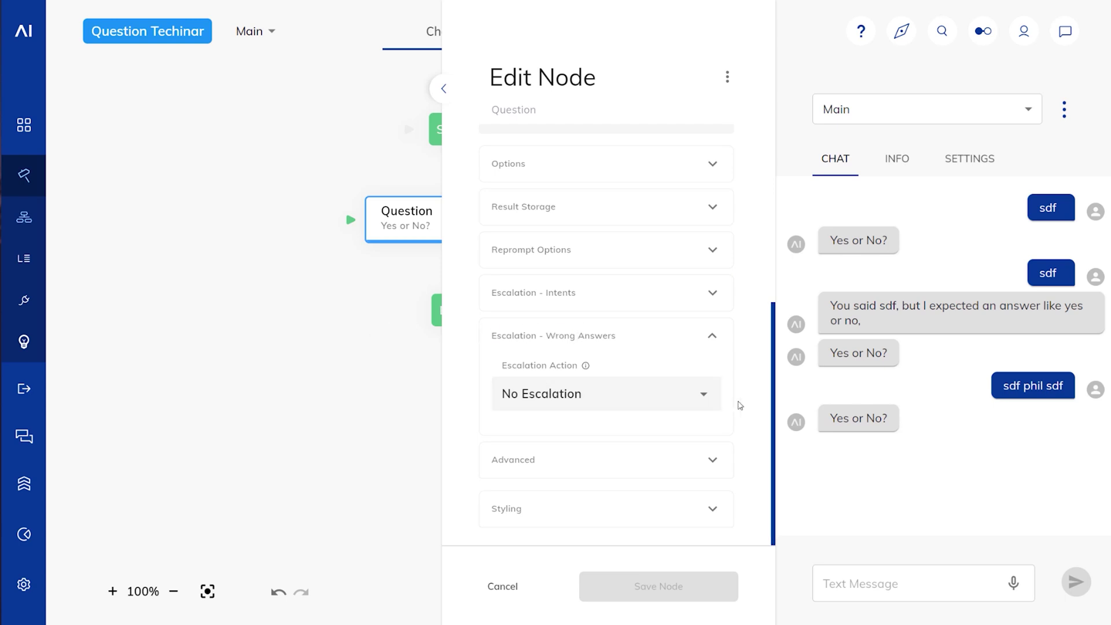
{"action": "left_click", "coordinate": [705, 394]}
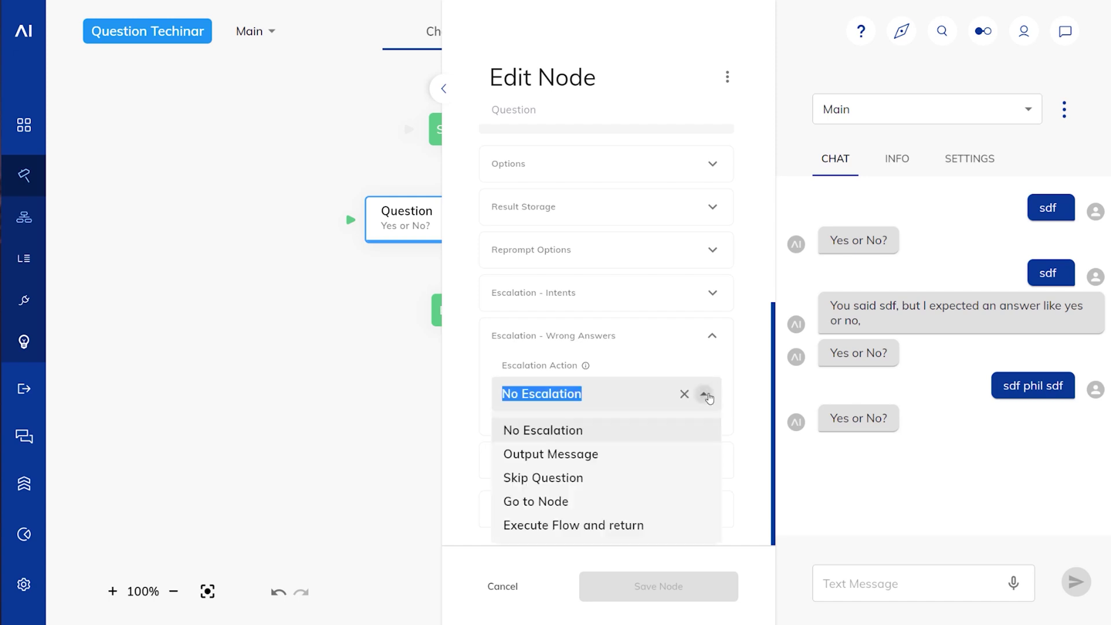
{"action": "left_click", "coordinate": [537, 456]}
{"action": "scroll", "coordinate": [612, 337], "scroll_direction": "down", "scroll_amount": 4}
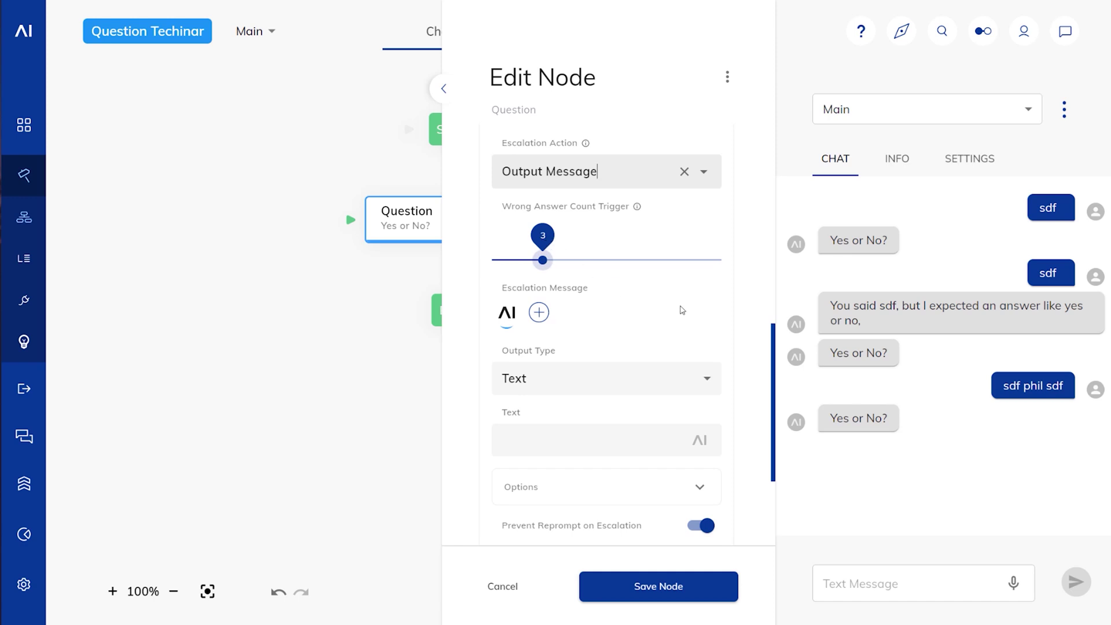
{"action": "scroll", "coordinate": [650, 283], "scroll_direction": "down", "scroll_amount": 3}
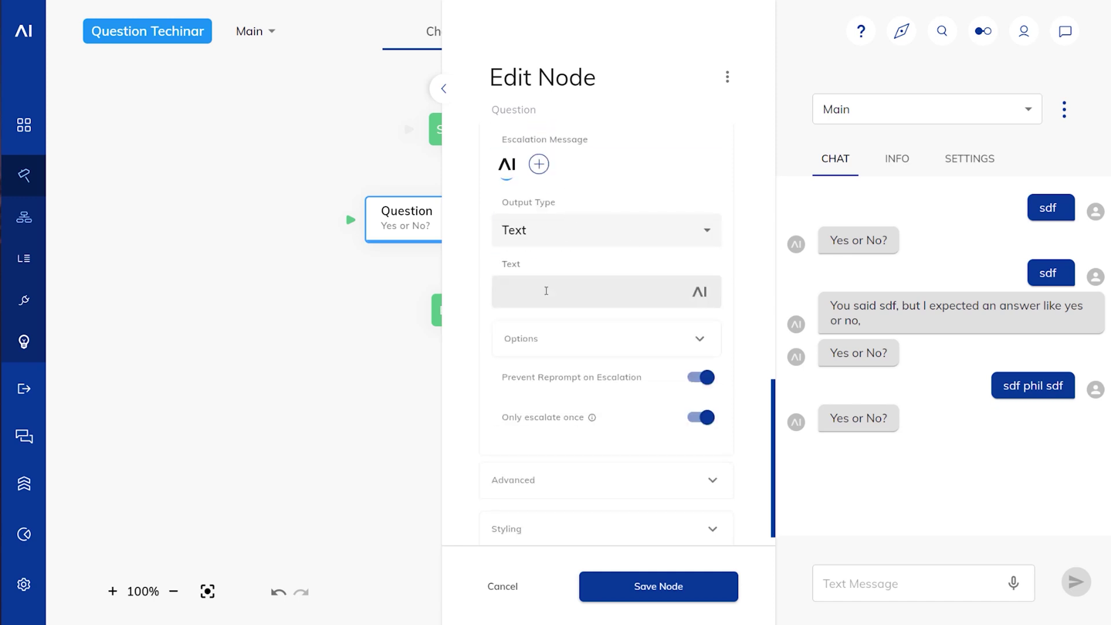
{"action": "type", "text": "Escalated"}
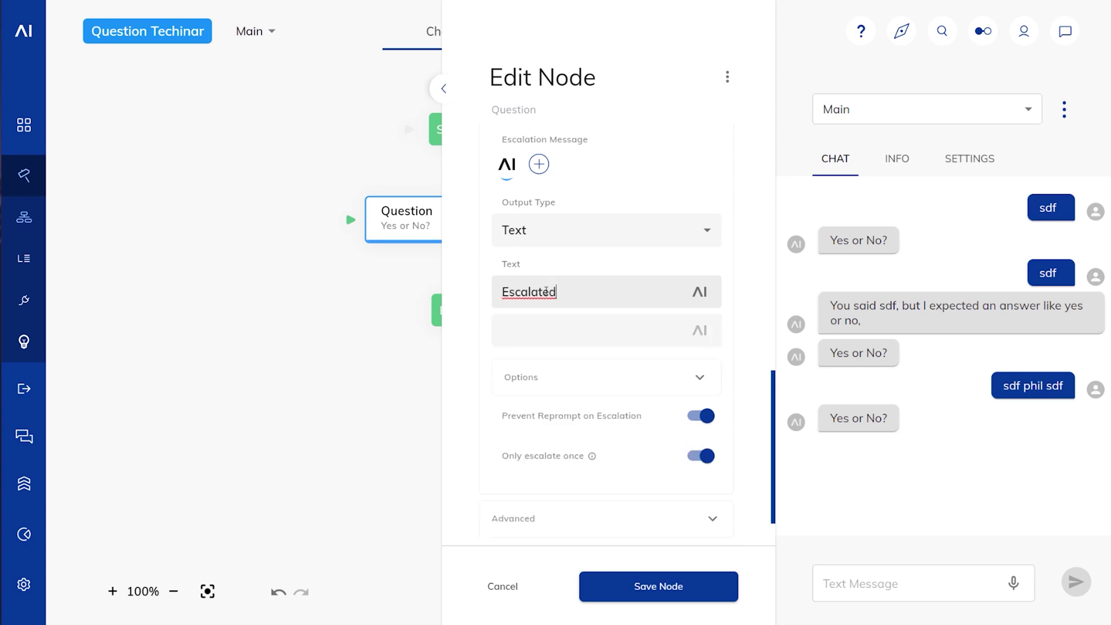
{"action": "scroll", "coordinate": [642, 260], "scroll_direction": "down", "scroll_amount": 1}
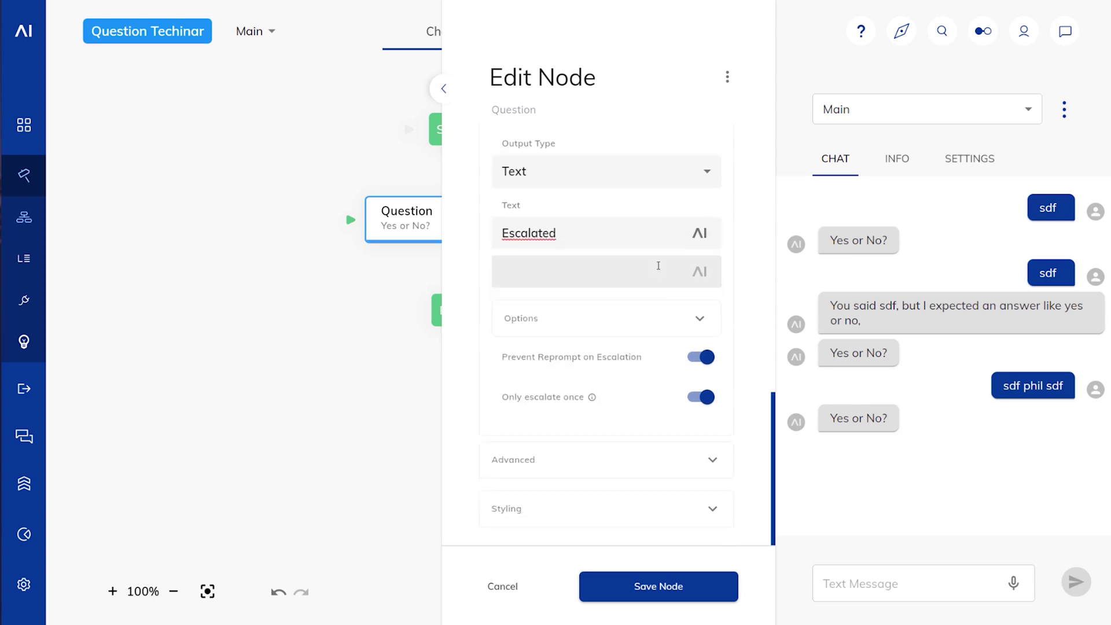
{"action": "scroll", "coordinate": [611, 310], "scroll_direction": "up", "scroll_amount": 1}
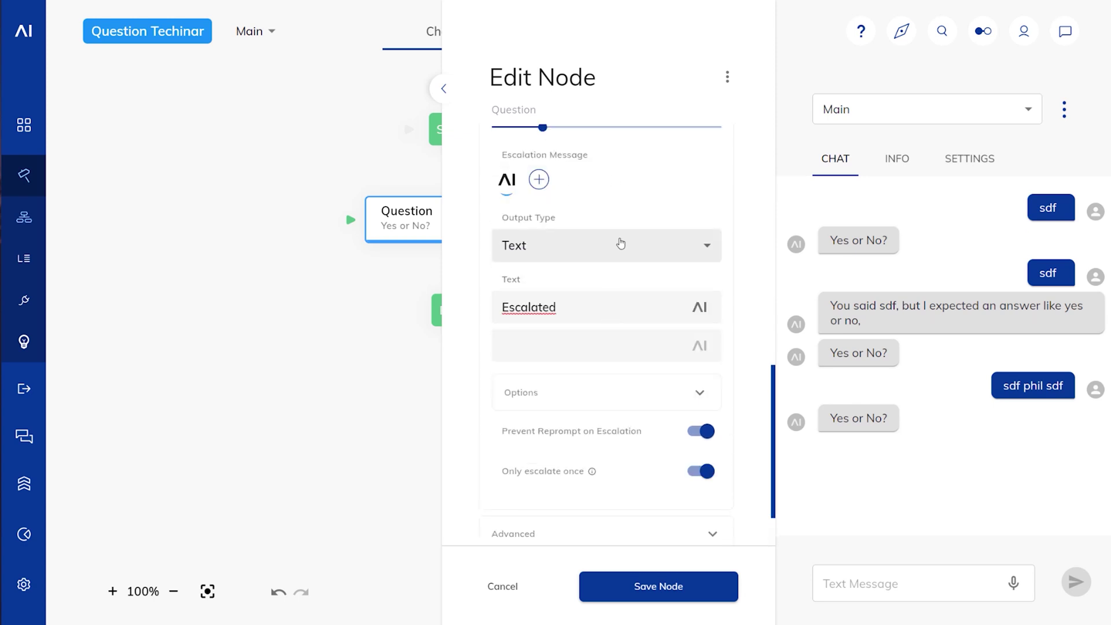
{"action": "scroll", "coordinate": [621, 243], "scroll_direction": "up", "scroll_amount": 1}
{"action": "left_click", "coordinate": [707, 319]}
{"action": "left_click", "coordinate": [728, 292]}
Step: Switch off Only escalate once and save the Question node
{"action": "scroll", "coordinate": [730, 293], "scroll_direction": "down", "scroll_amount": 3}
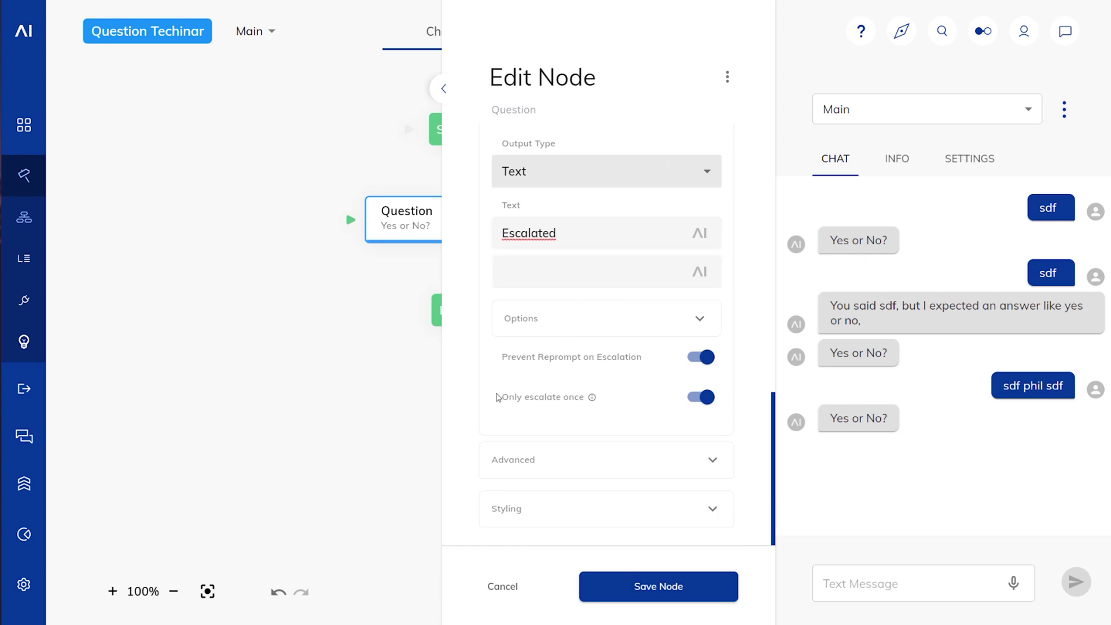
{"action": "scroll", "coordinate": [603, 387], "scroll_direction": "up", "scroll_amount": 3}
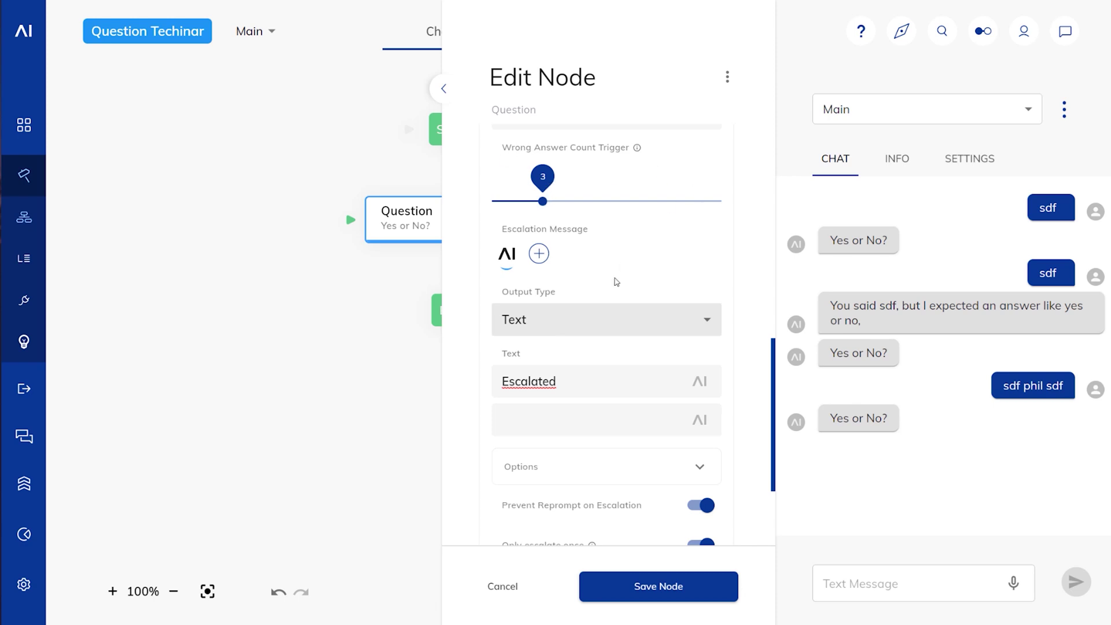
{"action": "scroll", "coordinate": [591, 386], "scroll_direction": "down", "scroll_amount": 3}
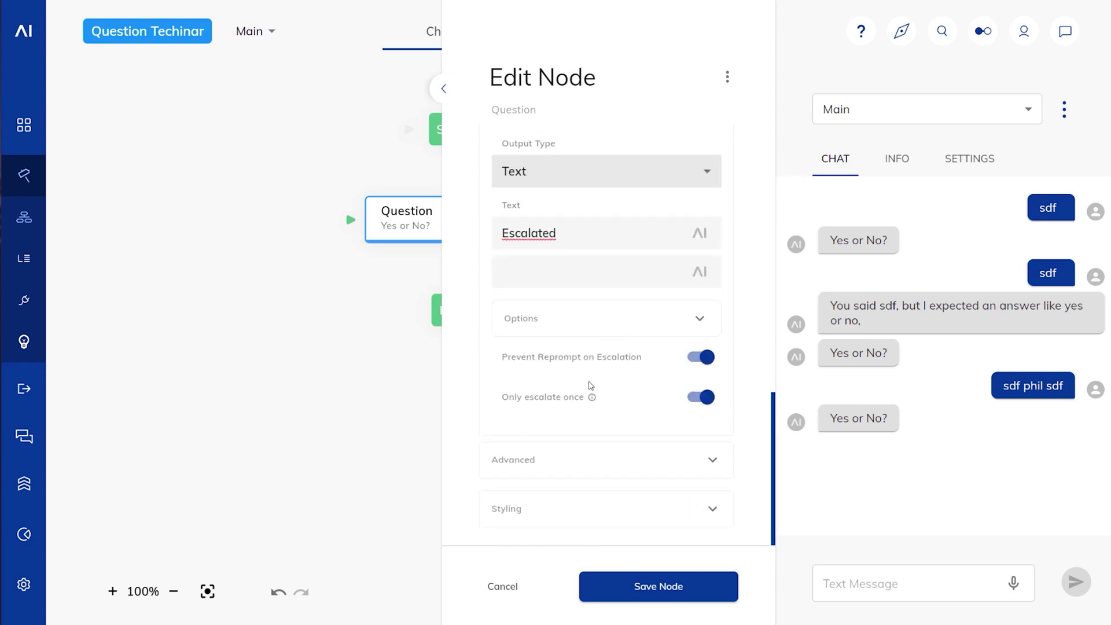
{"action": "left_click", "coordinate": [701, 397]}
{"action": "scroll", "coordinate": [613, 366], "scroll_direction": "up", "scroll_amount": 4}
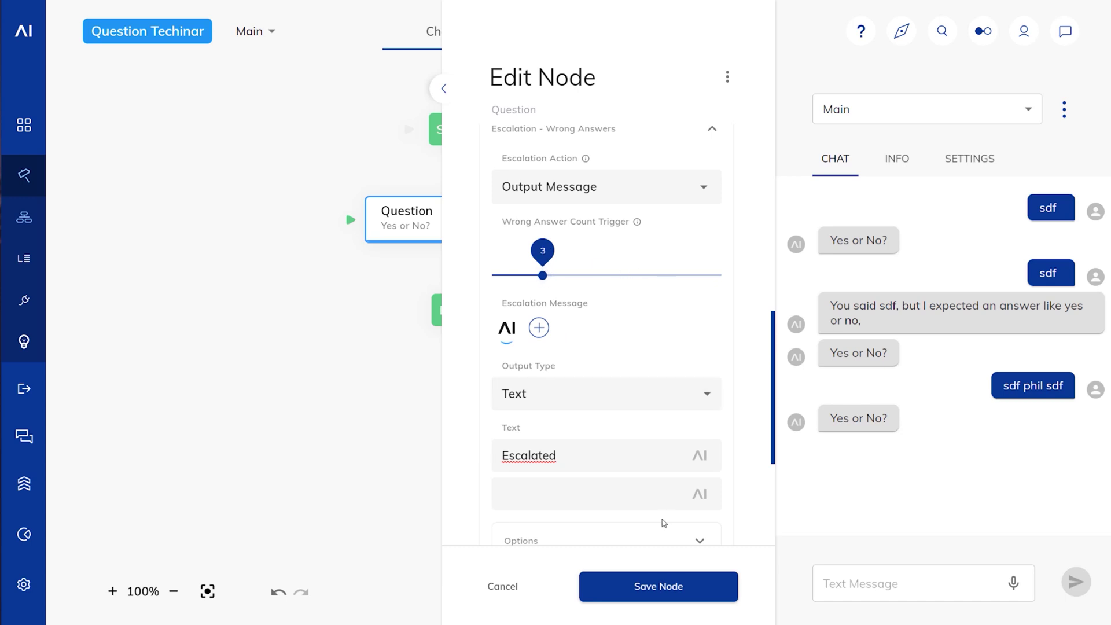
{"action": "scroll", "coordinate": [663, 523], "scroll_direction": "down", "scroll_amount": 2}
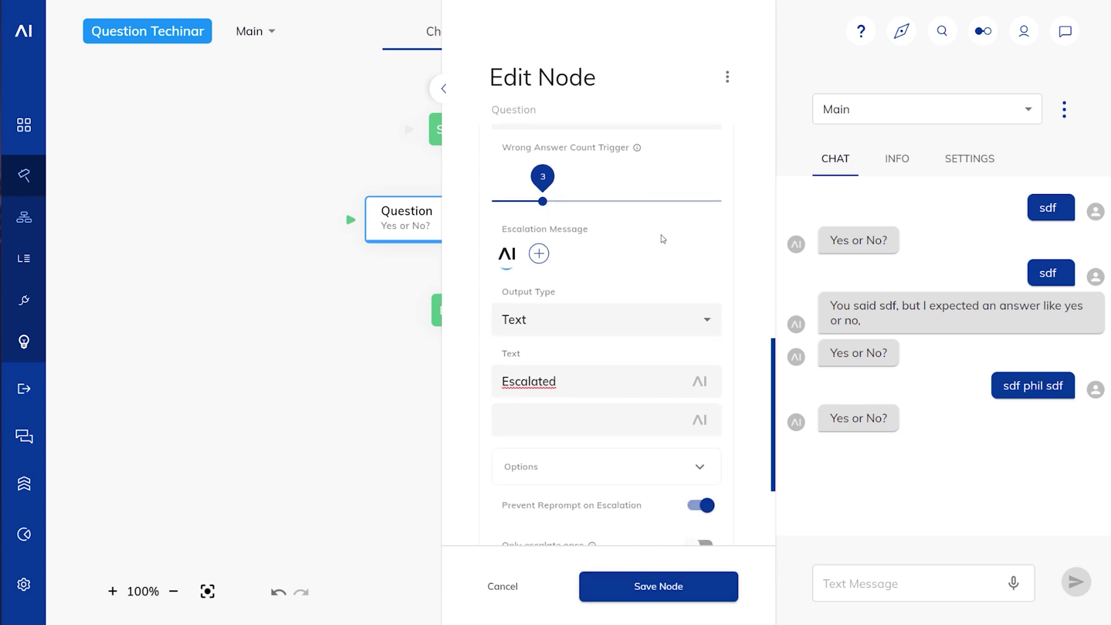
{"action": "left_click", "coordinate": [631, 586]}
Step: Send the wrong answer 'sdf' four times in the test chat until the bot replies 'Escalated'
{"action": "left_click", "coordinate": [850, 581]}
{"action": "type", "text": "sdf"}
{"action": "key", "text": "Return"}
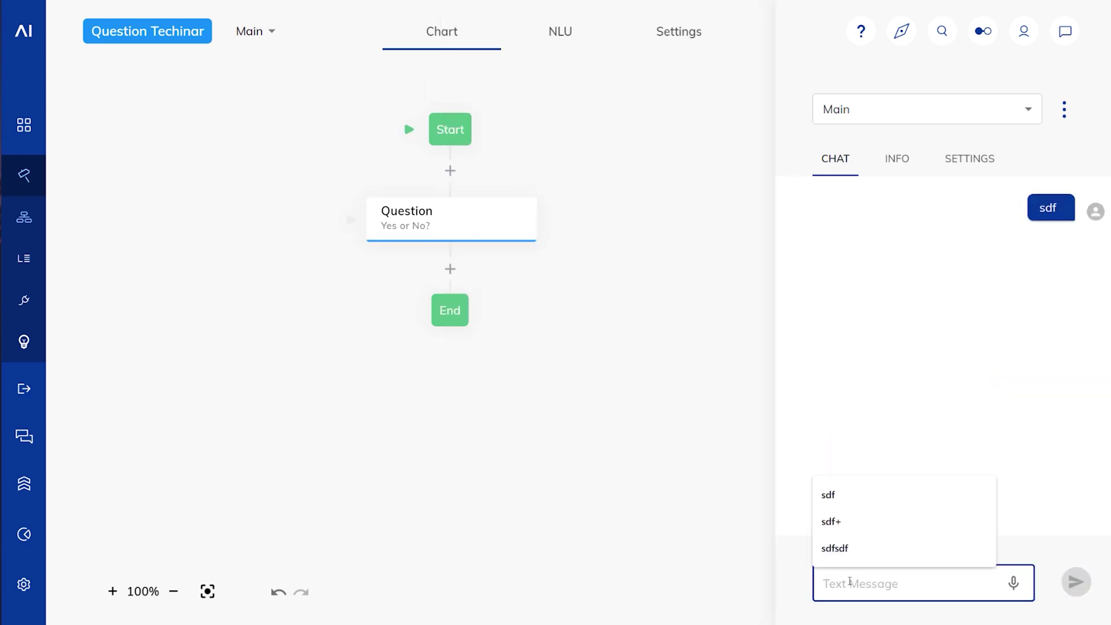
{"action": "type", "text": "sdf"}
{"action": "key", "text": "Return"}
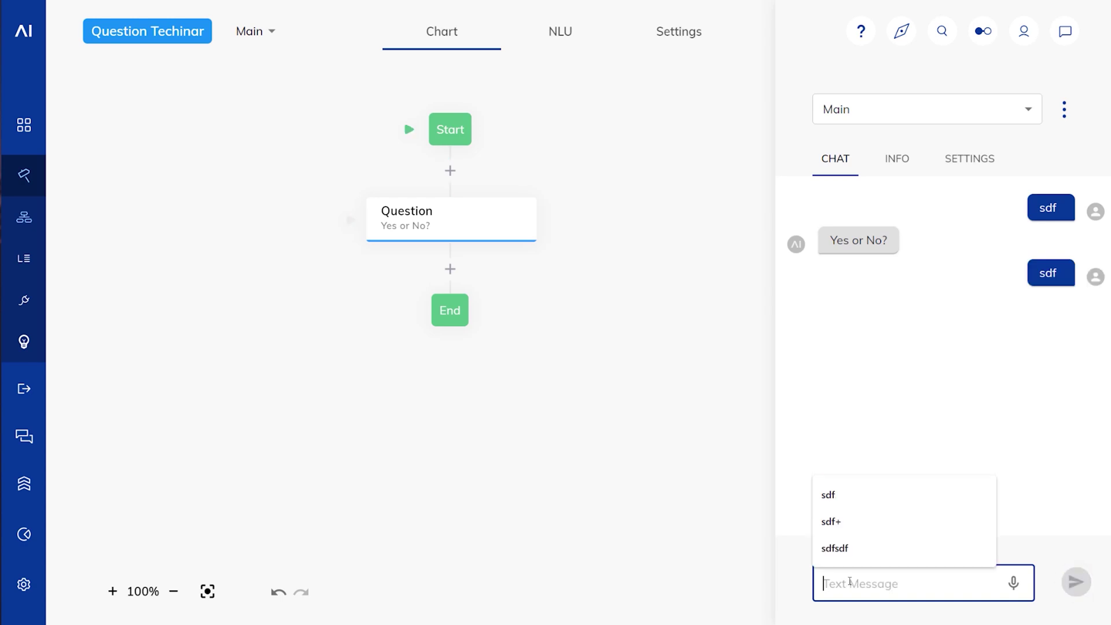
{"action": "type", "text": "sdf"}
{"action": "key", "text": "Return"}
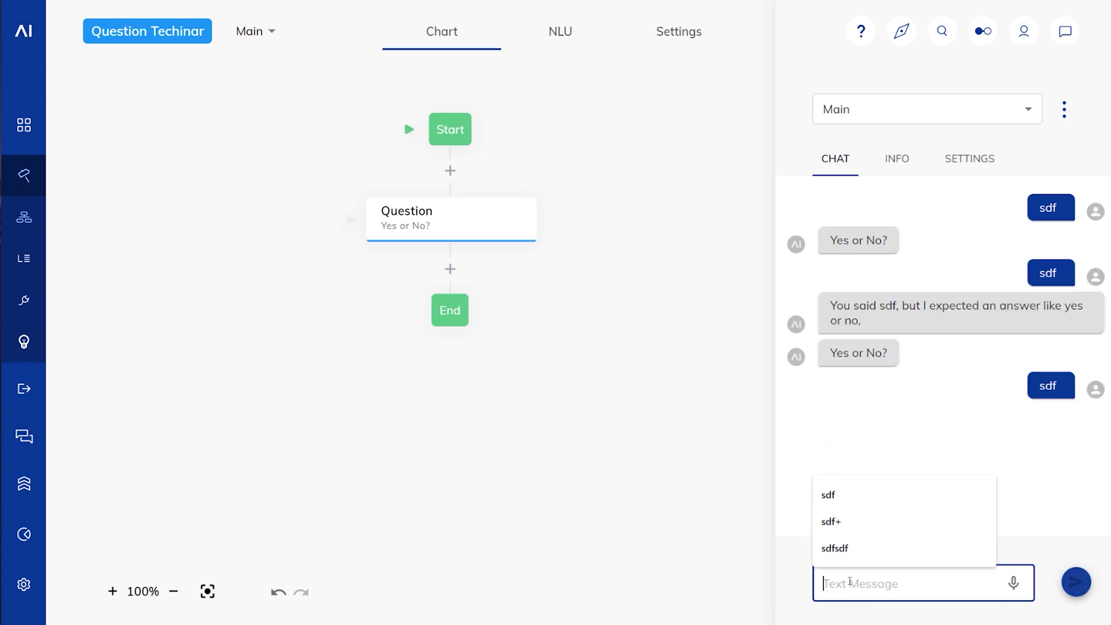
{"action": "type", "text": "sdf"}
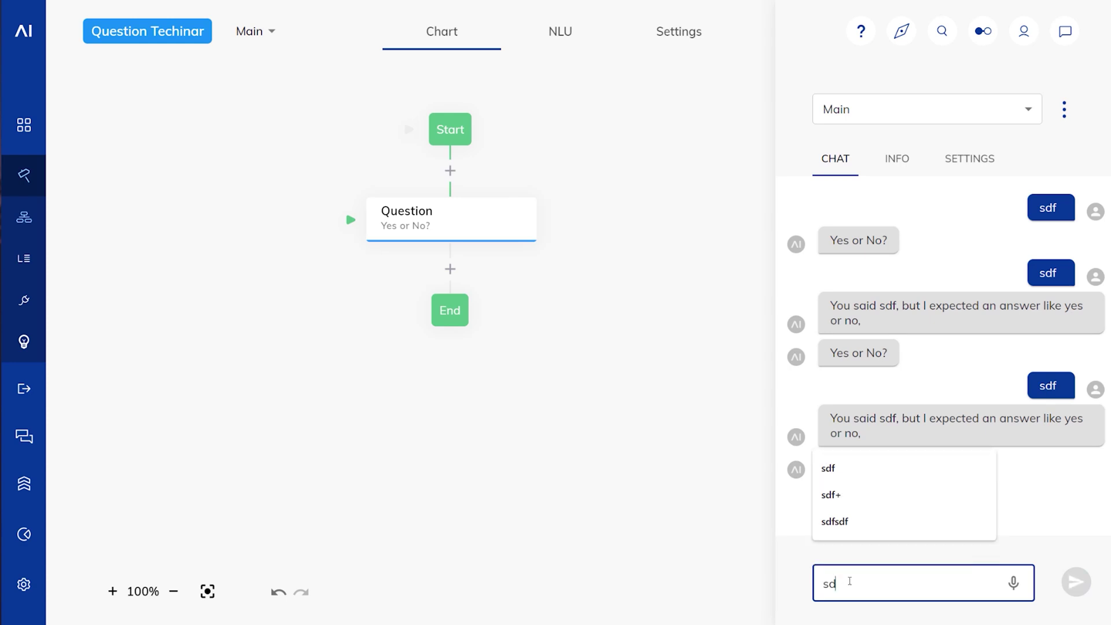
{"action": "key", "text": "Return"}
{"action": "left_click", "coordinate": [953, 371]}
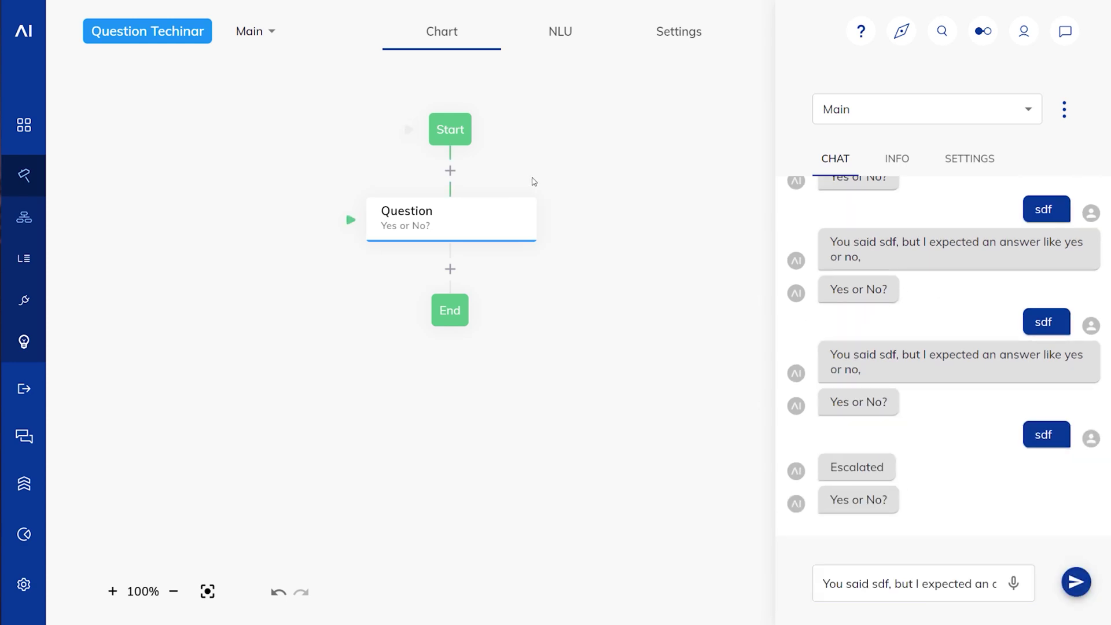
Step: Set the Question node's Escalation - Wrong Answers action to Skip Question and save the node
{"action": "left_click", "coordinate": [499, 217]}
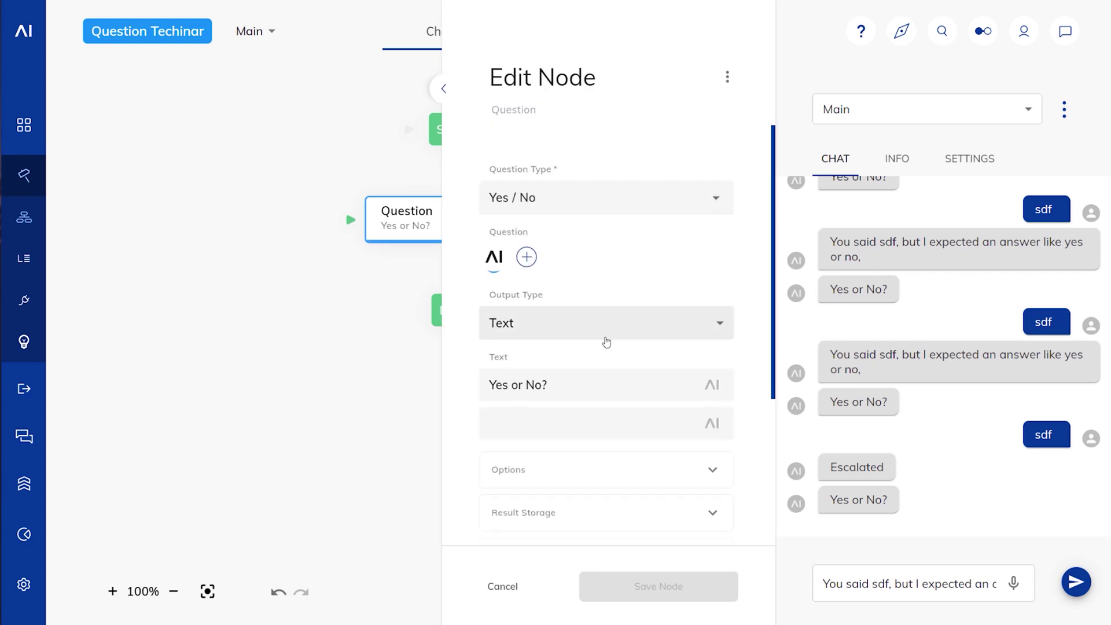
{"action": "scroll", "coordinate": [605, 342], "scroll_direction": "down", "scroll_amount": 3}
{"action": "left_click", "coordinate": [615, 419]}
{"action": "scroll", "coordinate": [697, 394], "scroll_direction": "down", "scroll_amount": 6}
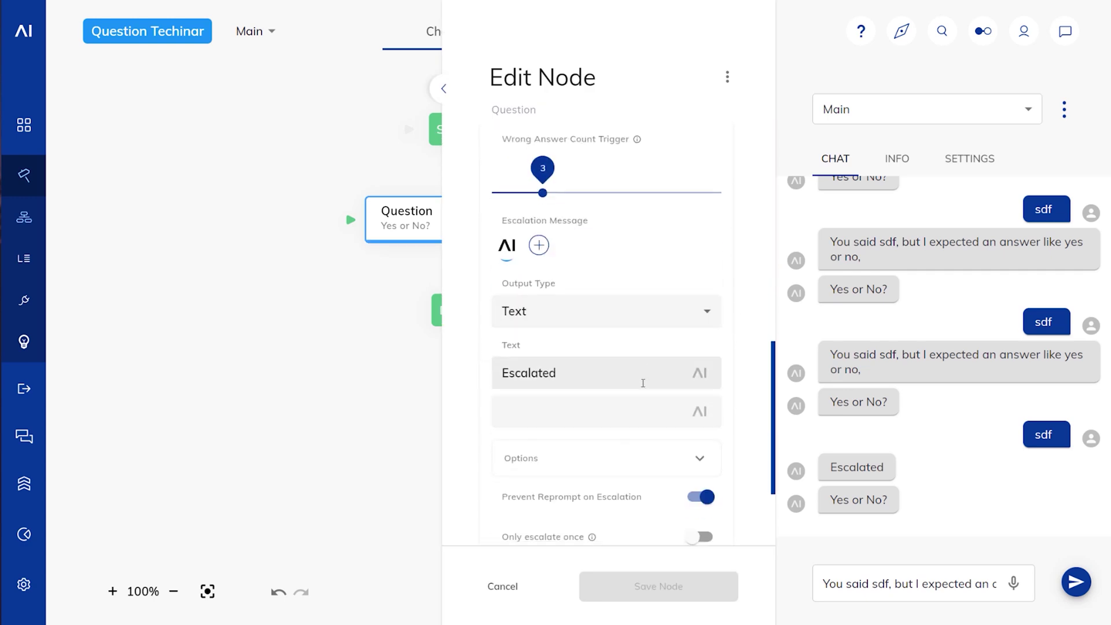
{"action": "scroll", "coordinate": [644, 382], "scroll_direction": "up", "scroll_amount": 3}
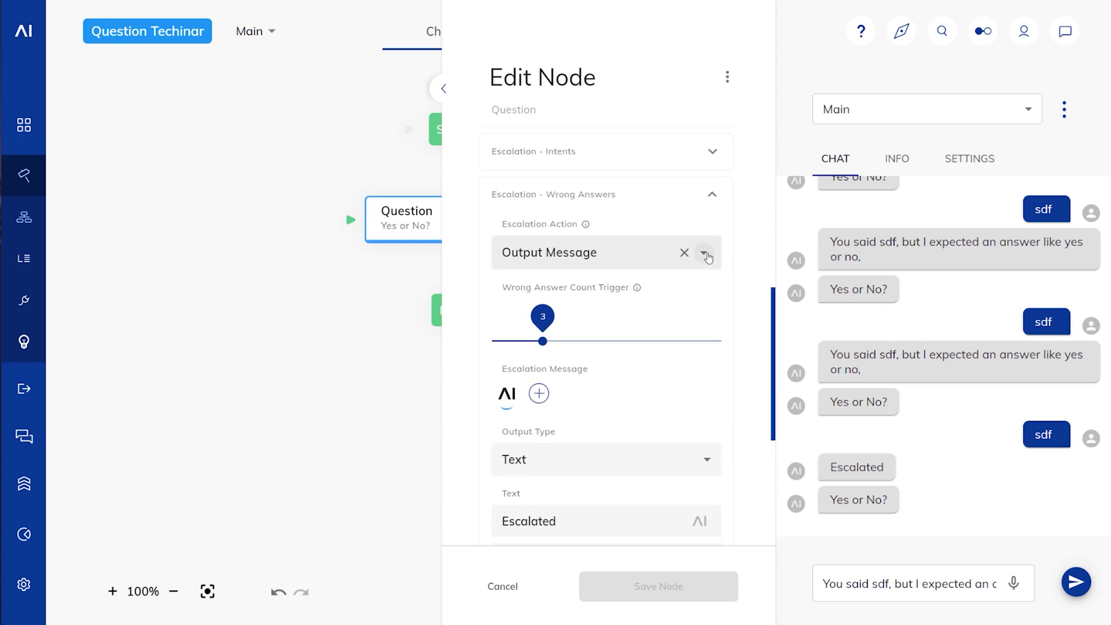
{"action": "left_click", "coordinate": [706, 255]}
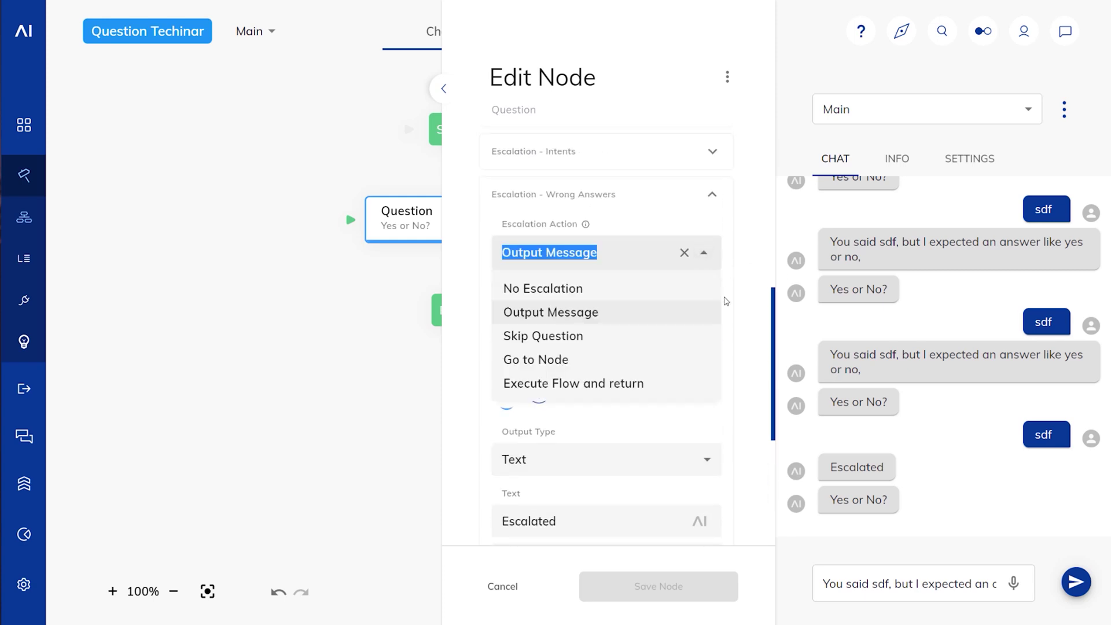
{"action": "left_click", "coordinate": [683, 345]}
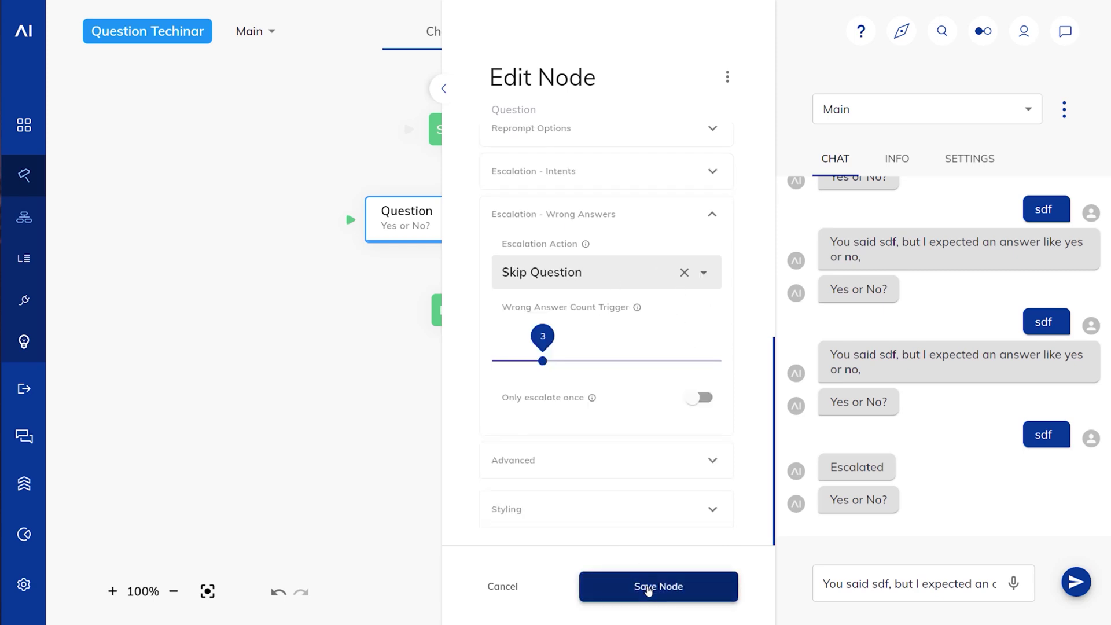
{"action": "left_click", "coordinate": [648, 588]}
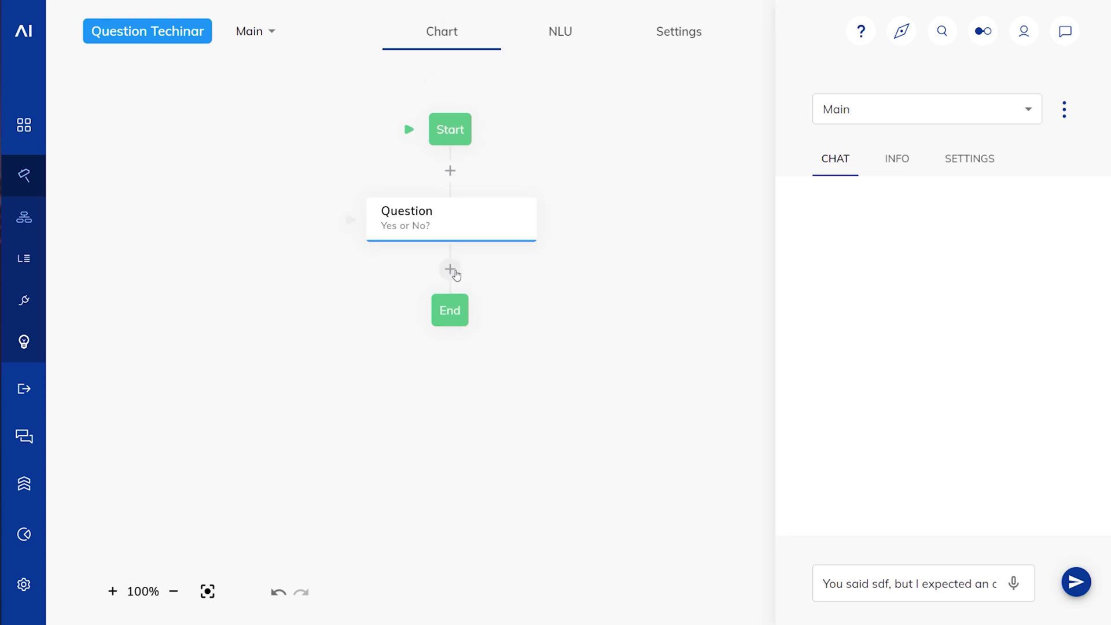
Step: Insert a Say node after the Question node with the text 'Done' and save it
{"action": "left_click", "coordinate": [456, 275]}
{"action": "left_click", "coordinate": [474, 363]}
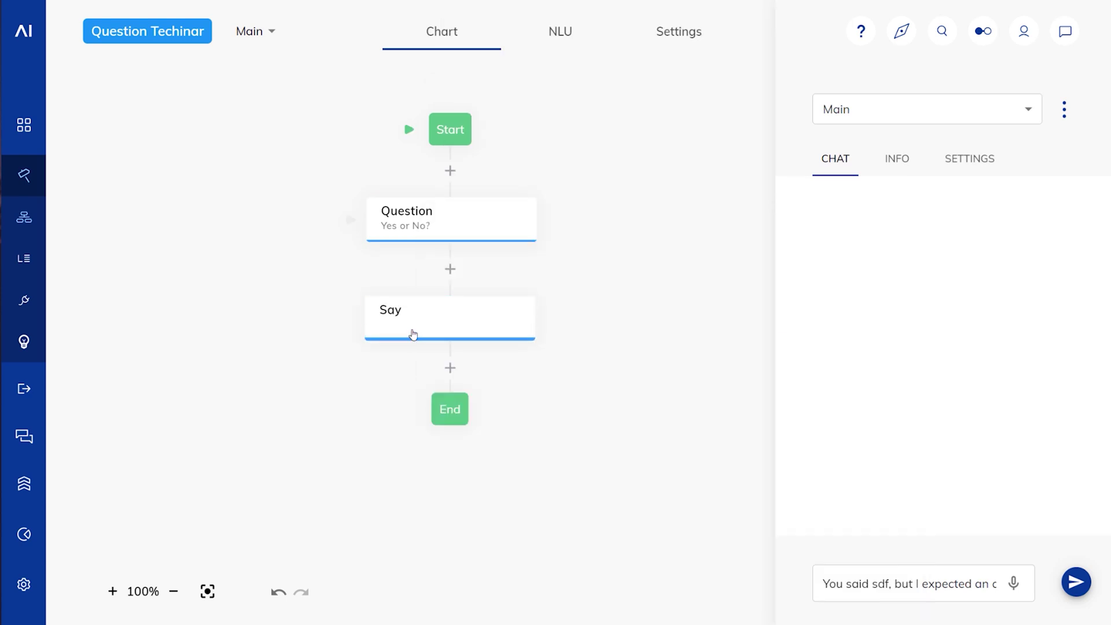
{"action": "left_click", "coordinate": [413, 335]}
{"action": "left_click", "coordinate": [534, 317]}
{"action": "type", "text": "Done"}
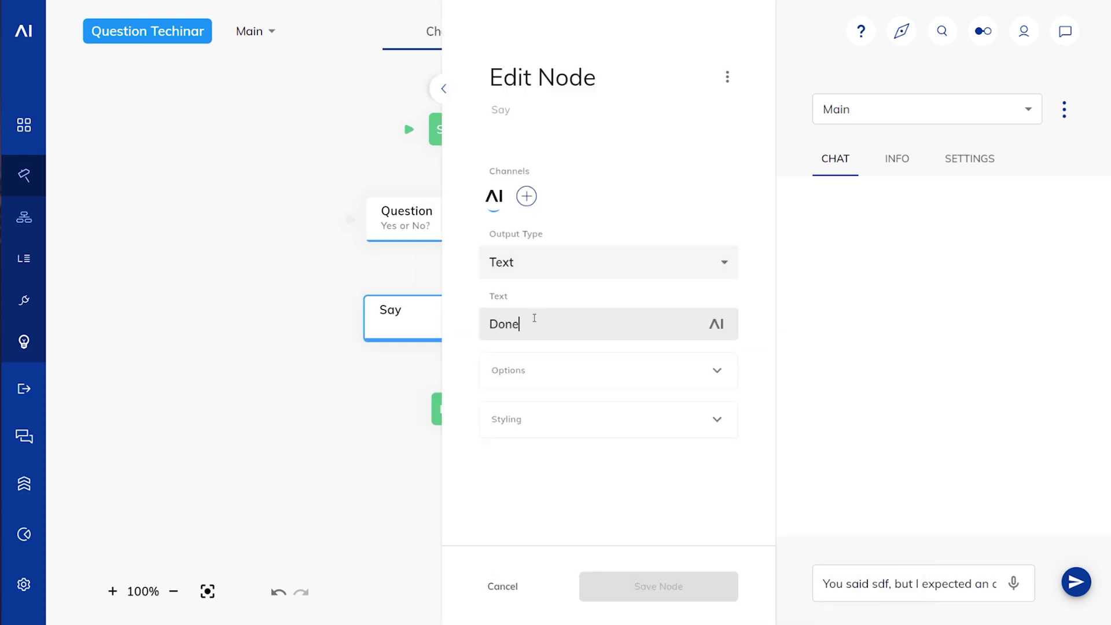
{"action": "left_click", "coordinate": [653, 587]}
Step: Send the wrong answer 'a' four times in the test chat to trigger the skip
{"action": "left_click", "coordinate": [863, 582]}
{"action": "key", "text": "ctrl+a"}
{"action": "type", "text": "a"}
{"action": "key", "text": "Return"}
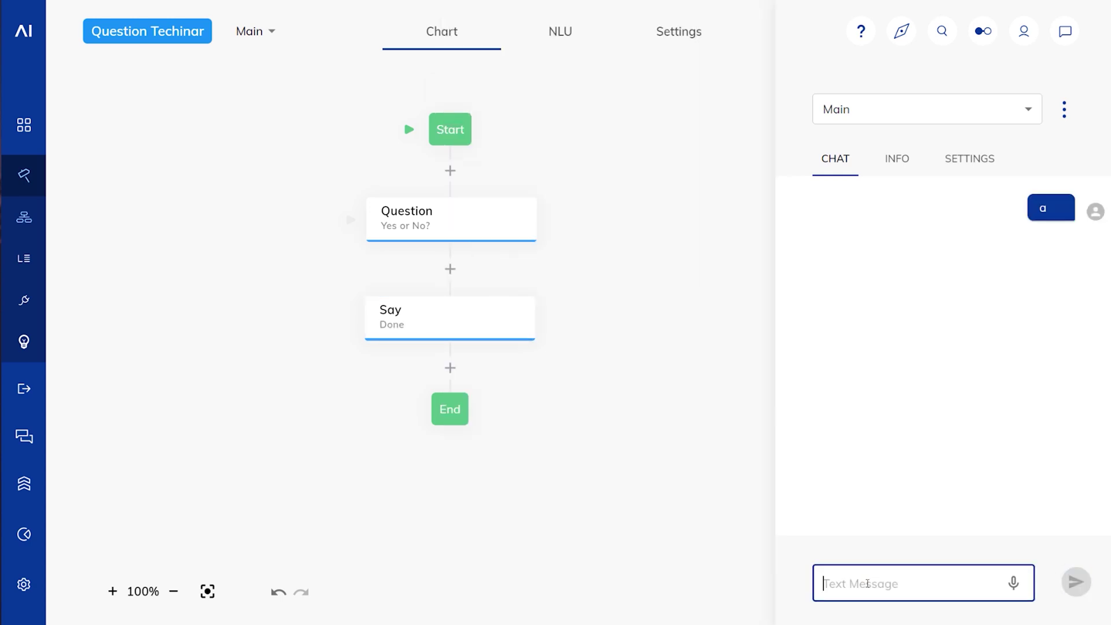
{"action": "type", "text": "a"}
{"action": "key", "text": "Return"}
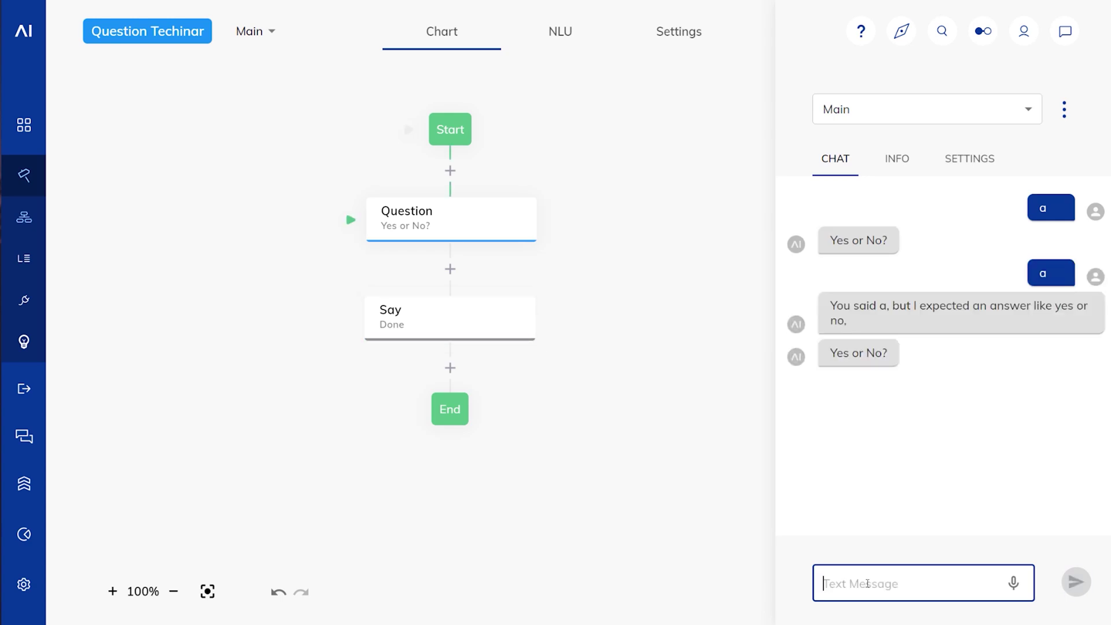
{"action": "type", "text": "a"}
{"action": "key", "text": "Return"}
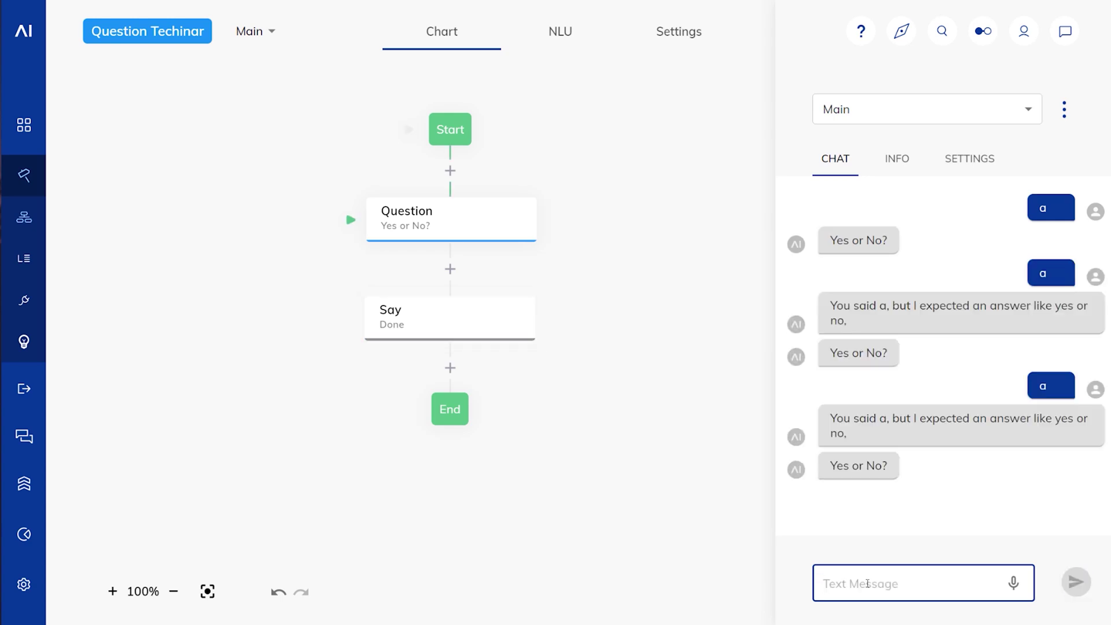
{"action": "type", "text": "a"}
{"action": "key", "text": "Return"}
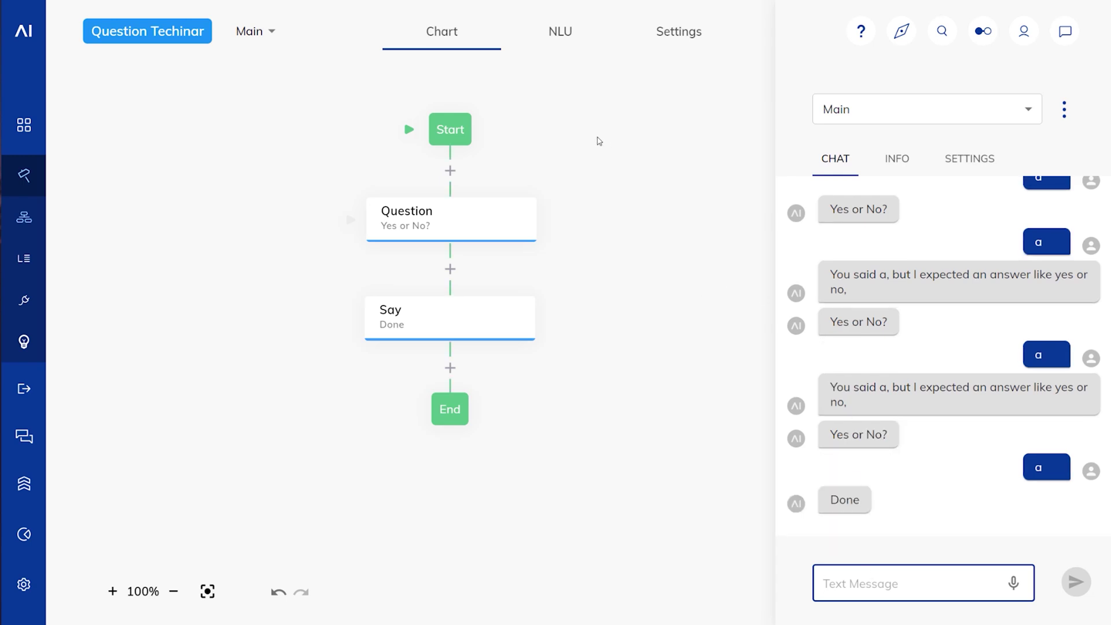
Step: Inspect the INFO tab's input data showing the question result as skipped for too many incorrect answers
{"action": "left_click", "coordinate": [899, 158]}
{"action": "scroll", "coordinate": [910, 456], "scroll_direction": "down", "scroll_amount": 10}
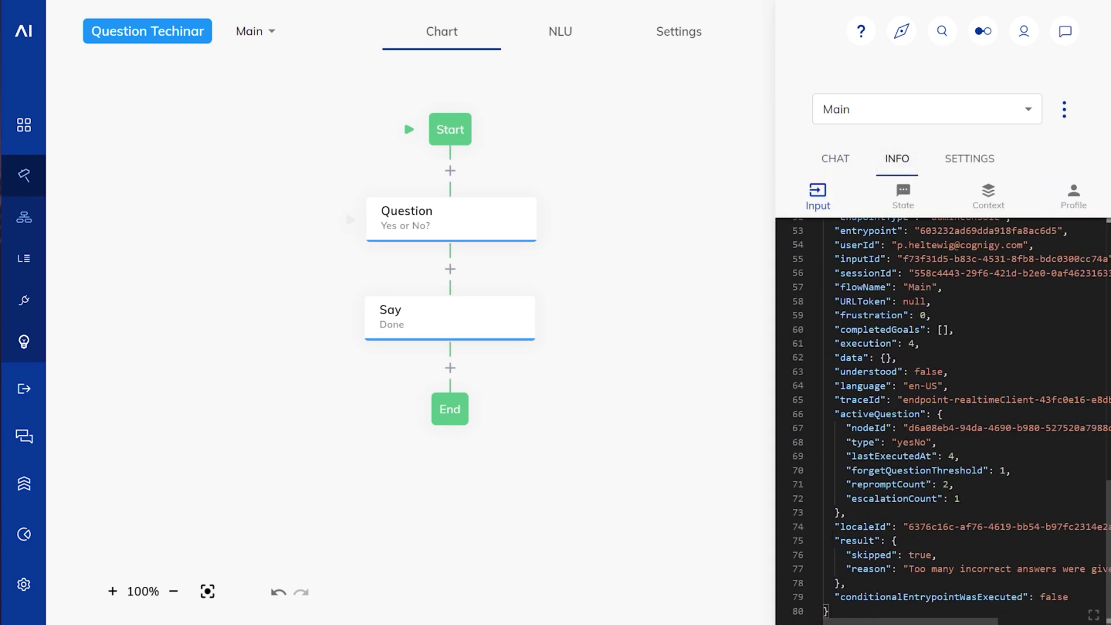
{"action": "left_click_drag", "start_coordinate": [834, 541], "coordinate": [894, 583]}
{"action": "left_click", "coordinate": [895, 583]}
{"action": "mouse_move", "coordinate": [897, 622]}
{"action": "left_mouse_down"}
{"action": "mouse_move", "coordinate": [1022, 624]}
{"action": "mouse_move", "coordinate": [905, 622]}
{"action": "left_mouse_up"}
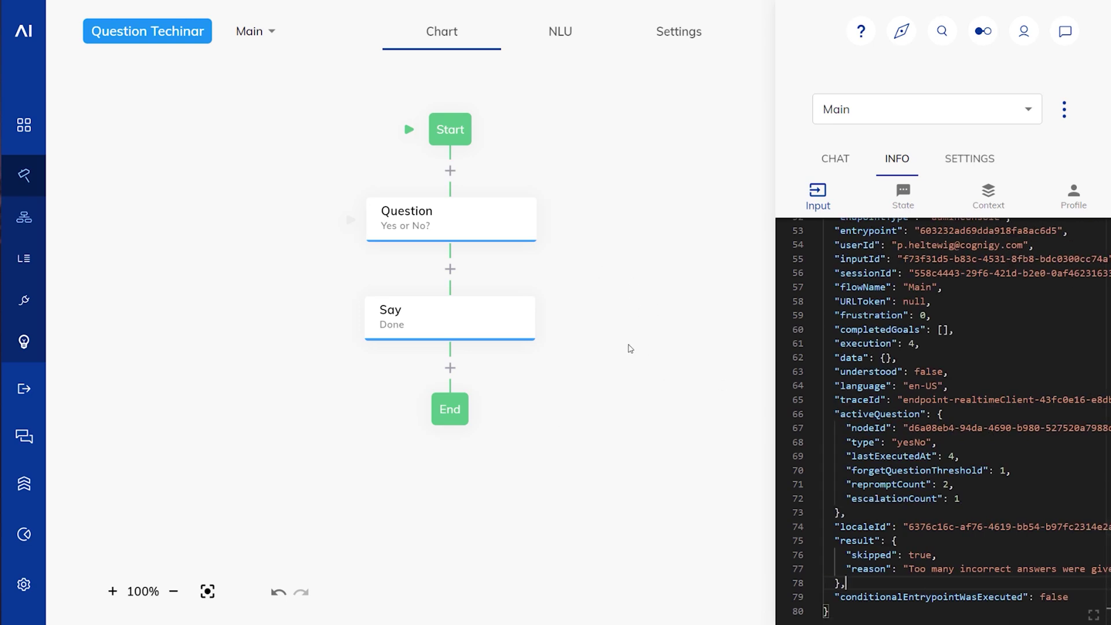
Step: Reopen the Question node's settings and scroll to its escalation options
{"action": "left_click_drag", "start_coordinate": [595, 228], "coordinate": [544, 248]}
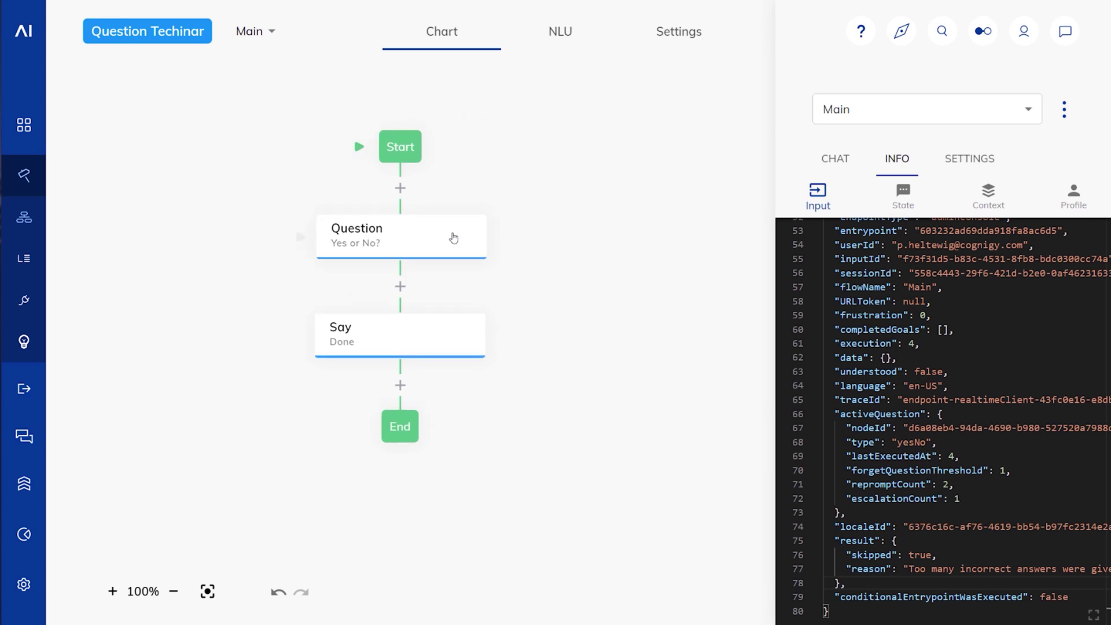
{"action": "left_click", "coordinate": [454, 238]}
{"action": "scroll", "coordinate": [625, 405], "scroll_direction": "down", "scroll_amount": 4}
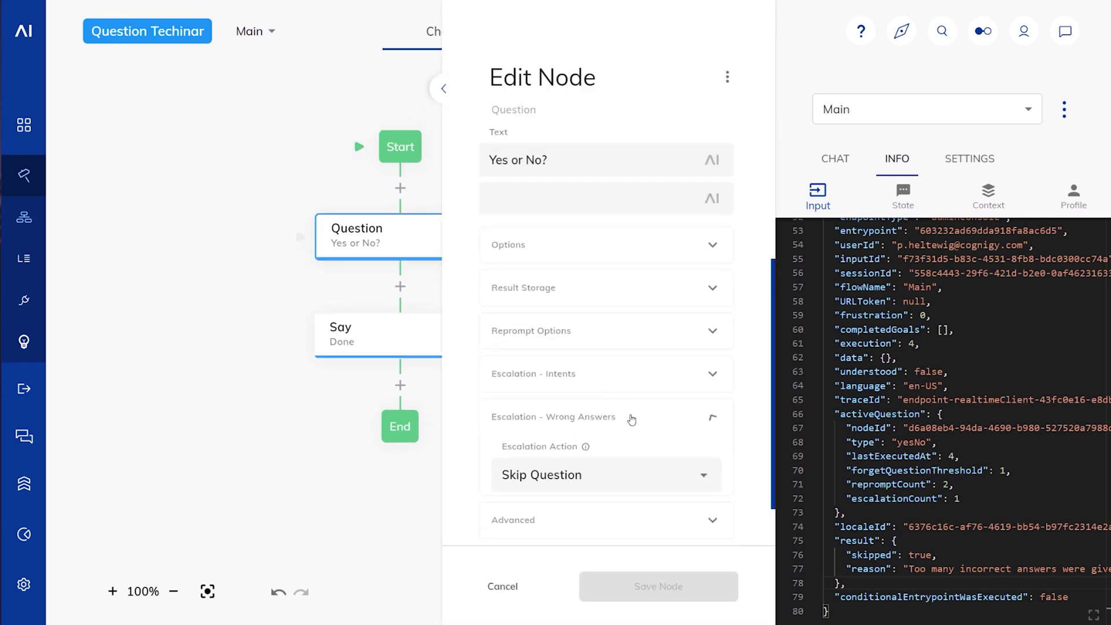
Step: Pick Execute Flow and return as the wrong-answer escalation action, then cancel to discard the change
{"action": "left_click", "coordinate": [631, 417]}
{"action": "left_click", "coordinate": [705, 287]}
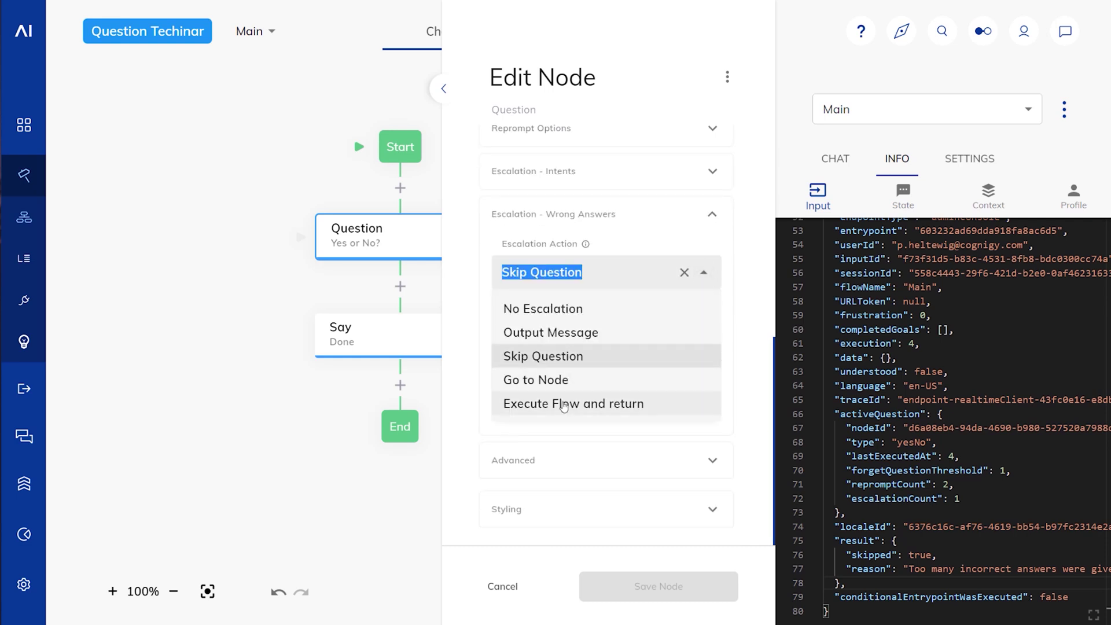
{"action": "left_click", "coordinate": [564, 406]}
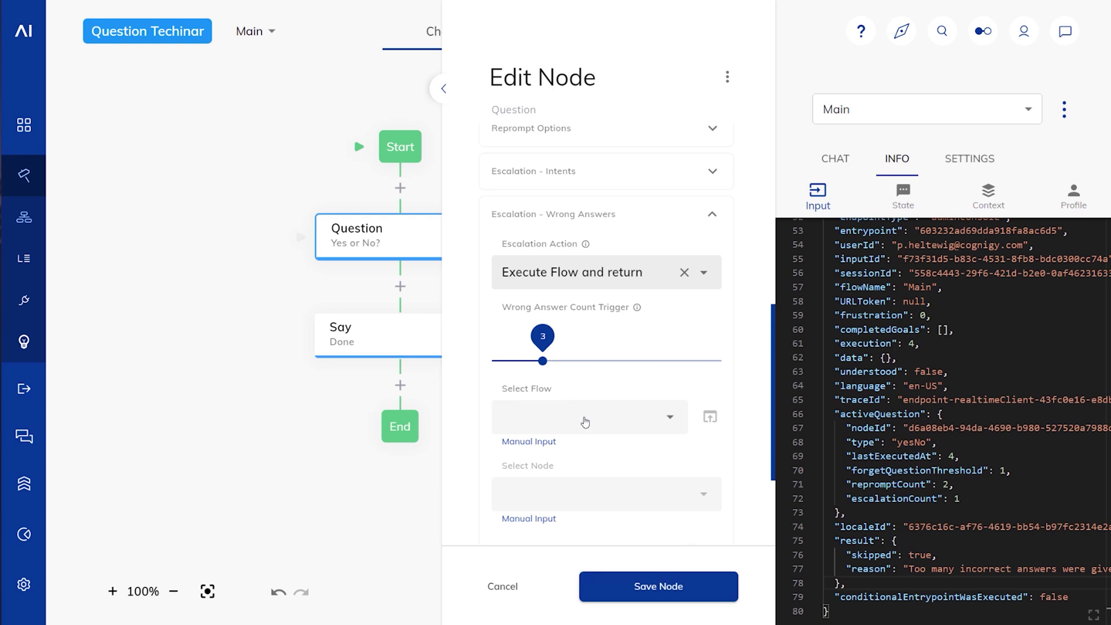
{"action": "left_click", "coordinate": [503, 587]}
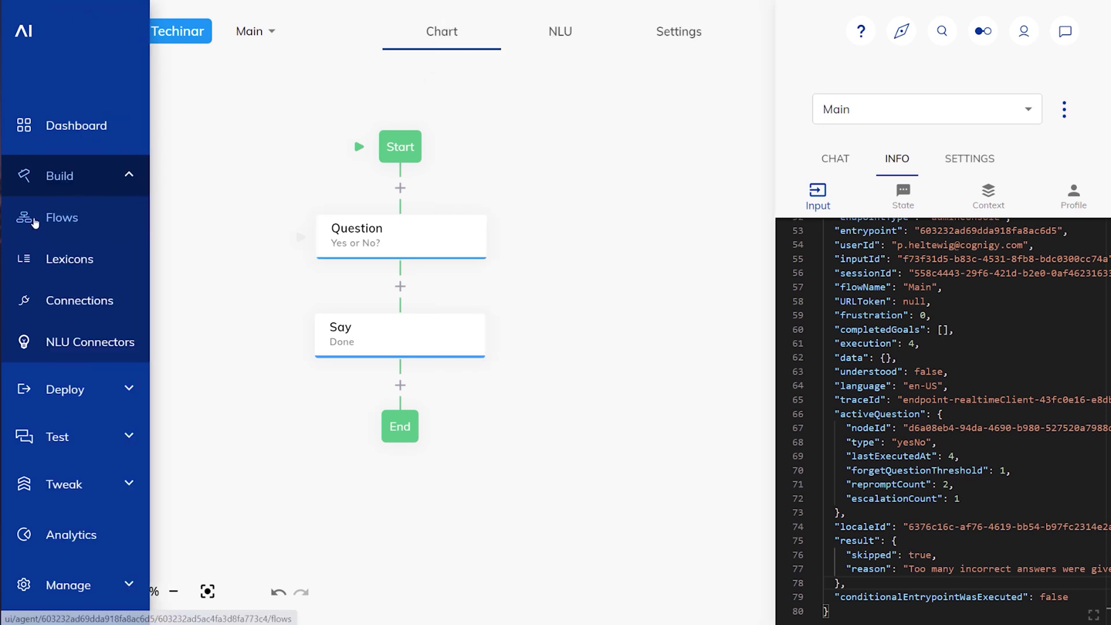
Step: Create a new flow named 'Escalation Handler'
{"action": "left_click", "coordinate": [43, 223]}
{"action": "left_click", "coordinate": [150, 146]}
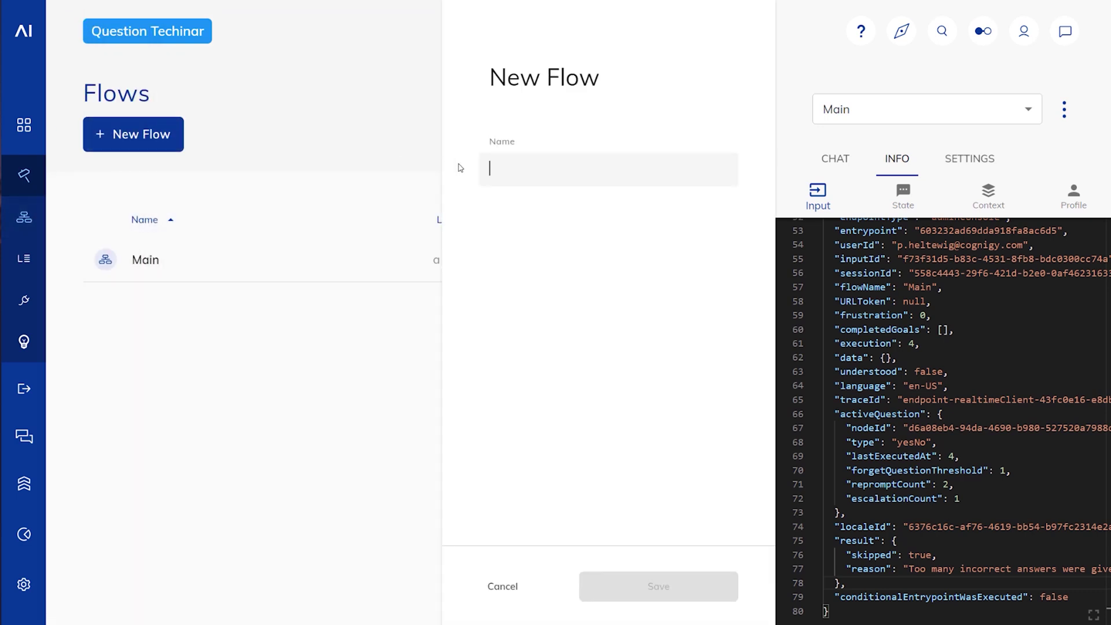
{"action": "type", "text": "Escalation Handler"}
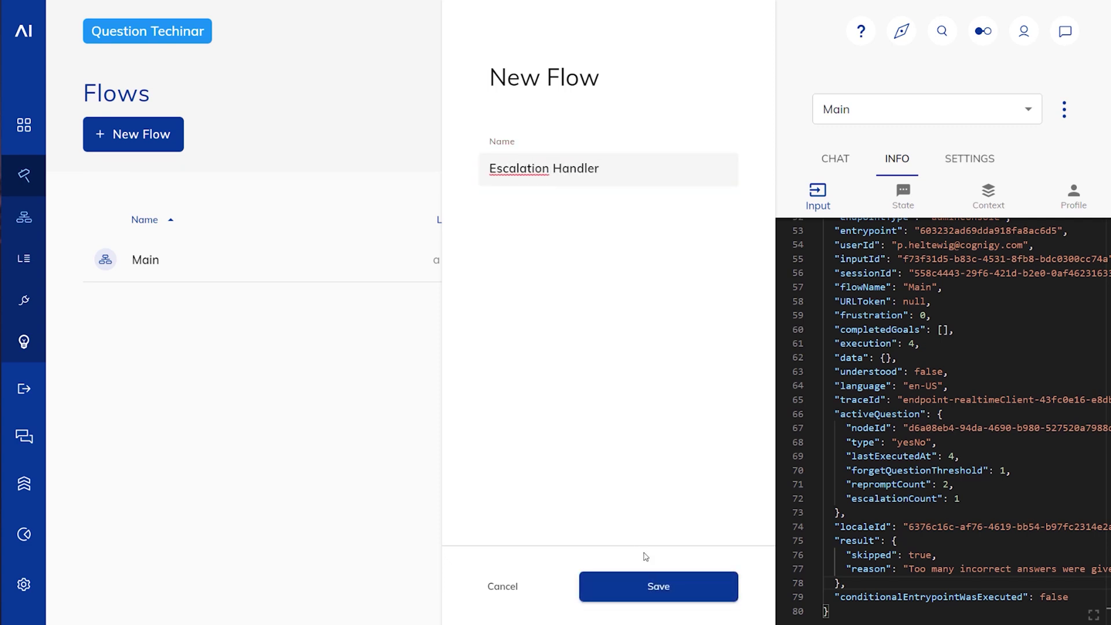
{"action": "left_click", "coordinate": [659, 586]}
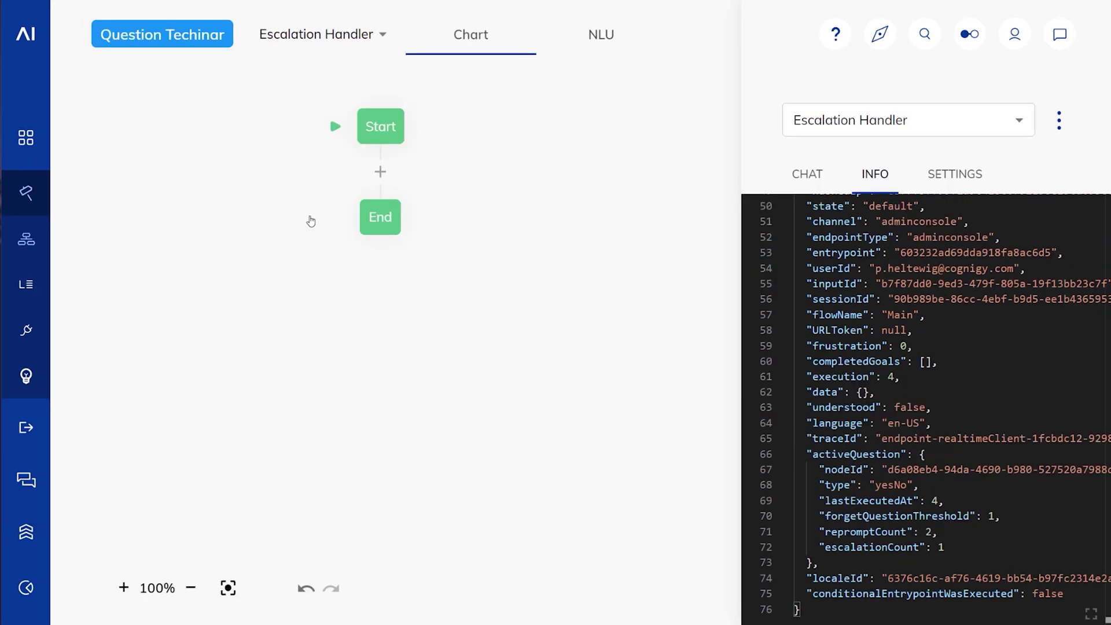
Step: Add a Say node replying 'Escalated', save it, and switch back to the Main flow
{"action": "left_click", "coordinate": [381, 173]}
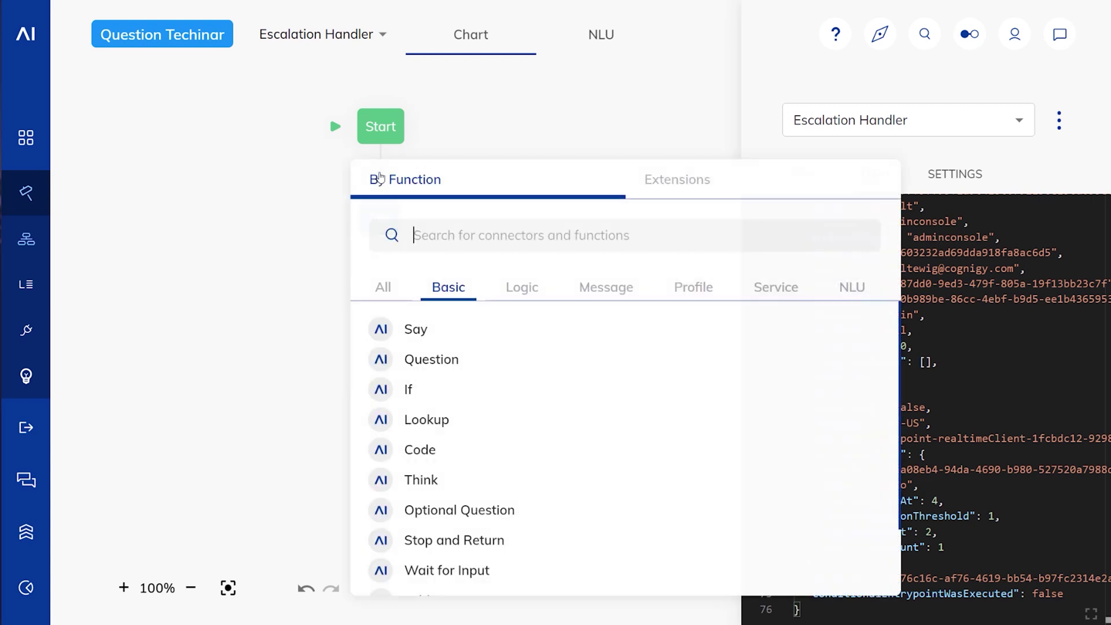
{"action": "left_click", "coordinate": [426, 329]}
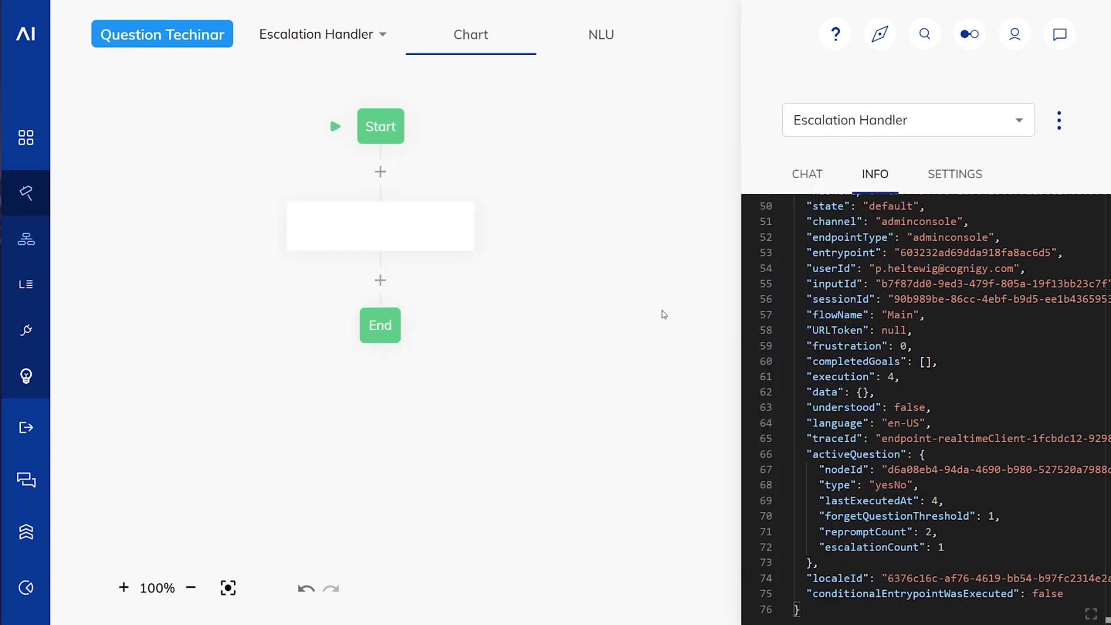
{"action": "left_click", "coordinate": [430, 230]}
{"action": "left_click", "coordinate": [474, 352]}
{"action": "type", "text": "Escalated"}
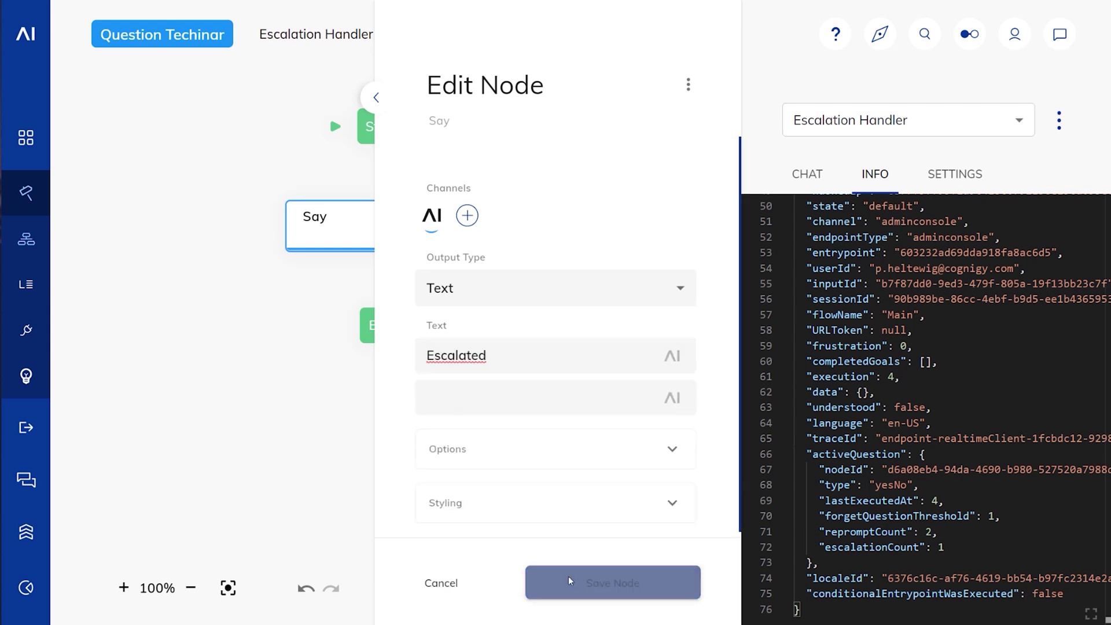
{"action": "left_click", "coordinate": [570, 580]}
{"action": "left_click", "coordinate": [316, 35]}
{"action": "left_click", "coordinate": [300, 141]}
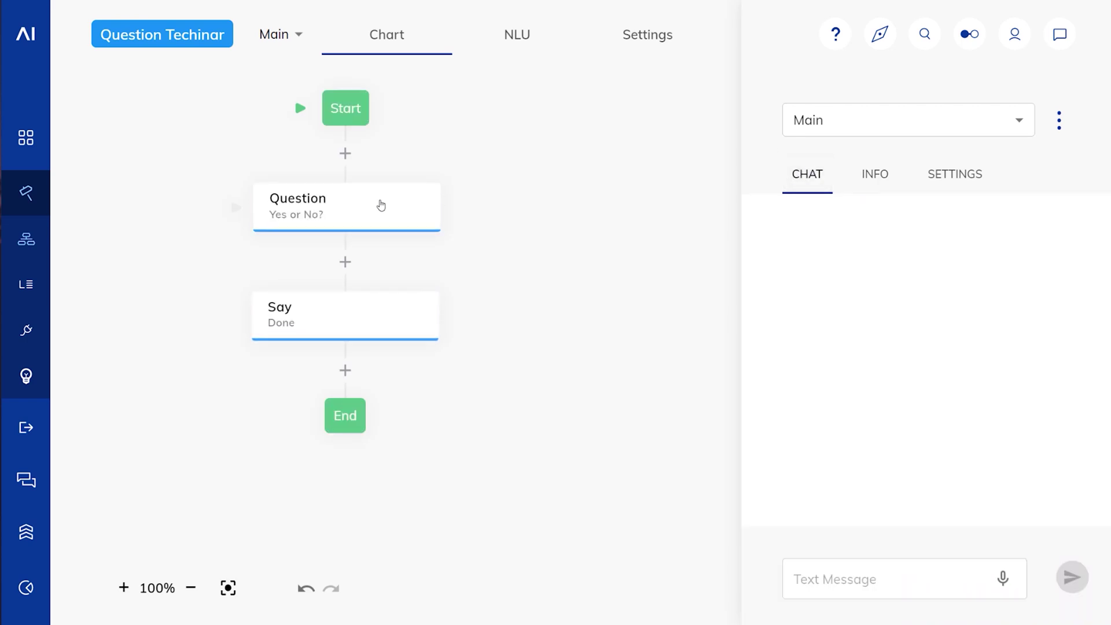
Step: Escalate wrong answers to the Escalation Handler flow's Start node and save the Question node
{"action": "left_click", "coordinate": [381, 205]}
{"action": "scroll", "coordinate": [567, 405], "scroll_direction": "down", "scroll_amount": 5}
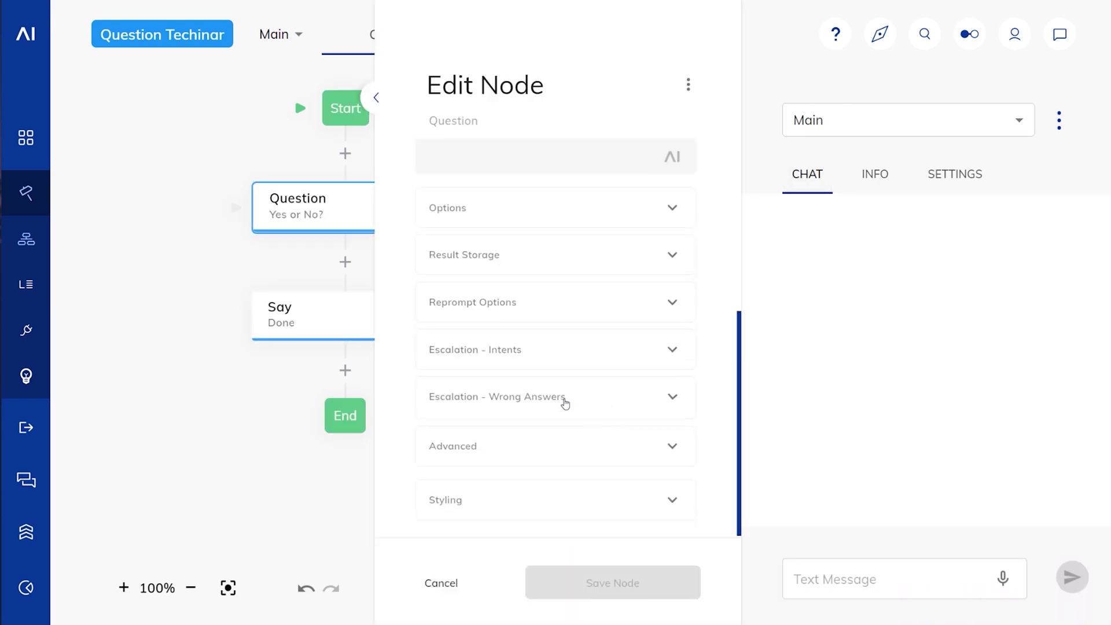
{"action": "left_click", "coordinate": [563, 398]}
{"action": "scroll", "coordinate": [605, 380], "scroll_direction": "down", "scroll_amount": 3}
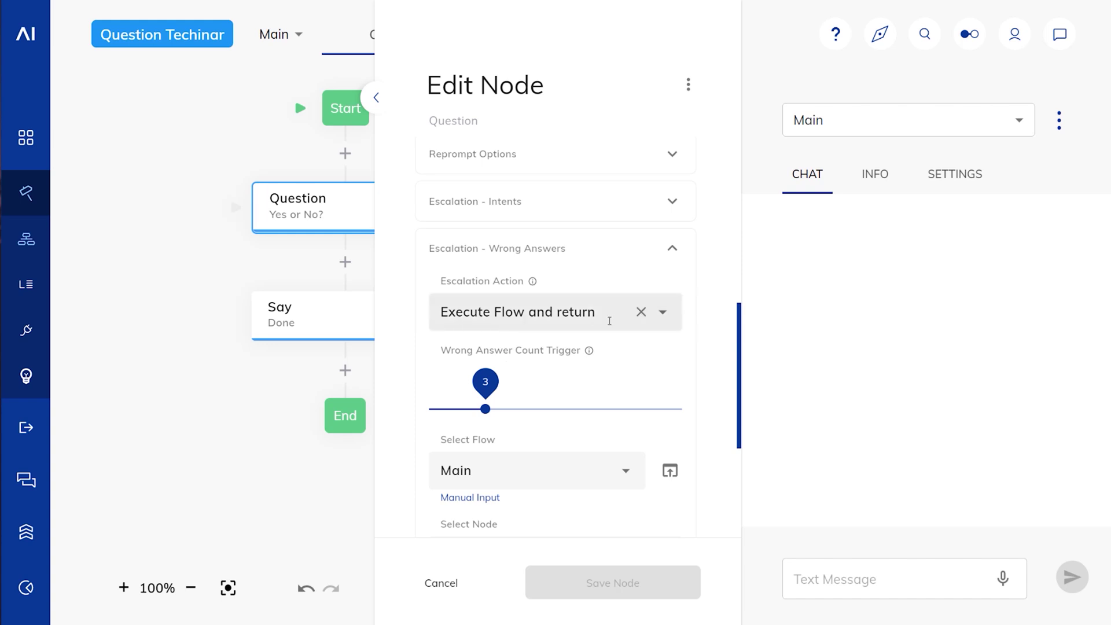
{"action": "scroll", "coordinate": [612, 319], "scroll_direction": "down", "scroll_amount": 3}
{"action": "left_click", "coordinate": [626, 323]}
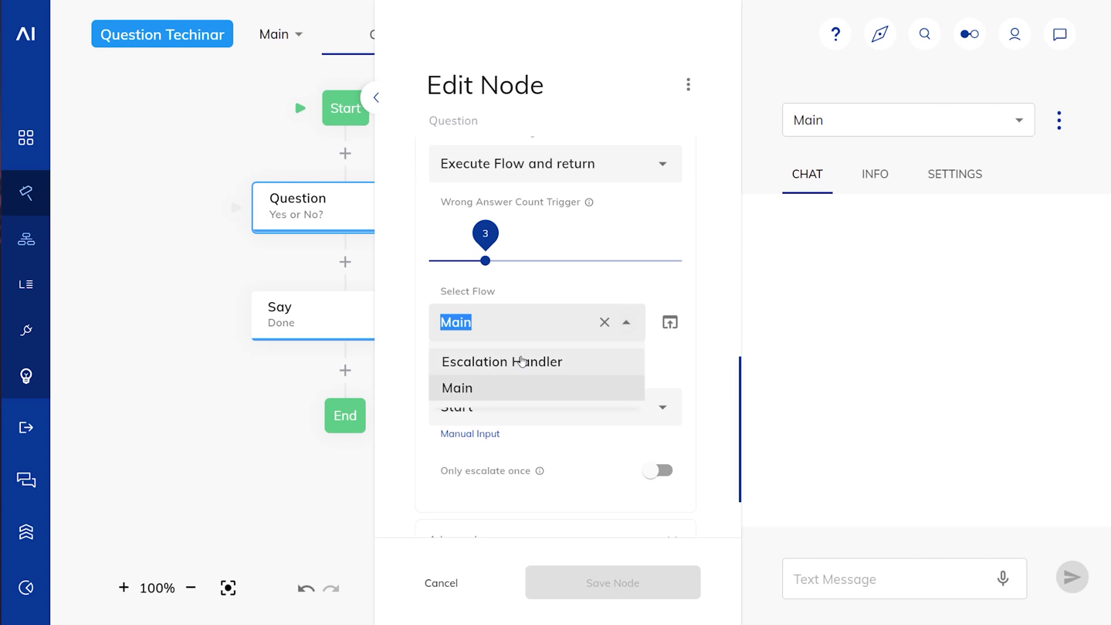
{"action": "left_click", "coordinate": [523, 361]}
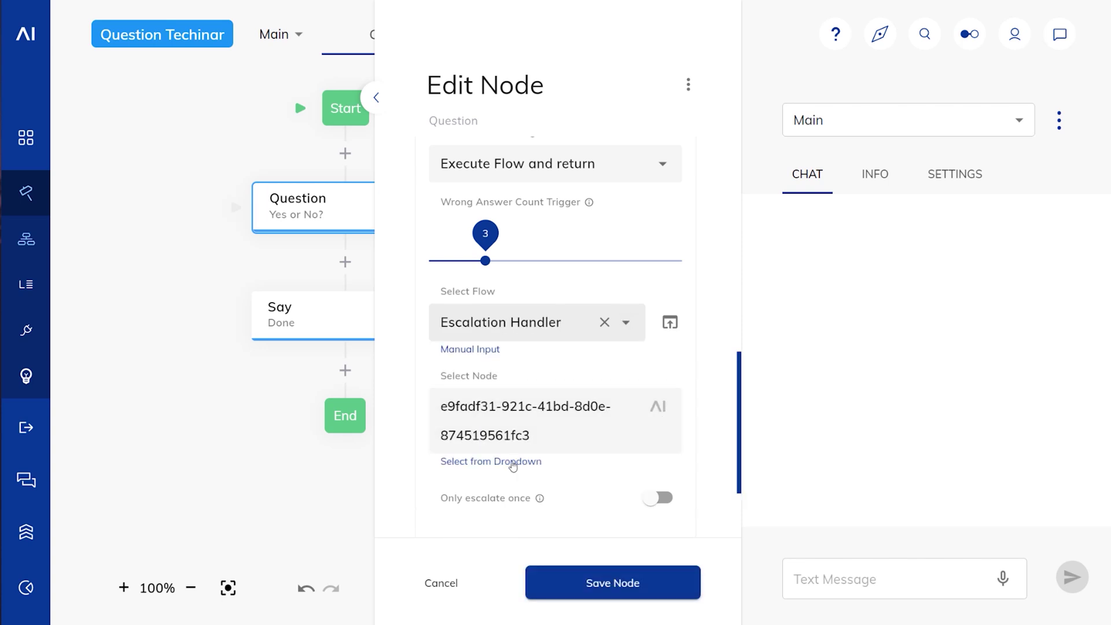
{"action": "left_click", "coordinate": [510, 462]}
{"action": "left_click", "coordinate": [662, 408]}
{"action": "left_click", "coordinate": [509, 446]}
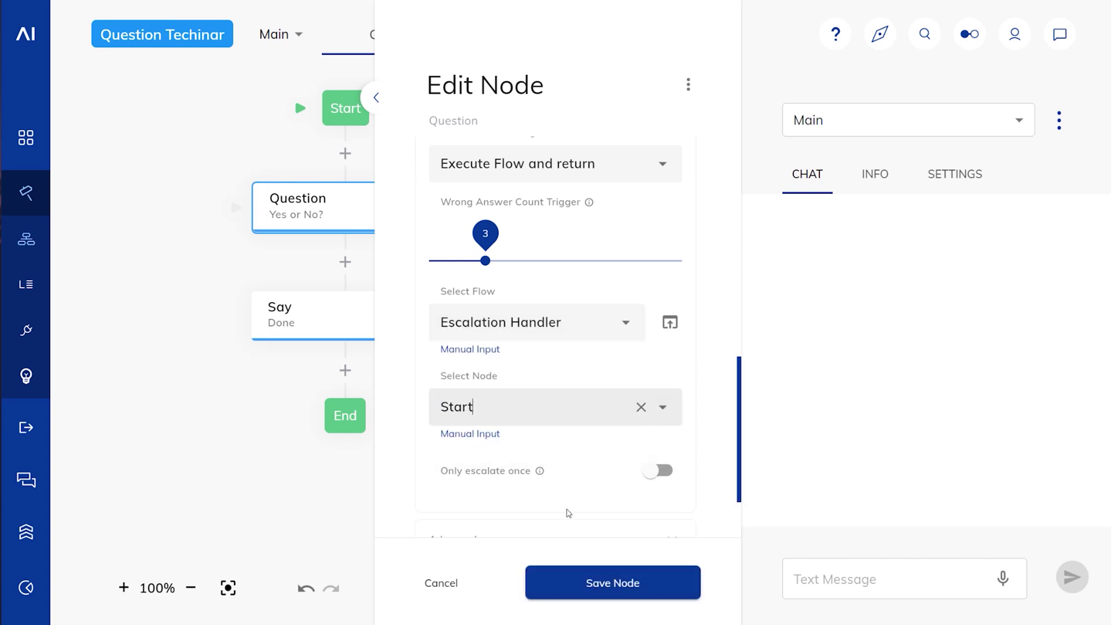
{"action": "left_click", "coordinate": [596, 586]}
Step: Send the test answer 'a' in the chat
{"action": "left_click", "coordinate": [790, 581]}
{"action": "type", "text": "a"}
{"action": "key", "text": "Return"}
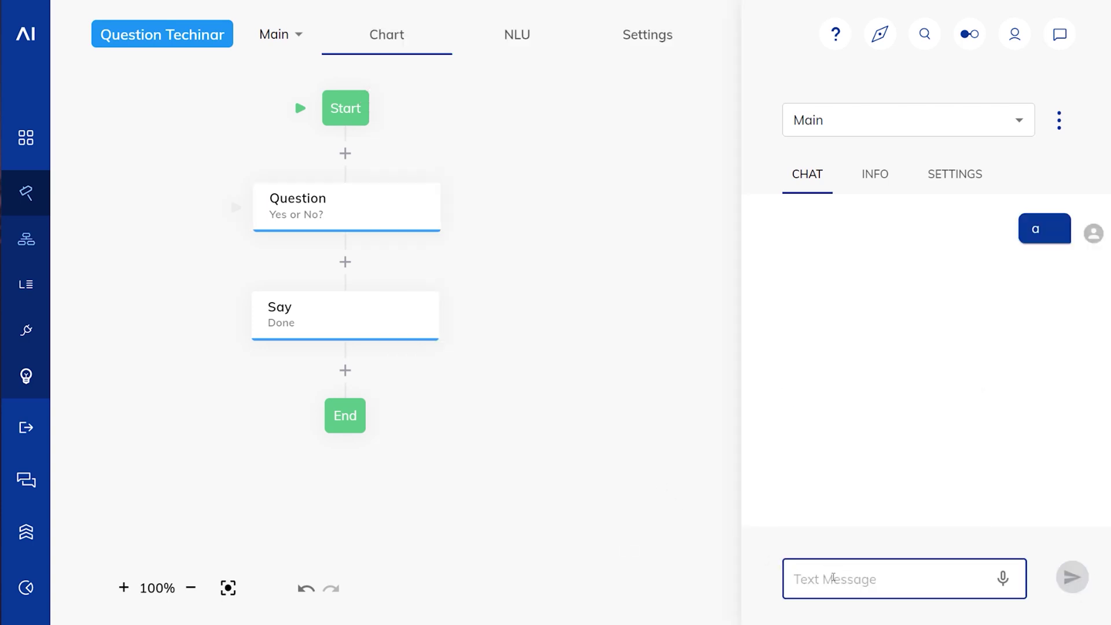
Step: Send 'a' three more times until the bot replies 'Escalated' after the third wrong answer
{"action": "type", "text": "a"}
{"action": "key", "text": "Return"}
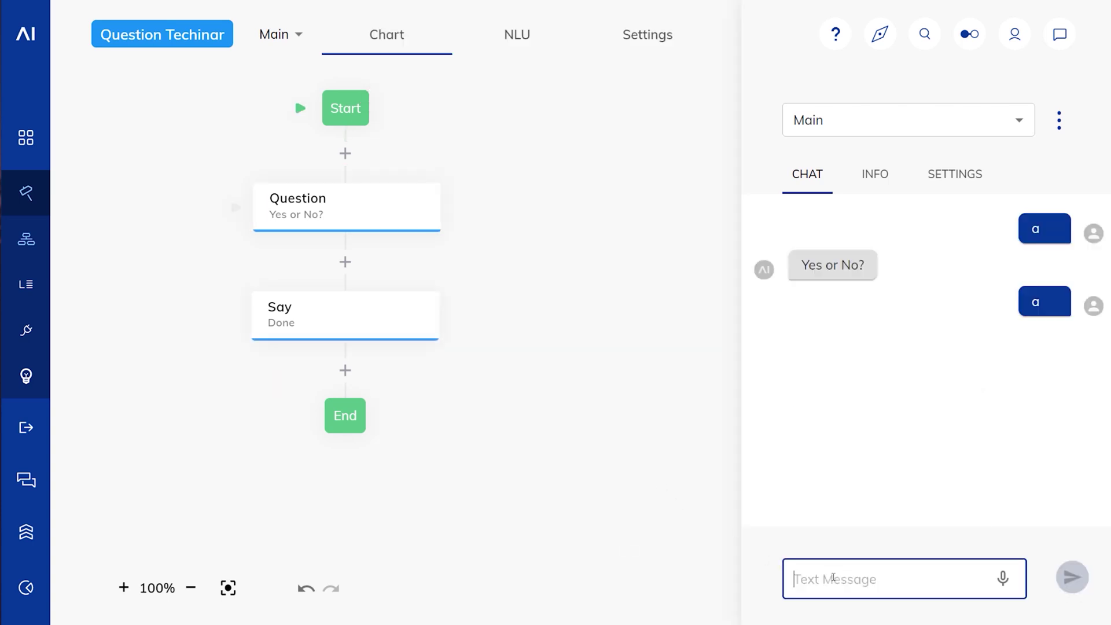
{"action": "type", "text": "a"}
{"action": "key", "text": "Return"}
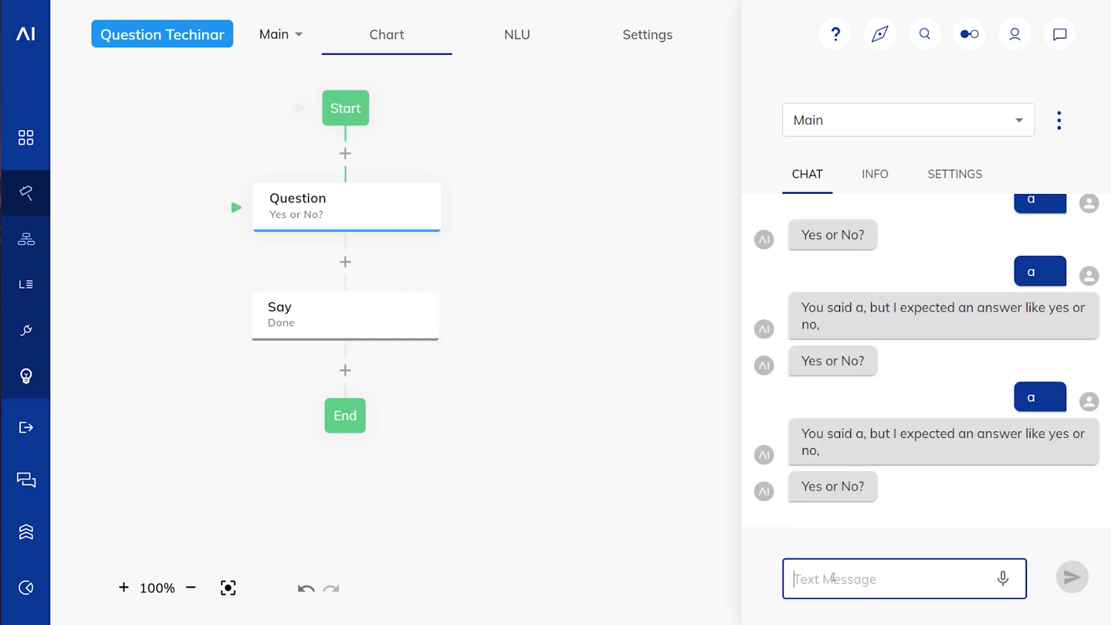
{"action": "type", "text": "a"}
{"action": "key", "text": "Return"}
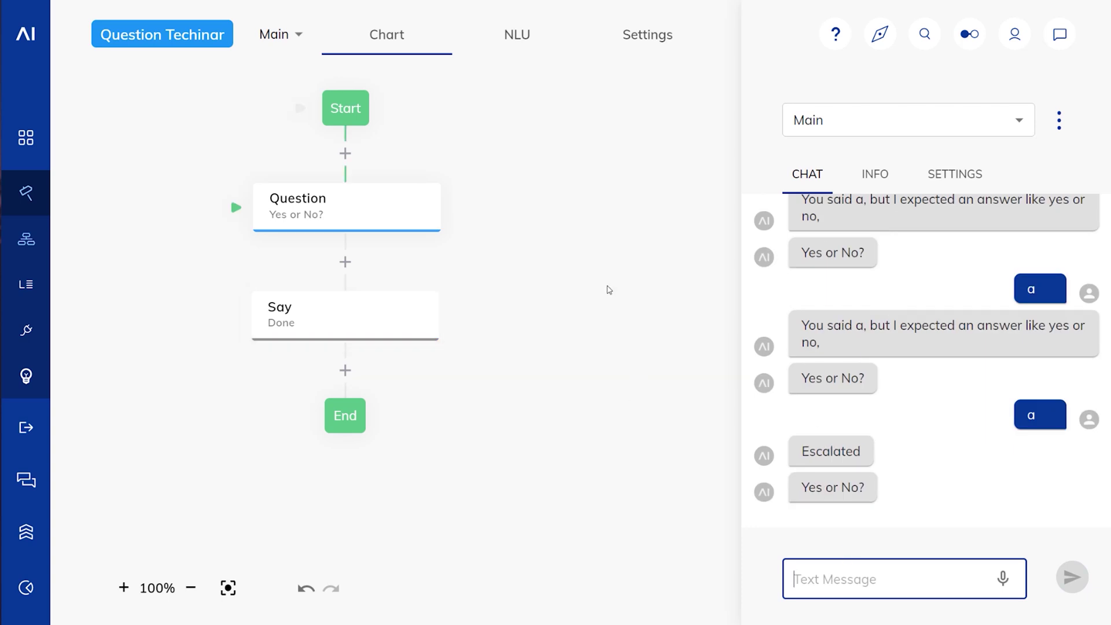
{"action": "left_click_drag", "start_coordinate": [496, 166], "coordinate": [510, 173]}
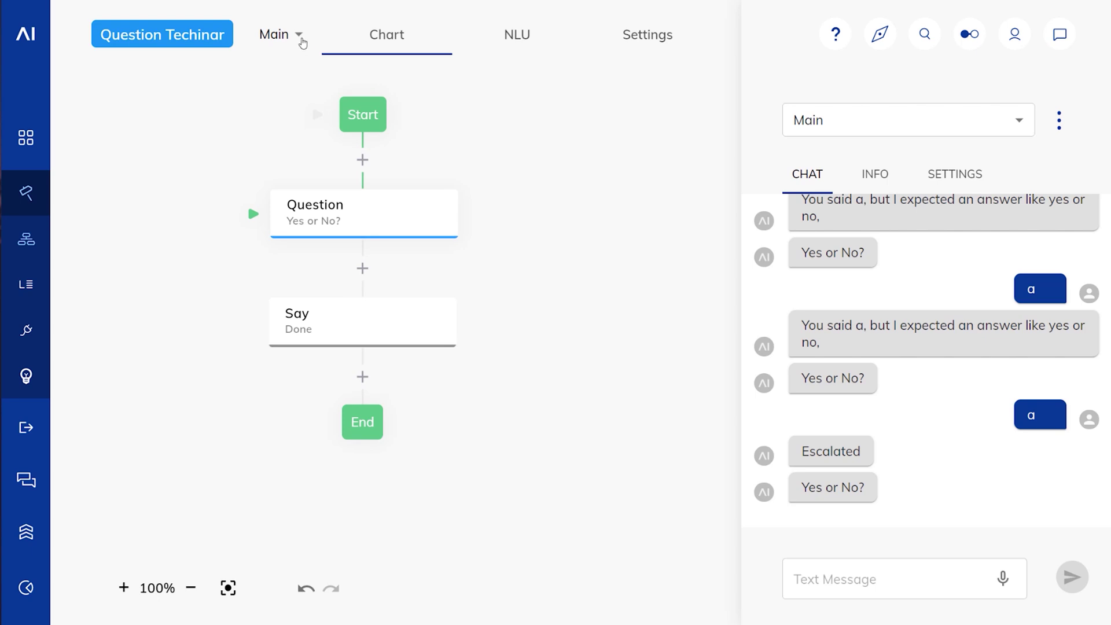
{"action": "left_click", "coordinate": [300, 40]}
Step: Open the Escalation Handler flow while setting the test chat to run the Main flow
{"action": "left_click", "coordinate": [288, 116]}
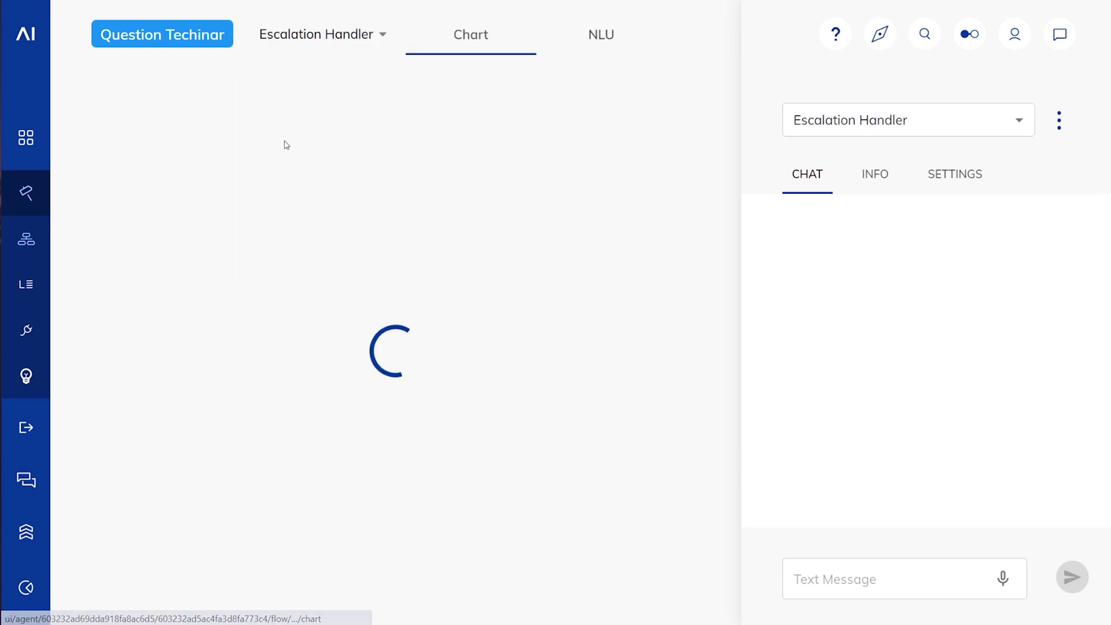
{"action": "left_click", "coordinate": [903, 124]}
{"action": "left_click", "coordinate": [824, 148]}
Step: Send the wrong answer 'a' four times until the bot reprompts and replies 'Escalated'
{"action": "left_click", "coordinate": [856, 578]}
{"action": "type", "text": "a"}
{"action": "key", "text": "Return"}
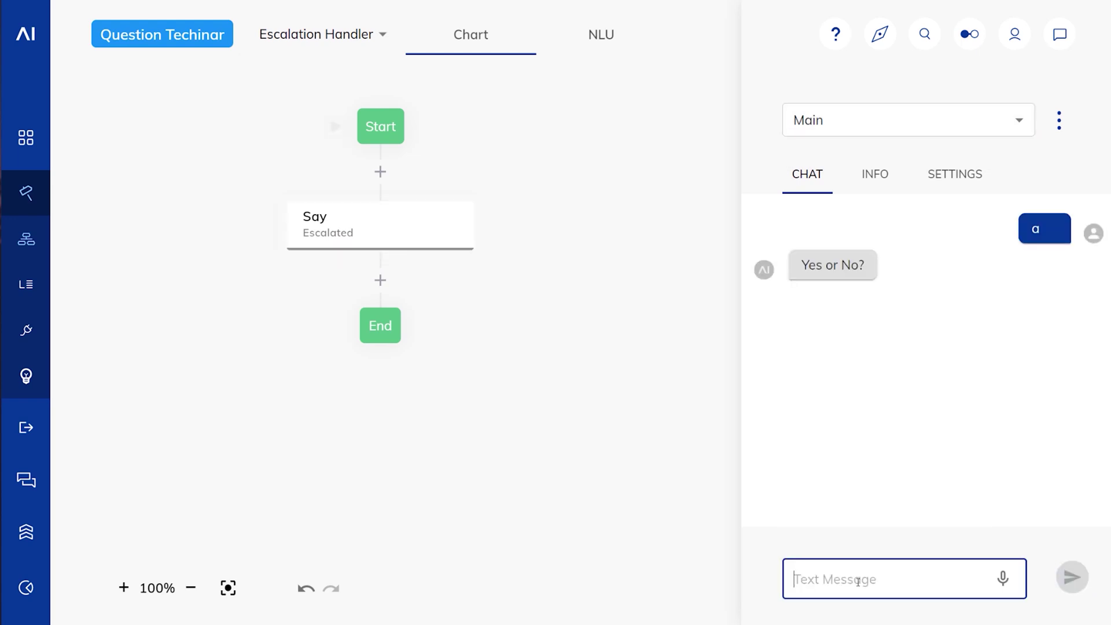
{"action": "type", "text": "a"}
{"action": "key", "text": "Return"}
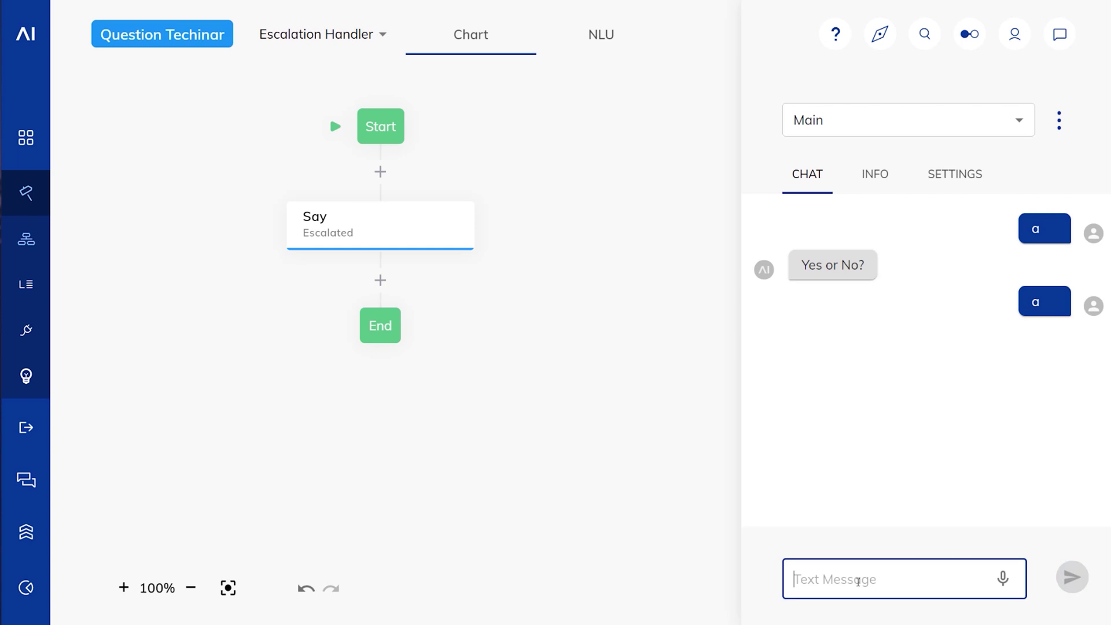
{"action": "type", "text": "a"}
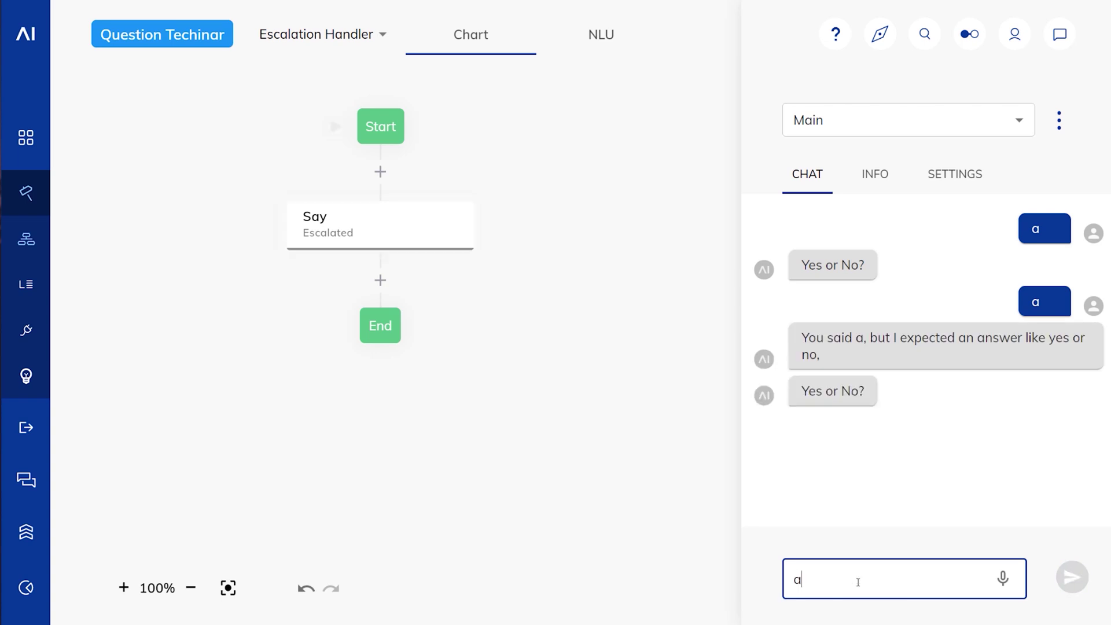
{"action": "key", "text": "Return"}
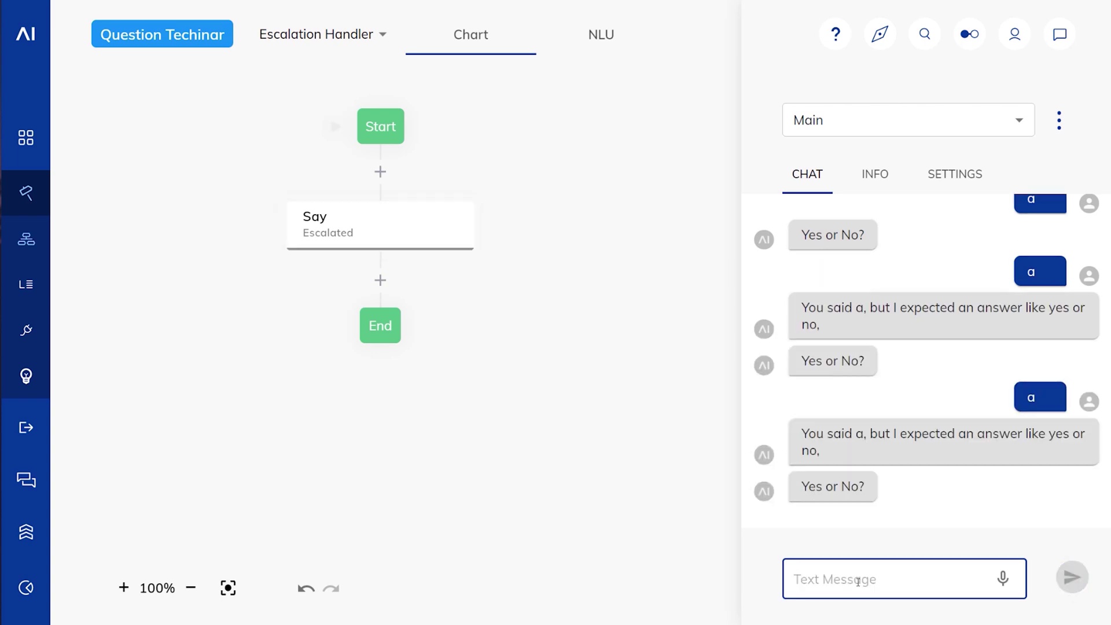
{"action": "type", "text": "a"}
{"action": "key", "text": "Return"}
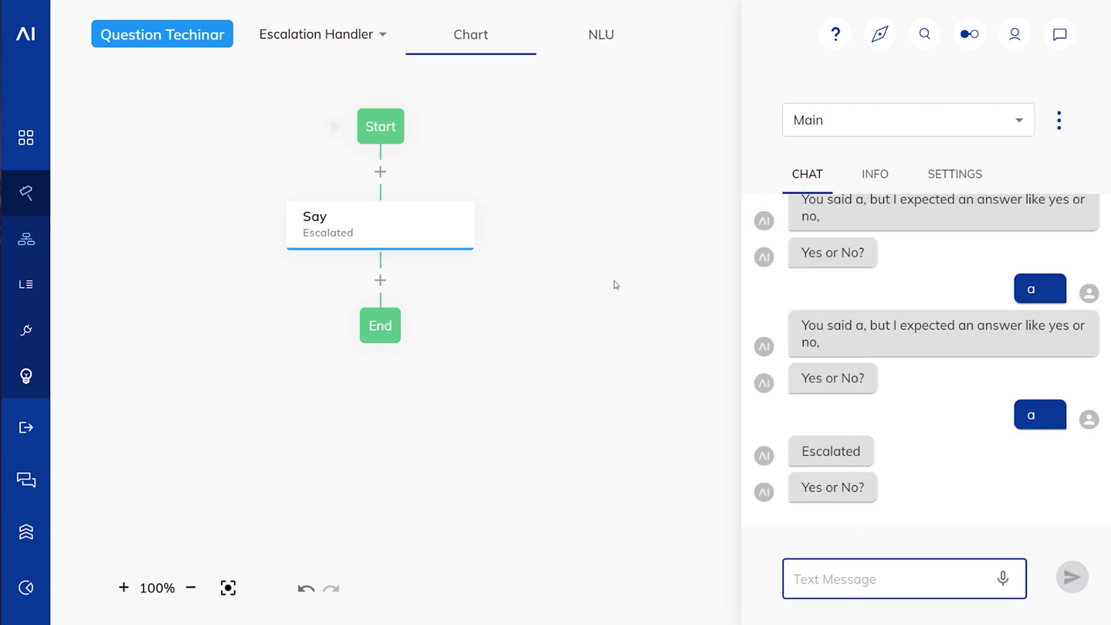
Step: Open the INFO tab's input data and expand the activeQuestion object
{"action": "left_click", "coordinate": [863, 175]}
{"action": "scroll", "coordinate": [908, 375], "scroll_direction": "down", "scroll_amount": 10}
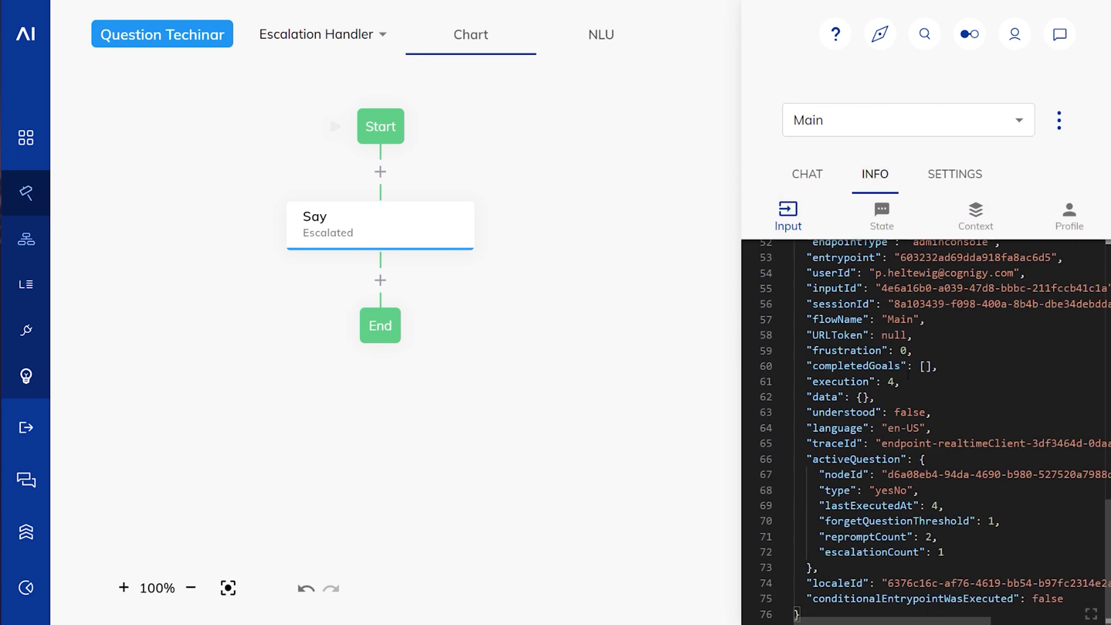
{"action": "left_click_drag", "start_coordinate": [813, 455], "coordinate": [901, 454]}
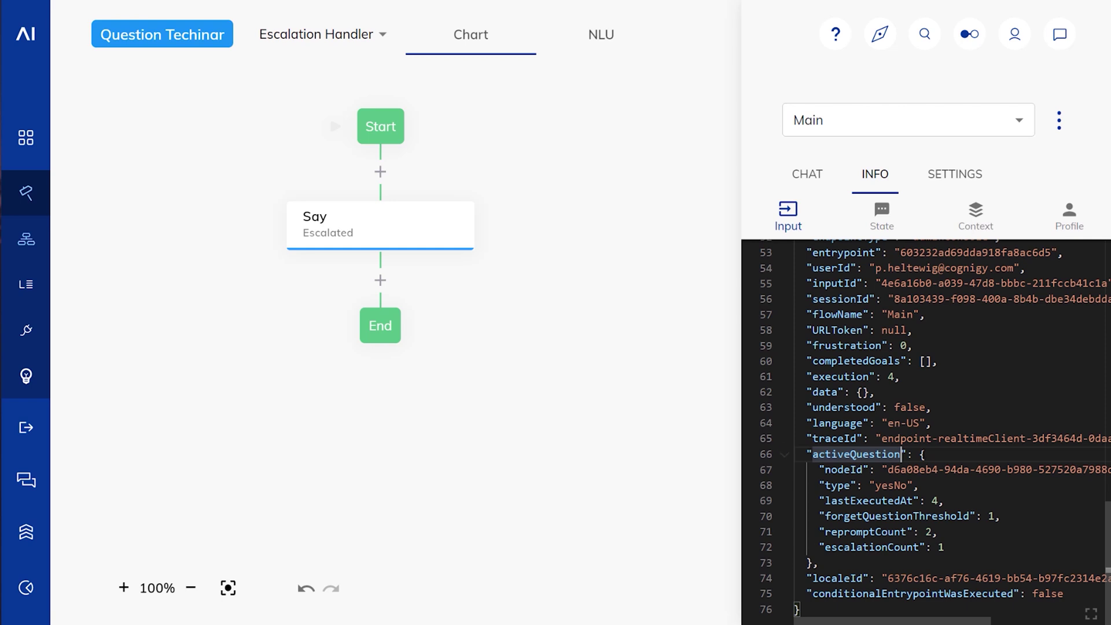
{"action": "left_click", "coordinate": [947, 454]}
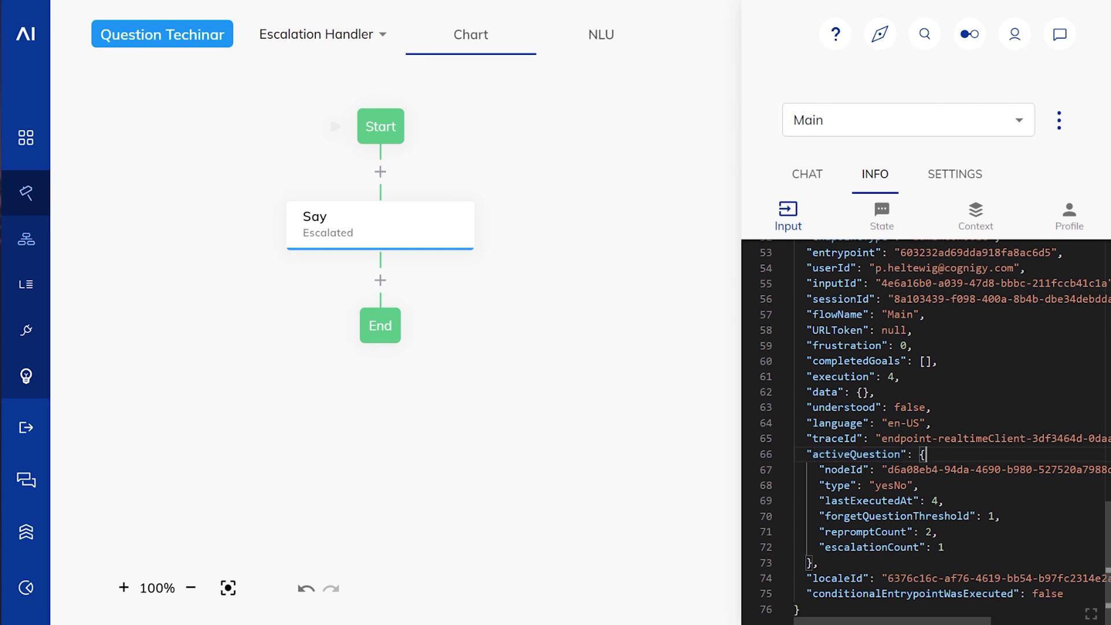
Step: Review activeQuestion's nodeId, yesNo type, lastExecutedAt 4, repromptCount 2, escalationCount 1, then add a node after Start
{"action": "double_click", "coordinate": [951, 470]}
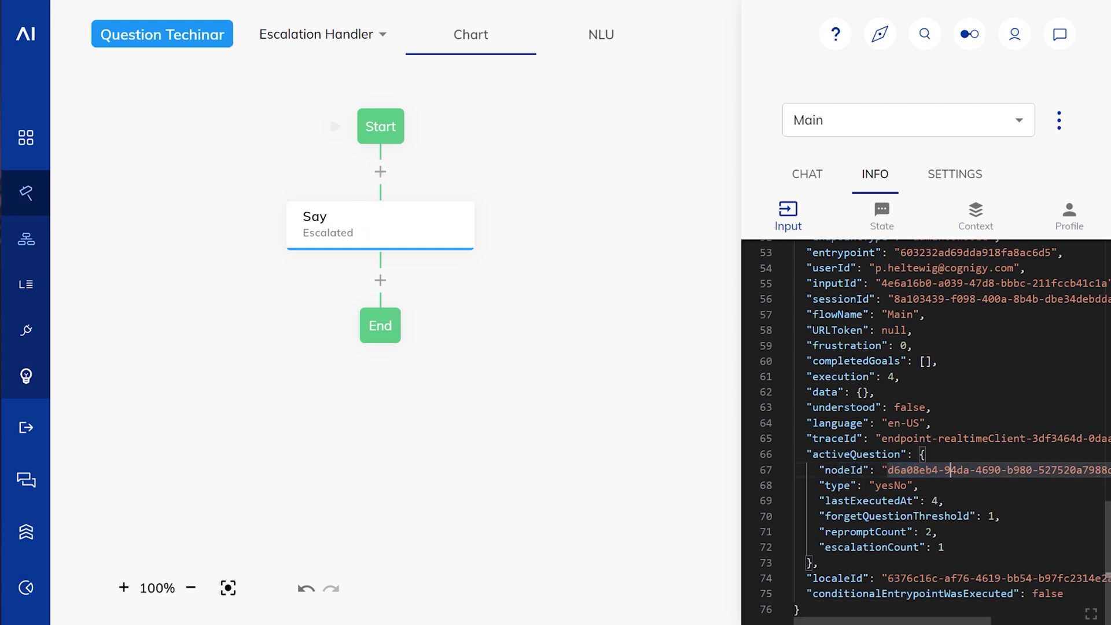
{"action": "left_click", "coordinate": [839, 485]}
{"action": "left_click", "coordinate": [888, 485]}
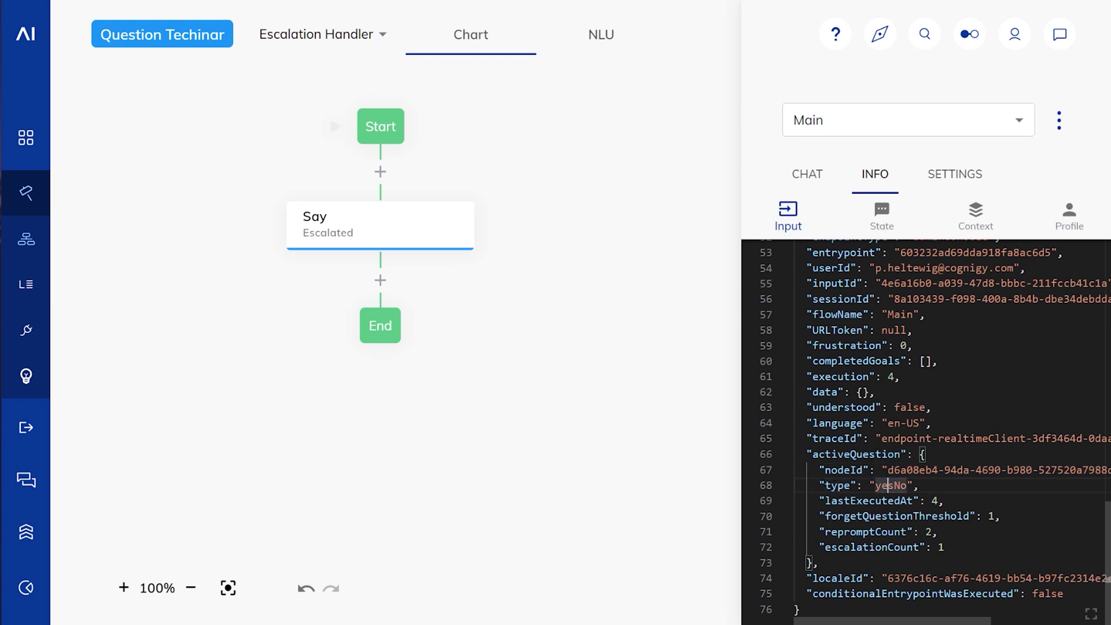
{"action": "left_click", "coordinate": [869, 501]}
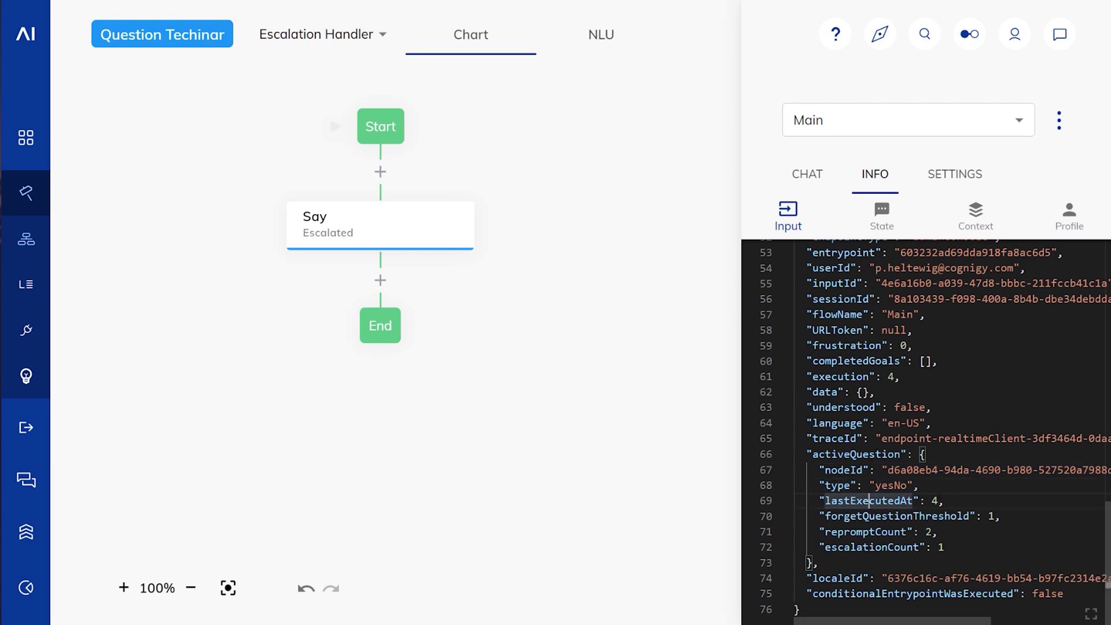
{"action": "left_click", "coordinate": [939, 501]}
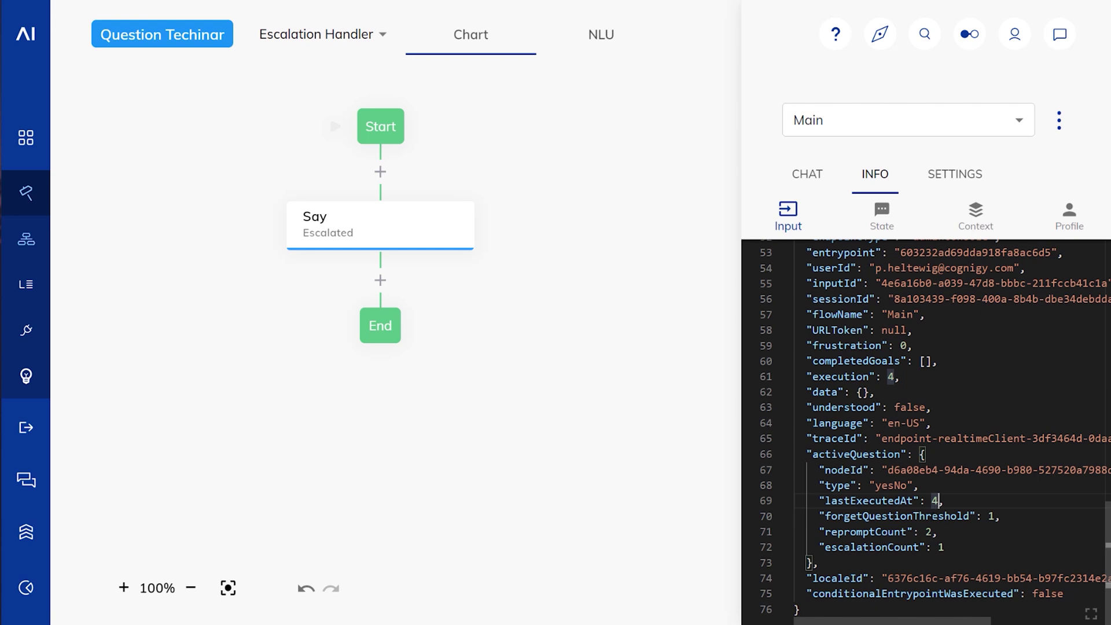
{"action": "left_click", "coordinate": [932, 516]}
{"action": "left_click", "coordinate": [952, 531]}
{"action": "left_click", "coordinate": [944, 546]}
{"action": "left_click", "coordinate": [381, 172]}
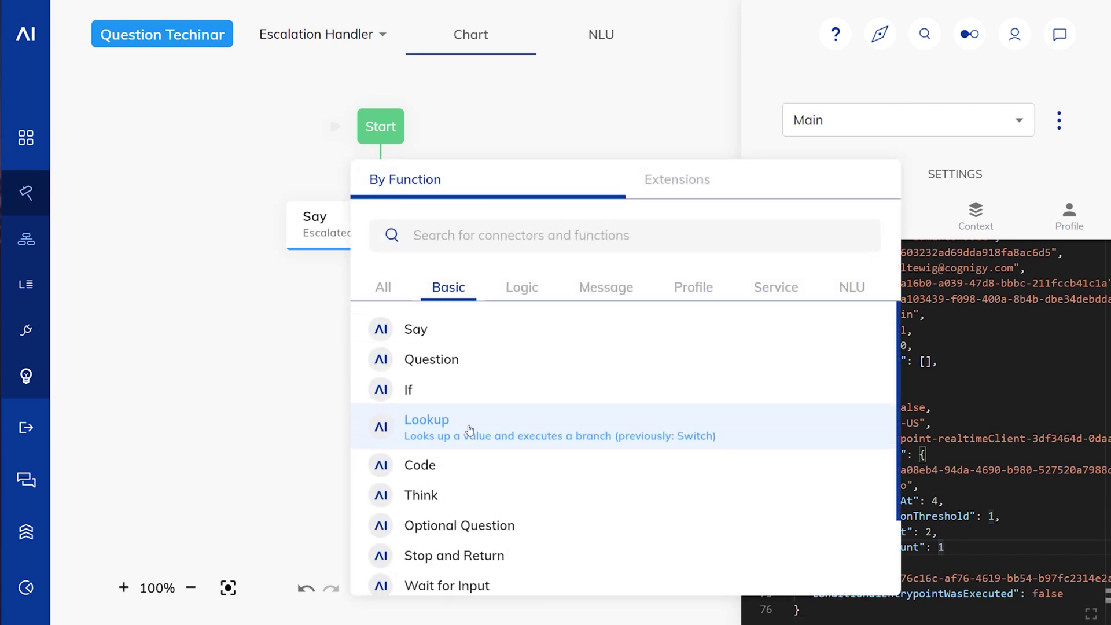
Step: Add a Lookup node after Start that switches on the CognigyScript value input.activeQuestion.type
{"action": "left_click", "coordinate": [457, 423]}
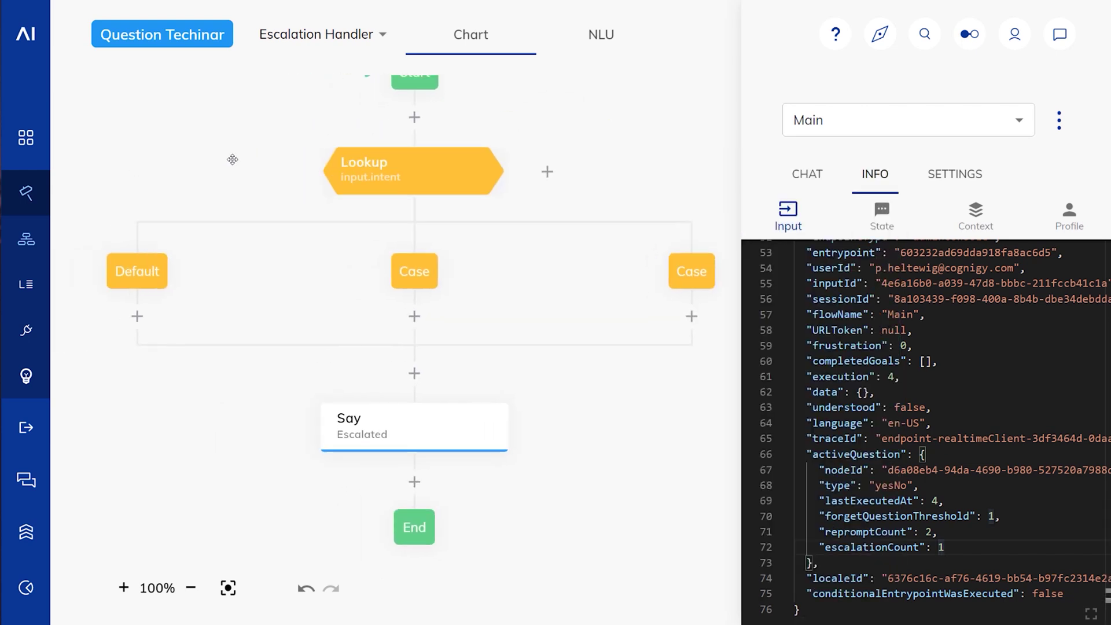
{"action": "left_click", "coordinate": [353, 166]}
{"action": "left_click", "coordinate": [480, 220]}
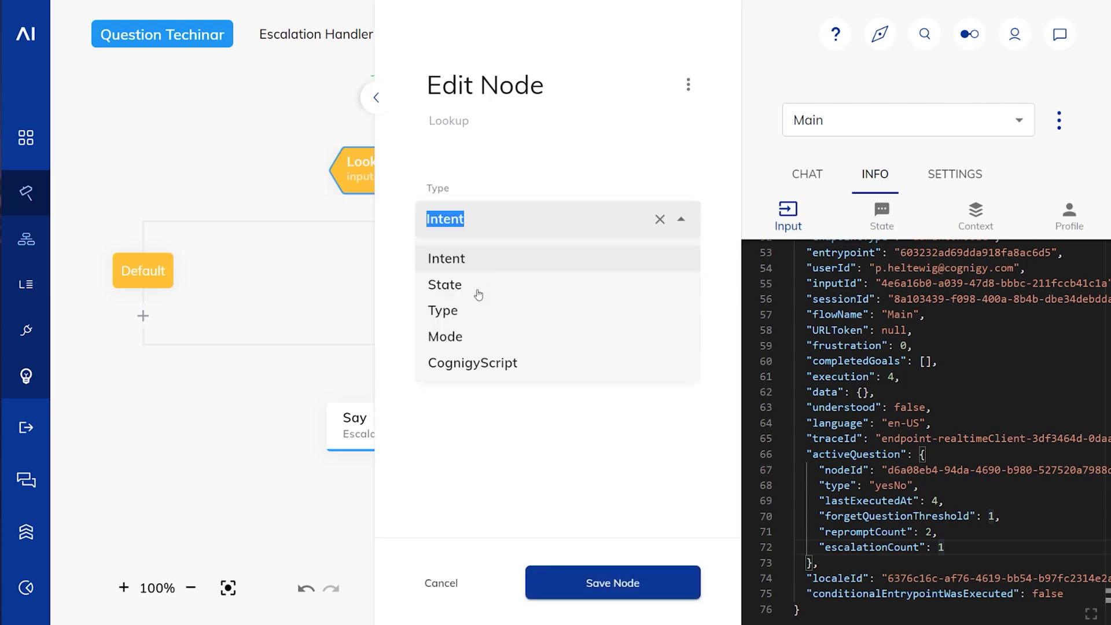
{"action": "left_click", "coordinate": [466, 362]}
{"action": "left_click_drag", "start_coordinate": [480, 291], "coordinate": [389, 284]}
{"action": "type", "text": "input.action"}
{"action": "key", "text": "BackSpace"}
{"action": "type", "text": "e"}
{"action": "type", "text": "Que"}
{"action": "key", "text": "BackSpace"}
{"action": "type", "text": "uestion.type"}
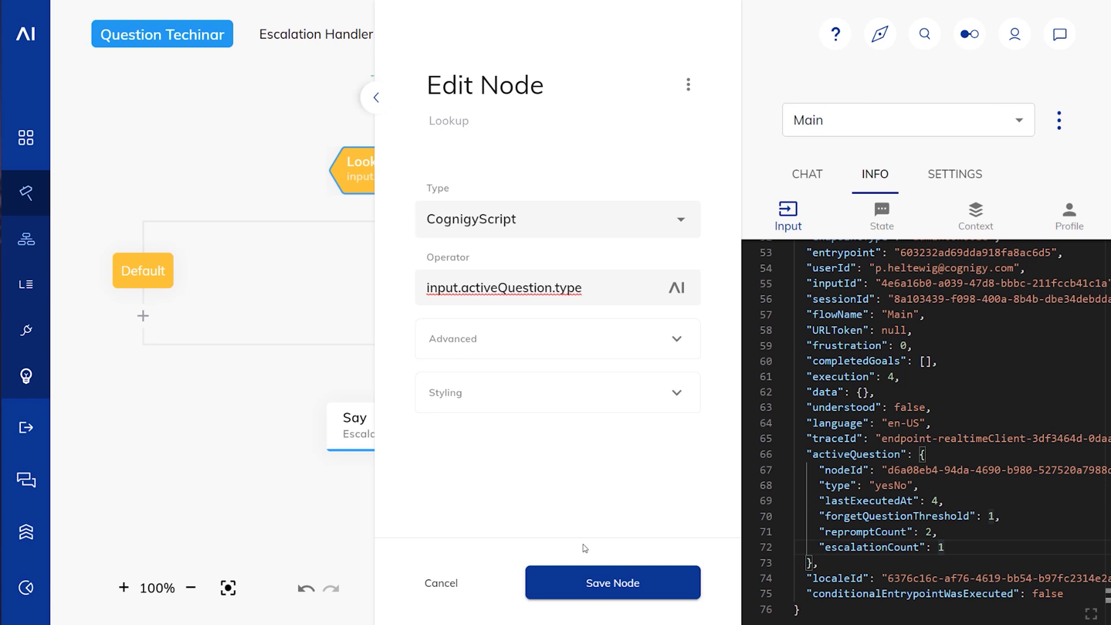
{"action": "left_click", "coordinate": [621, 581]}
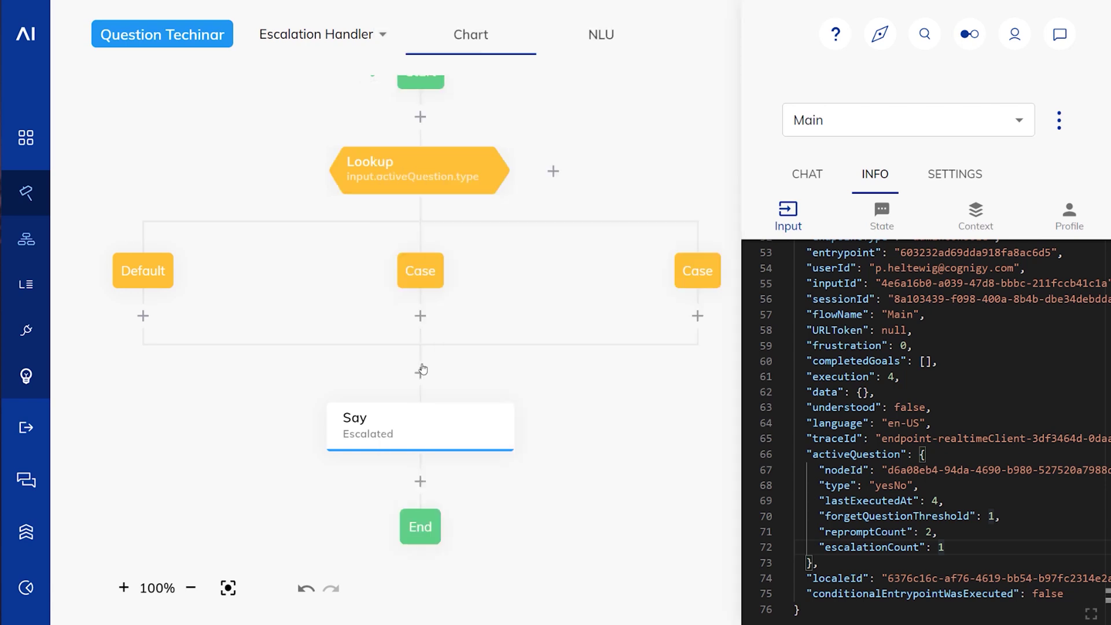
Step: Set the Lookup's two Case branches to yesNo and date
{"action": "left_click", "coordinate": [429, 280]}
{"action": "left_click", "coordinate": [500, 222]}
{"action": "type", "text": "yesNo"}
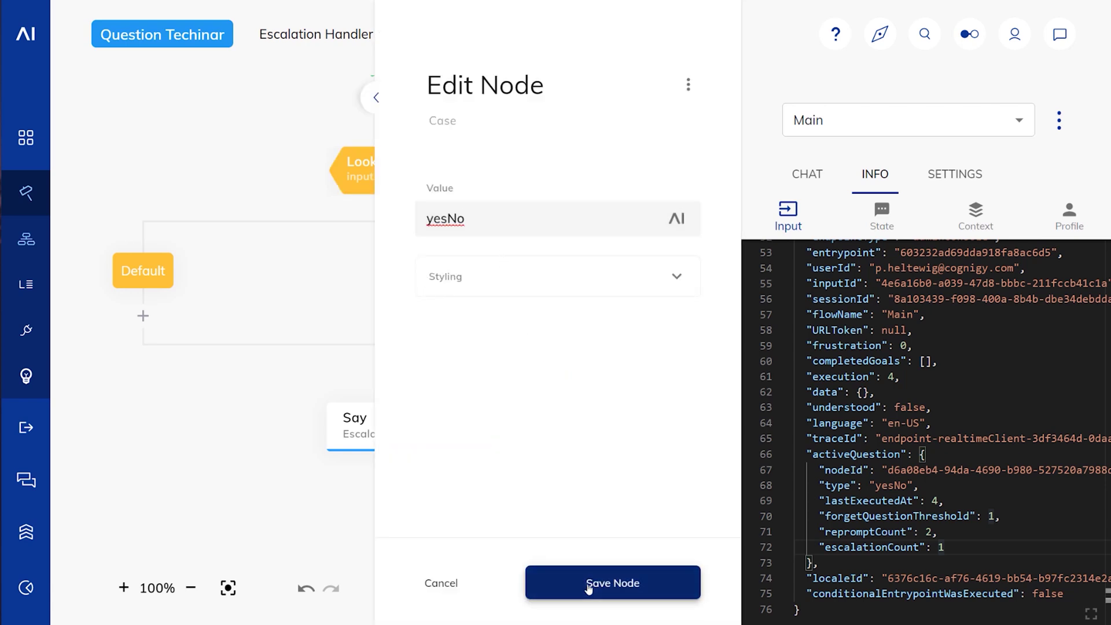
{"action": "left_click", "coordinate": [588, 582]}
{"action": "left_click", "coordinate": [684, 275]}
{"action": "type", "text": "date"}
{"action": "left_click", "coordinate": [634, 582]}
Step: Keep Escalated under Default; give yesNo and date Say nodes their yes-or-no and 'valid date like "tomorrow"' retry messages
{"action": "left_click_drag", "start_coordinate": [412, 427], "coordinate": [145, 318]}
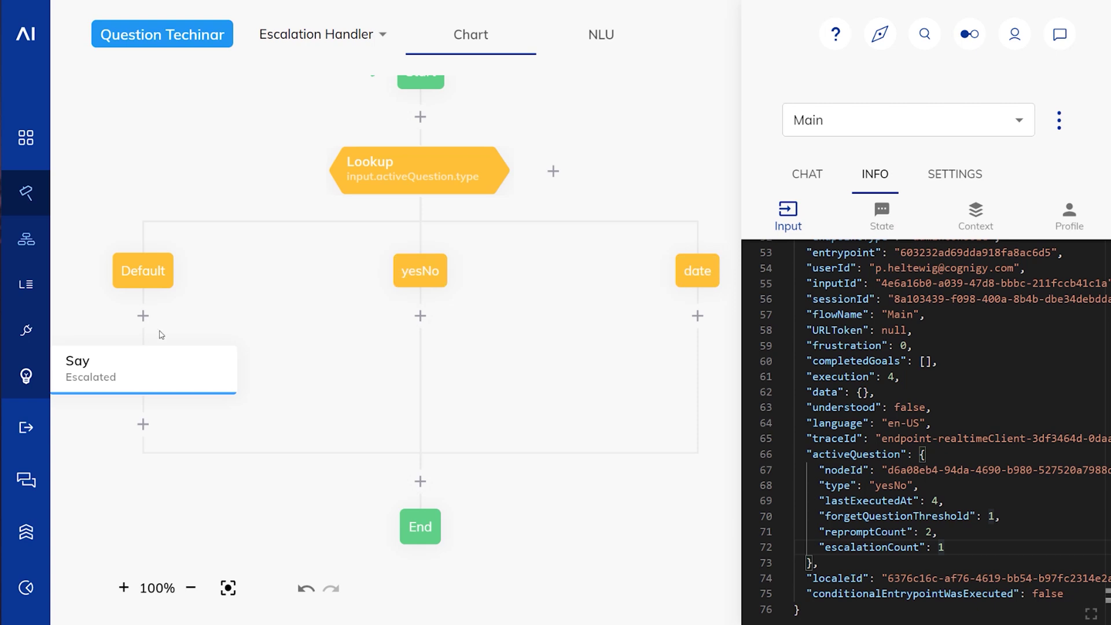
{"action": "left_click_drag", "start_coordinate": [161, 366], "coordinate": [421, 318]}
{"action": "left_click_drag", "start_coordinate": [446, 372], "coordinate": [700, 317]}
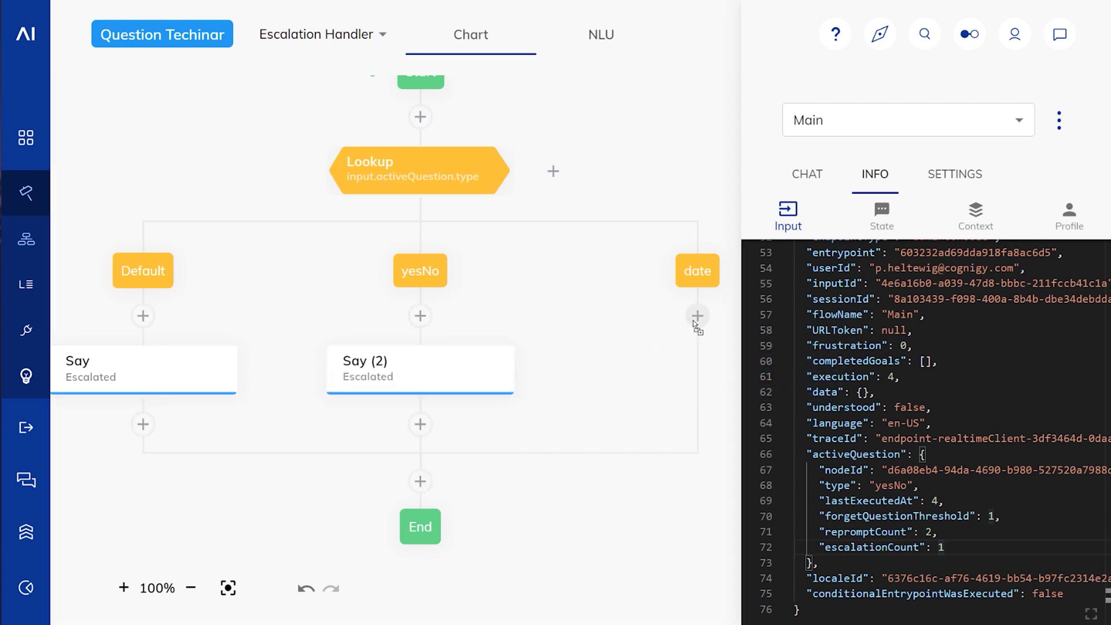
{"action": "left_click", "coordinate": [440, 375]}
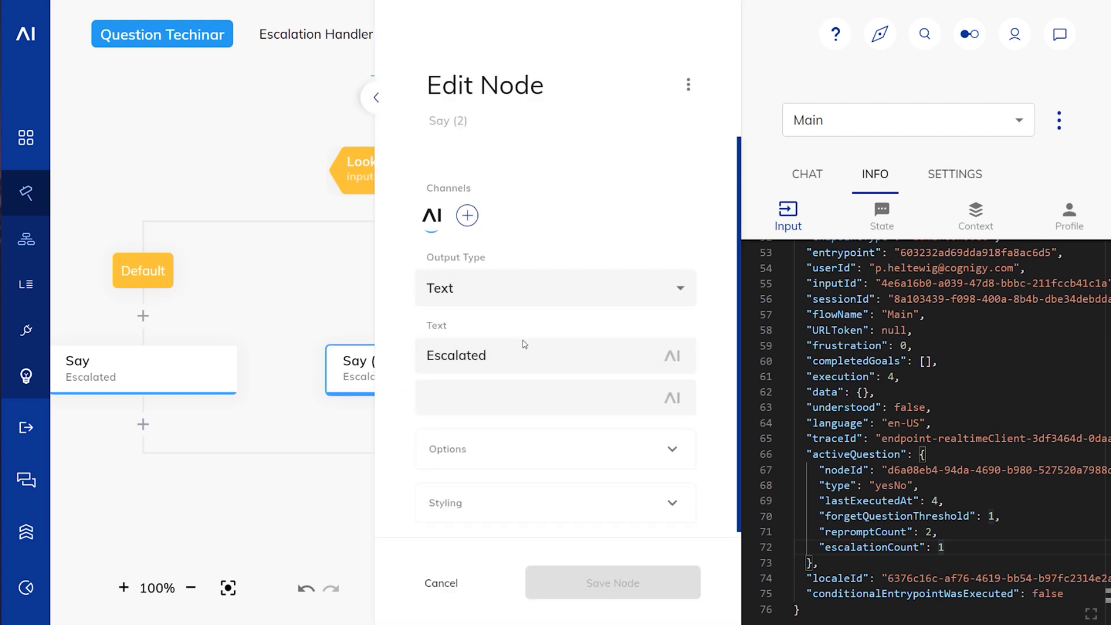
{"action": "type", "text": "You need "}
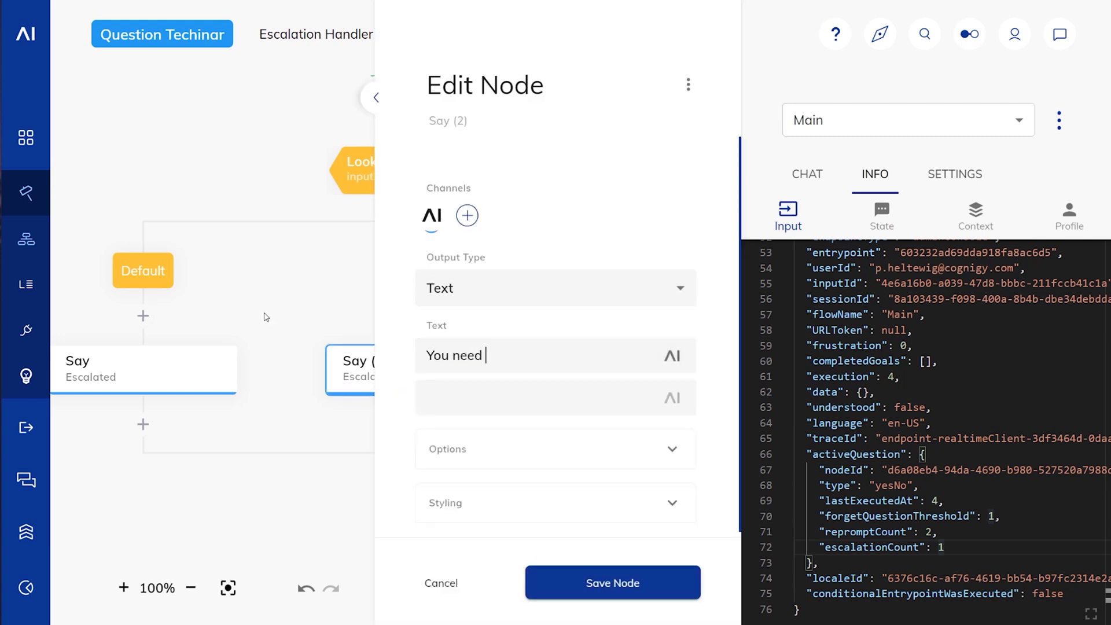
{"action": "type", "text": "to provide an"}
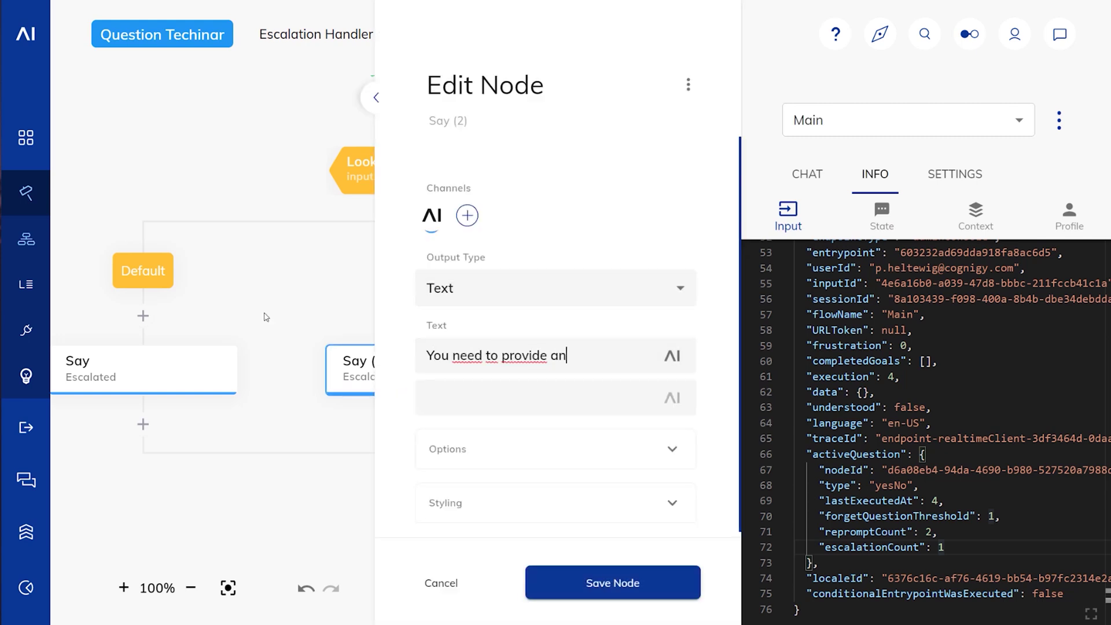
{"action": "type", "text": " answer like yes or no please"}
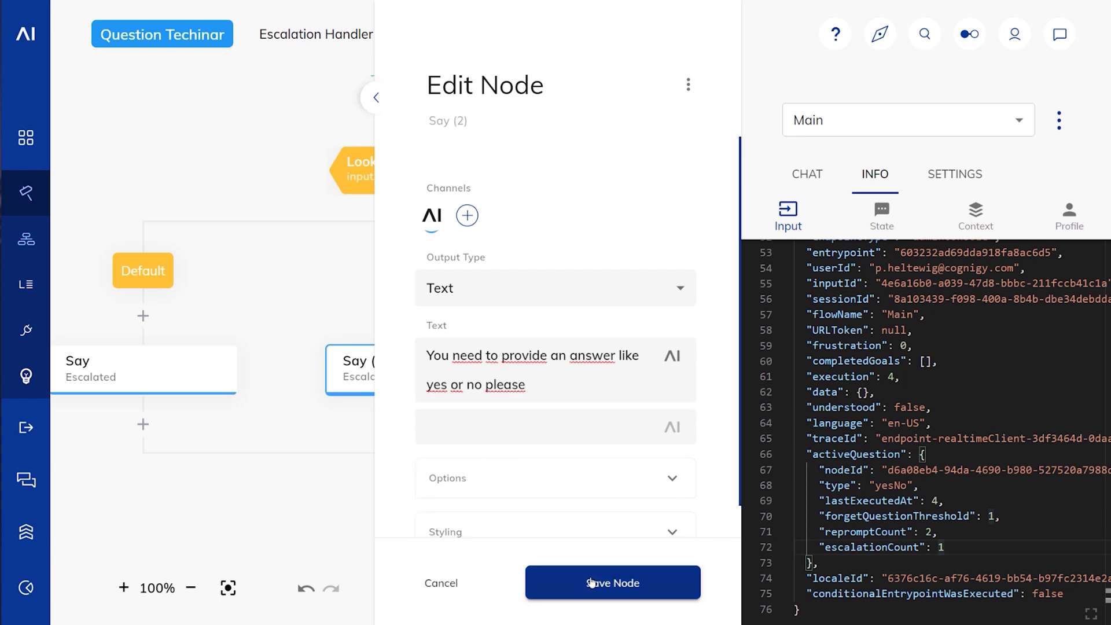
{"action": "left_click", "coordinate": [594, 583]}
{"action": "left_click", "coordinate": [661, 382]}
{"action": "left_click_drag", "start_coordinate": [516, 356], "coordinate": [415, 349]}
{"action": "type", "text": "You need t"}
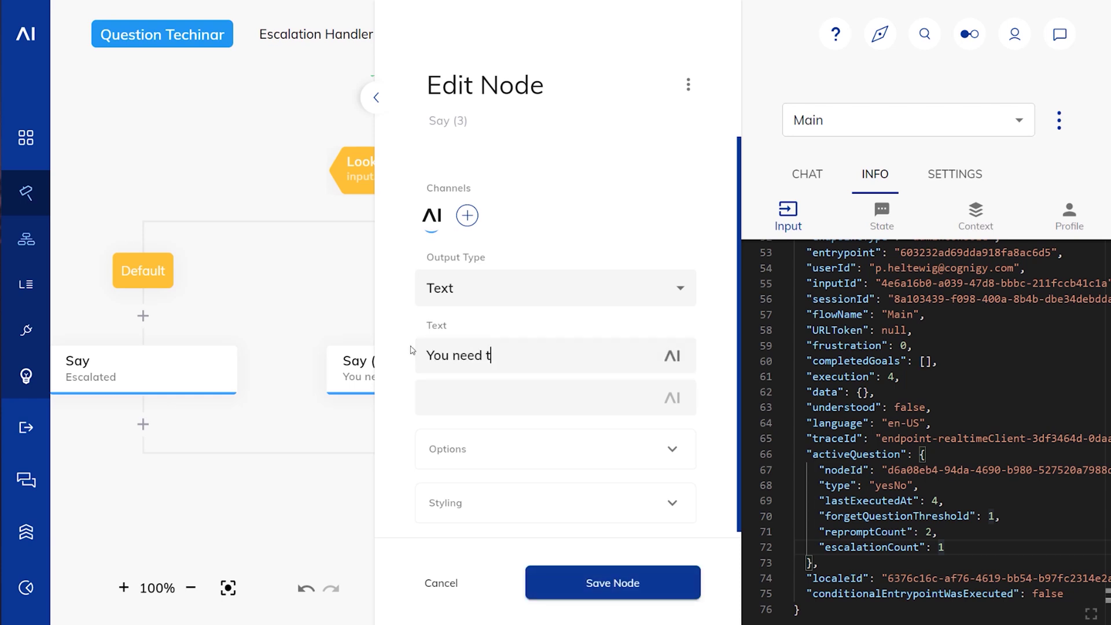
{"action": "type", "text": "o provide a valid date like \"to"}
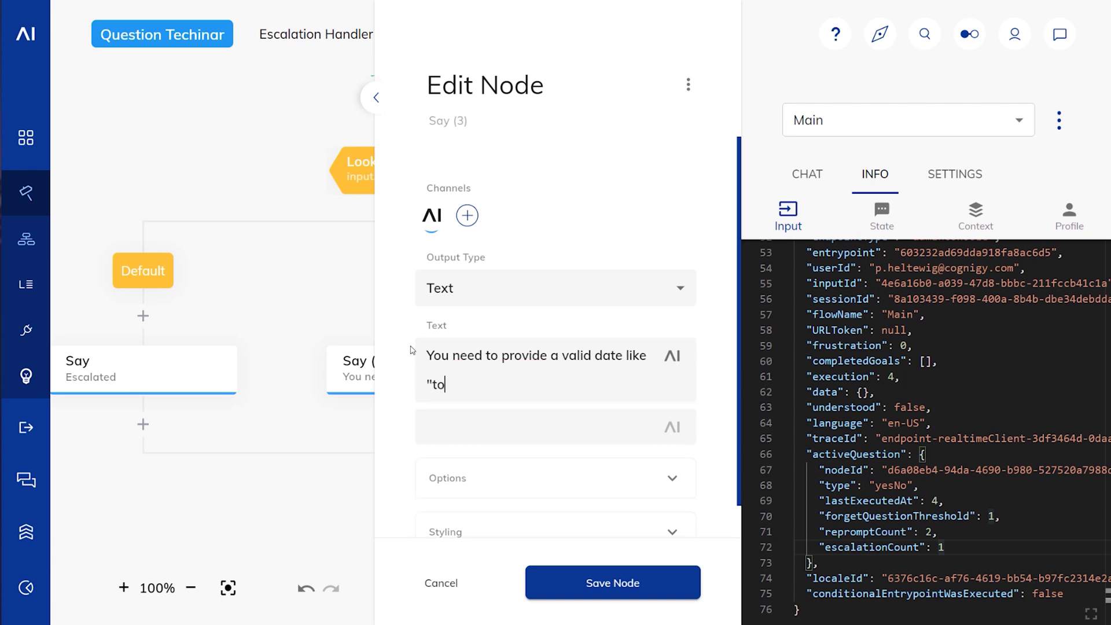
{"action": "type", "text": "morrow\" please"}
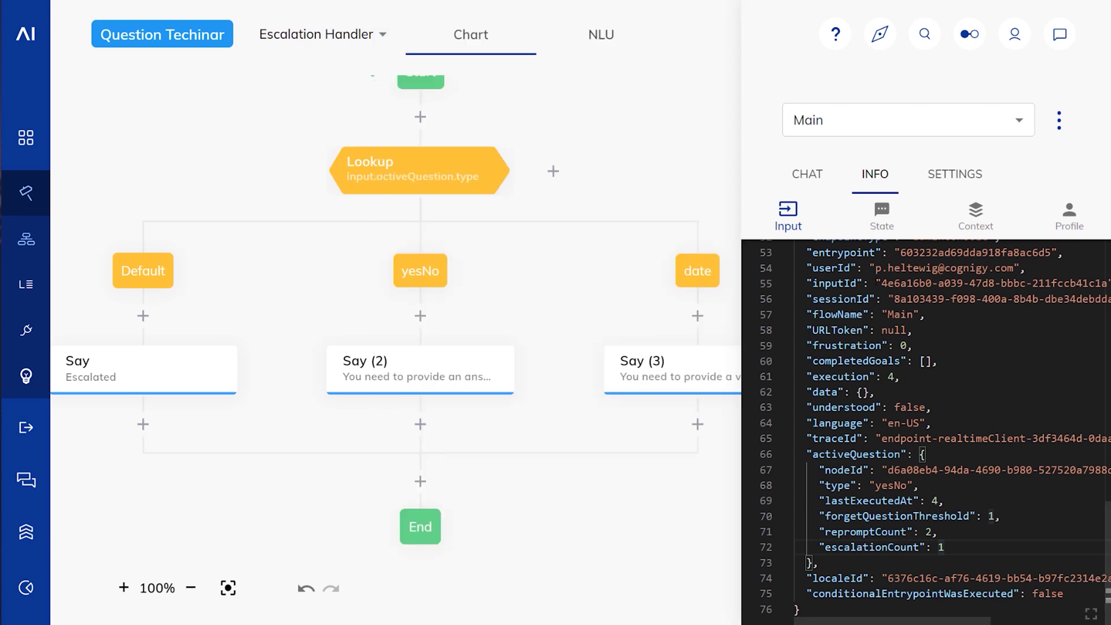
Step: Clear the test chat and send 'a' four times until the yes-or-no retry message appears
{"action": "left_click", "coordinate": [1059, 120]}
{"action": "left_click", "coordinate": [1042, 128]}
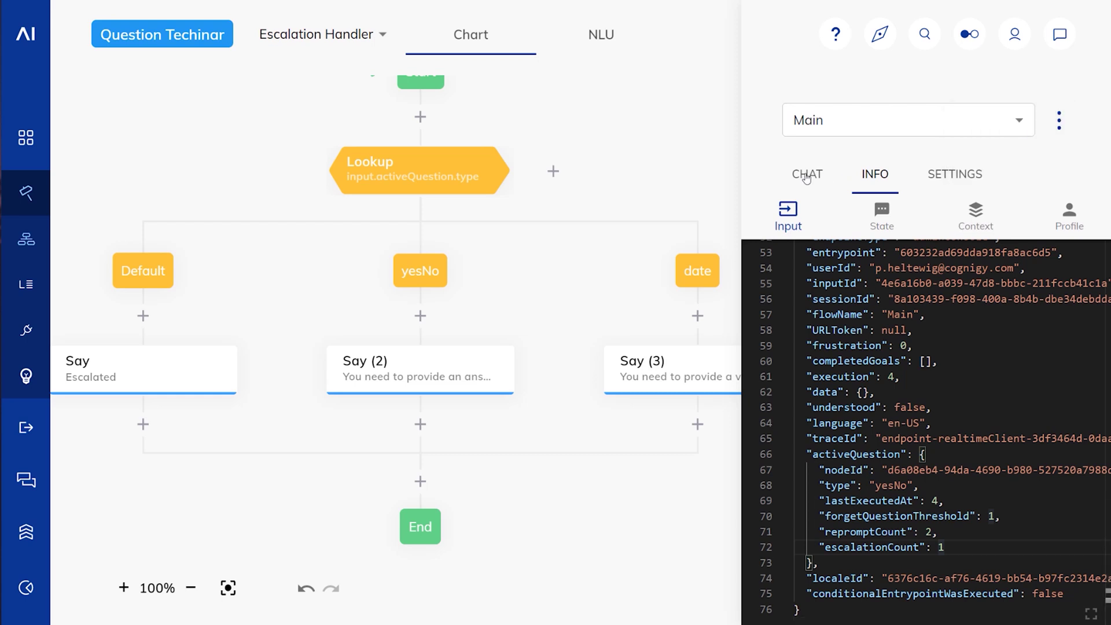
{"action": "type", "text": "a"}
{"action": "key", "text": "Return"}
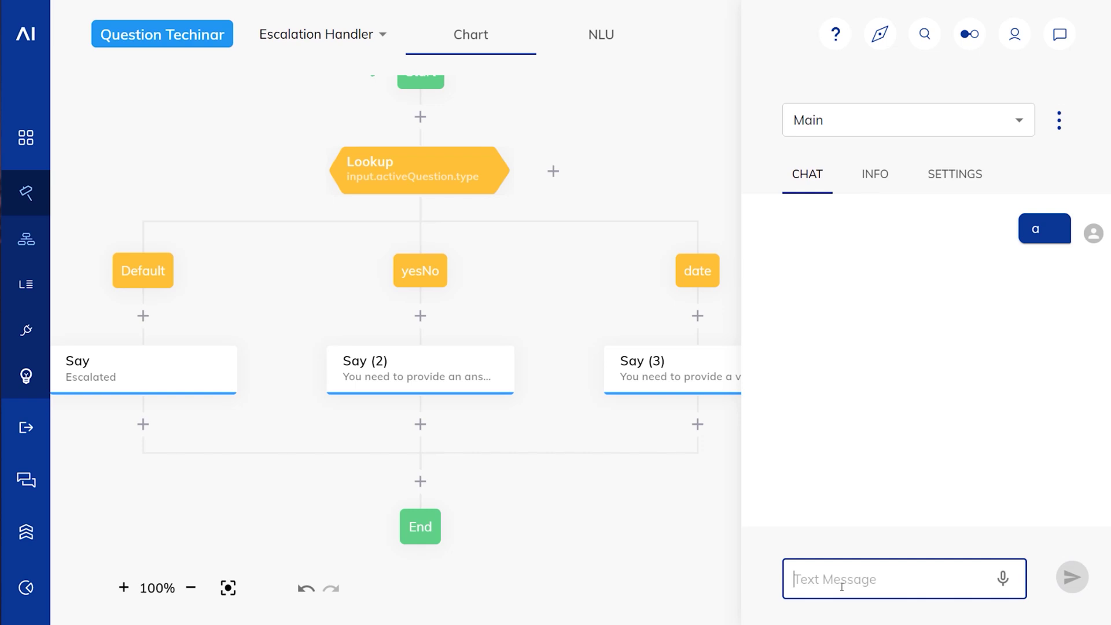
{"action": "type", "text": "a"}
{"action": "key", "text": "Return"}
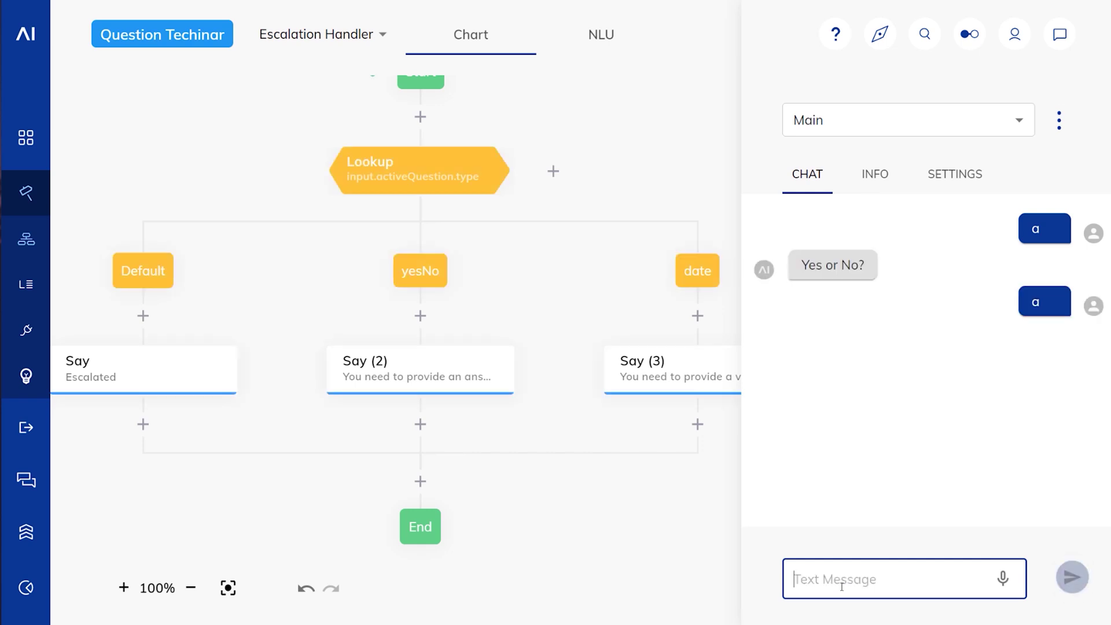
{"action": "type", "text": "a"}
{"action": "key", "text": "Return"}
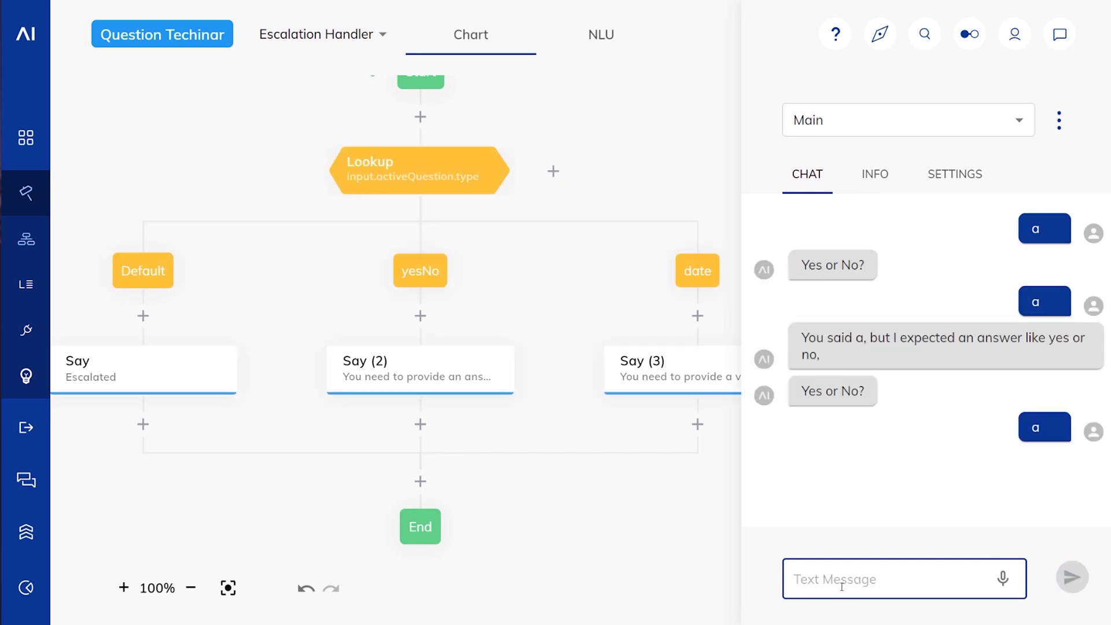
{"action": "type", "text": "a"}
{"action": "key", "text": "Return"}
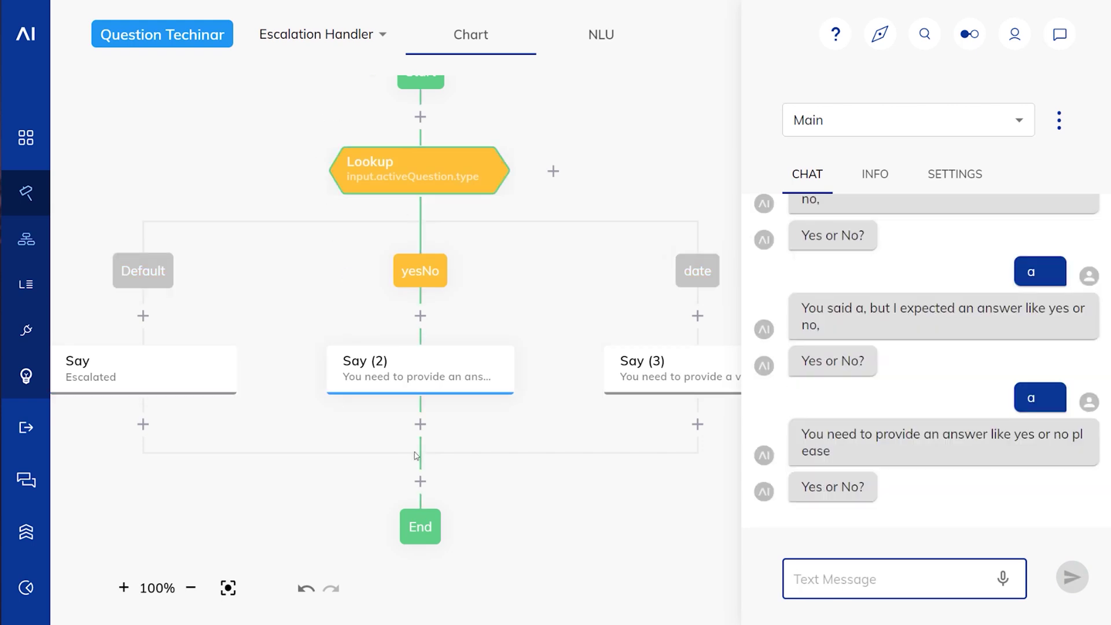
Step: Add 'Really please say yes or no' and 'YES OR NO' variants to Say (2), set to Linear order
{"action": "left_click", "coordinate": [422, 373]}
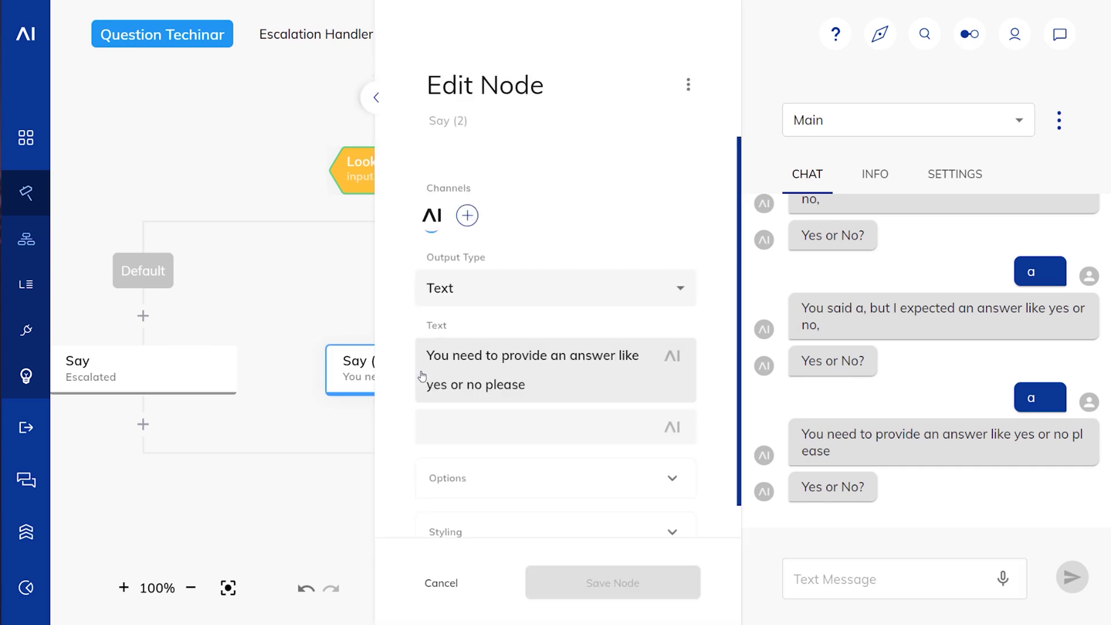
{"action": "left_click", "coordinate": [471, 431]}
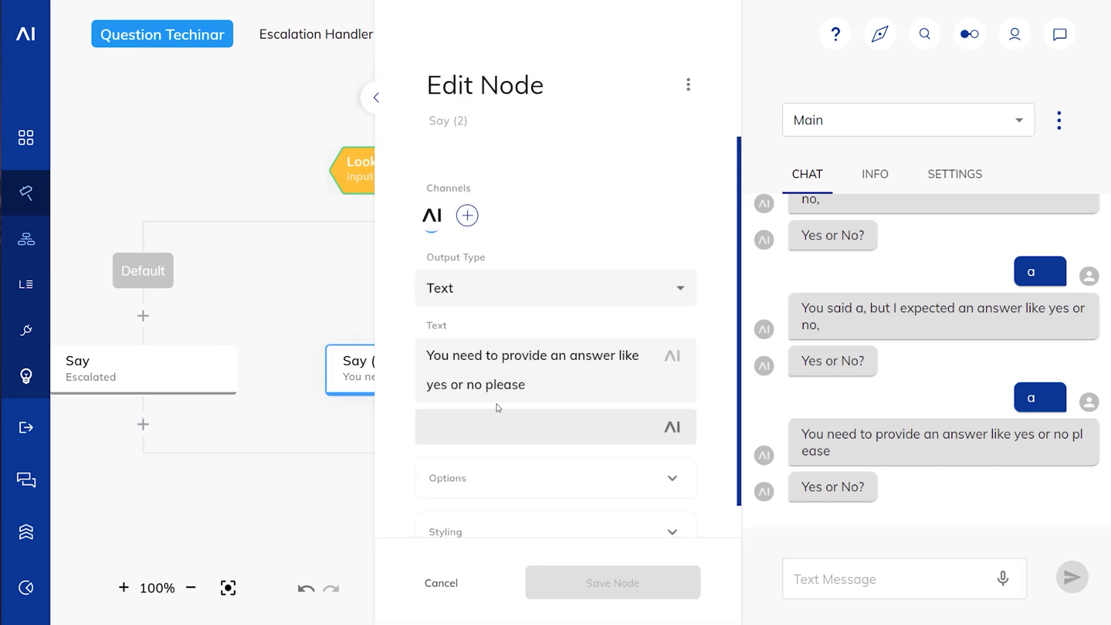
{"action": "type", "text": "Really please say yes or no"}
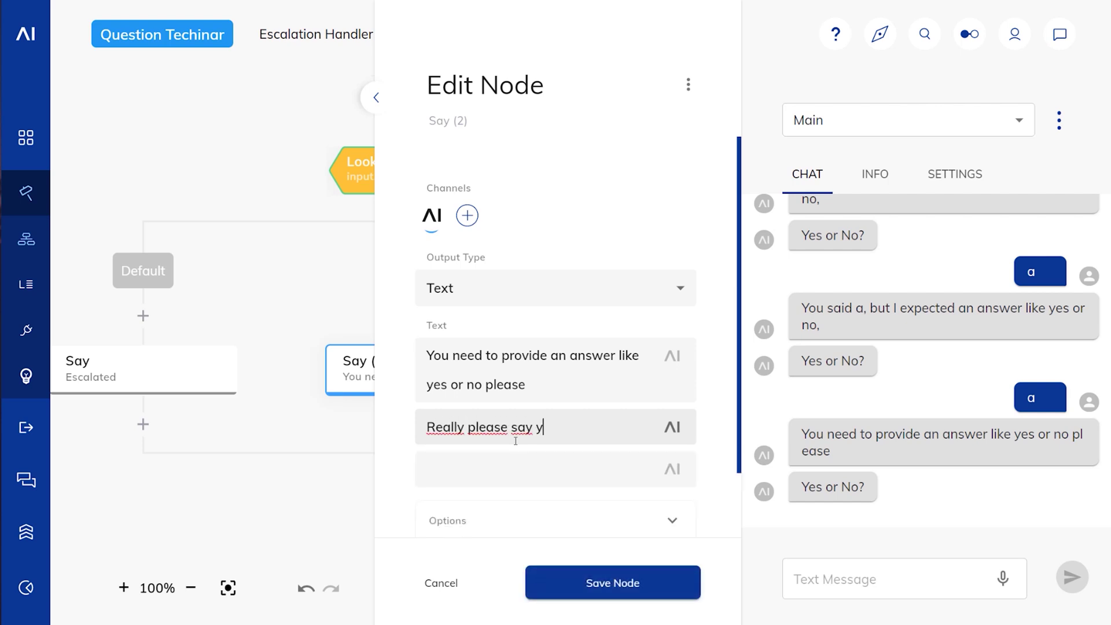
{"action": "left_click", "coordinate": [510, 457]}
{"action": "type", "text": "YES OR NI"}
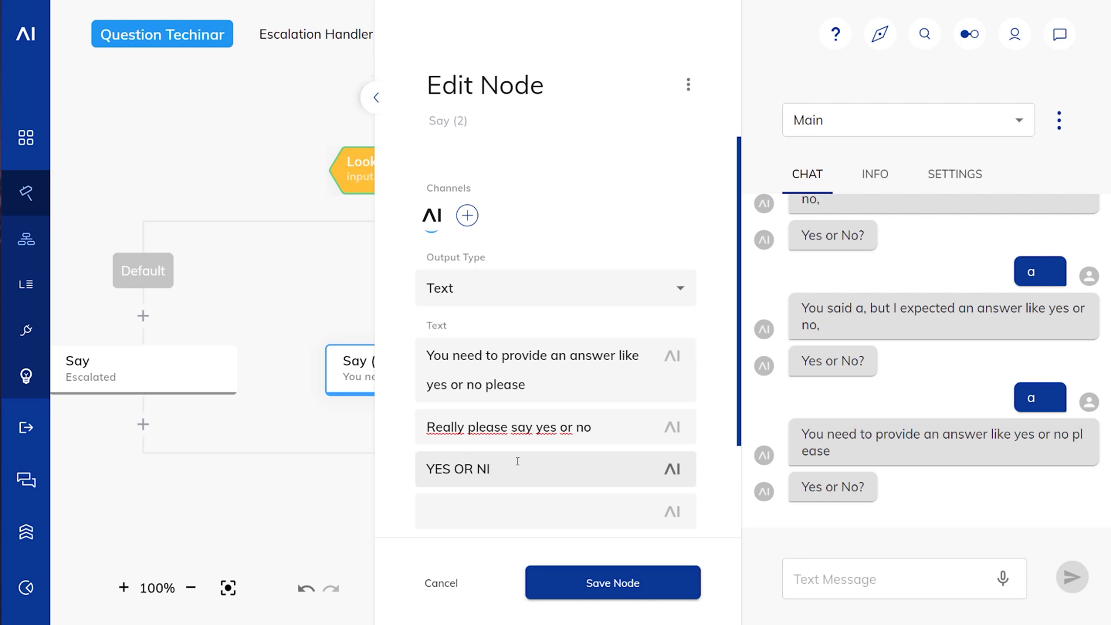
{"action": "scroll", "coordinate": [518, 461], "scroll_direction": "down", "scroll_amount": 2}
{"action": "left_click", "coordinate": [521, 445]}
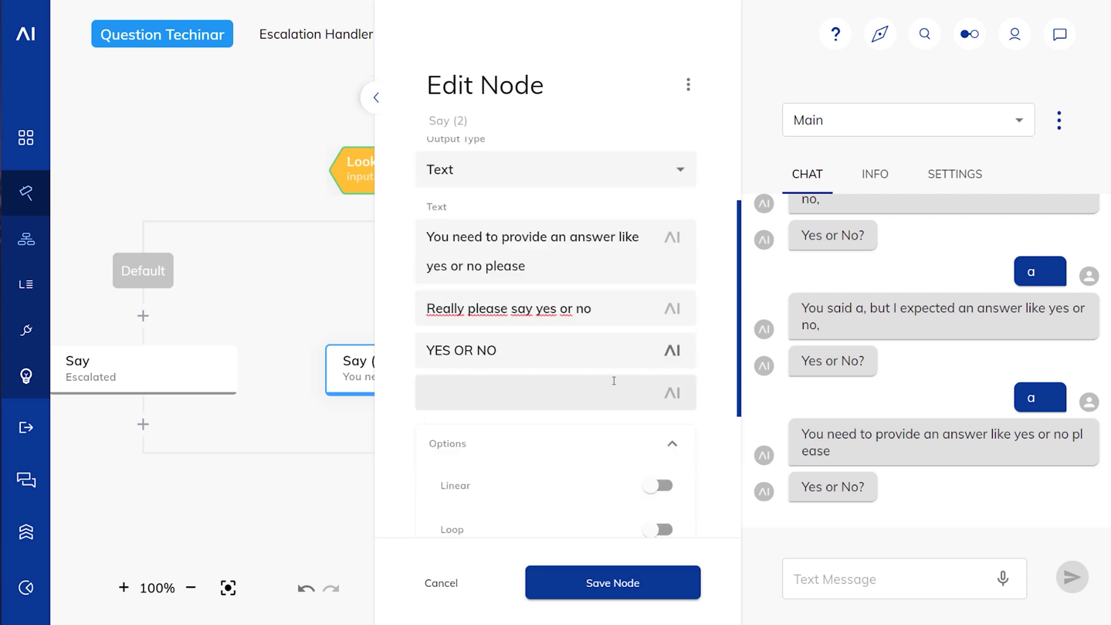
{"action": "scroll", "coordinate": [637, 365], "scroll_direction": "down", "scroll_amount": 3}
{"action": "left_click", "coordinate": [660, 337]}
{"action": "left_click", "coordinate": [666, 602]}
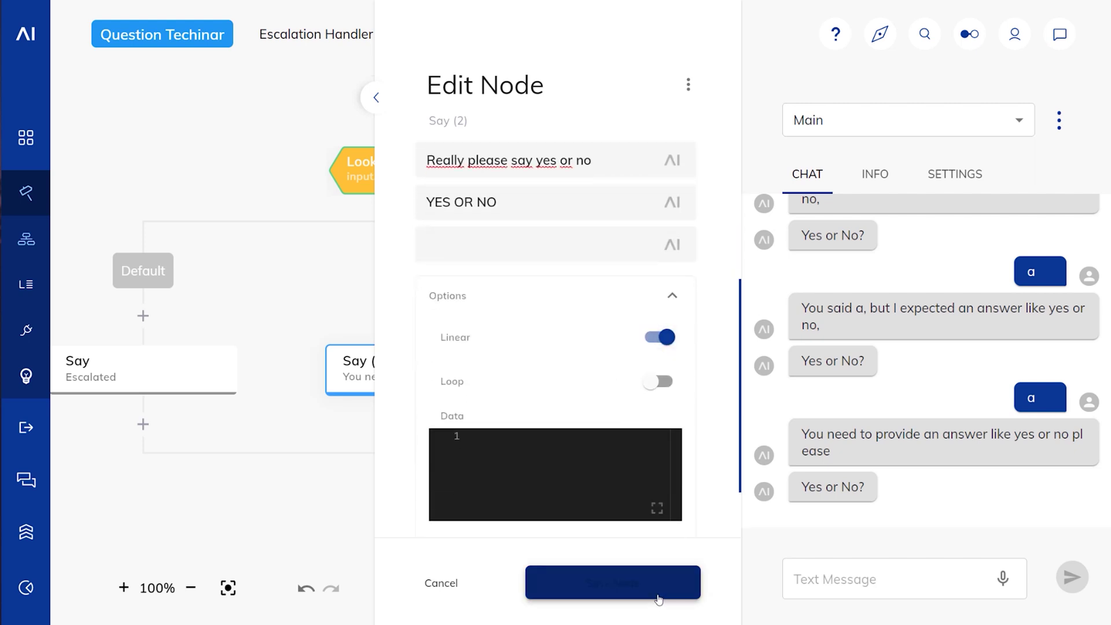
Step: Send the wrong answer 'a' twice in the test chat
{"action": "left_click", "coordinate": [826, 573]}
{"action": "type", "text": "a"}
{"action": "key", "text": "Return"}
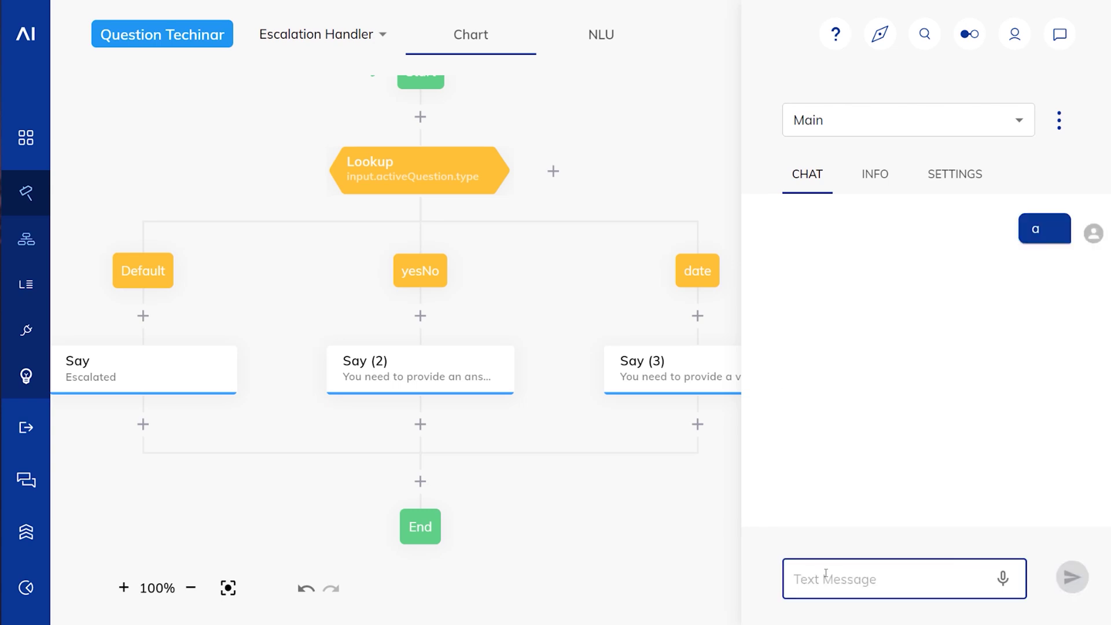
{"action": "type", "text": "a"}
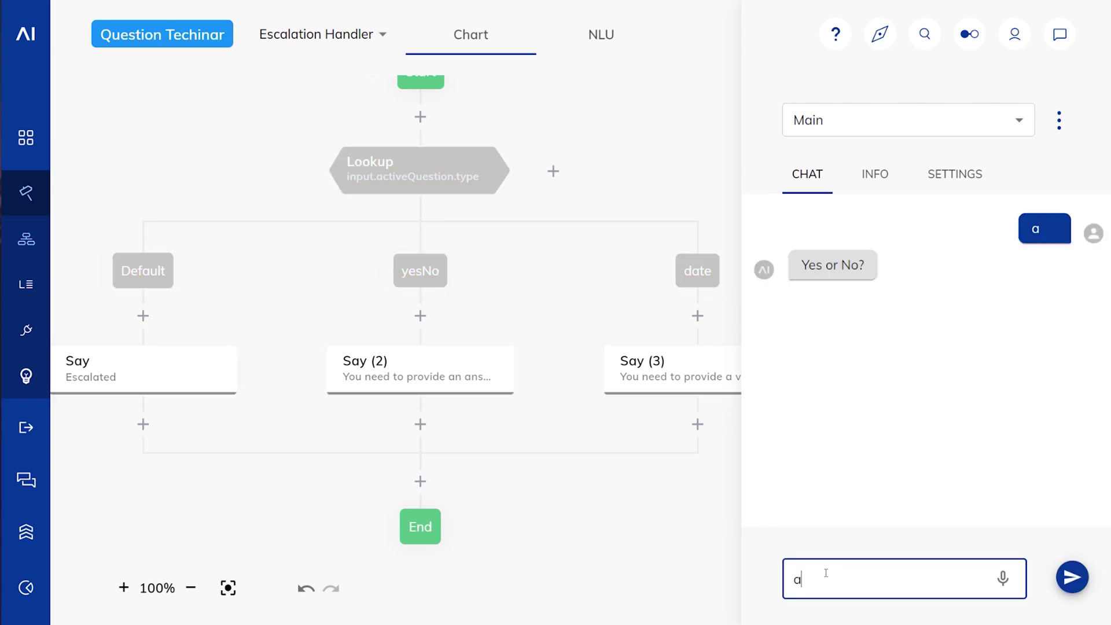
{"action": "key", "text": "Return"}
Step: Send 'a' four more times to see each escalation variant, ending with 'YES OR NO'
{"action": "type", "text": "a"}
{"action": "key", "text": "Return"}
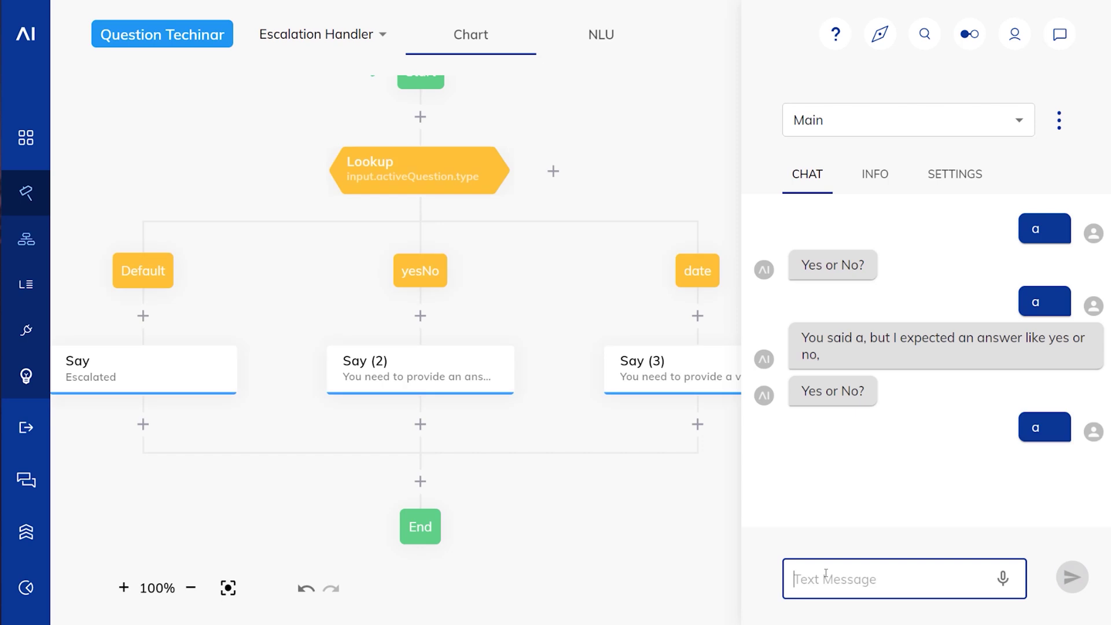
{"action": "type", "text": "a"}
{"action": "key", "text": "Return"}
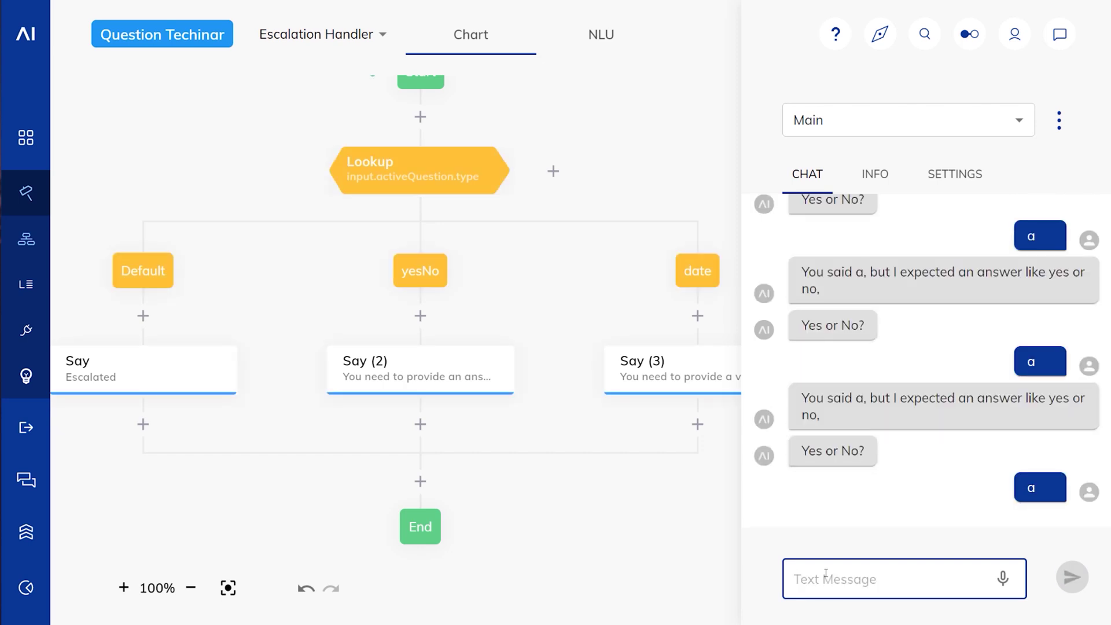
{"action": "type", "text": "a"}
{"action": "key", "text": "Return"}
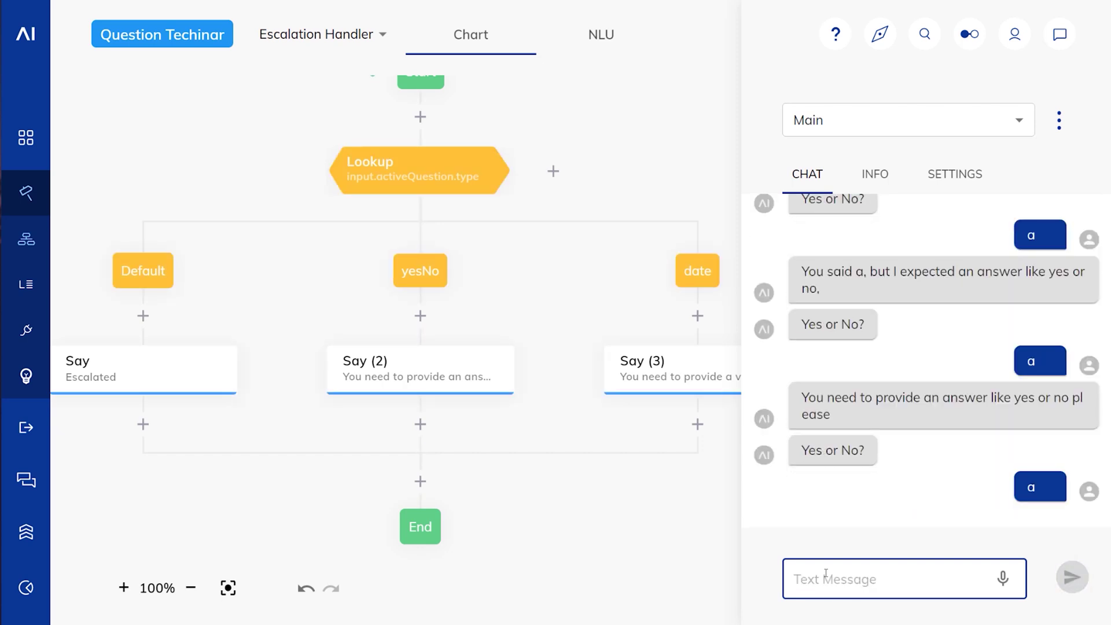
{"action": "type", "text": "a"}
{"action": "key", "text": "Return"}
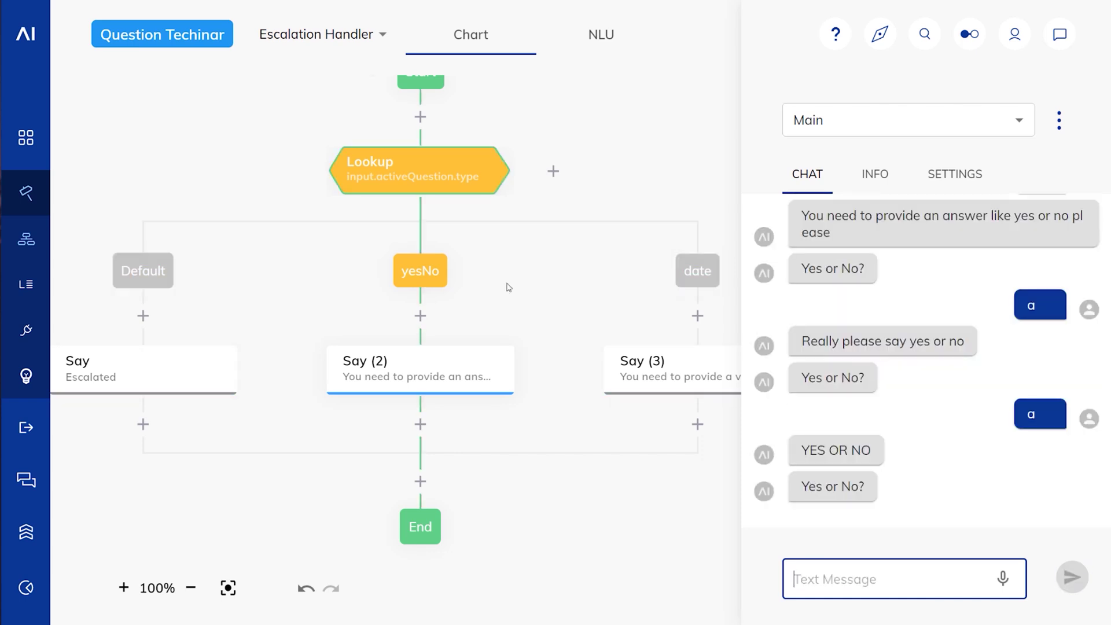
Step: Dismiss the node type list and open the flow dropdown next to Escalation Handler
{"action": "left_click", "coordinate": [419, 316]}
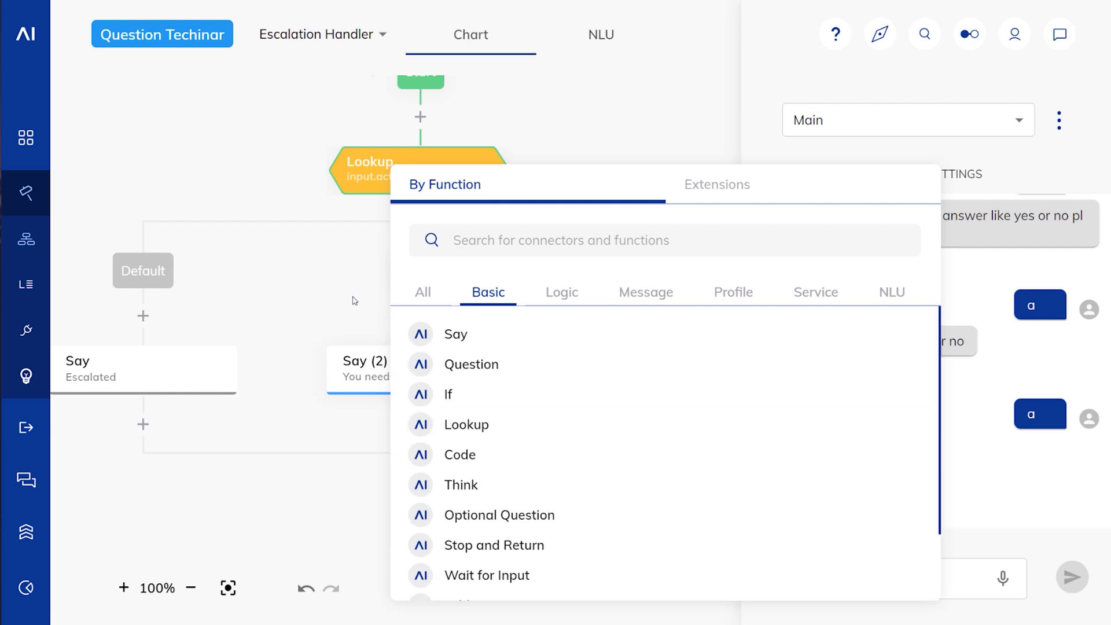
{"action": "left_click", "coordinate": [355, 301]}
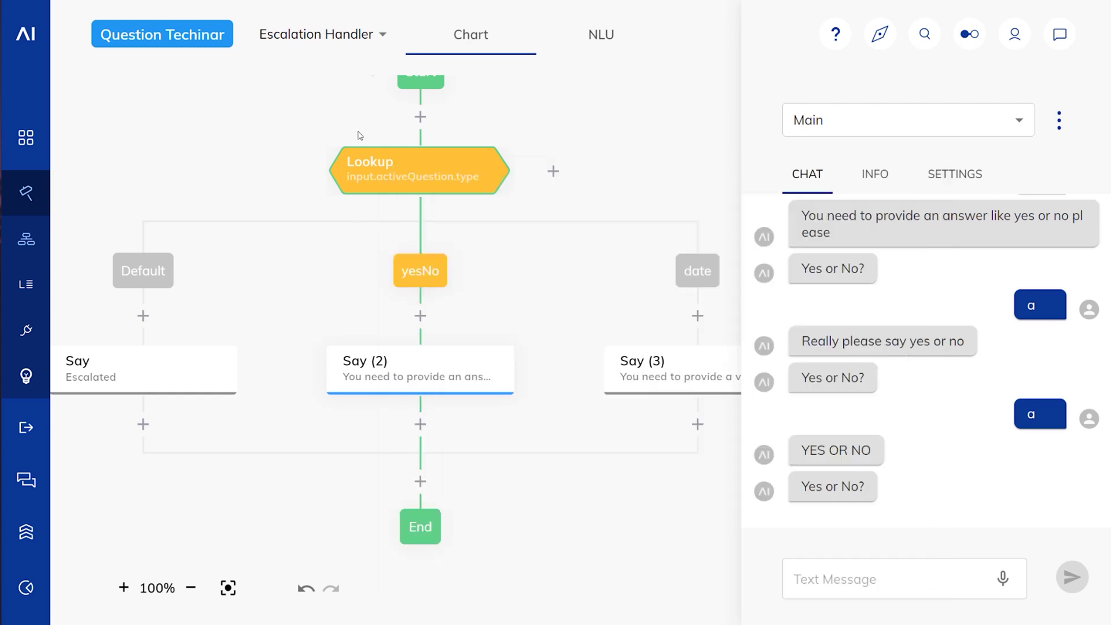
{"action": "left_click", "coordinate": [384, 35]}
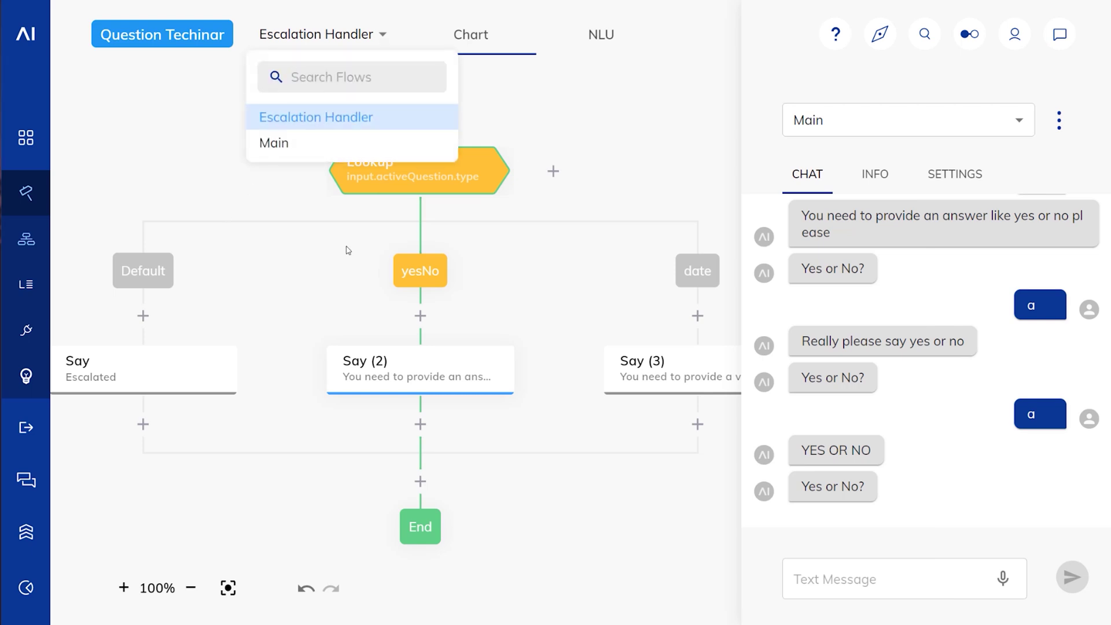
Step: In the Main flow, insert a Date Question node asking 'when' before the Say node
{"action": "left_click", "coordinate": [276, 143]}
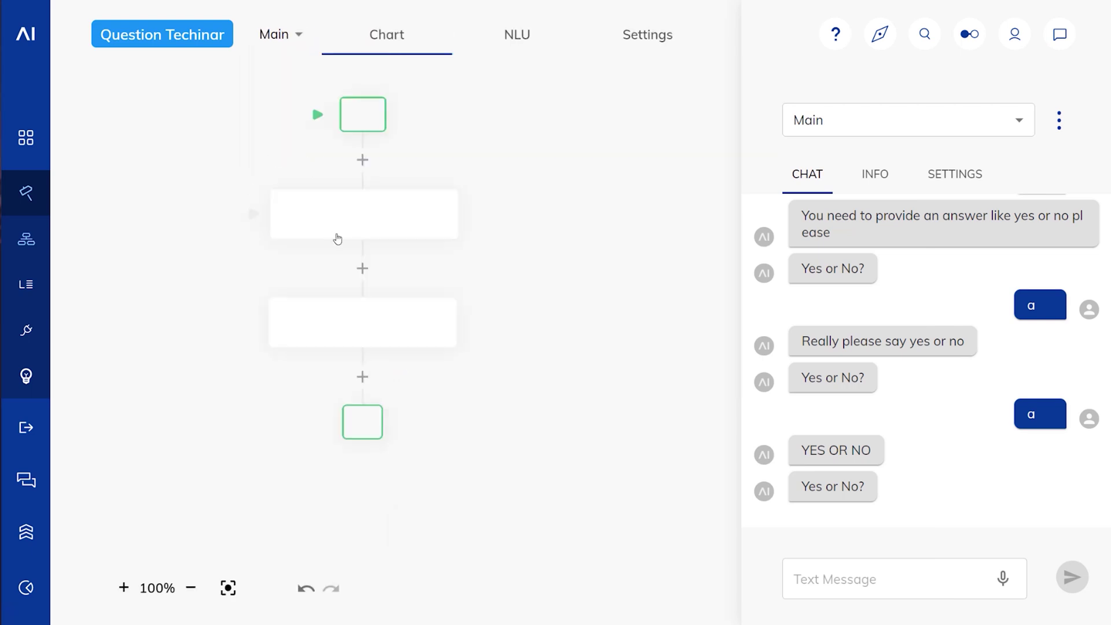
{"action": "left_click", "coordinate": [334, 217]}
{"action": "scroll", "coordinate": [521, 347], "scroll_direction": "down", "scroll_amount": 4}
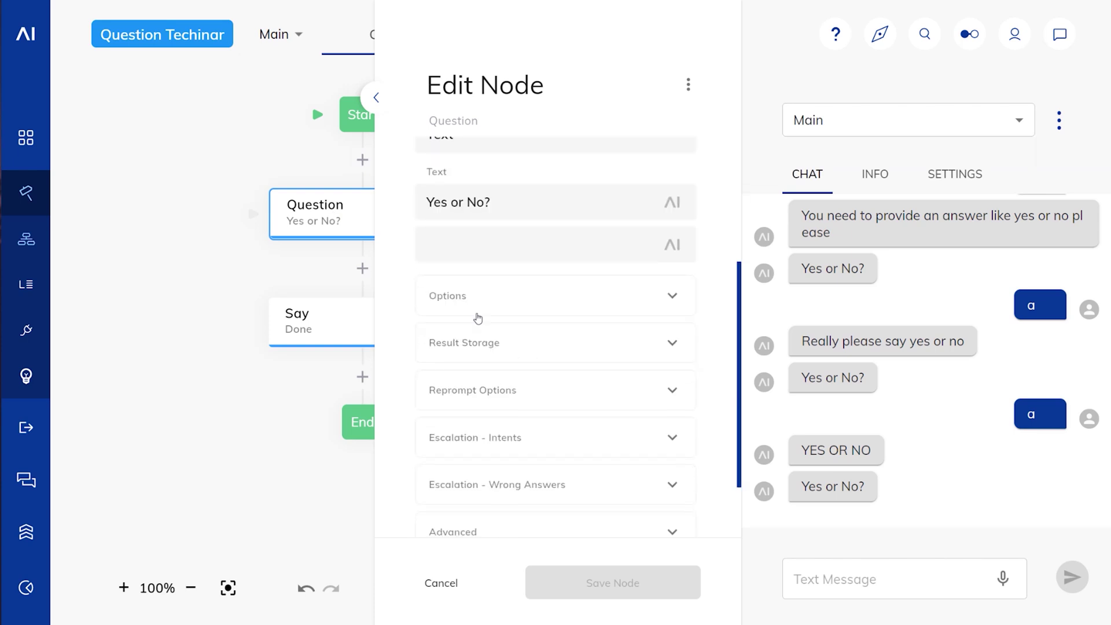
{"action": "left_click", "coordinate": [182, 240]}
{"action": "left_click", "coordinate": [362, 268]}
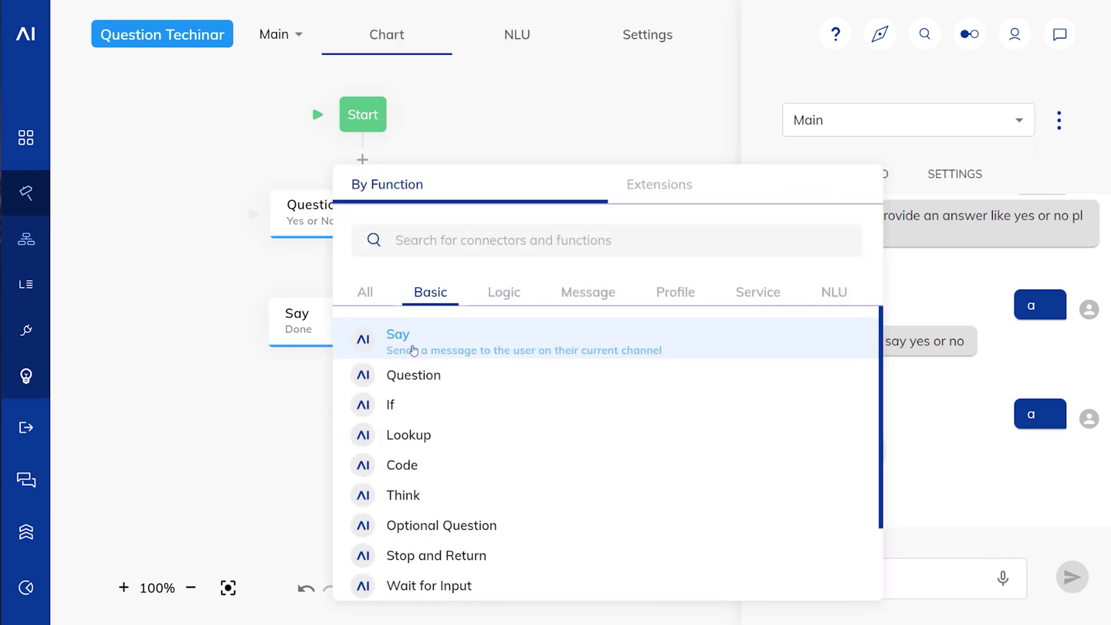
{"action": "left_click", "coordinate": [409, 349]}
{"action": "left_click", "coordinate": [379, 335]}
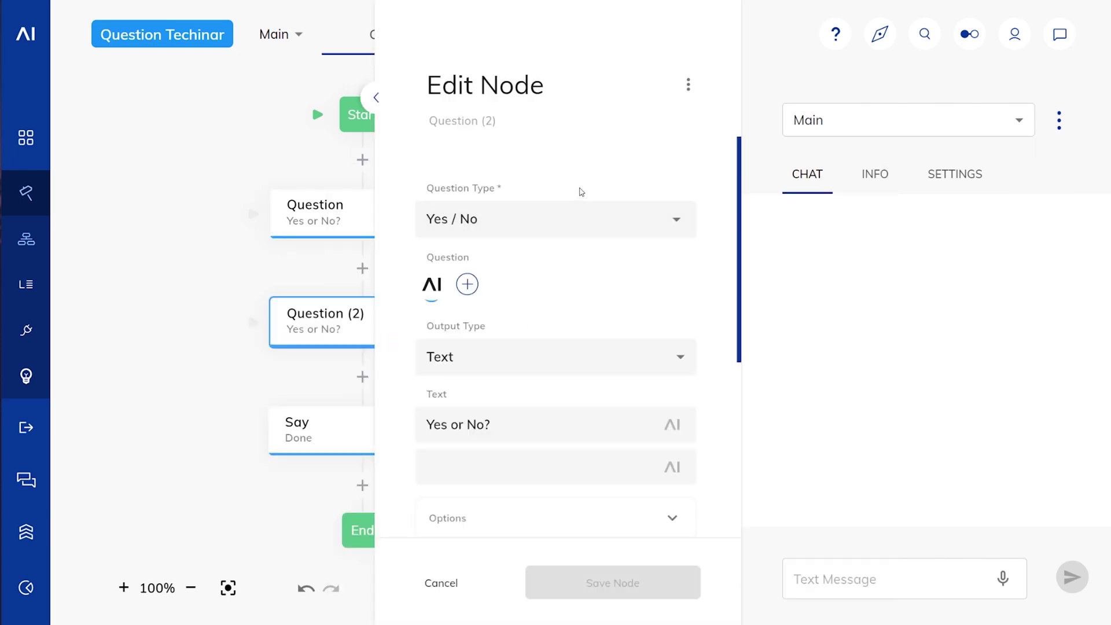
{"action": "left_click", "coordinate": [671, 224]}
{"action": "left_click", "coordinate": [449, 361]}
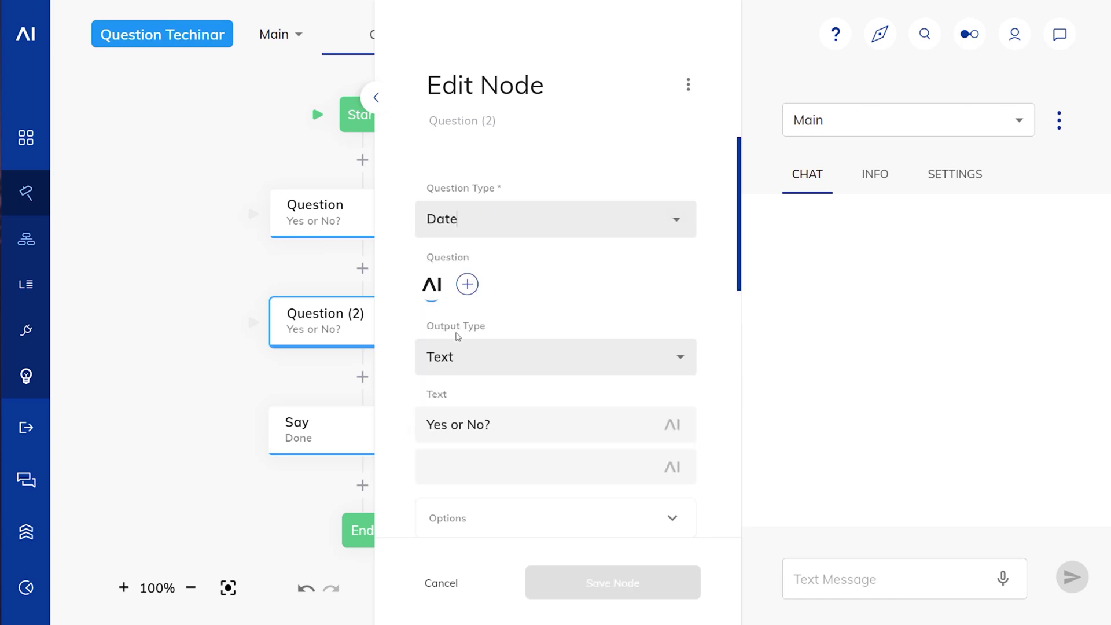
{"action": "left_click_drag", "start_coordinate": [509, 422], "coordinate": [301, 397]}
{"action": "type", "text": "when?"}
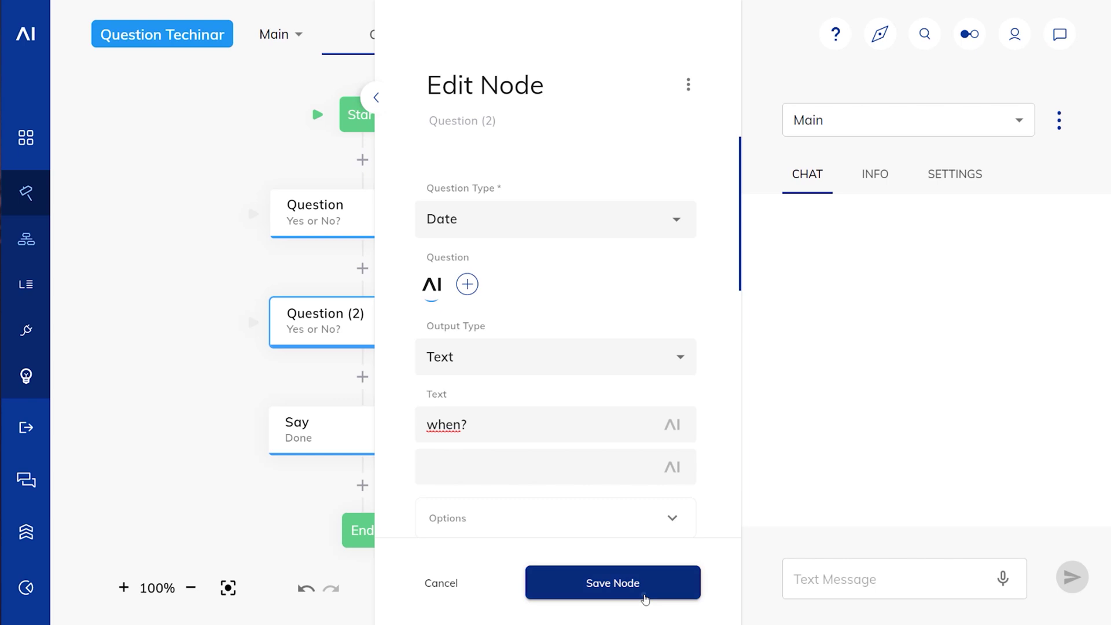
{"action": "left_click", "coordinate": [637, 585]}
Step: Make Question (2) escalate after 2 wrong answers by executing a flow and returning
{"action": "left_click", "coordinate": [836, 575]}
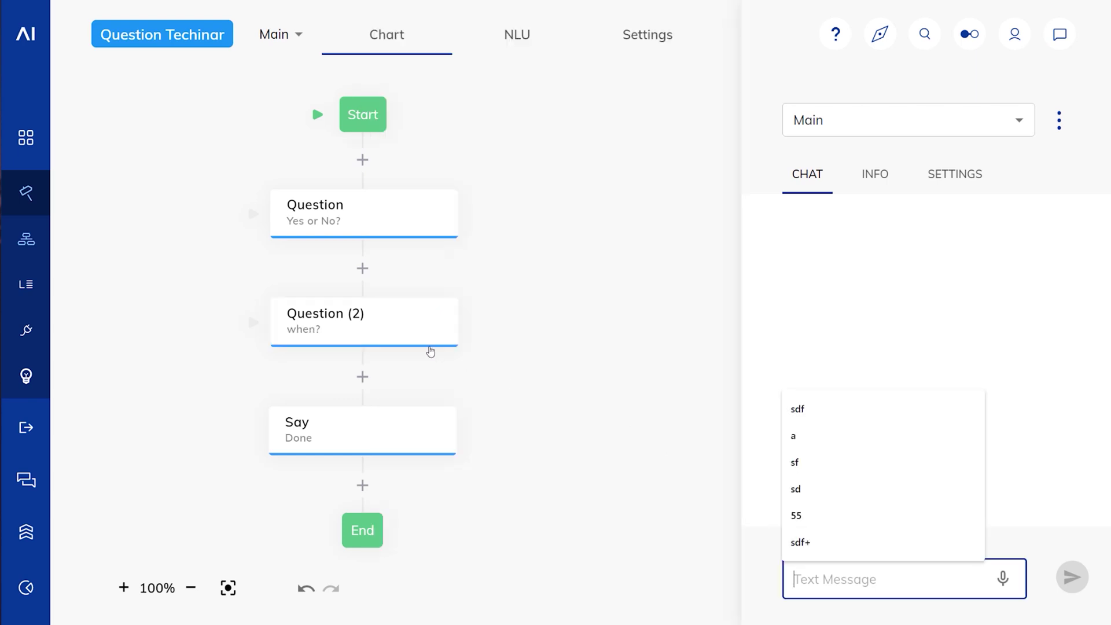
{"action": "left_click", "coordinate": [431, 338]}
{"action": "scroll", "coordinate": [608, 393], "scroll_direction": "down", "scroll_amount": 5}
{"action": "left_click", "coordinate": [589, 409]}
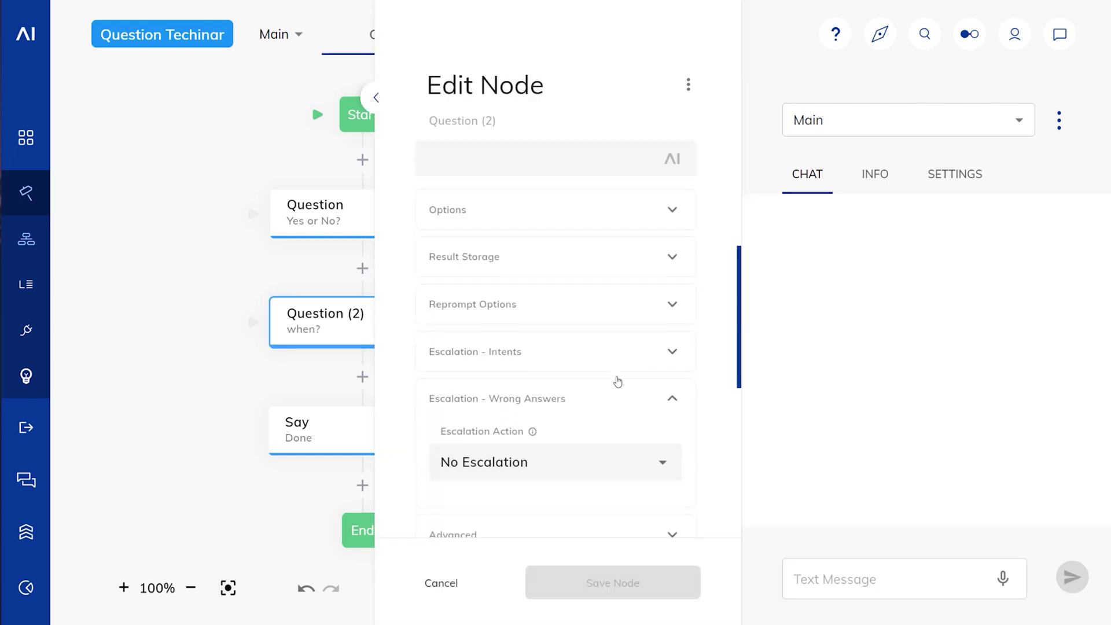
{"action": "scroll", "coordinate": [617, 380], "scroll_direction": "down", "scroll_amount": 5}
{"action": "left_click", "coordinate": [663, 189]}
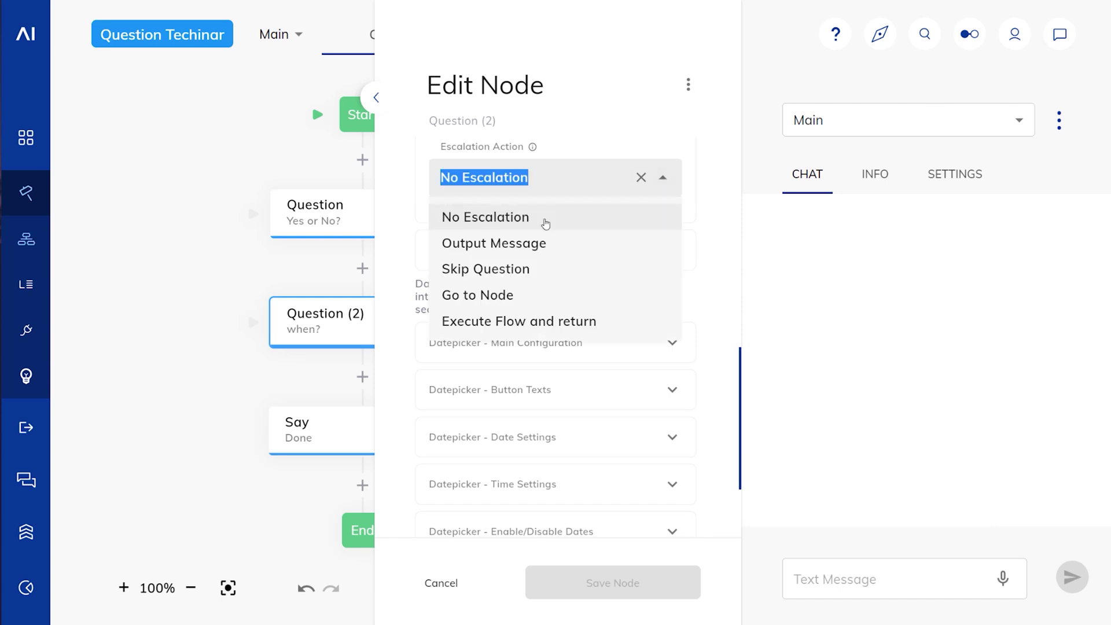
{"action": "left_click", "coordinate": [521, 320]}
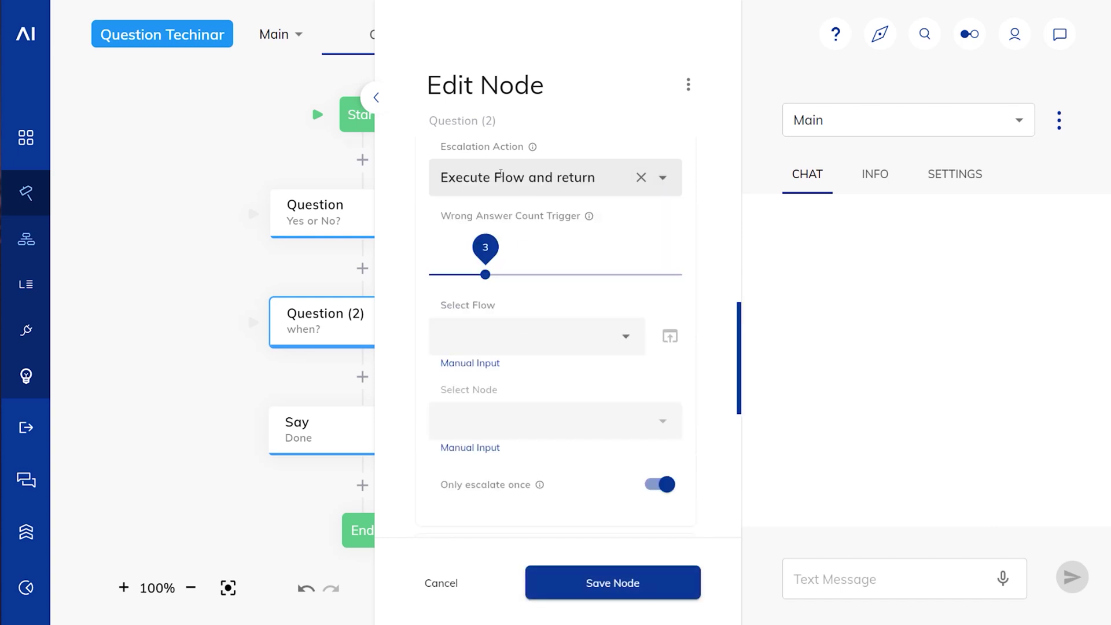
{"action": "left_click_drag", "start_coordinate": [486, 249], "coordinate": [458, 250]}
Step: Target the Escalation Handler's Start node, turn off 'Only escalate once', and save the node
{"action": "left_click", "coordinate": [616, 342]}
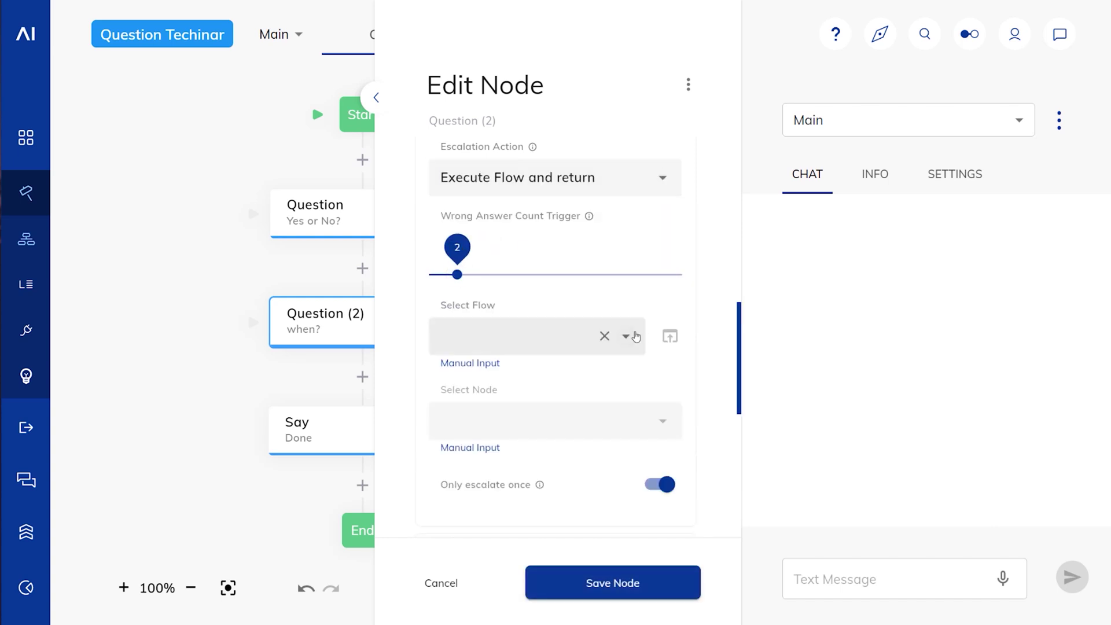
{"action": "left_click", "coordinate": [603, 374]}
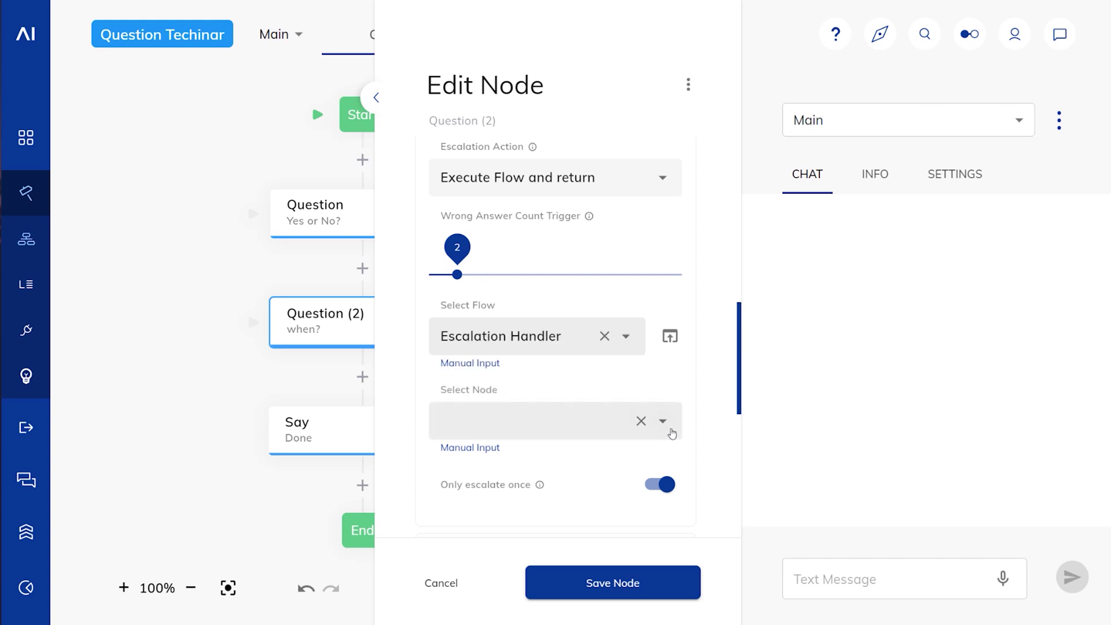
{"action": "left_click", "coordinate": [670, 432]}
{"action": "left_click", "coordinate": [583, 459]}
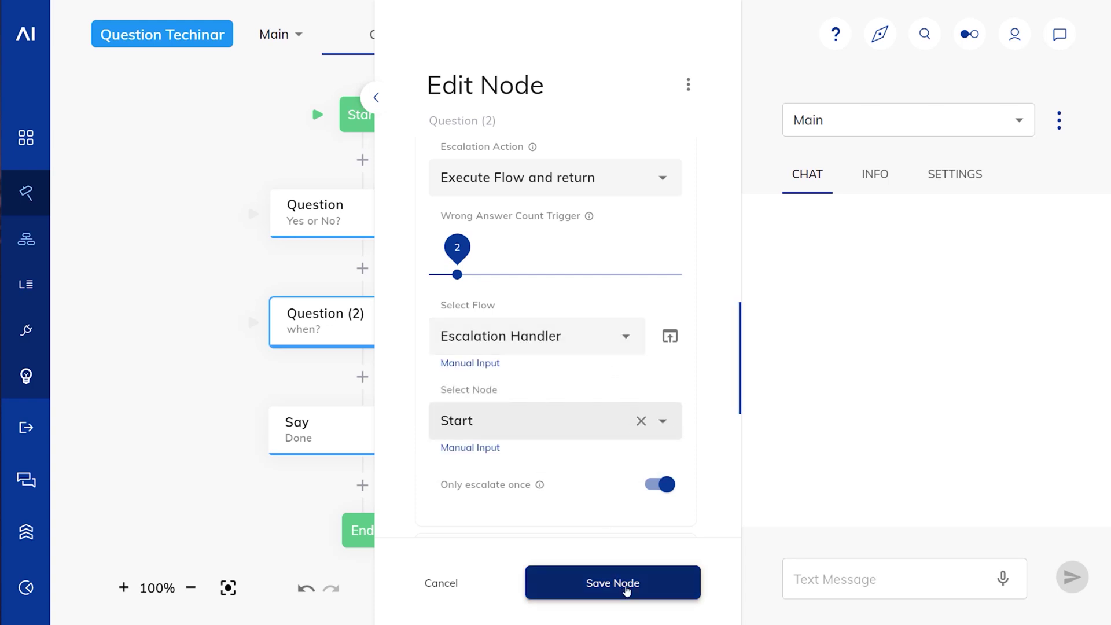
{"action": "left_click", "coordinate": [660, 488]}
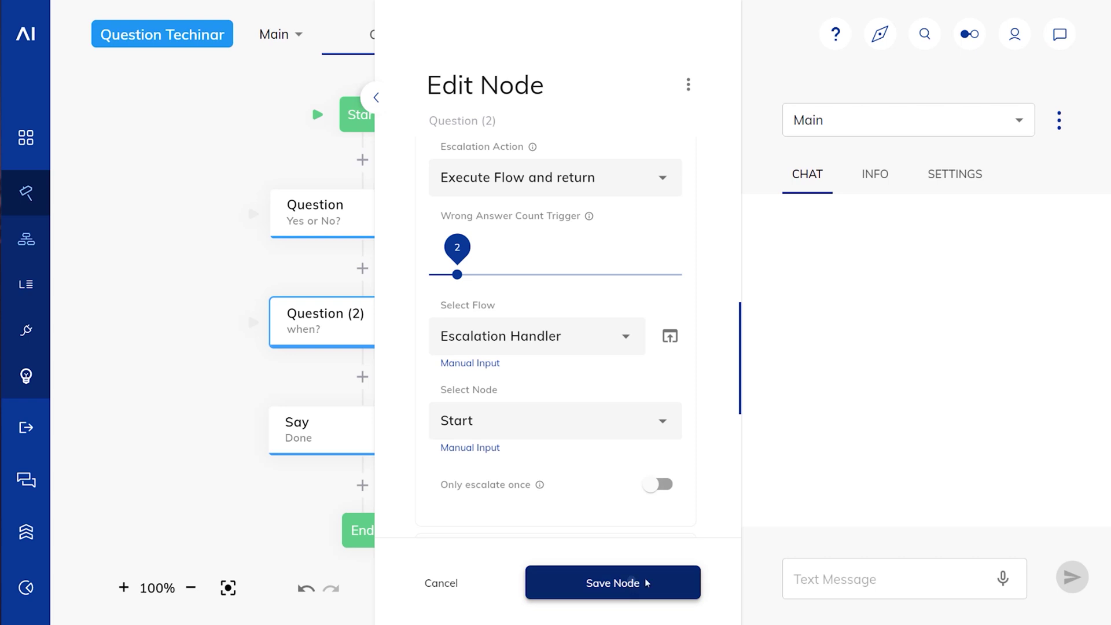
{"action": "left_click", "coordinate": [614, 583]}
{"action": "left_click", "coordinate": [815, 577]}
Step: Send 'a' four times to the yes-or-no question, then answer 'yes'
{"action": "type", "text": "a"}
{"action": "key", "text": "Return"}
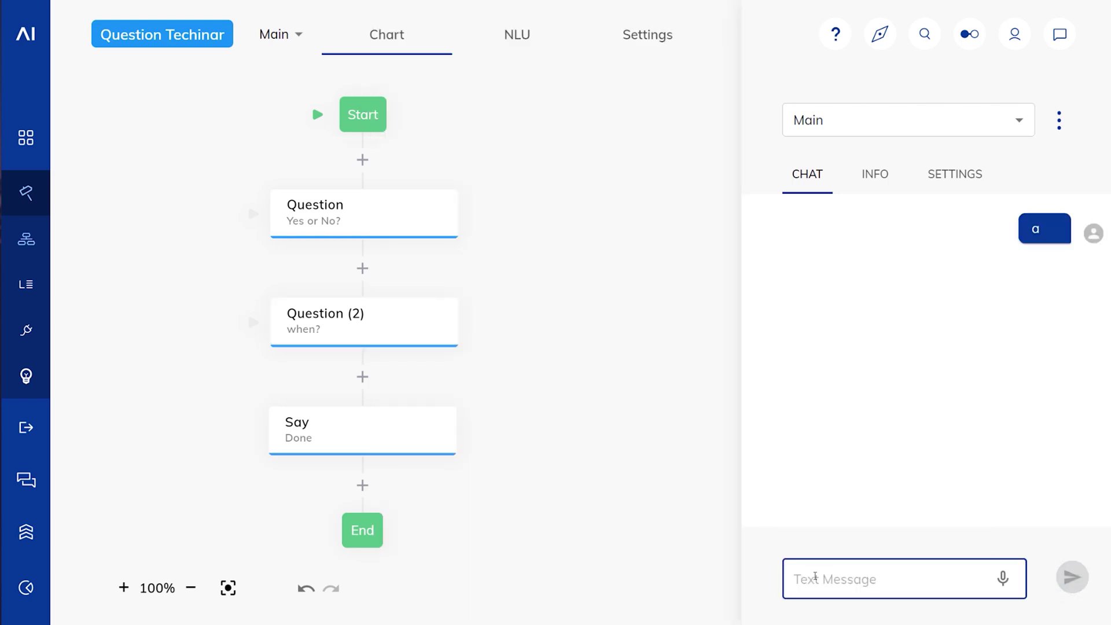
{"action": "type", "text": "a"}
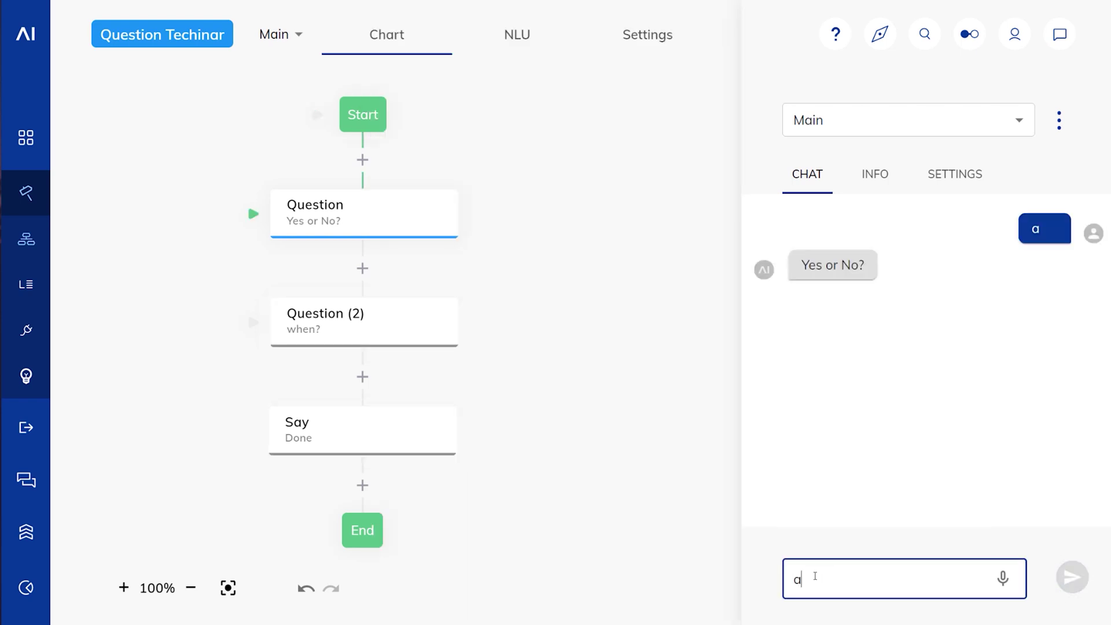
{"action": "key", "text": "Return"}
{"action": "type", "text": "a"}
{"action": "key", "text": "Return"}
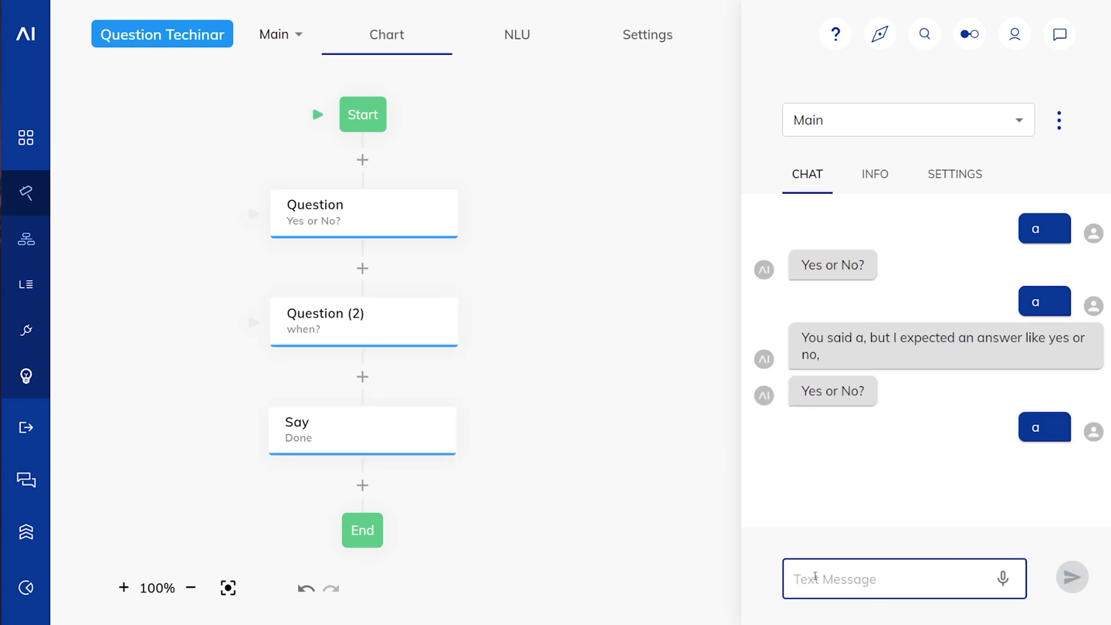
{"action": "type", "text": "a"}
{"action": "key", "text": "Return"}
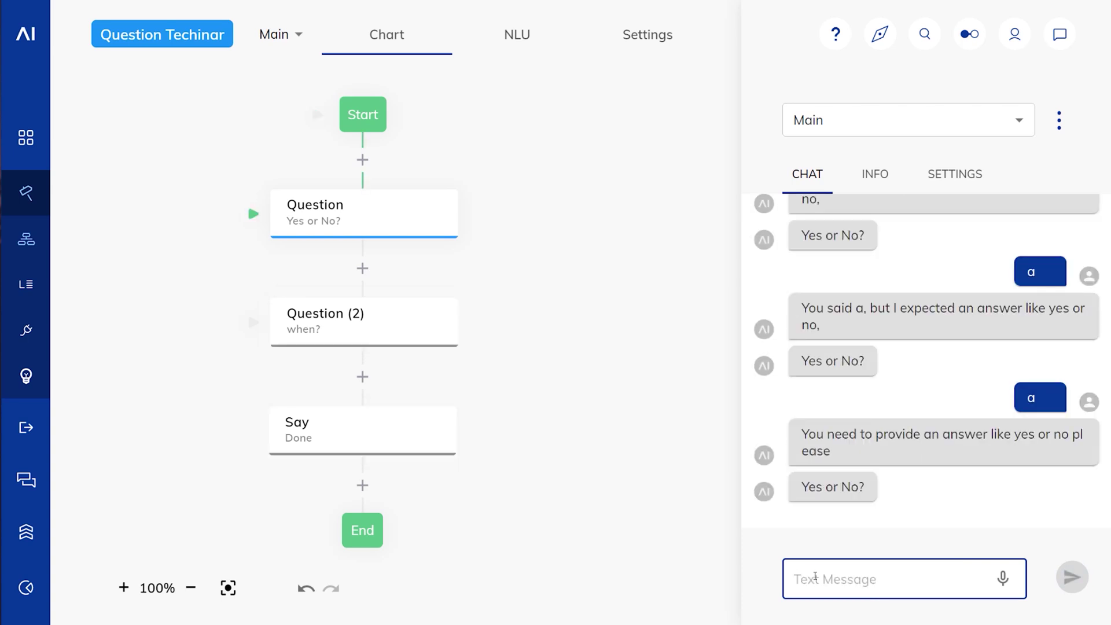
{"action": "type", "text": "yes"}
{"action": "key", "text": "Return"}
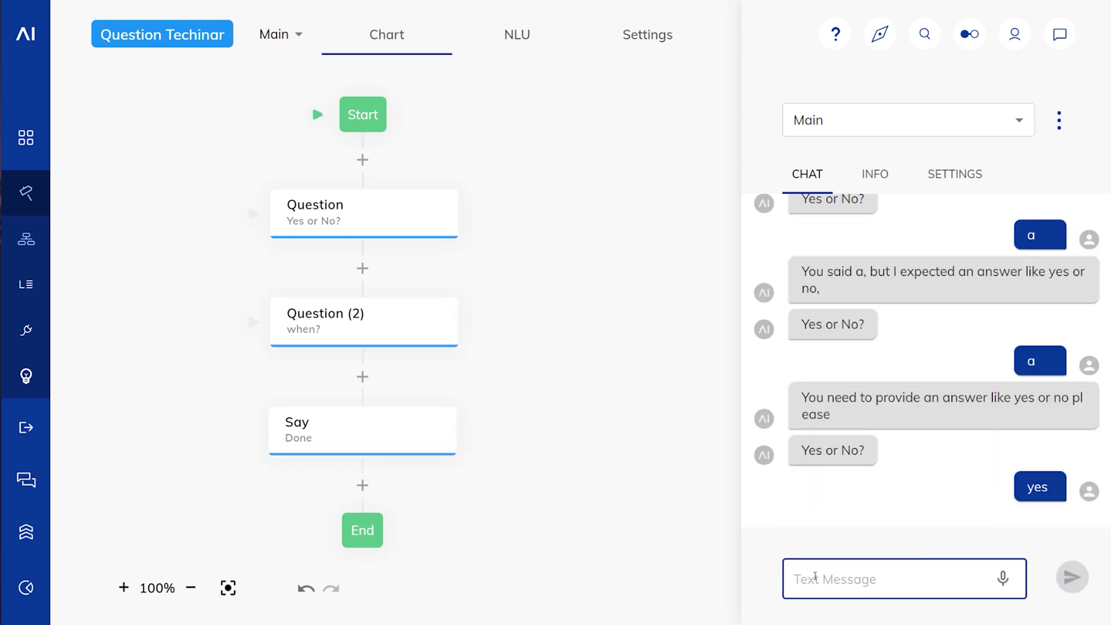
Step: Send two wrong 'a' answers to the date question, then 'tomorrow' to reach Done
{"action": "type", "text": "a"}
{"action": "key", "text": "Return"}
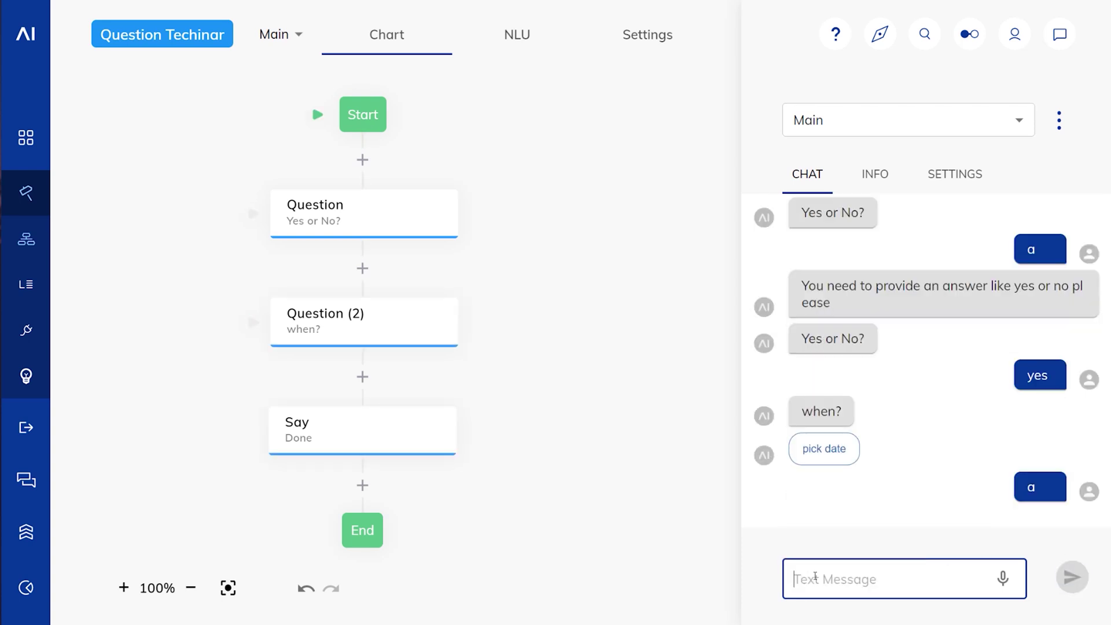
{"action": "type", "text": "a"}
{"action": "key", "text": "Return"}
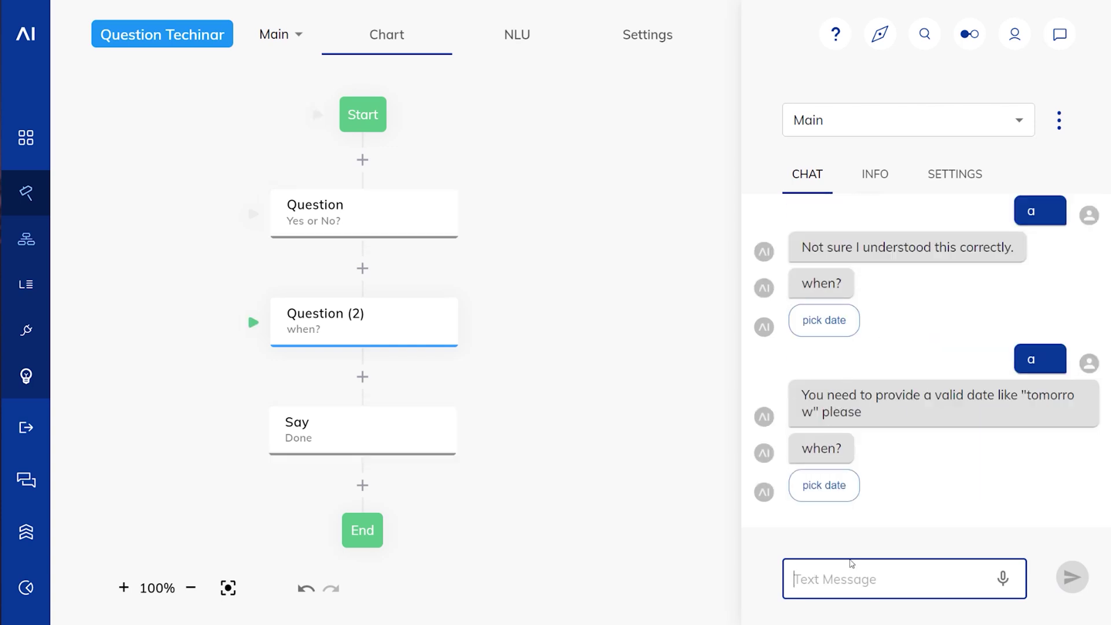
{"action": "type", "text": "tomorrow"}
{"action": "key", "text": "Return"}
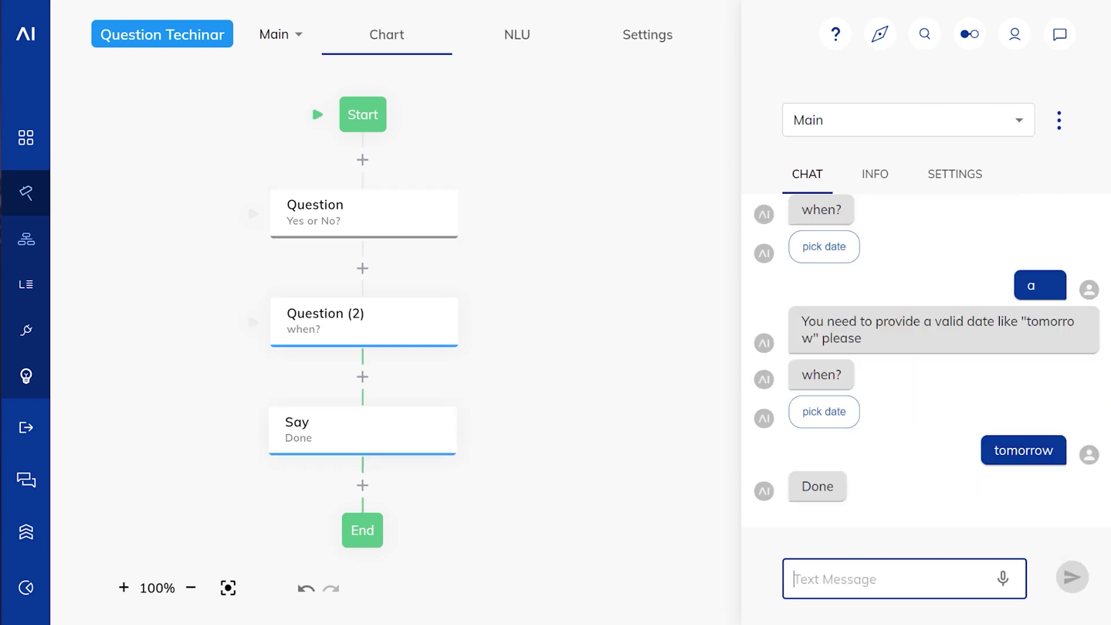
Step: Set the Yes or No question's wrong-answer Escalation Action to No Escalation, then expand Escalation - Intents
{"action": "left_click", "coordinate": [413, 212]}
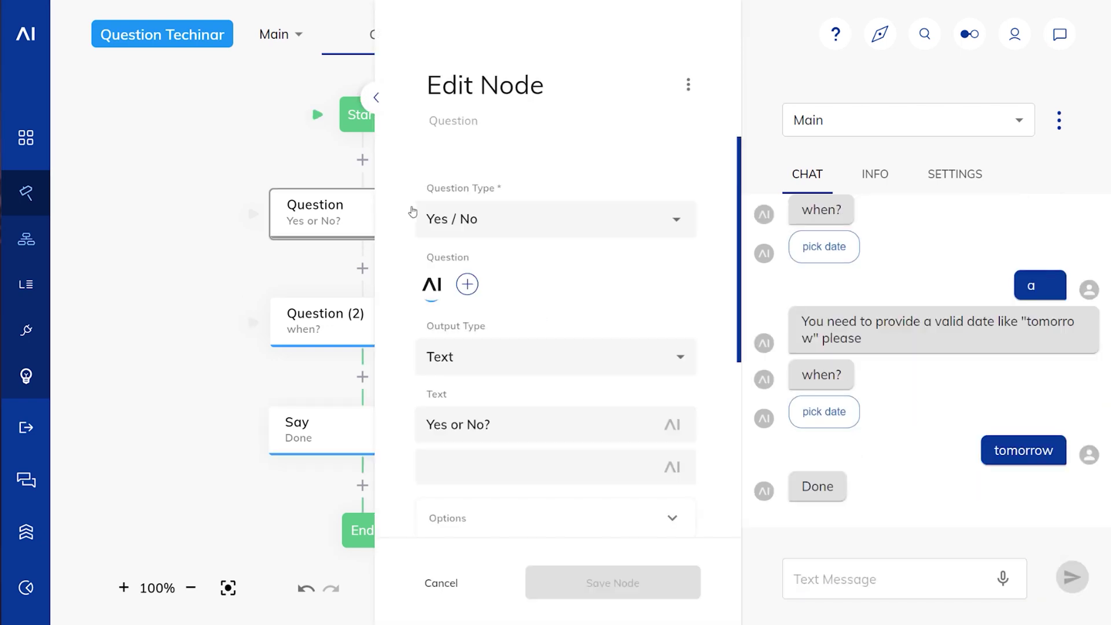
{"action": "scroll", "coordinate": [595, 326], "scroll_direction": "down", "scroll_amount": 5}
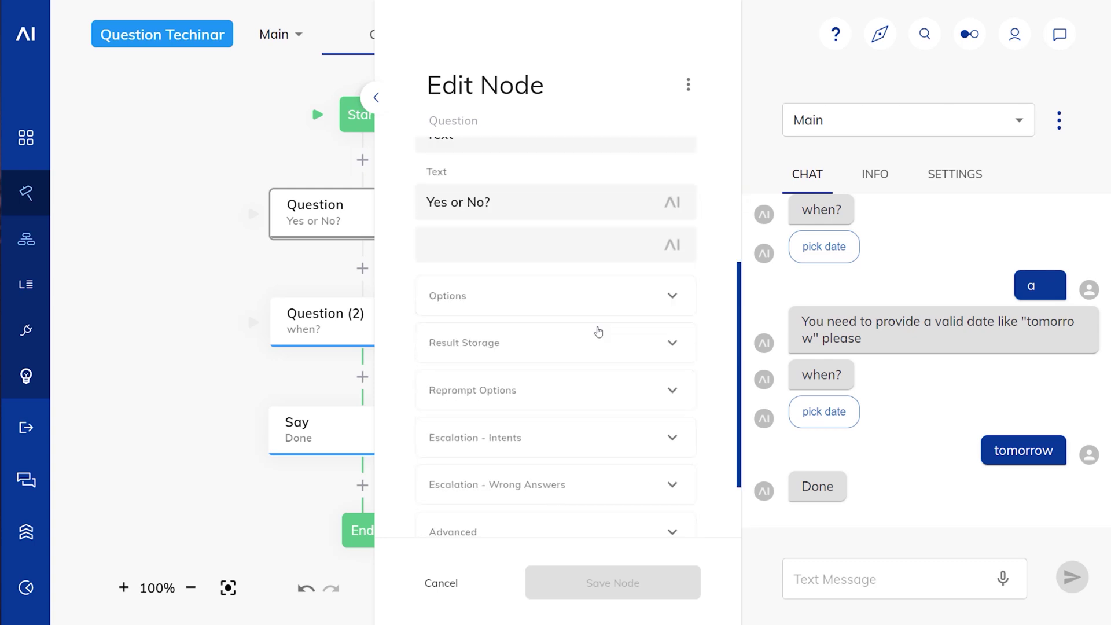
{"action": "left_click", "coordinate": [642, 396]}
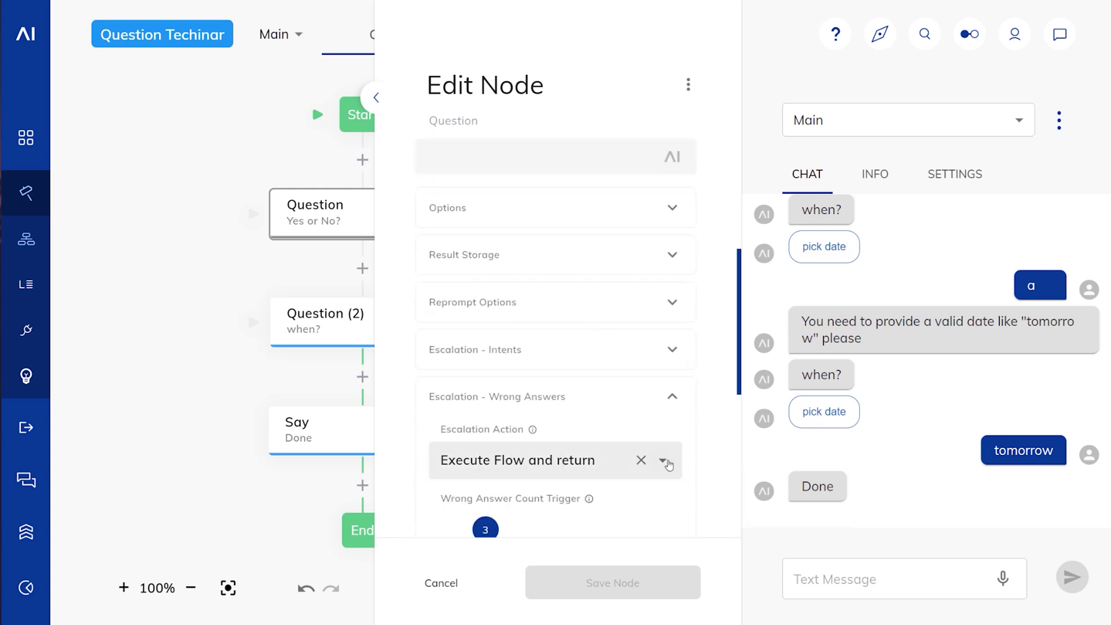
{"action": "left_click", "coordinate": [668, 469]}
{"action": "left_click", "coordinate": [521, 310]}
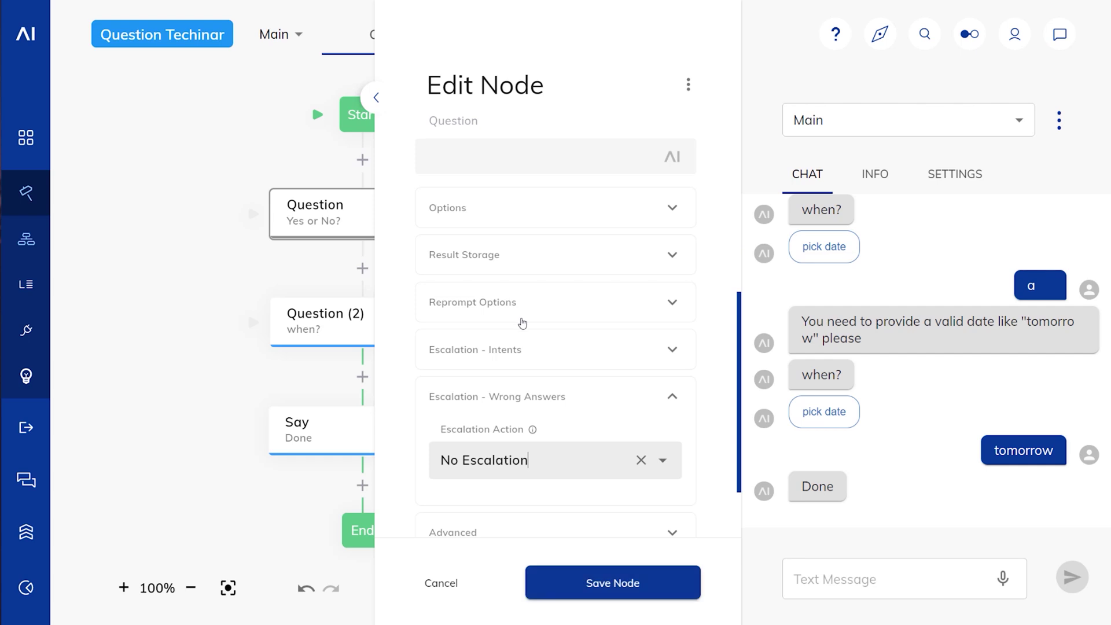
{"action": "left_click", "coordinate": [671, 349]}
{"action": "scroll", "coordinate": [588, 359], "scroll_direction": "down", "scroll_amount": 3}
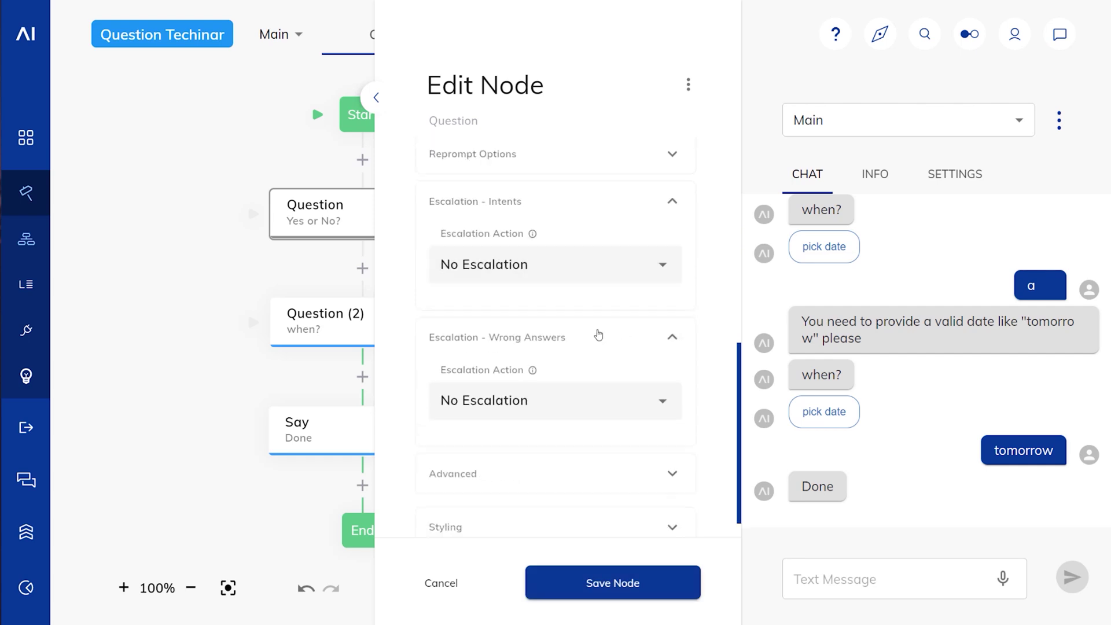
{"action": "left_click", "coordinate": [662, 266]}
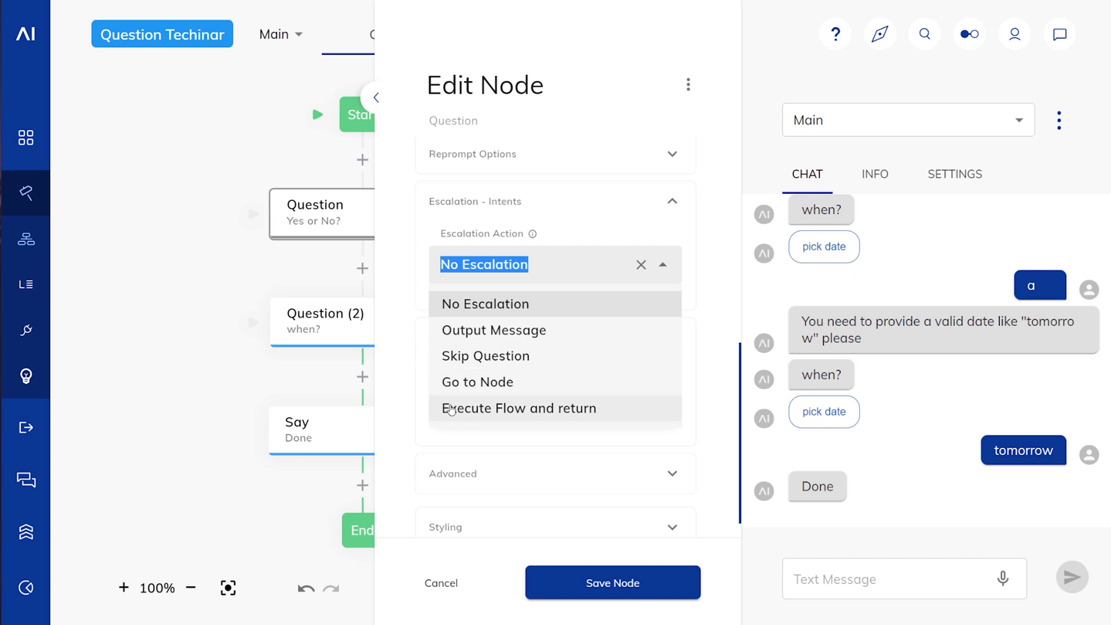
Step: Set intent escalation to Output Message with valid intents help and dontknow
{"action": "left_click", "coordinate": [405, 346]}
{"action": "left_click", "coordinate": [461, 267]}
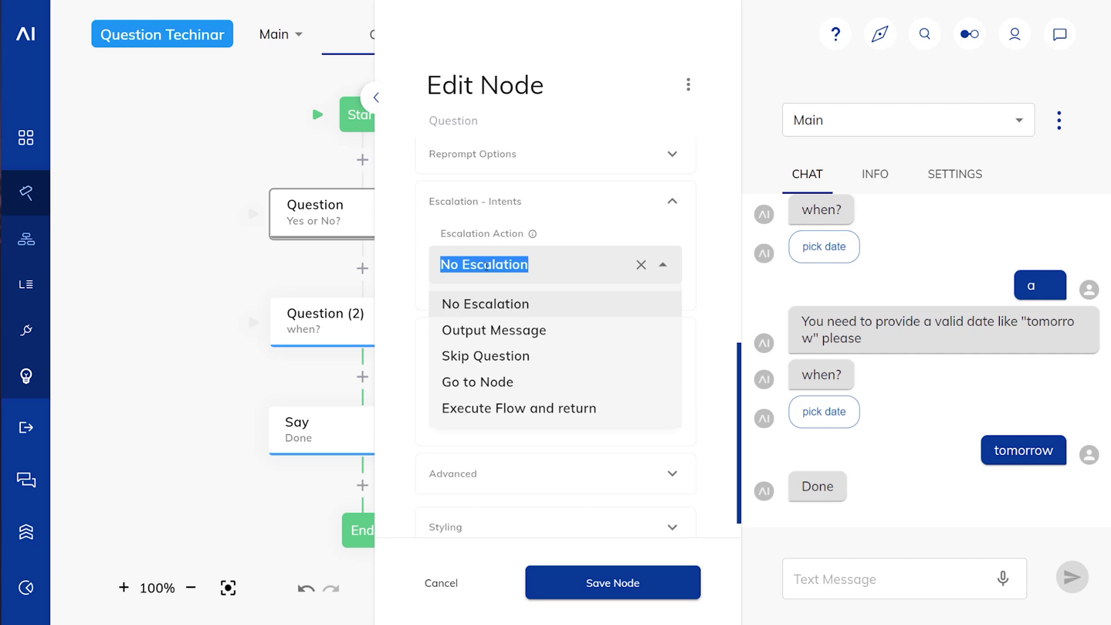
{"action": "left_click", "coordinate": [491, 322]}
{"action": "left_click", "coordinate": [476, 342]}
{"action": "type", "text": "help"}
{"action": "key", "text": "Return"}
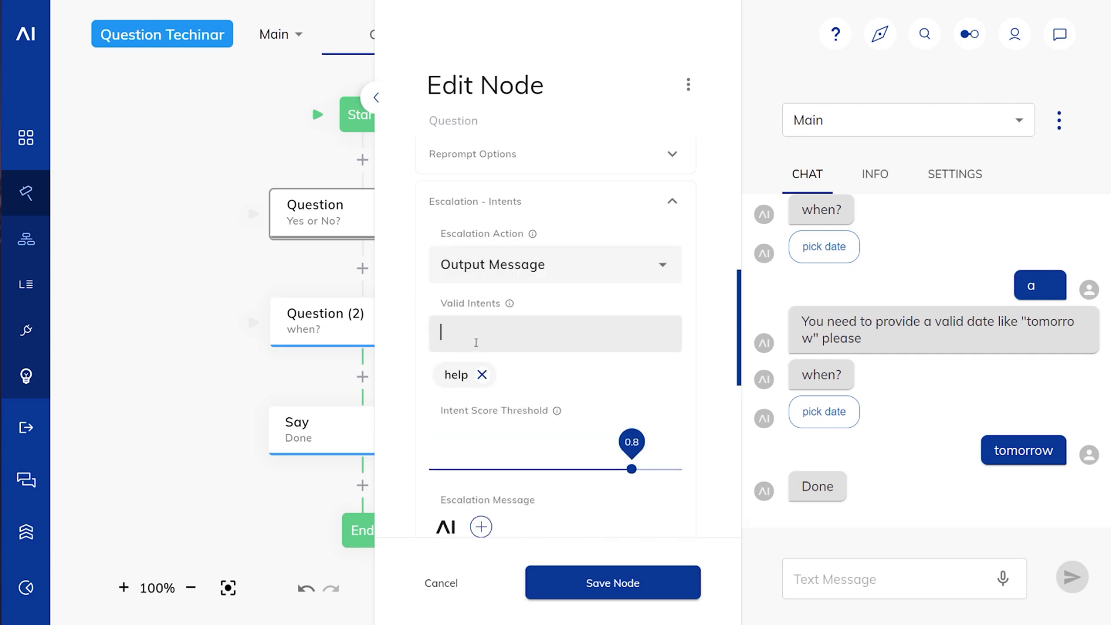
{"action": "type", "text": "dontknow"}
{"action": "key", "text": "Return"}
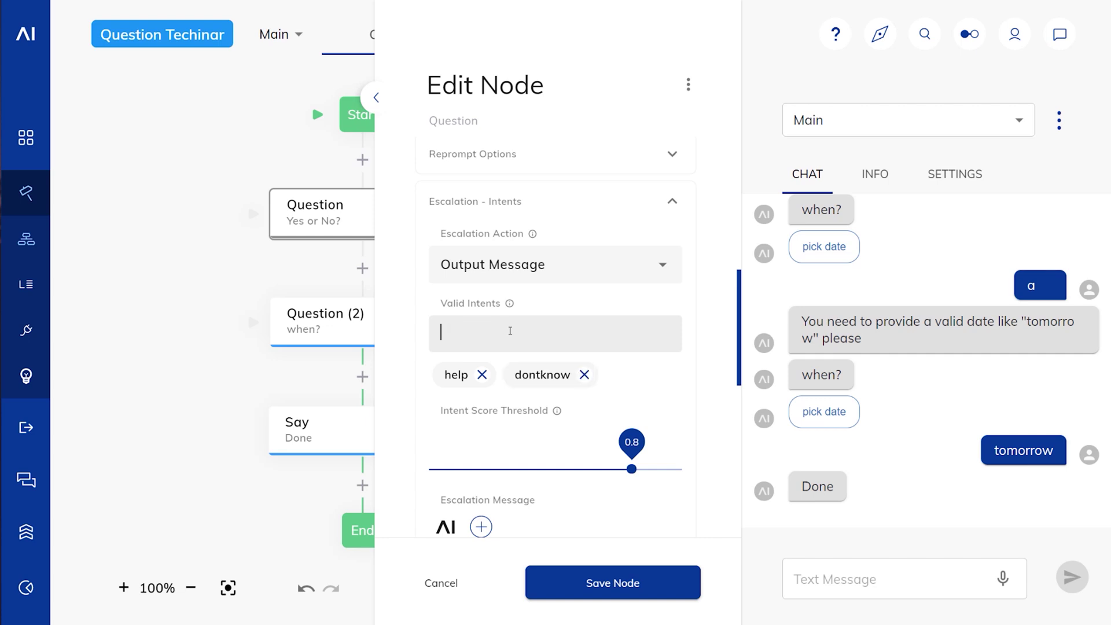
Step: Change the intent Escalation Action to Go to Node
{"action": "scroll", "coordinate": [554, 301], "scroll_direction": "down", "scroll_amount": 1}
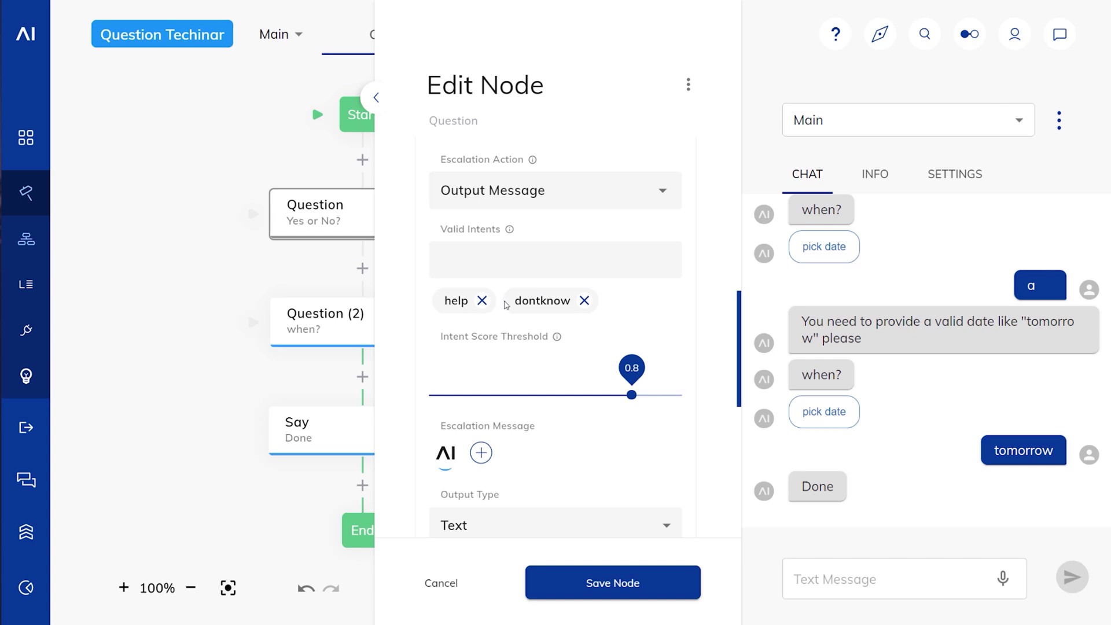
{"action": "scroll", "coordinate": [620, 294], "scroll_direction": "down", "scroll_amount": 1}
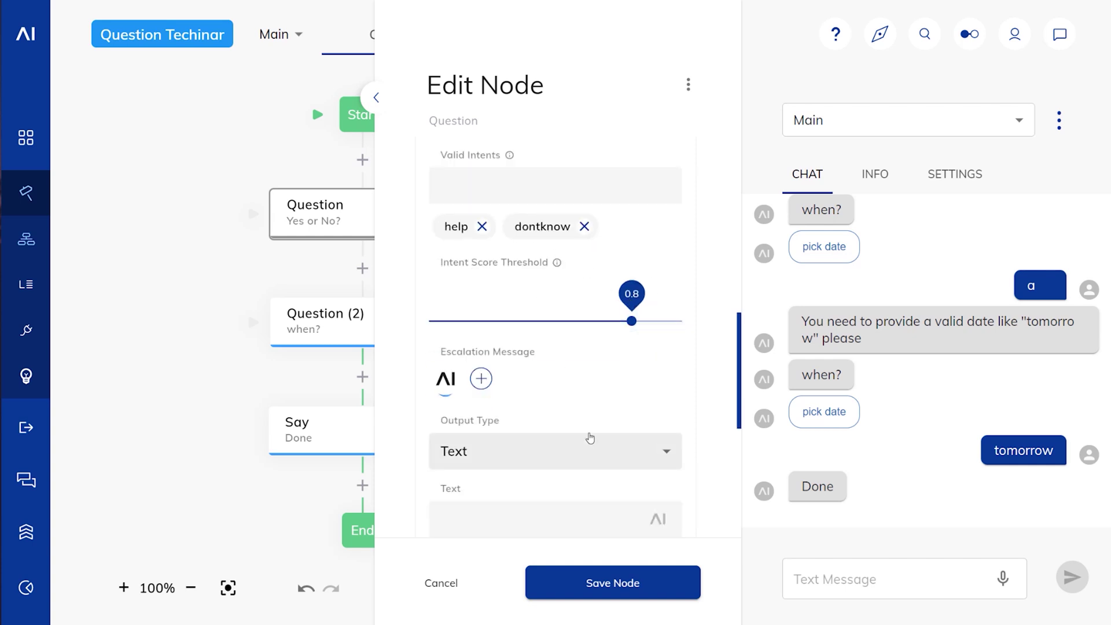
{"action": "scroll", "coordinate": [589, 435], "scroll_direction": "down", "scroll_amount": 1}
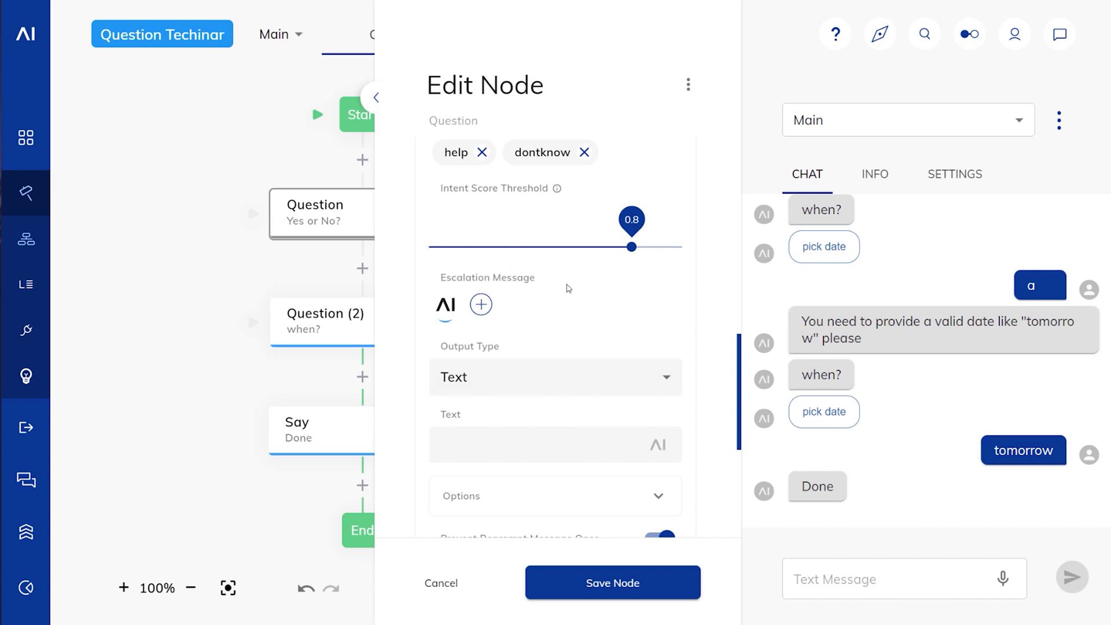
{"action": "scroll", "coordinate": [577, 348], "scroll_direction": "up", "scroll_amount": 2}
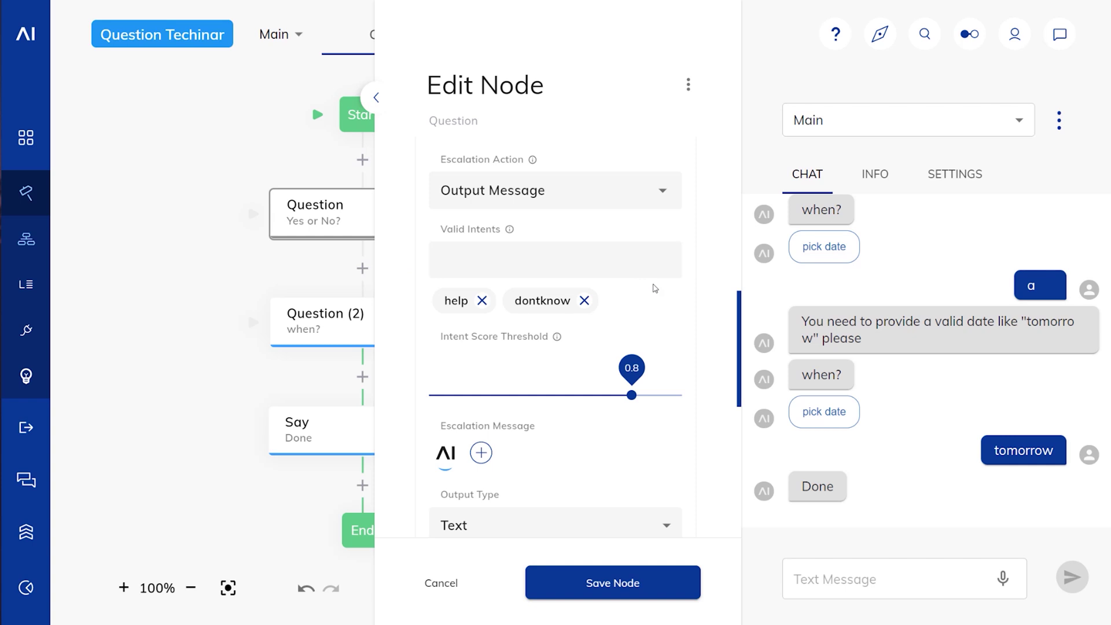
{"action": "left_click", "coordinate": [661, 195]}
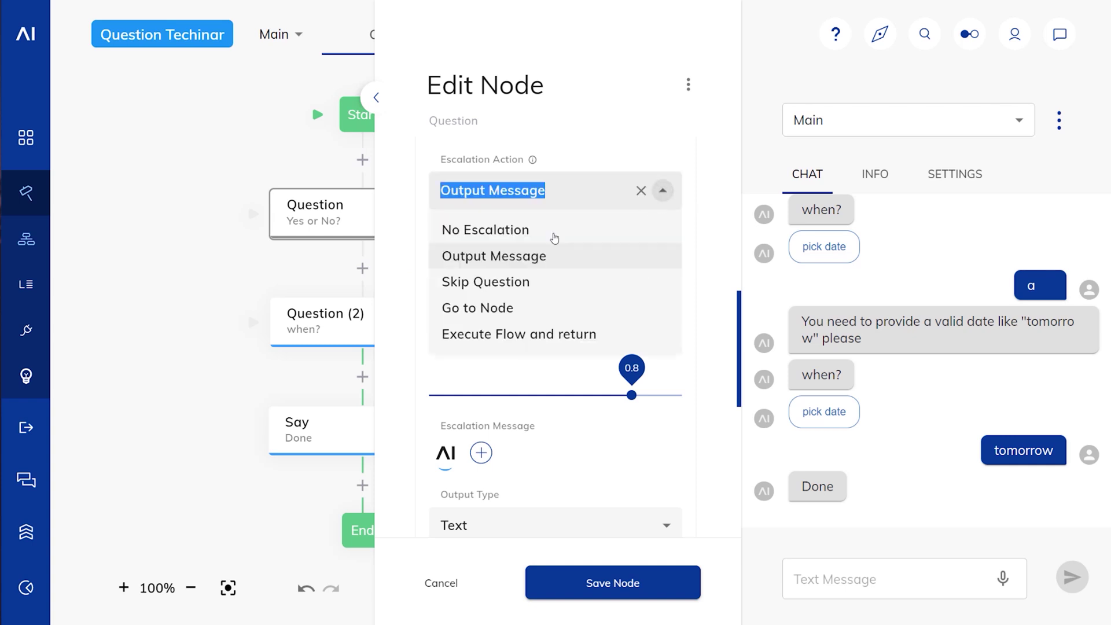
{"action": "left_click", "coordinate": [514, 311]}
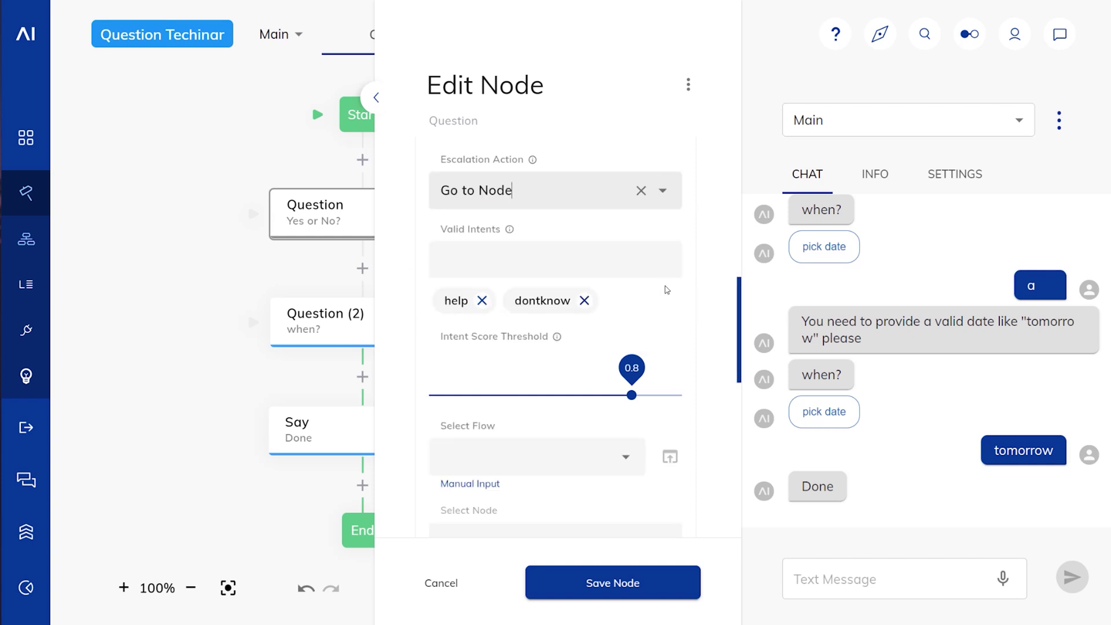
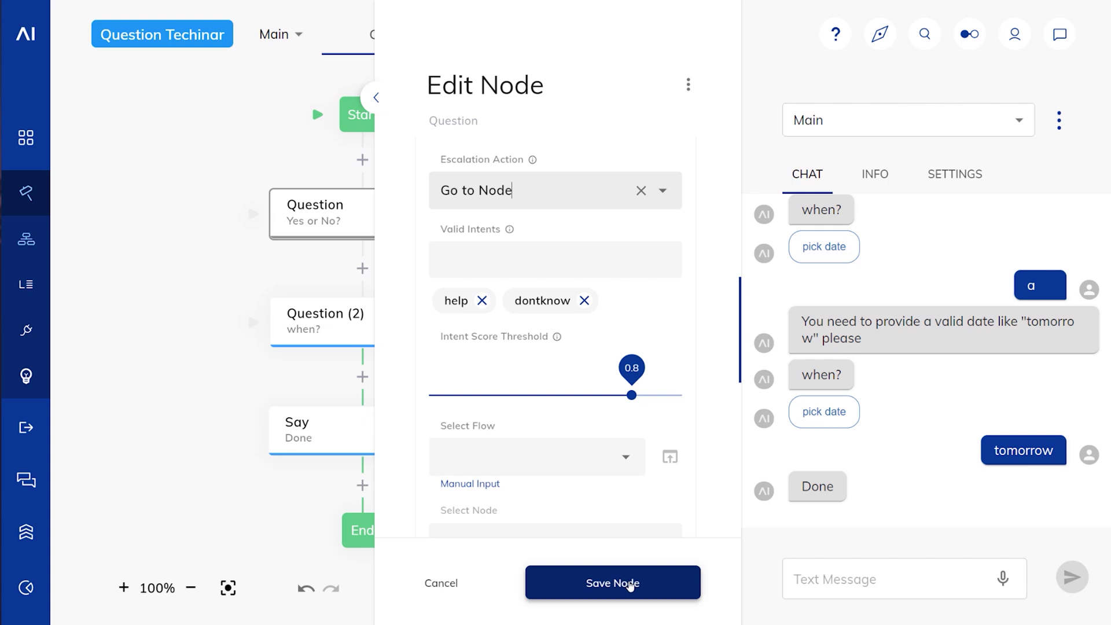
Step: Save the Go to Node escalation for the help and dontknow intents, then reopen the Yes or No question
{"action": "left_click", "coordinate": [630, 585]}
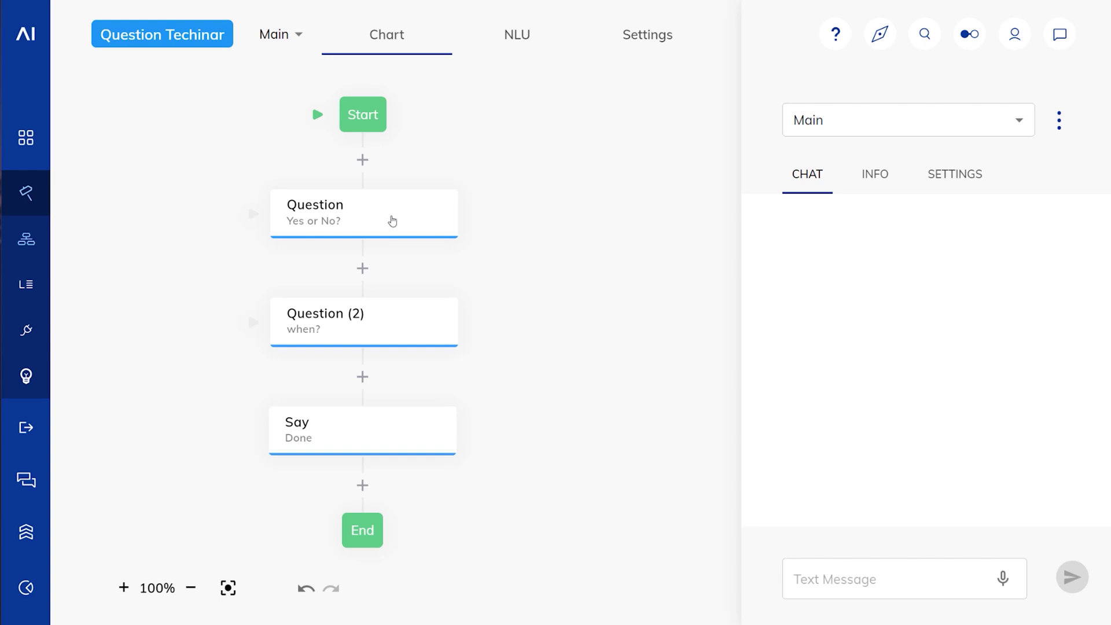
{"action": "left_click", "coordinate": [393, 220]}
Step: Store the Yes or No answer in context under the key yesno and save the node
{"action": "scroll", "coordinate": [525, 285], "scroll_direction": "down", "scroll_amount": 5}
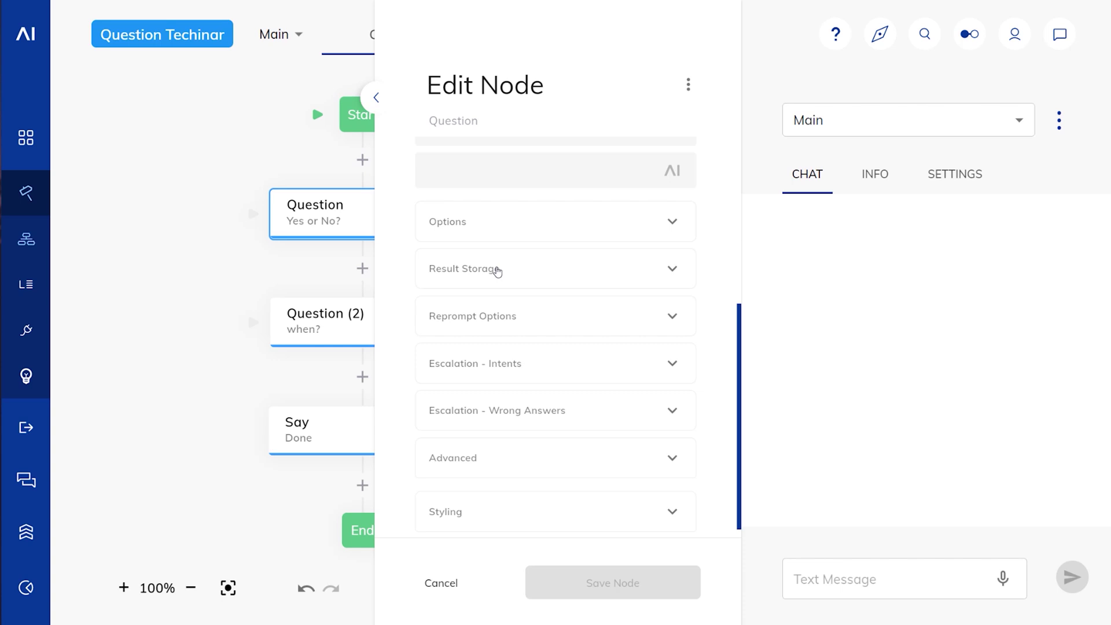
{"action": "left_click", "coordinate": [496, 272]}
{"action": "left_click", "coordinate": [653, 312]}
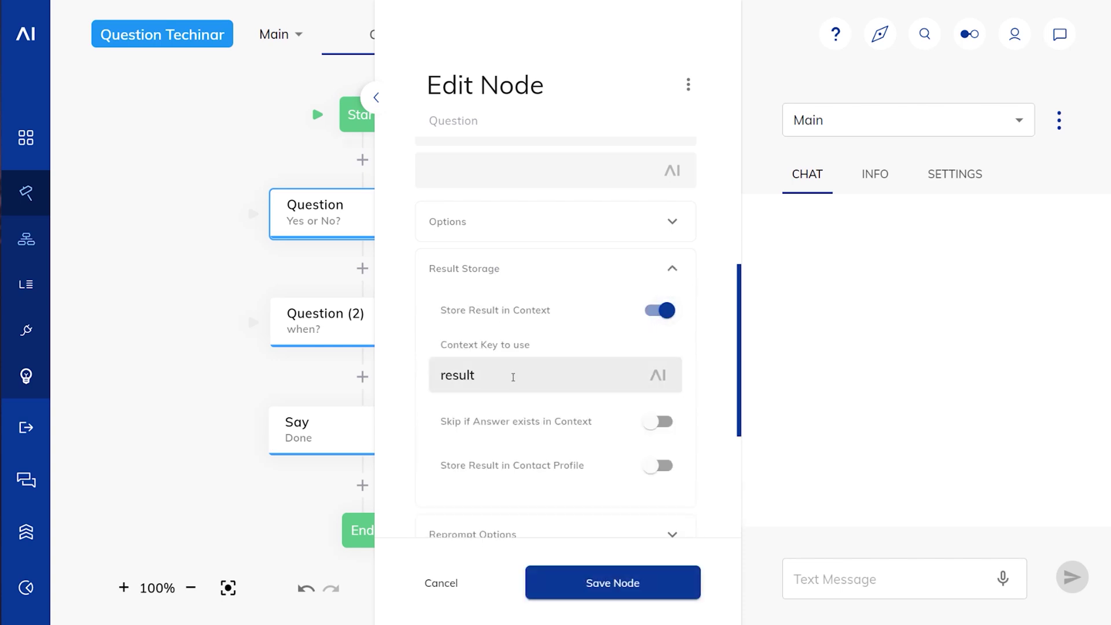
{"action": "left_click_drag", "start_coordinate": [474, 375], "coordinate": [371, 358]}
{"action": "type", "text": "yesno"}
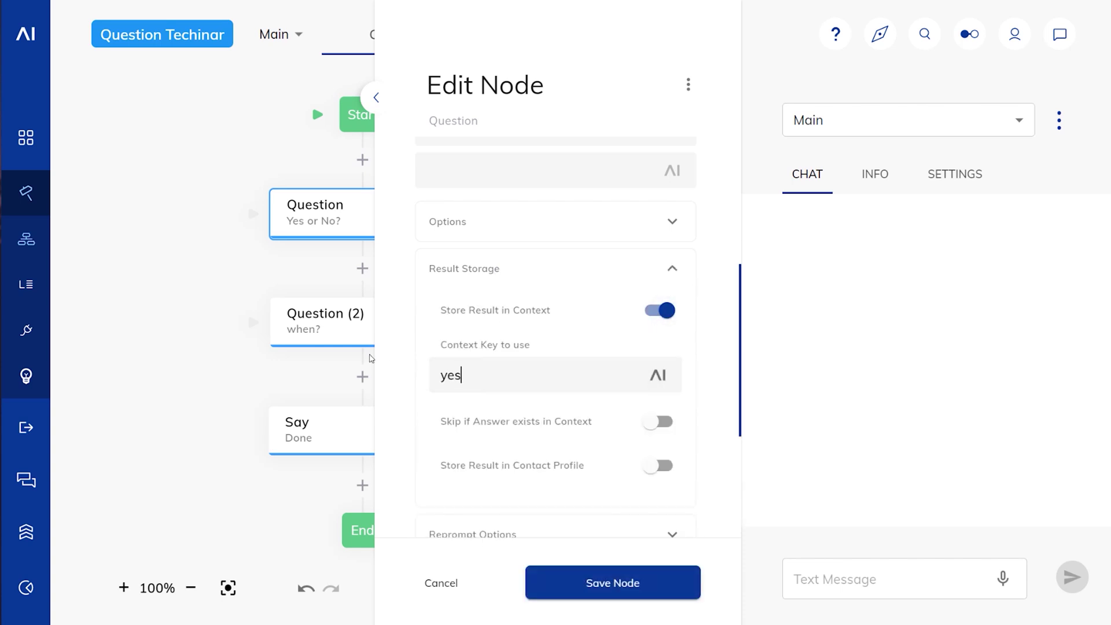
{"action": "left_click", "coordinate": [570, 582]}
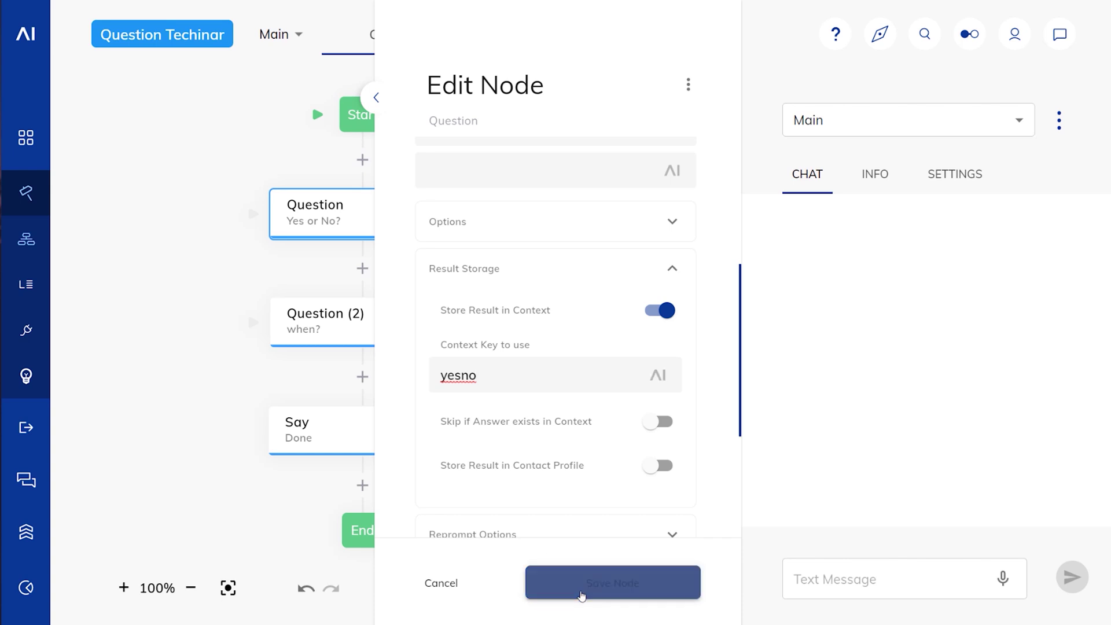
Step: Store the when? question's answer in context under the key date and save it
{"action": "left_click", "coordinate": [404, 325]}
{"action": "scroll", "coordinate": [578, 371], "scroll_direction": "down", "scroll_amount": 3}
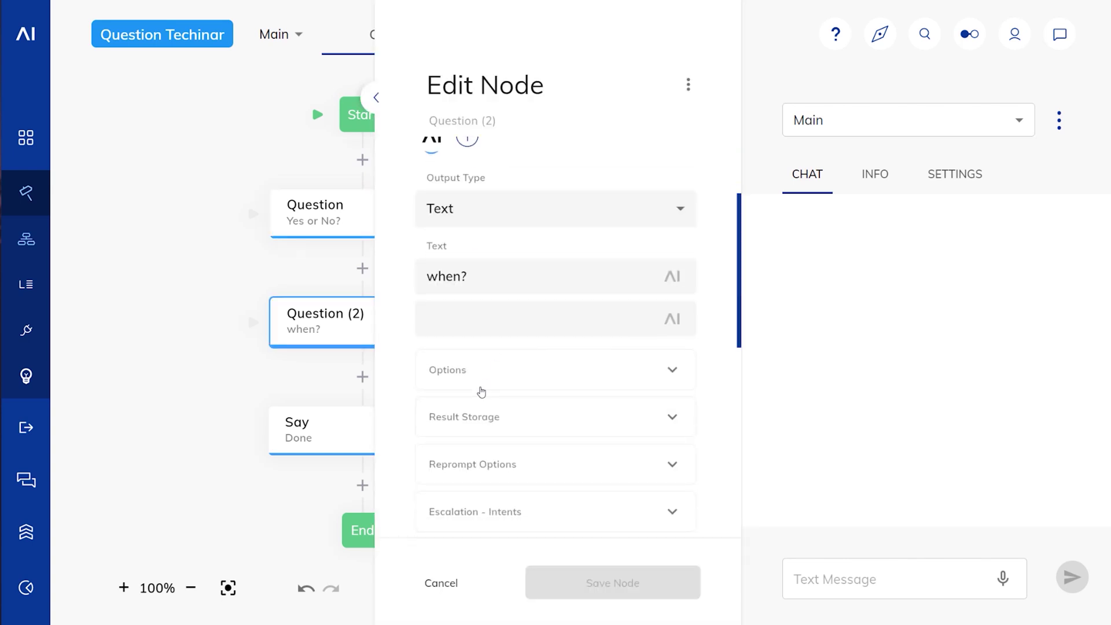
{"action": "left_click", "coordinate": [495, 431]}
{"action": "scroll", "coordinate": [664, 253], "scroll_direction": "down", "scroll_amount": 4}
{"action": "left_click", "coordinate": [661, 237]}
{"action": "double_click", "coordinate": [526, 301]}
{"action": "type", "text": "date"}
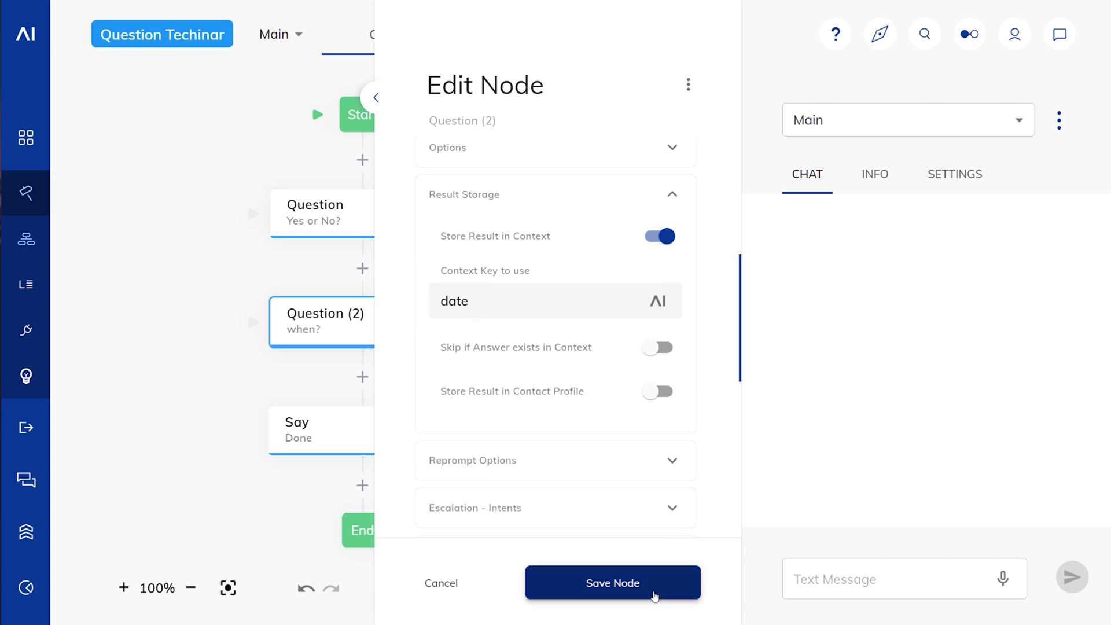
{"action": "left_click", "coordinate": [652, 593]}
{"action": "left_click", "coordinate": [905, 582]}
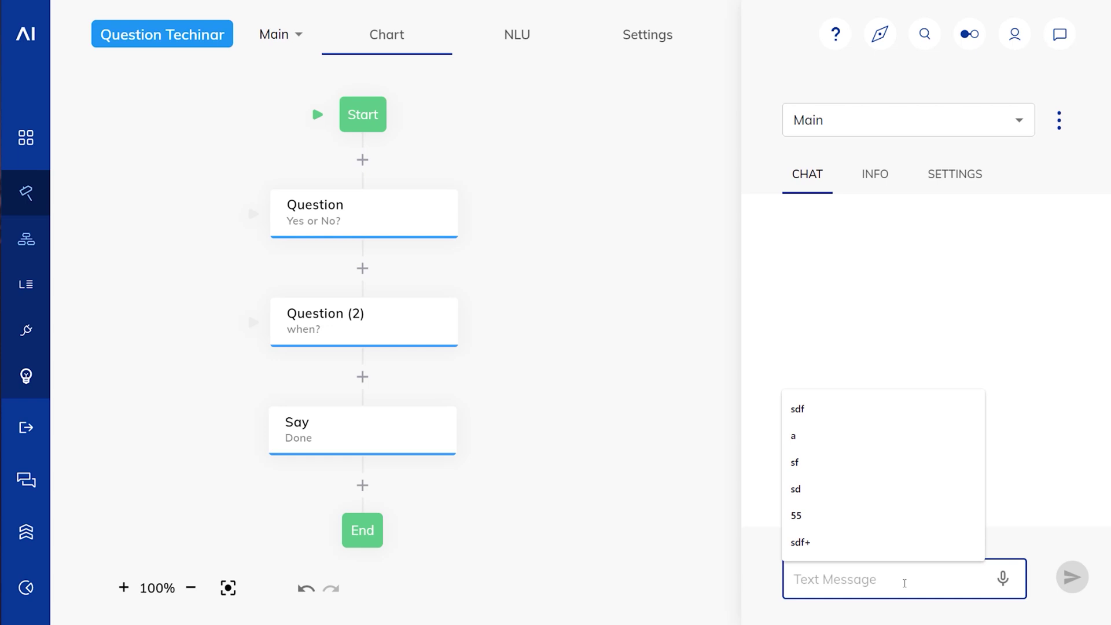
Step: Run a test chat sending a, yeah and tomorrow
{"action": "type", "text": "a"}
{"action": "key", "text": "Return"}
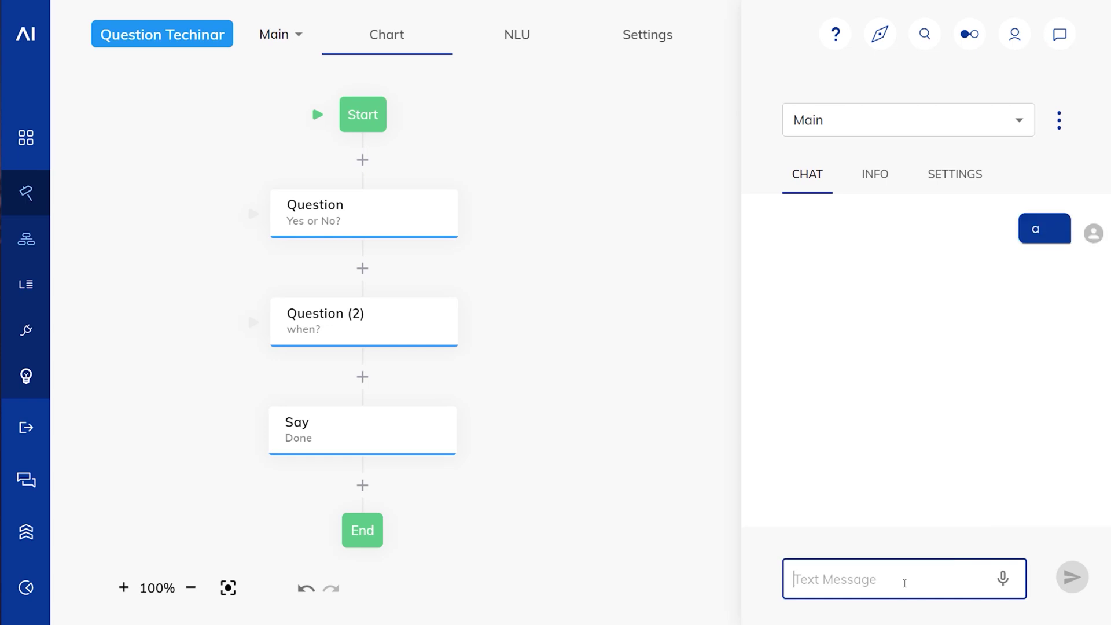
{"action": "type", "text": "yeah"}
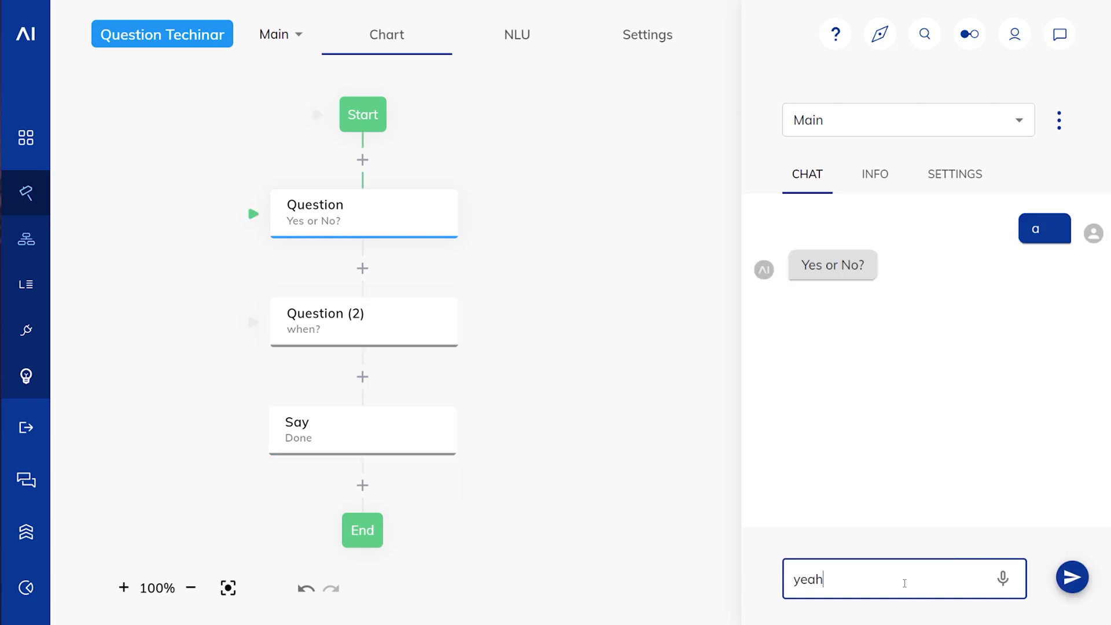
{"action": "key", "text": "Return"}
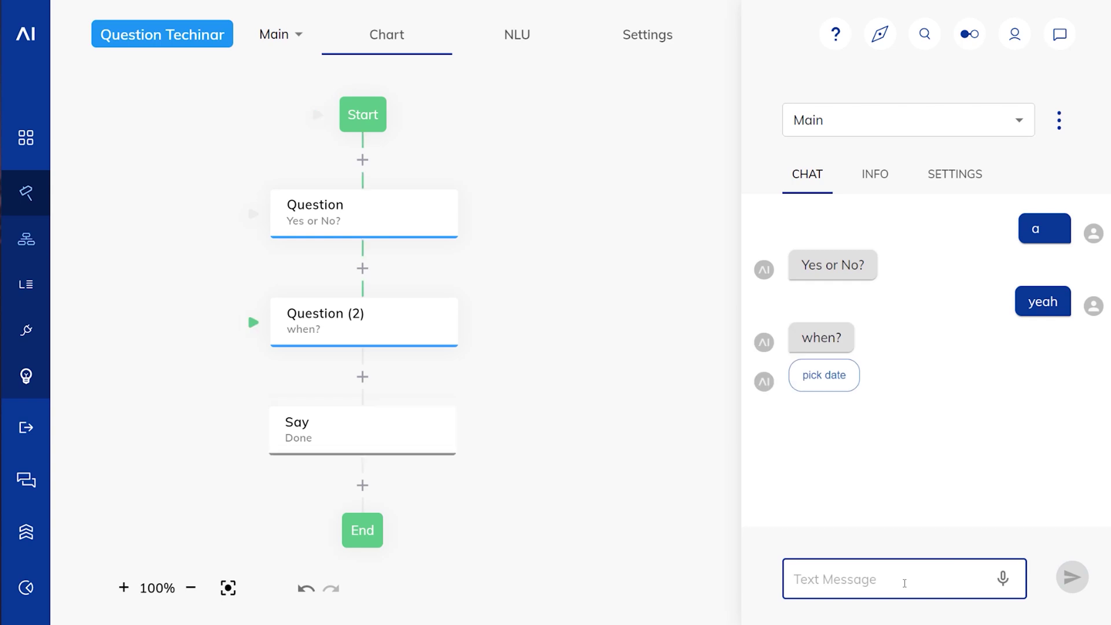
{"action": "type", "text": "tomorrow"}
{"action": "key", "text": "Return"}
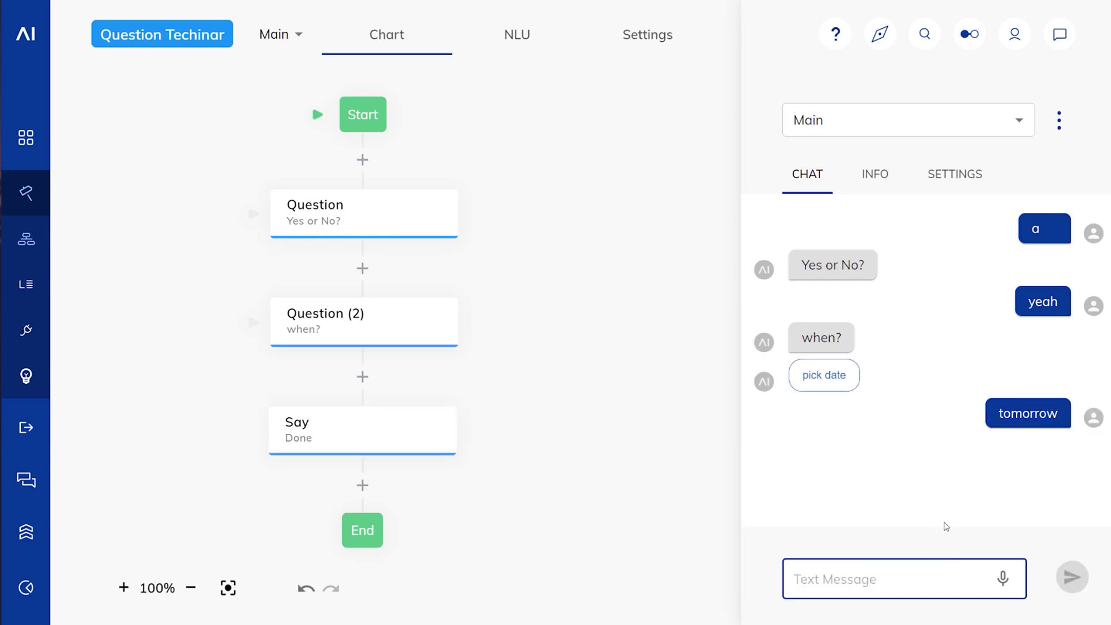
Step: Inspect the INFO > Context JSON, highlighting the yesno: true and date entries
{"action": "left_click", "coordinate": [884, 191]}
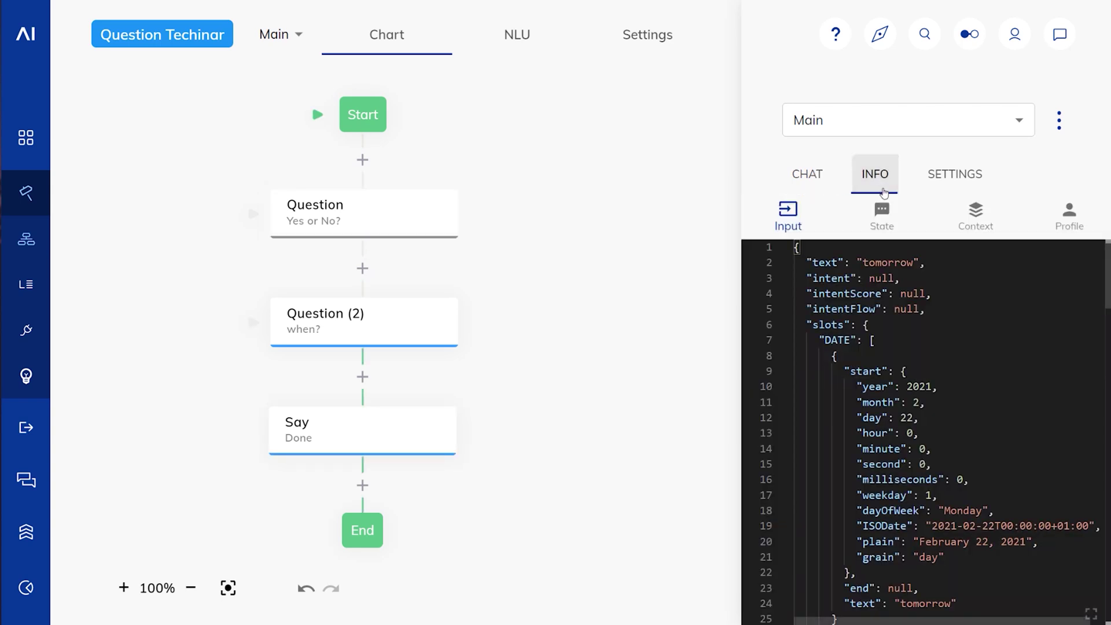
{"action": "left_click", "coordinate": [975, 214]}
{"action": "left_click_drag", "start_coordinate": [807, 262], "coordinate": [897, 262]}
{"action": "left_click", "coordinate": [897, 262]}
{"action": "left_click", "coordinate": [824, 278]}
{"action": "key", "text": "ctrl+a"}
{"action": "left_click", "coordinate": [799, 496]}
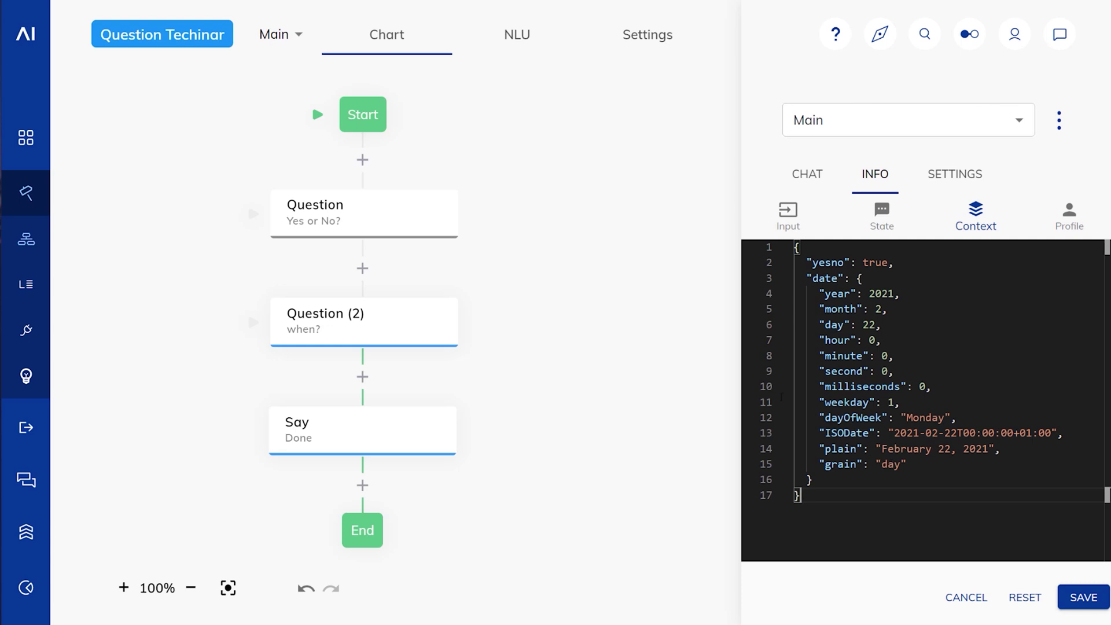
Step: Enable Store detailed Results on the Yes or No question and save it
{"action": "left_click", "coordinate": [423, 222]}
{"action": "scroll", "coordinate": [565, 370], "scroll_direction": "down", "scroll_amount": 5}
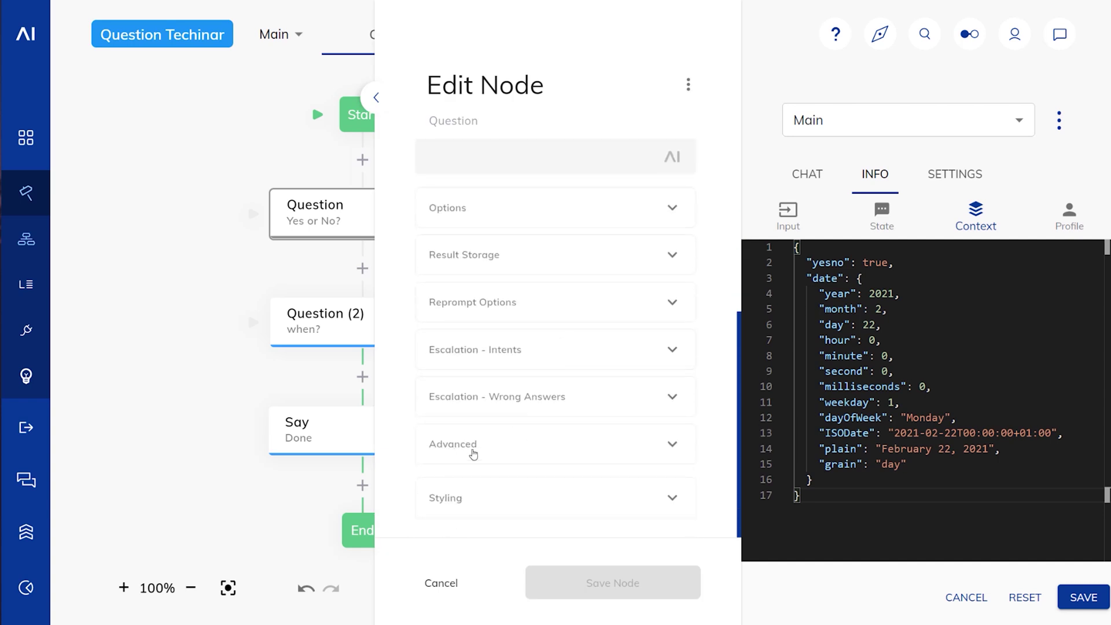
{"action": "left_click", "coordinate": [471, 451]}
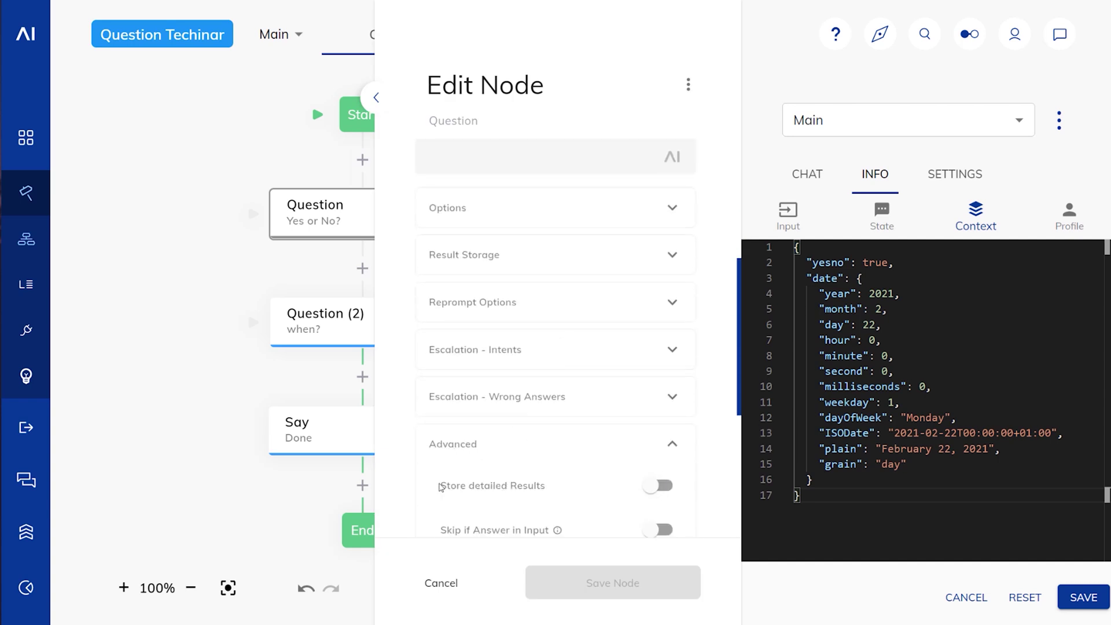
{"action": "left_click", "coordinate": [659, 486]}
{"action": "left_click", "coordinate": [657, 583]}
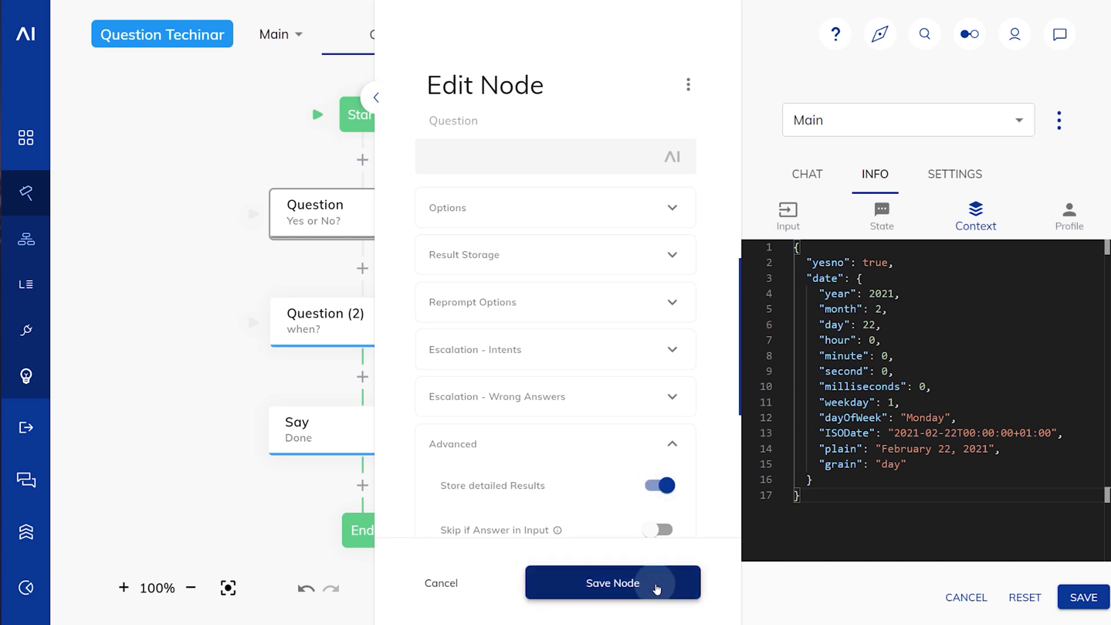
Step: Enable Store detailed Results on the when? question, save it, and return to the chat
{"action": "left_click", "coordinate": [397, 338]}
{"action": "scroll", "coordinate": [538, 372], "scroll_direction": "down", "scroll_amount": 10}
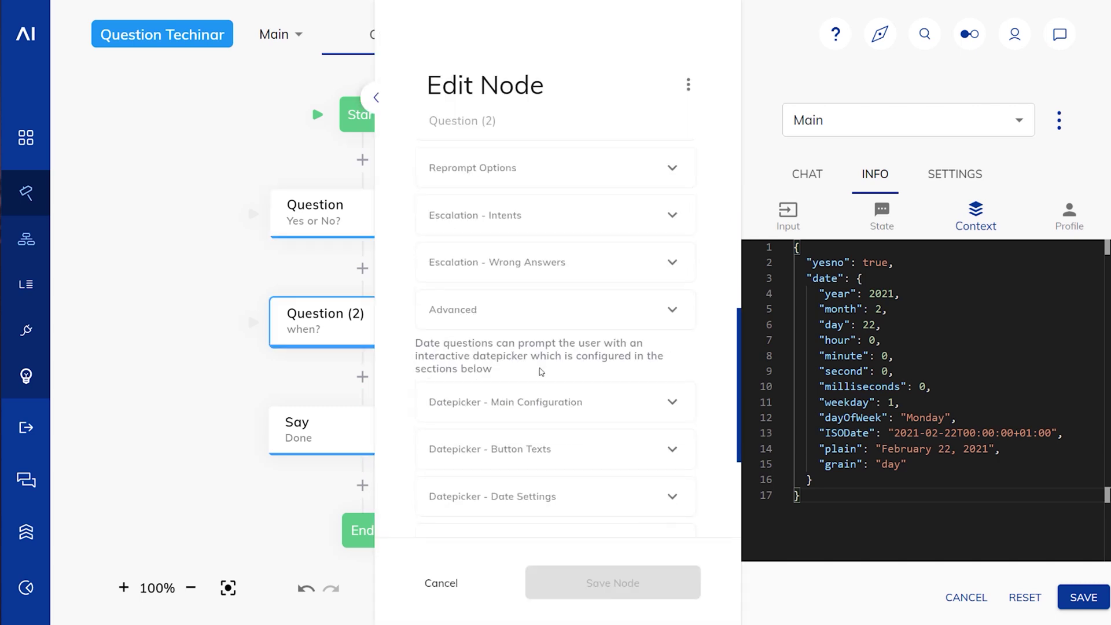
{"action": "scroll", "coordinate": [540, 371], "scroll_direction": "up", "scroll_amount": 1}
{"action": "left_click", "coordinate": [481, 384]}
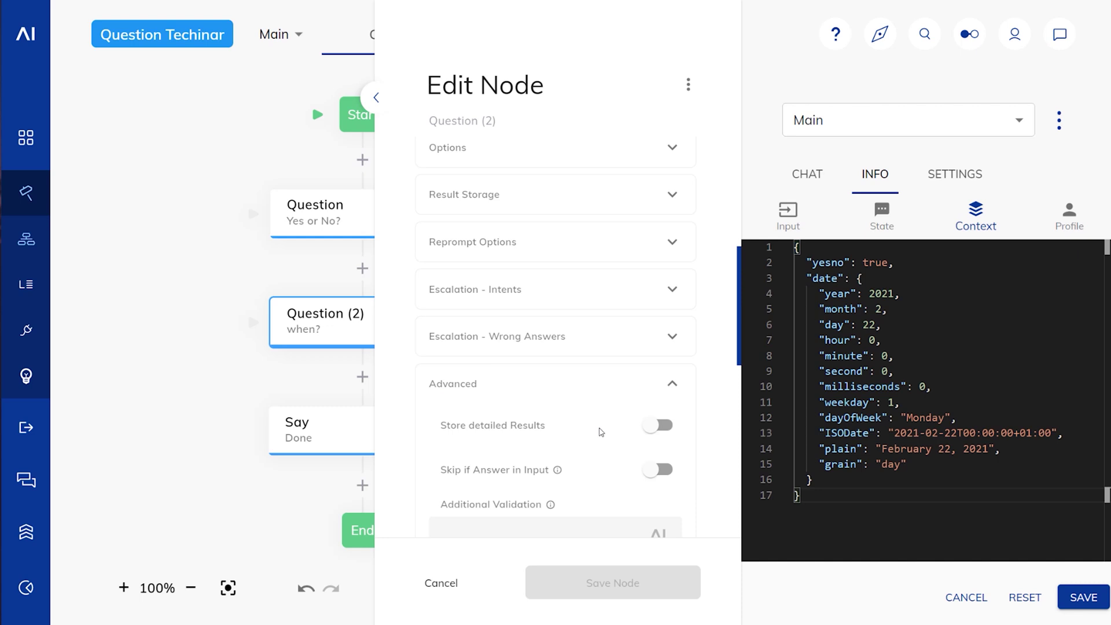
{"action": "left_click", "coordinate": [652, 428]}
{"action": "left_click", "coordinate": [623, 584]}
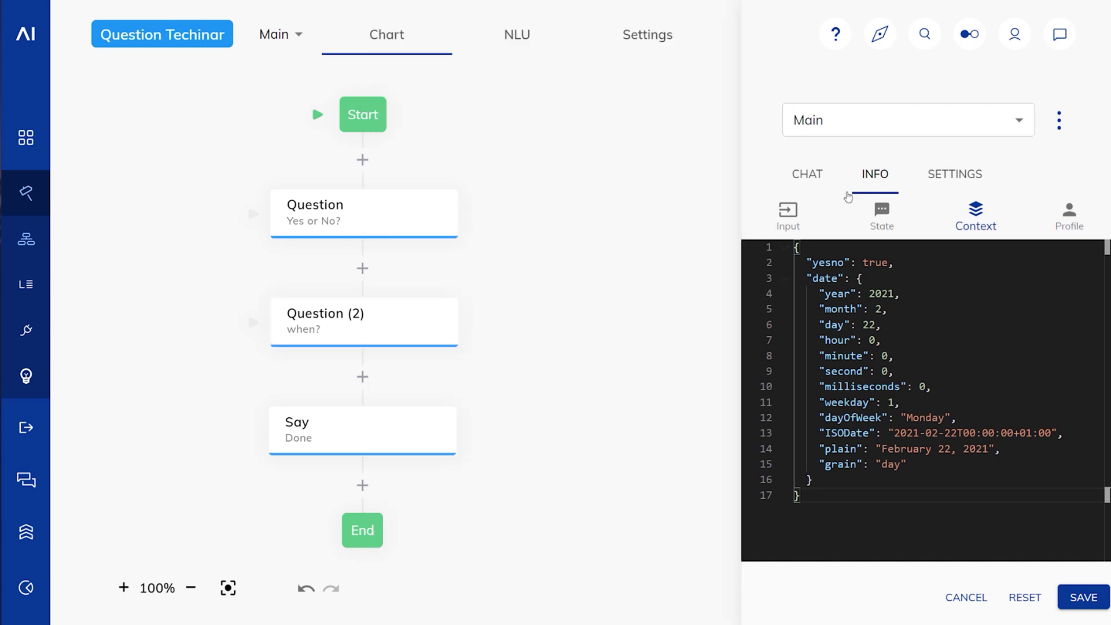
{"action": "left_click", "coordinate": [813, 175]}
{"action": "left_click", "coordinate": [825, 574]}
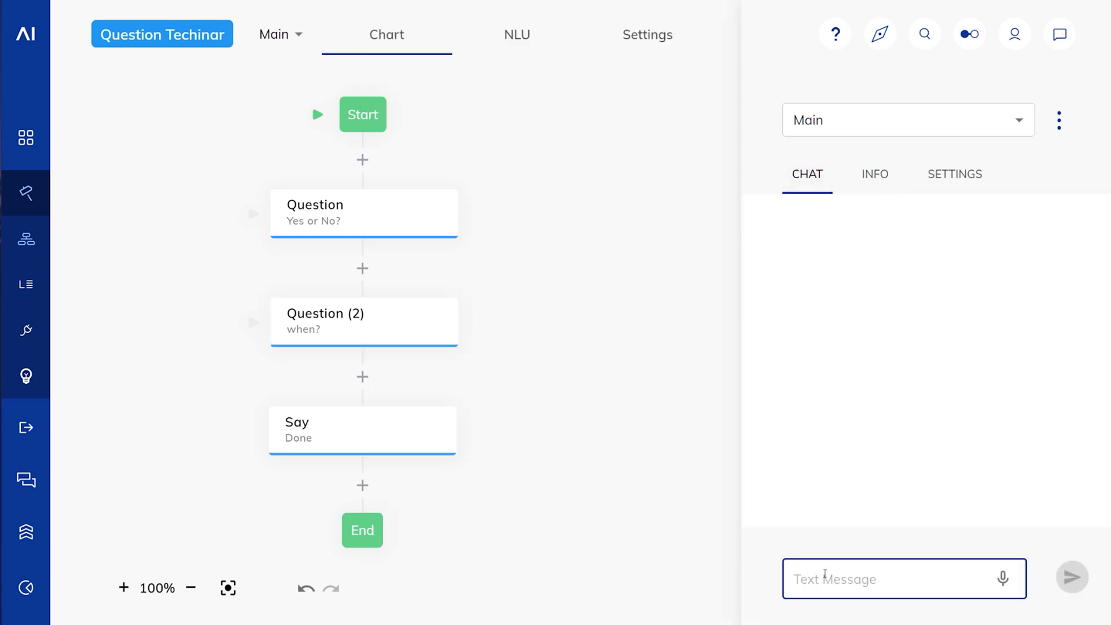
Step: Run a new test chat answering a, yes please, and tomorrow would be good
{"action": "type", "text": "a"}
{"action": "key", "text": "Return"}
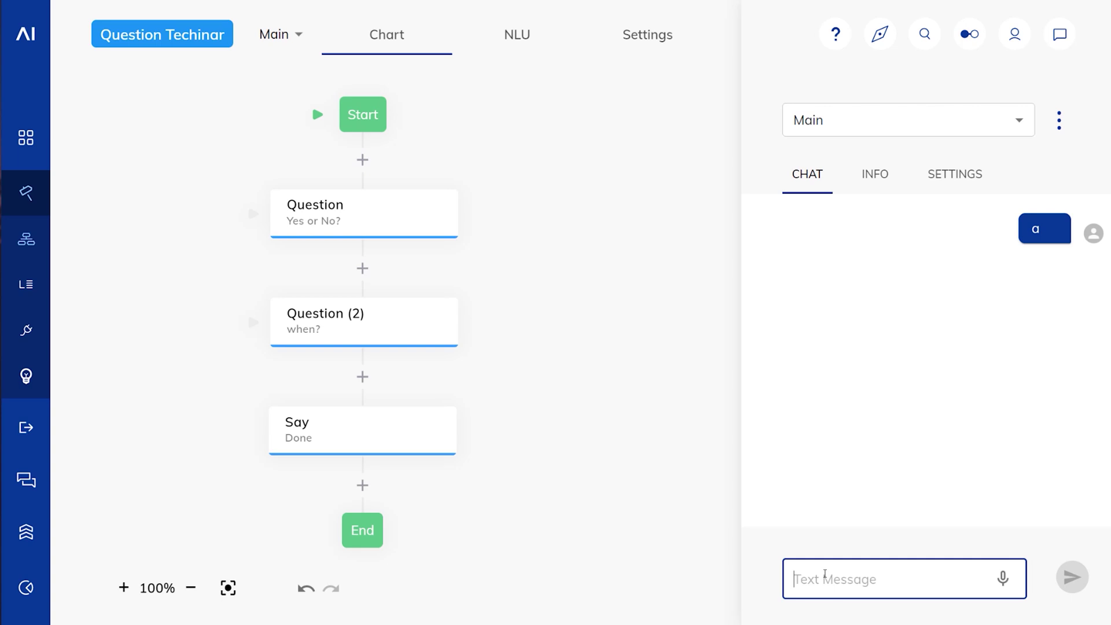
{"action": "type", "text": "yea"}
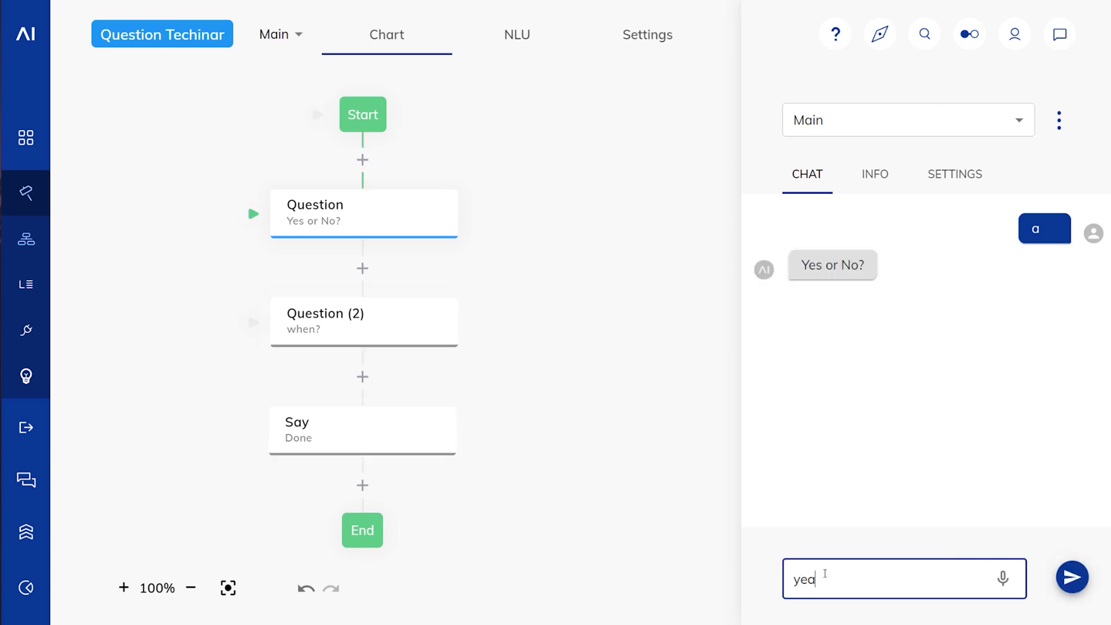
{"action": "key", "text": "BackSpace"}
{"action": "type", "text": "s please"}
{"action": "key", "text": "Return"}
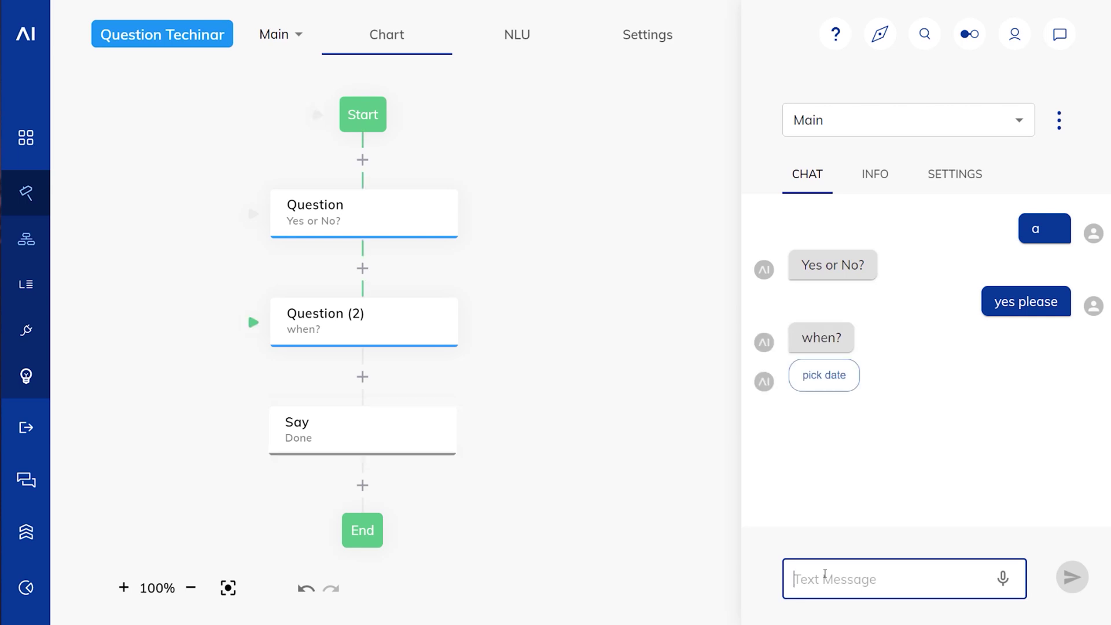
{"action": "type", "text": "tomorrow woul"}
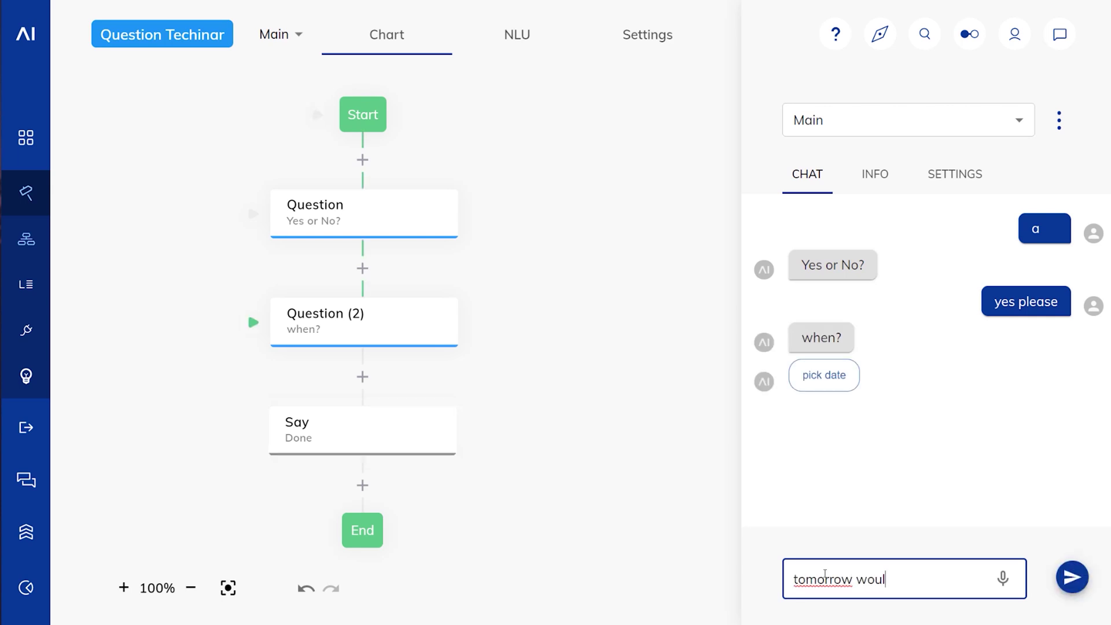
{"action": "type", "text": "d be good"}
{"action": "key", "text": "Return"}
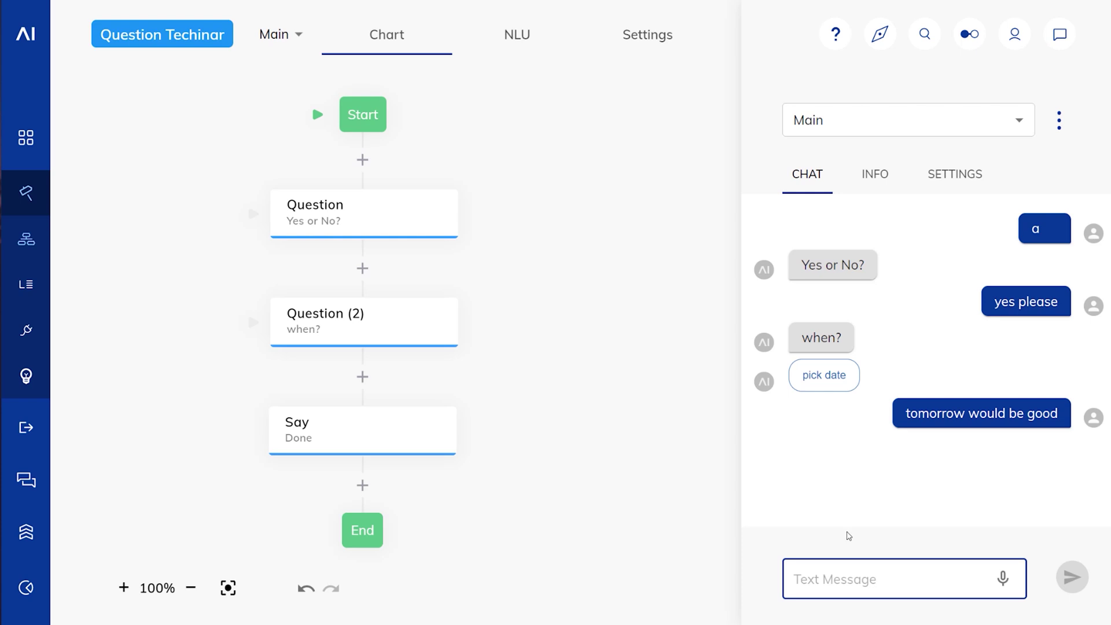
Step: Inspect the detailed yesno context entry: value true, question text, timestamp and answer yes please
{"action": "left_click", "coordinate": [872, 174]}
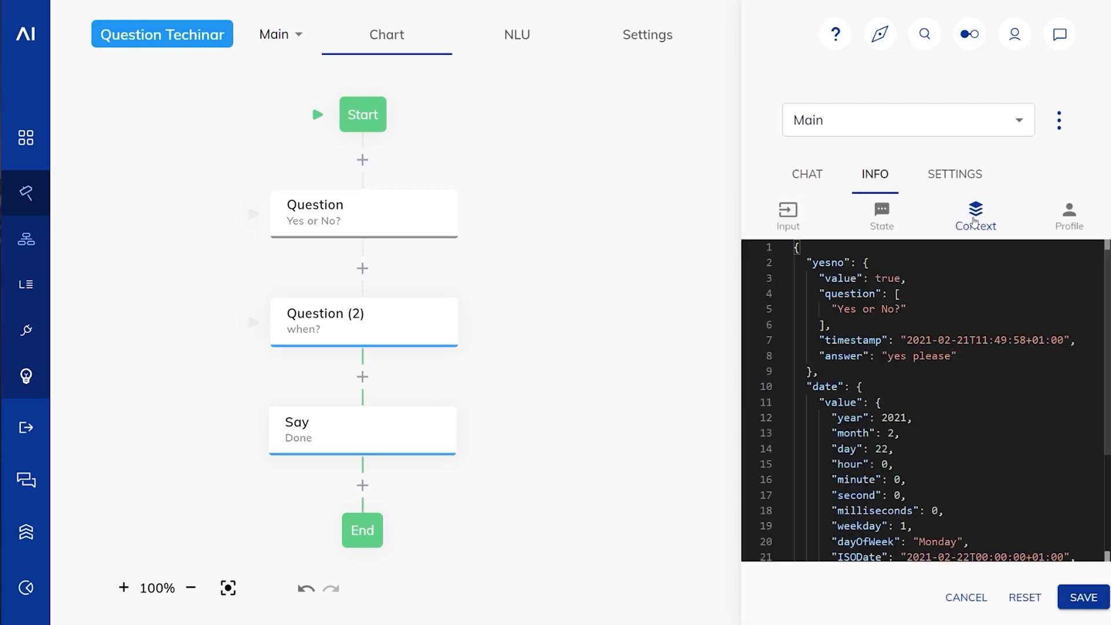
{"action": "left_click_drag", "start_coordinate": [807, 262], "coordinate": [907, 277]}
{"action": "left_click", "coordinate": [868, 262]}
{"action": "left_click", "coordinate": [907, 277]}
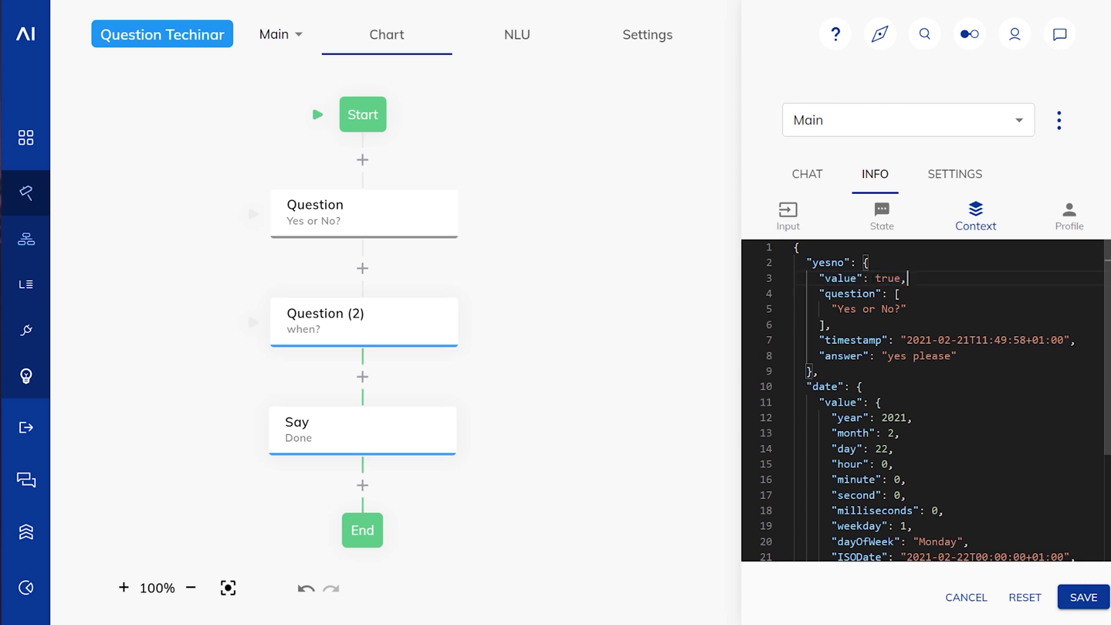
{"action": "left_click_drag", "start_coordinate": [795, 293], "coordinate": [833, 324]}
{"action": "left_click", "coordinate": [845, 325]}
{"action": "left_click_drag", "start_coordinate": [818, 341], "coordinate": [1075, 341]}
{"action": "left_click", "coordinate": [1076, 340]}
{"action": "left_click_drag", "start_coordinate": [818, 356], "coordinate": [979, 355]}
{"action": "left_click", "coordinate": [980, 354]}
{"action": "scroll", "coordinate": [980, 355], "scroll_direction": "down", "scroll_amount": 2}
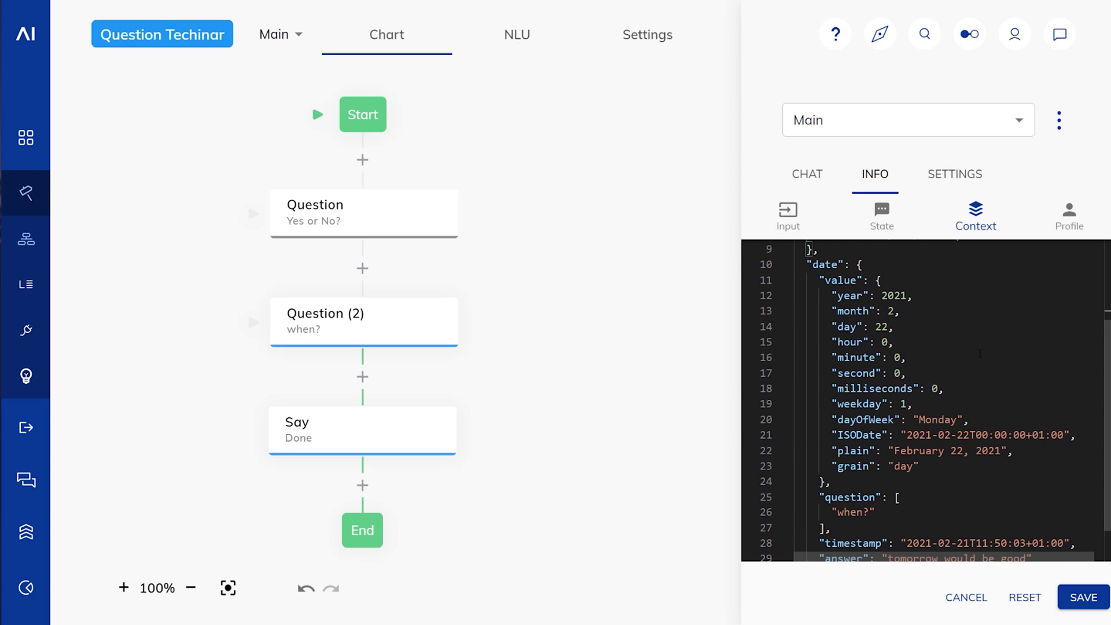
{"action": "scroll", "coordinate": [926, 400], "scroll_direction": "down", "scroll_amount": 1}
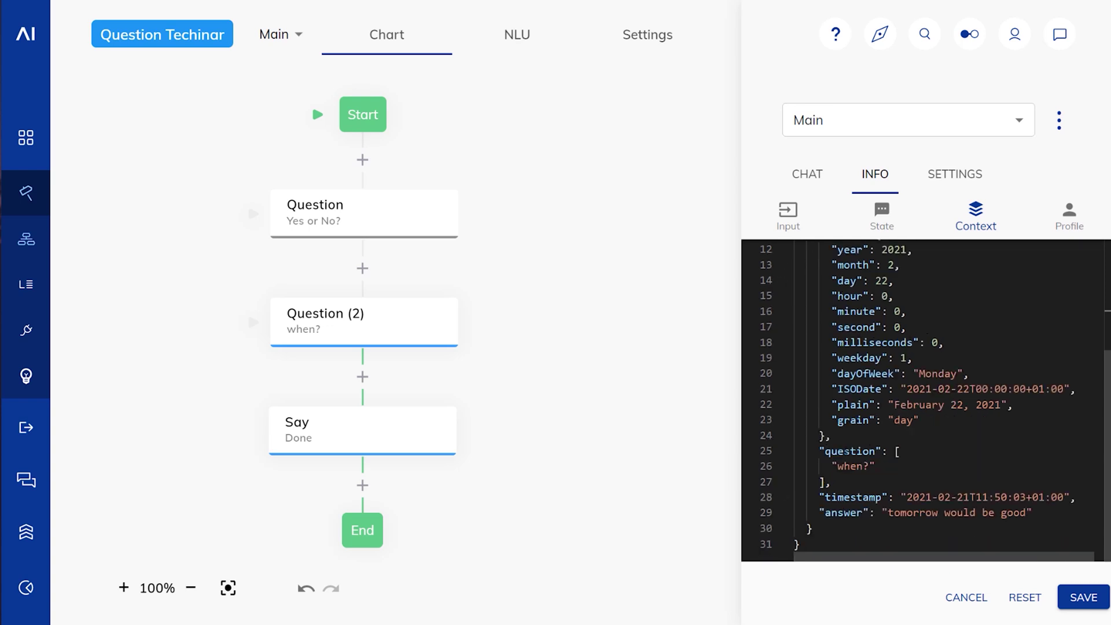
{"action": "scroll", "coordinate": [926, 399], "scroll_direction": "up", "scroll_amount": 3}
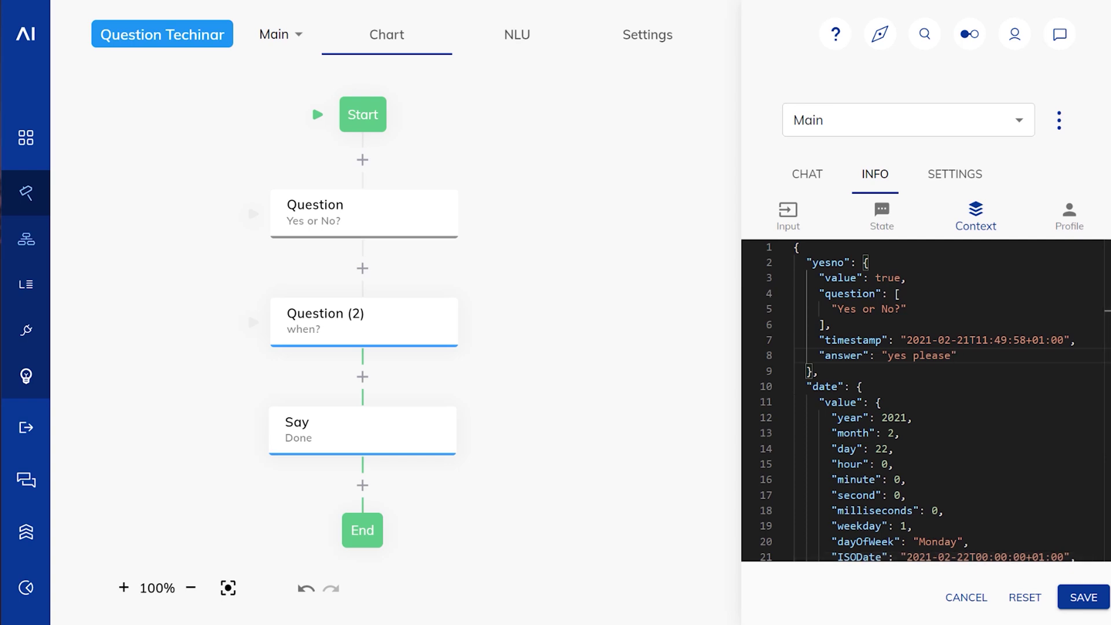
{"action": "left_click", "coordinate": [371, 201]}
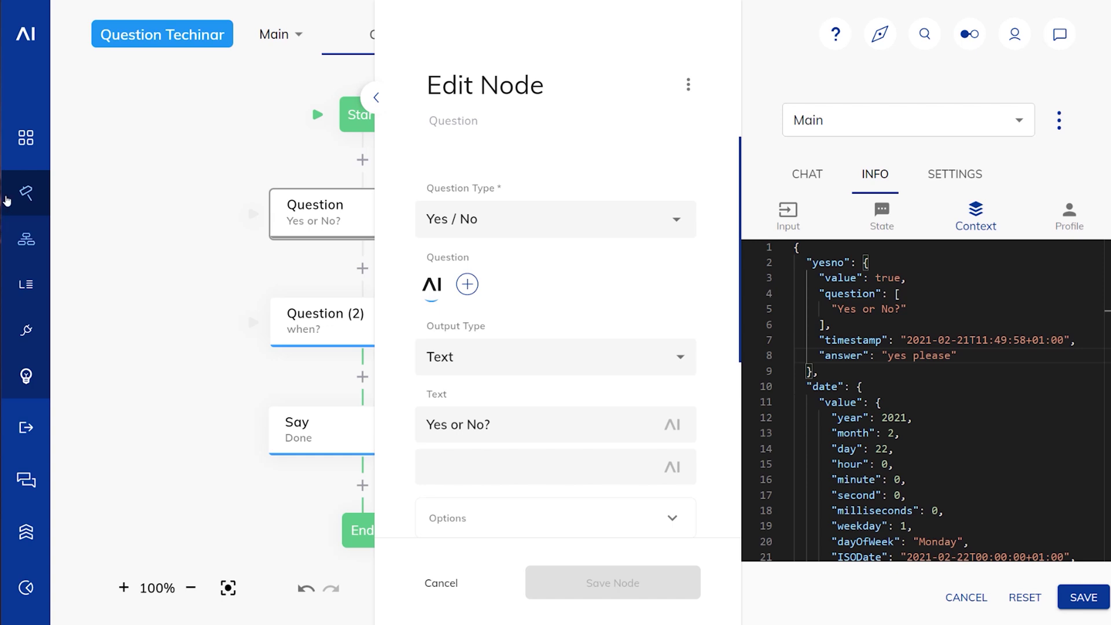
Step: Review Question (2)'s settings, then bring up the node catalog below Start
{"action": "left_click", "coordinate": [77, 244]}
{"action": "left_click", "coordinate": [309, 298]}
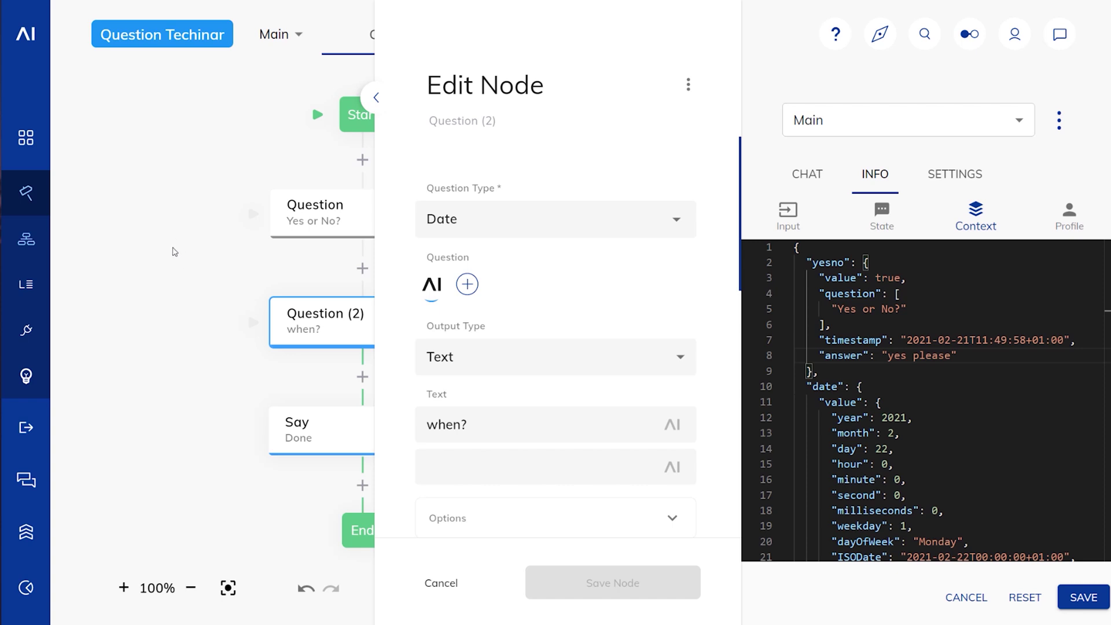
{"action": "left_click", "coordinate": [175, 252]}
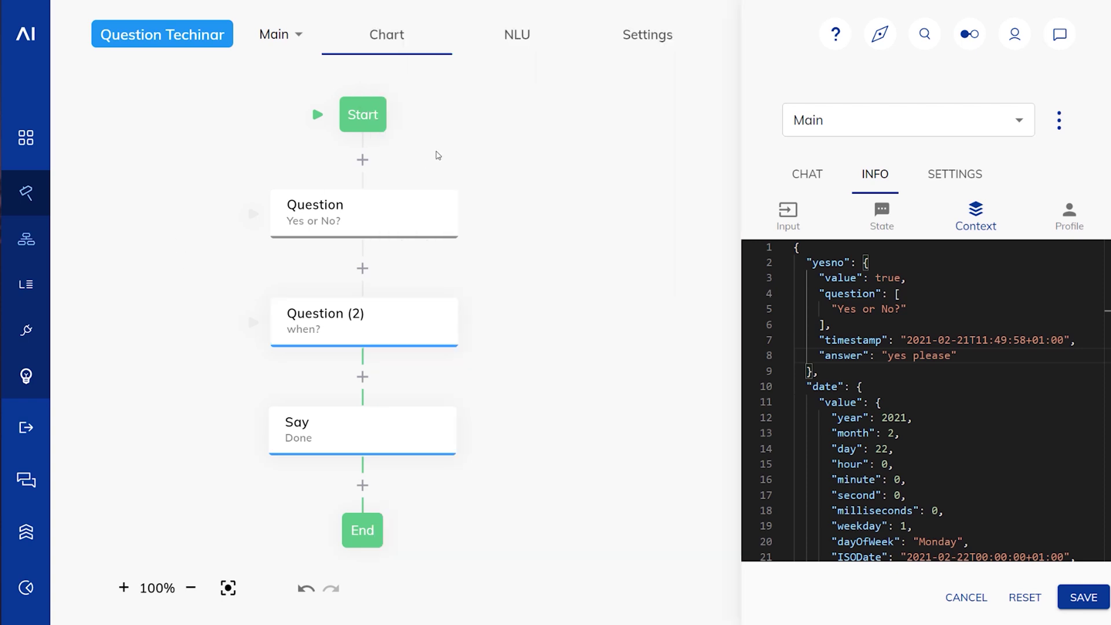
{"action": "left_click", "coordinate": [362, 160]}
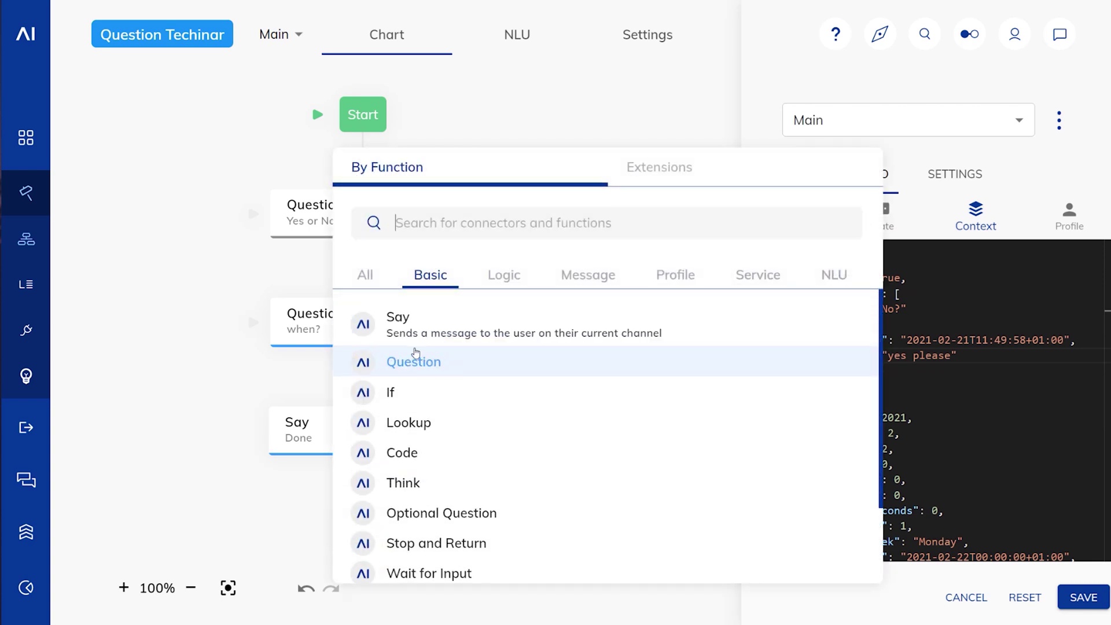
Step: Insert an Email Question node after Start asking 'Your email please?' and save it
{"action": "left_click", "coordinate": [415, 349]}
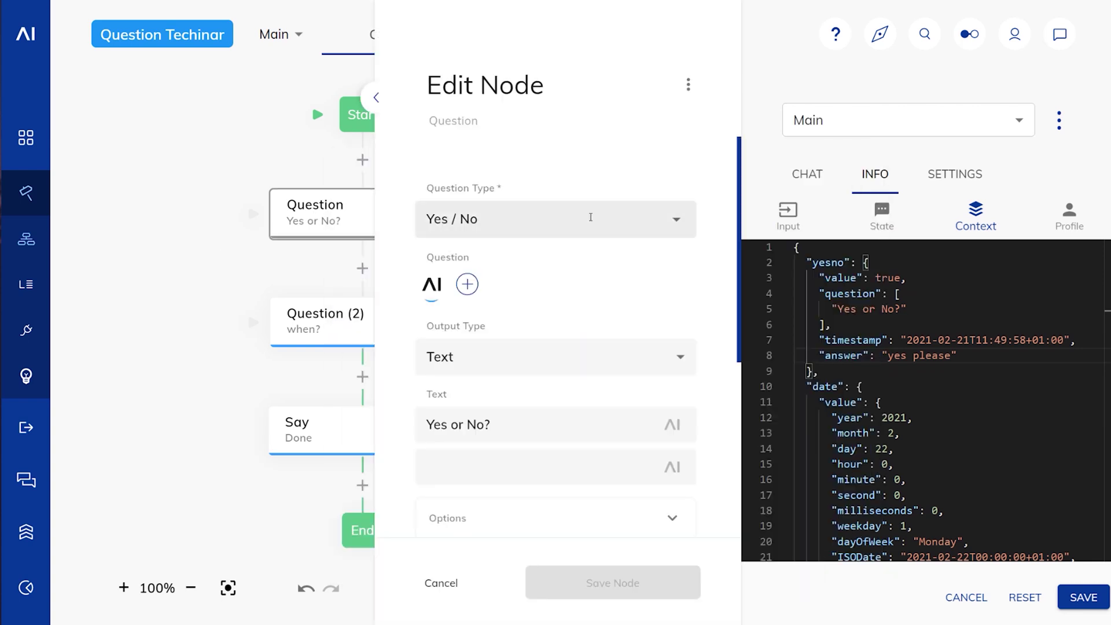
{"action": "left_click", "coordinate": [556, 220]}
{"action": "left_click", "coordinate": [454, 493]}
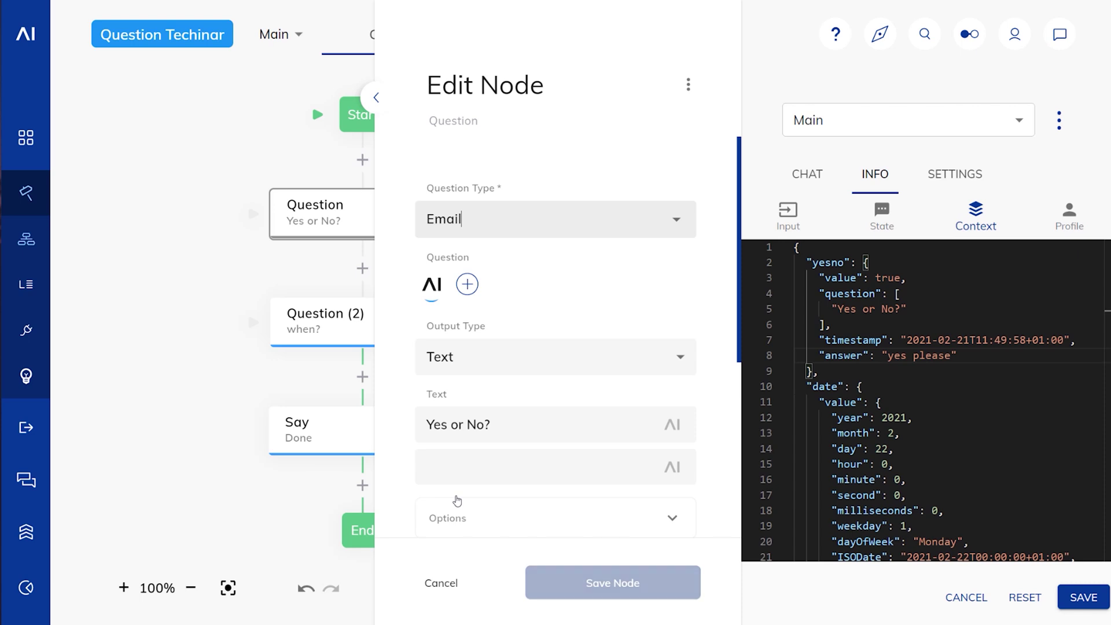
{"action": "left_click", "coordinate": [446, 424]}
{"action": "key", "text": "ctrl+a"}
{"action": "type", "text": "Your email please?"}
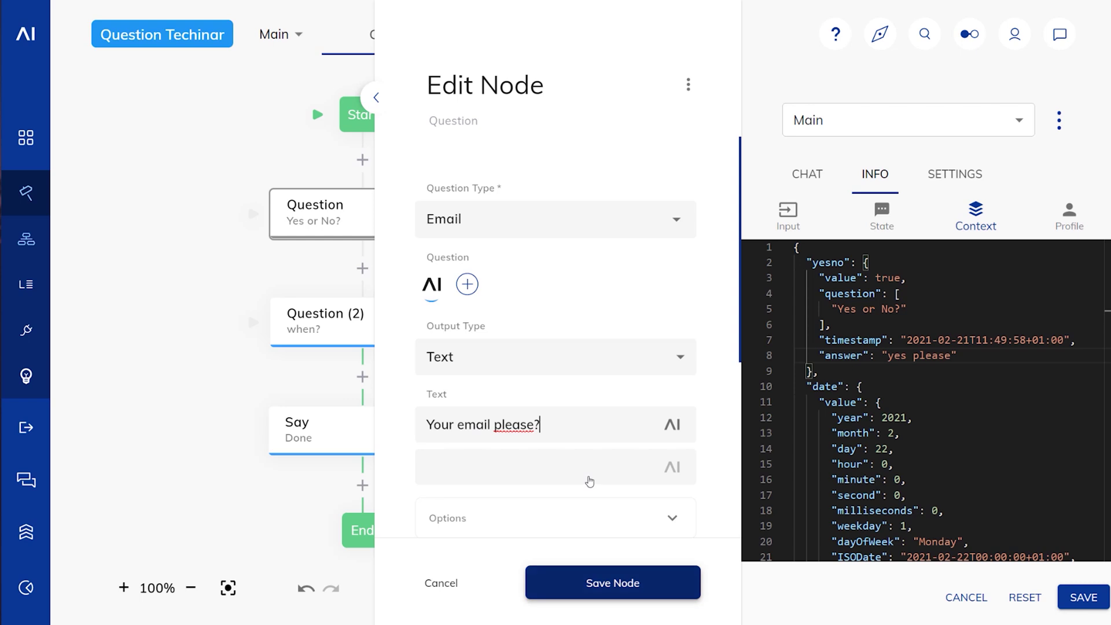
{"action": "scroll", "coordinate": [577, 409], "scroll_direction": "down", "scroll_amount": 4}
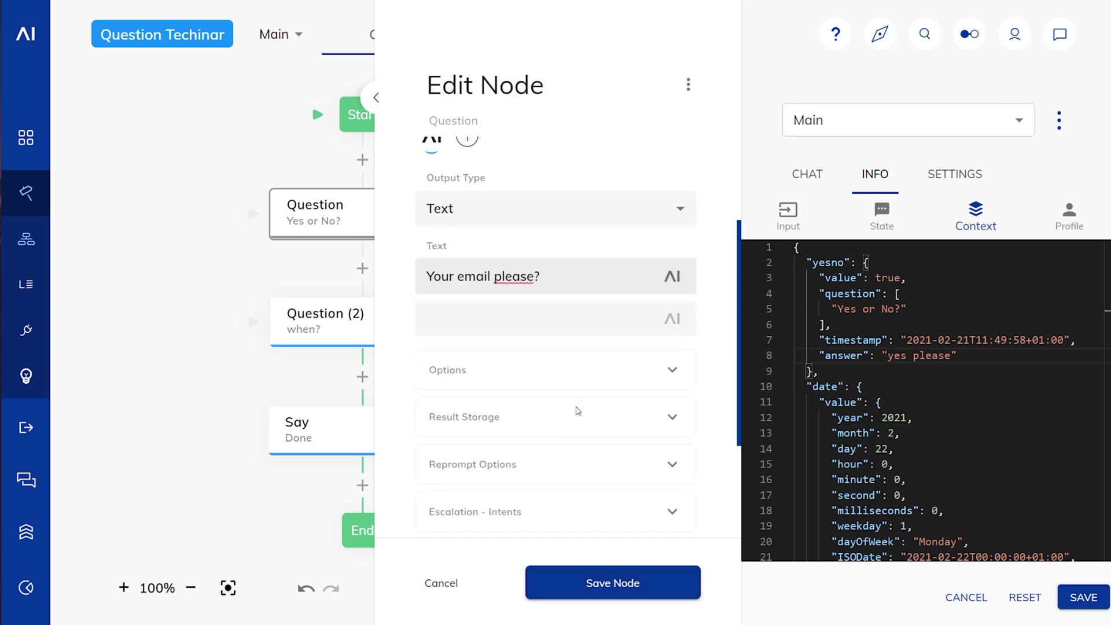
{"action": "left_click", "coordinate": [593, 599]}
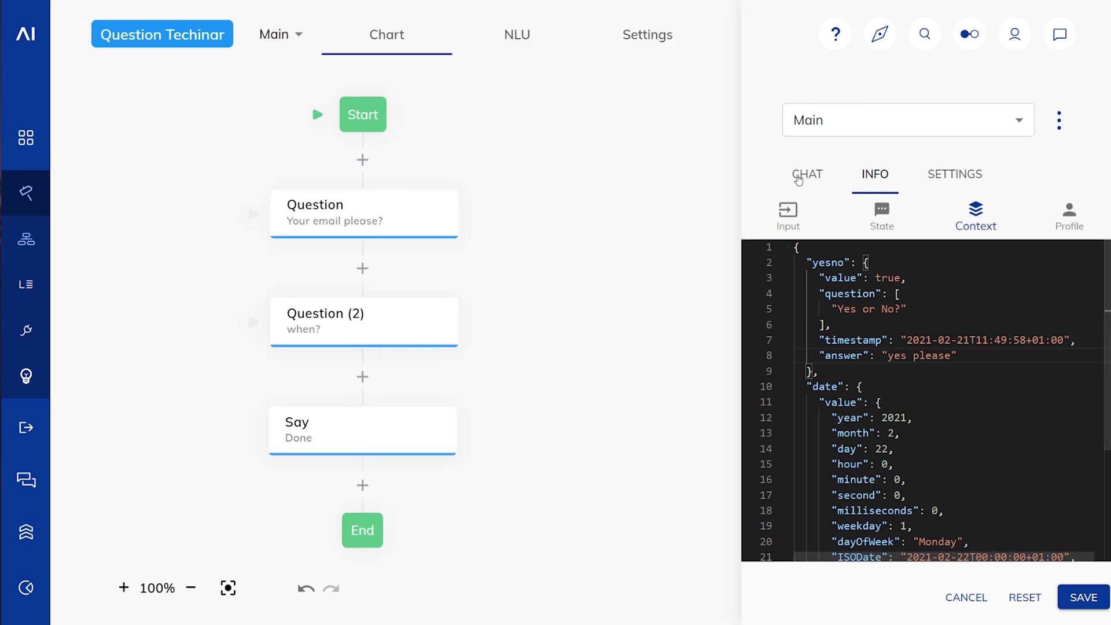
Step: Test the email question with as, invalid sdf and a valid email address, then clear the chat
{"action": "left_click", "coordinate": [802, 171]}
{"action": "left_click", "coordinate": [831, 578]}
{"action": "type", "text": "as"}
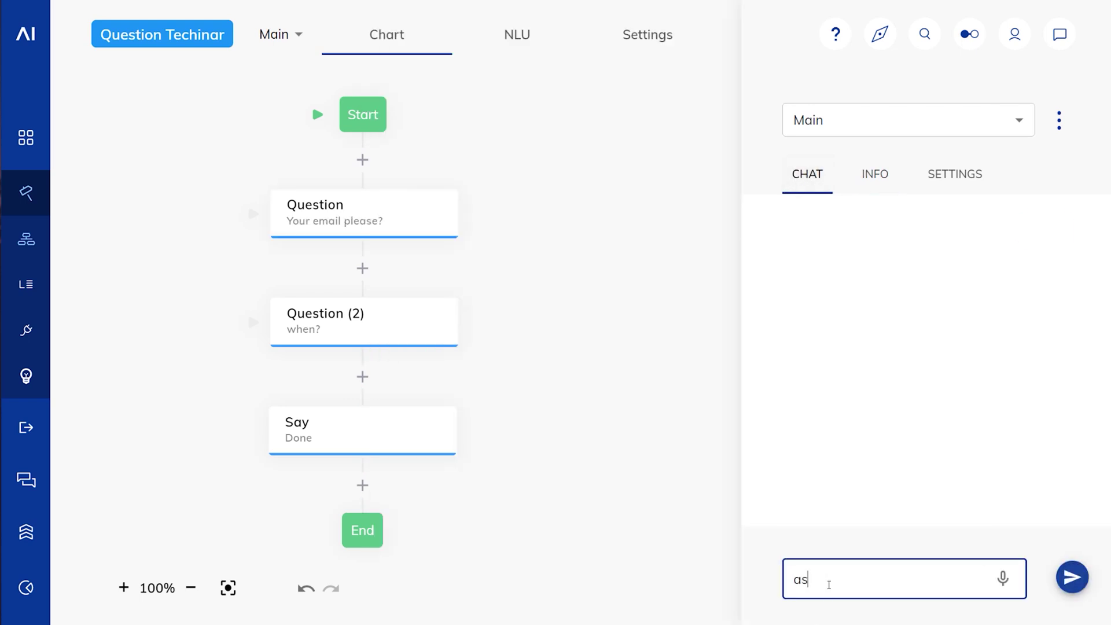
{"action": "key", "text": "Return"}
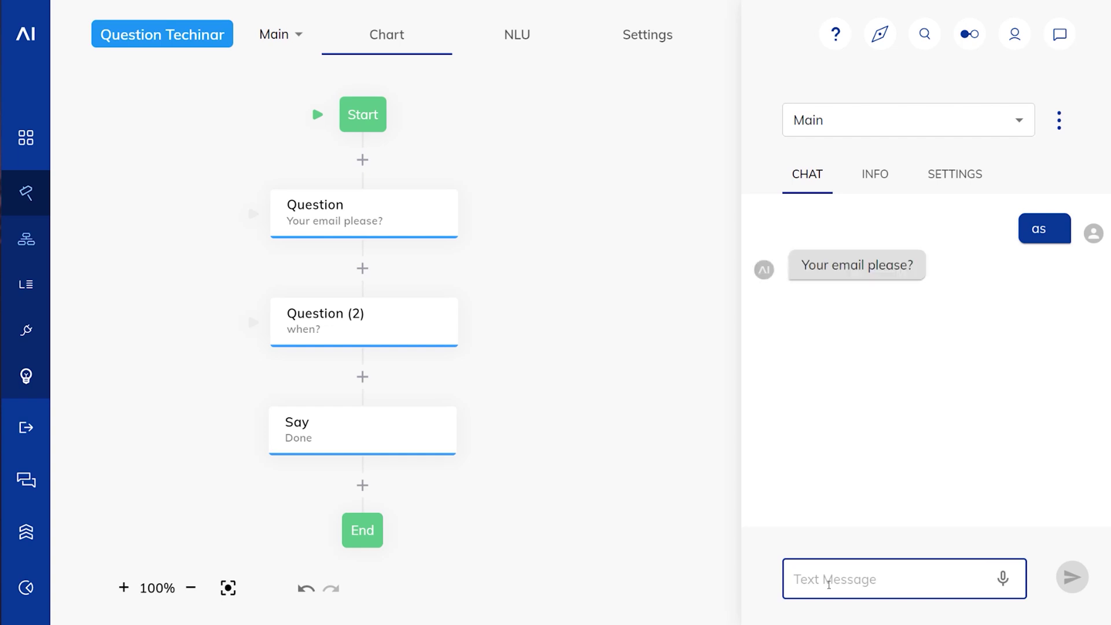
{"action": "type", "text": "sdf"}
{"action": "key", "text": "Return"}
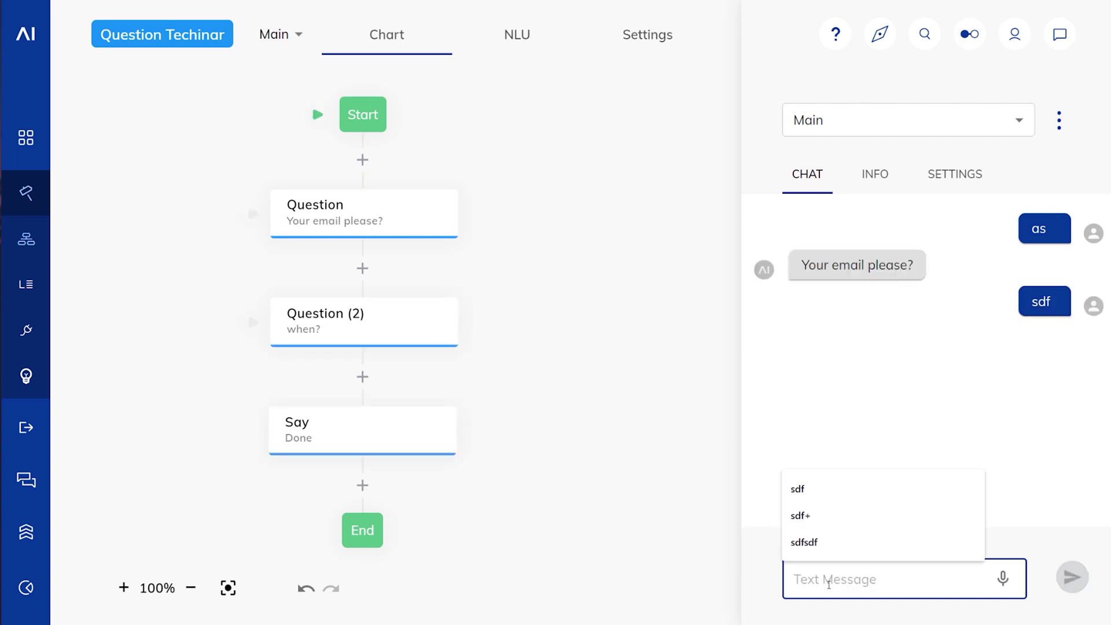
{"action": "left_click", "coordinate": [917, 591]}
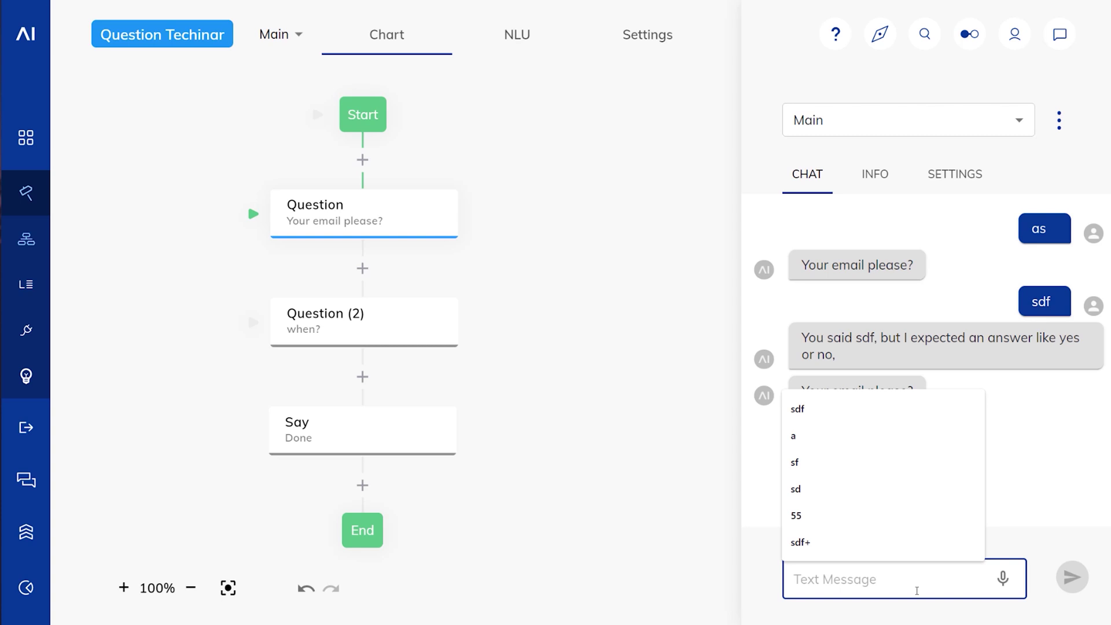
{"action": "type", "text": "wer@wer.com"}
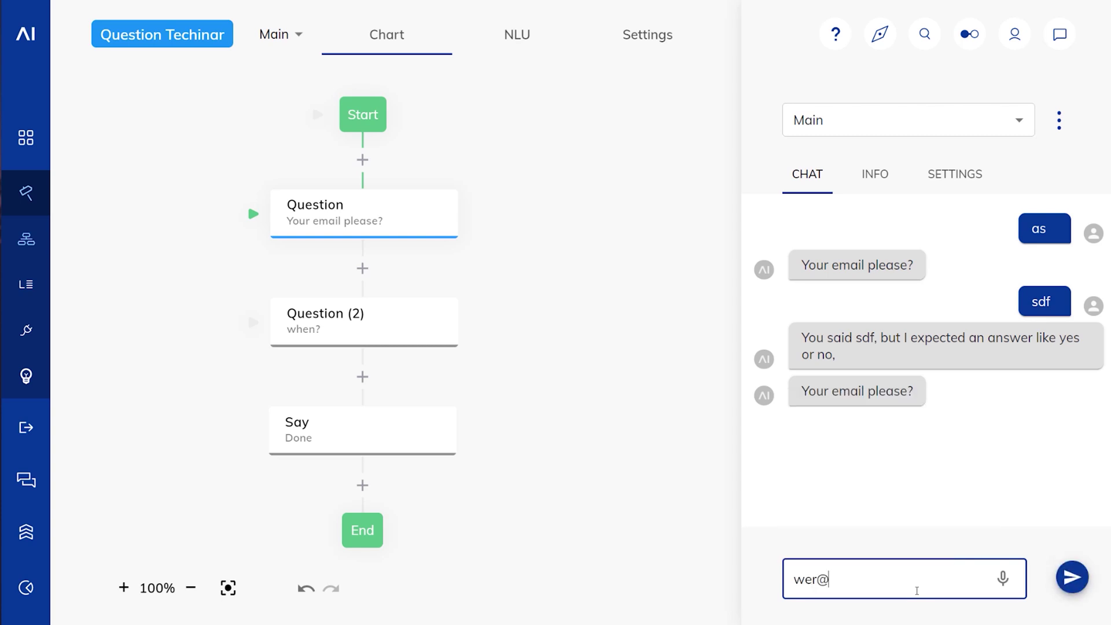
{"action": "key", "text": "Return"}
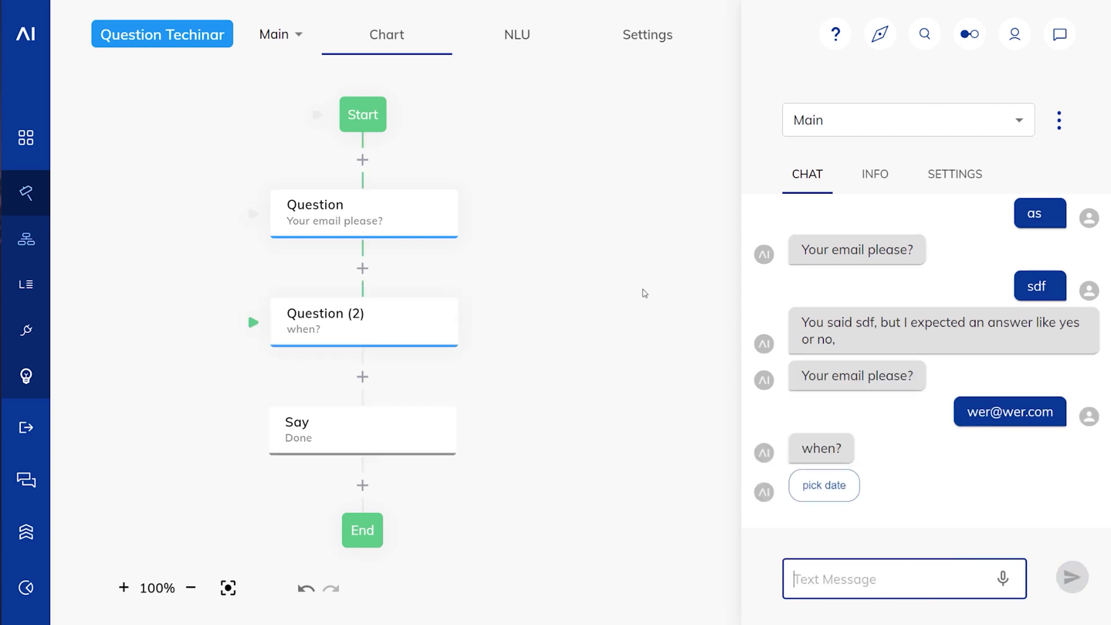
{"action": "left_click", "coordinate": [1060, 120]}
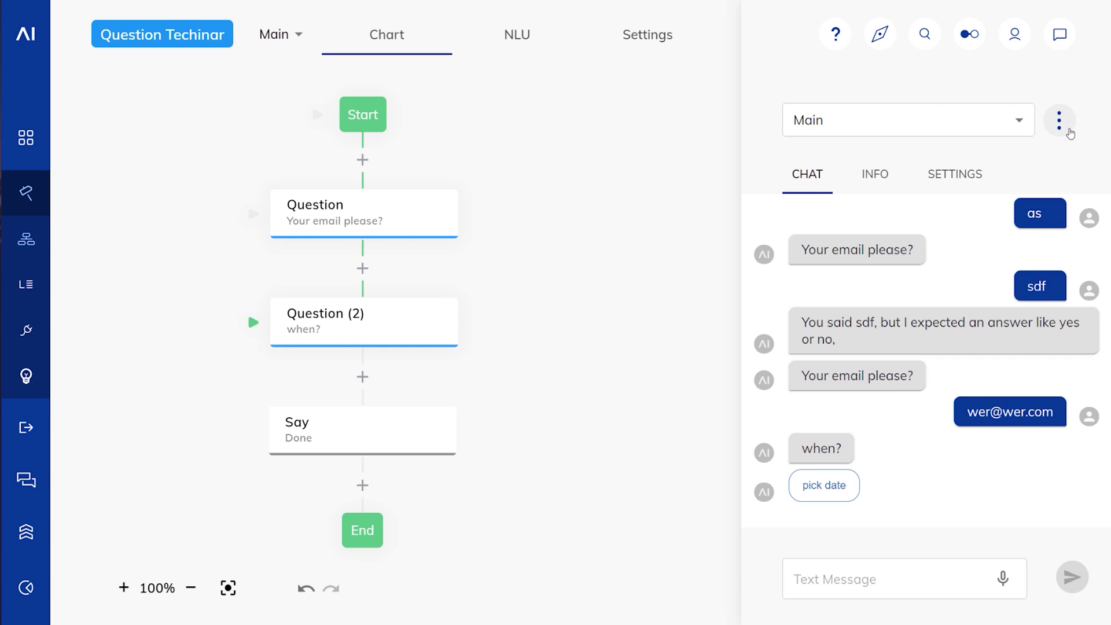
{"action": "left_click", "coordinate": [1051, 131]}
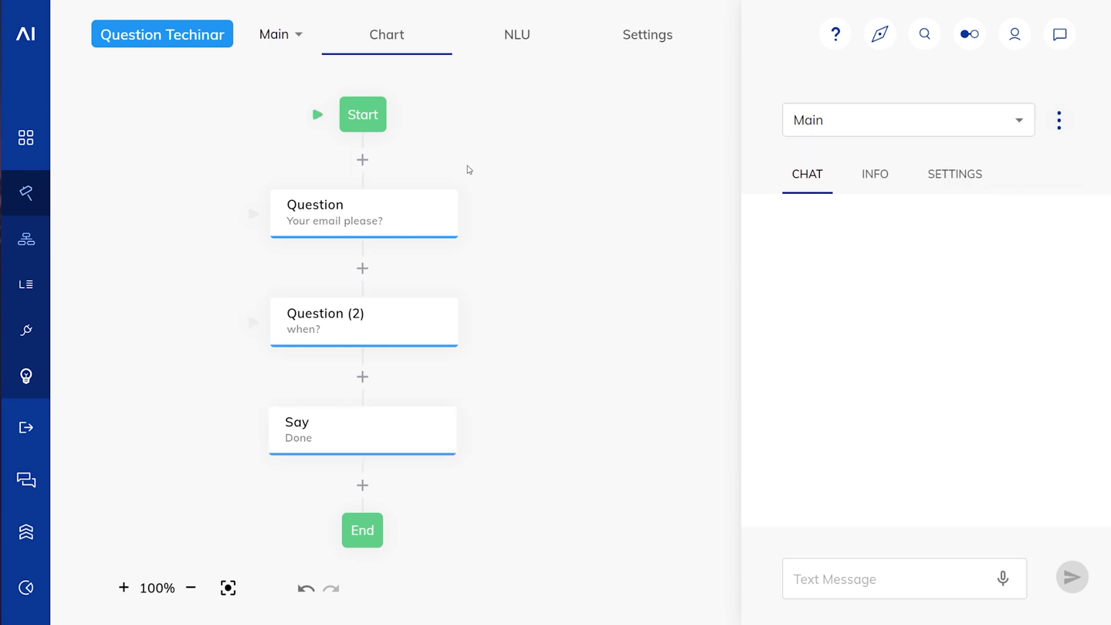
Step: Enter input.slots.EMAIL[0].endsWith("cognigy.com") as the email question's Additional Validation
{"action": "left_click", "coordinate": [318, 217]}
{"action": "scroll", "coordinate": [500, 359], "scroll_direction": "down", "scroll_amount": 3}
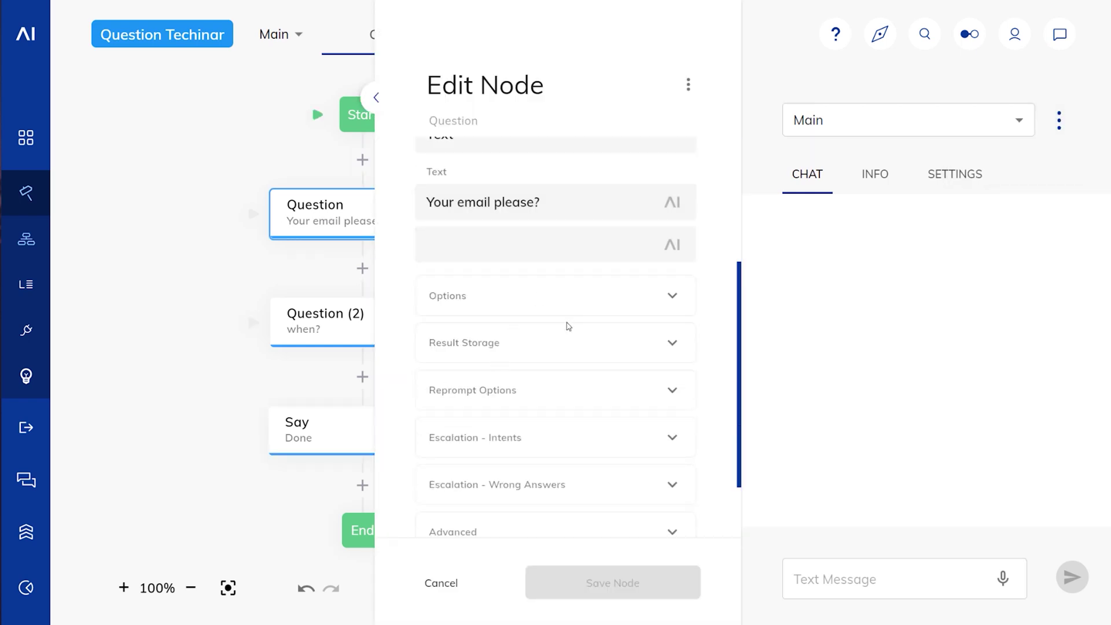
{"action": "scroll", "coordinate": [566, 323], "scroll_direction": "down", "scroll_amount": 3}
{"action": "left_click", "coordinate": [494, 447]}
{"action": "scroll", "coordinate": [561, 327], "scroll_direction": "down", "scroll_amount": 5}
{"action": "left_click", "coordinate": [489, 287]}
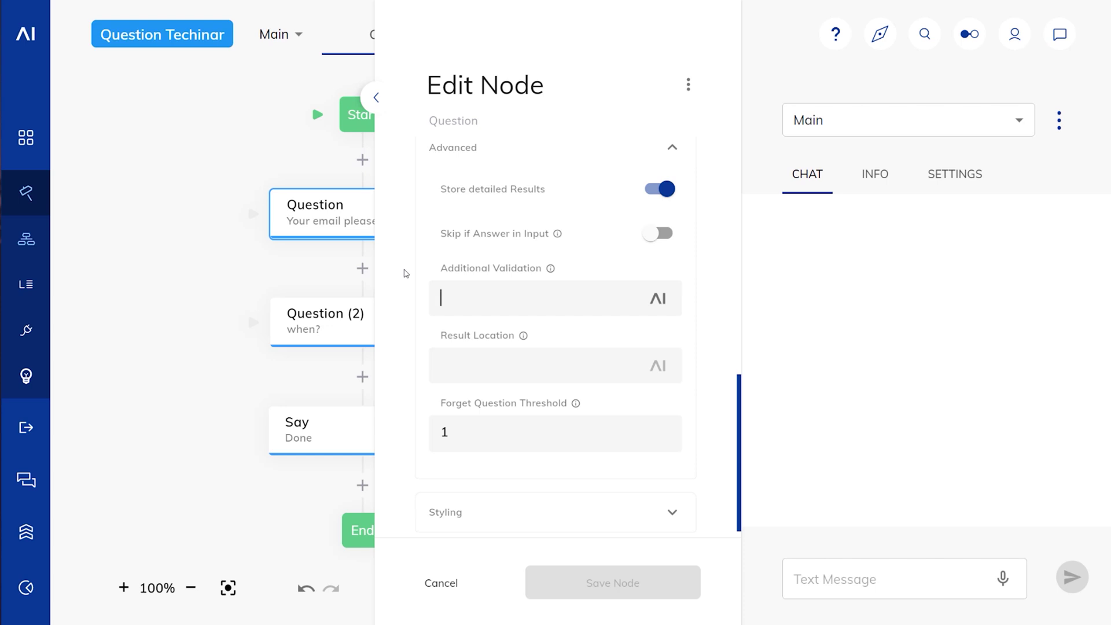
{"action": "type", "text": "input.sllots.EMAIL[0]"}
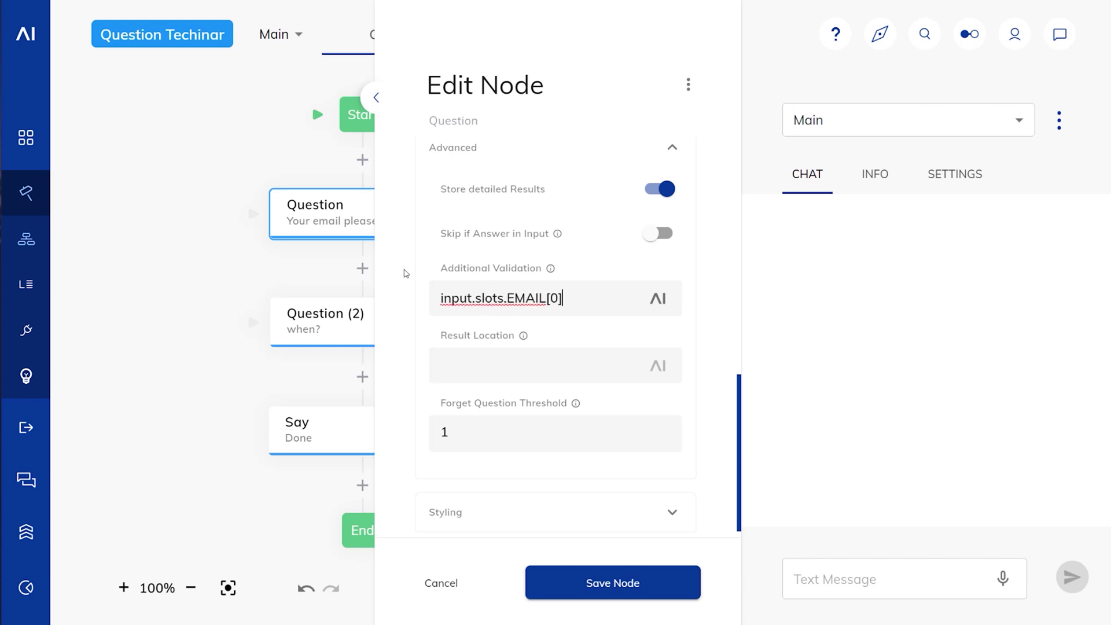
{"action": "type", "text": ".endsWith(\"cogni"}
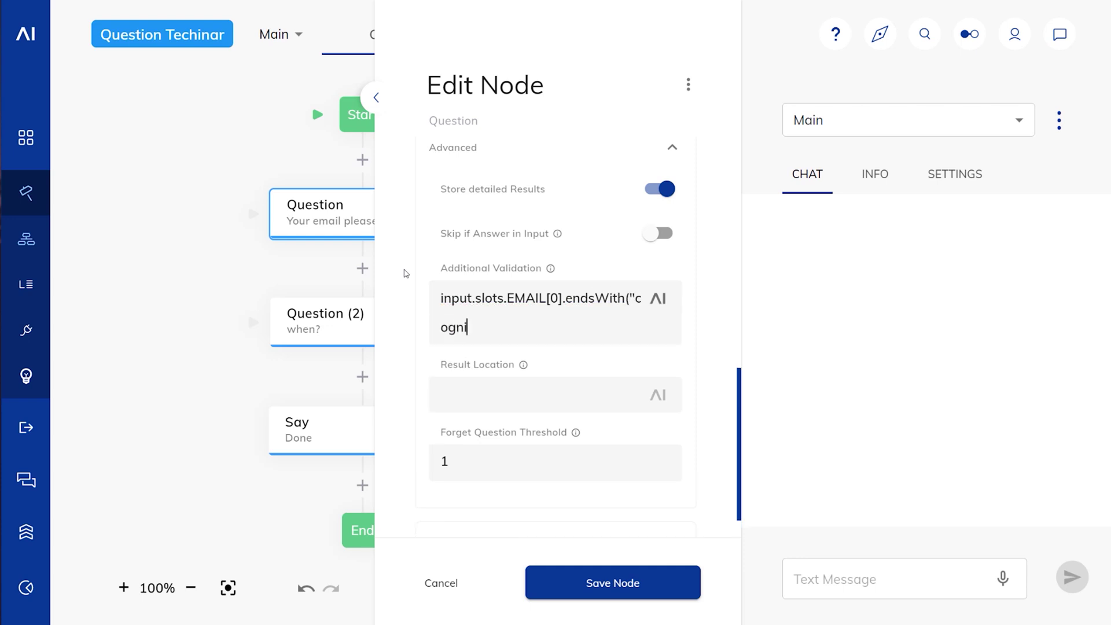
{"action": "type", "text": "gy.com\")"}
Step: Save the validation and test it with a, a non-cognigy.com address, then a cognigy.com address
{"action": "left_click", "coordinate": [610, 584]}
{"action": "left_click", "coordinate": [832, 579]}
{"action": "type", "text": "a"}
{"action": "key", "text": "Return"}
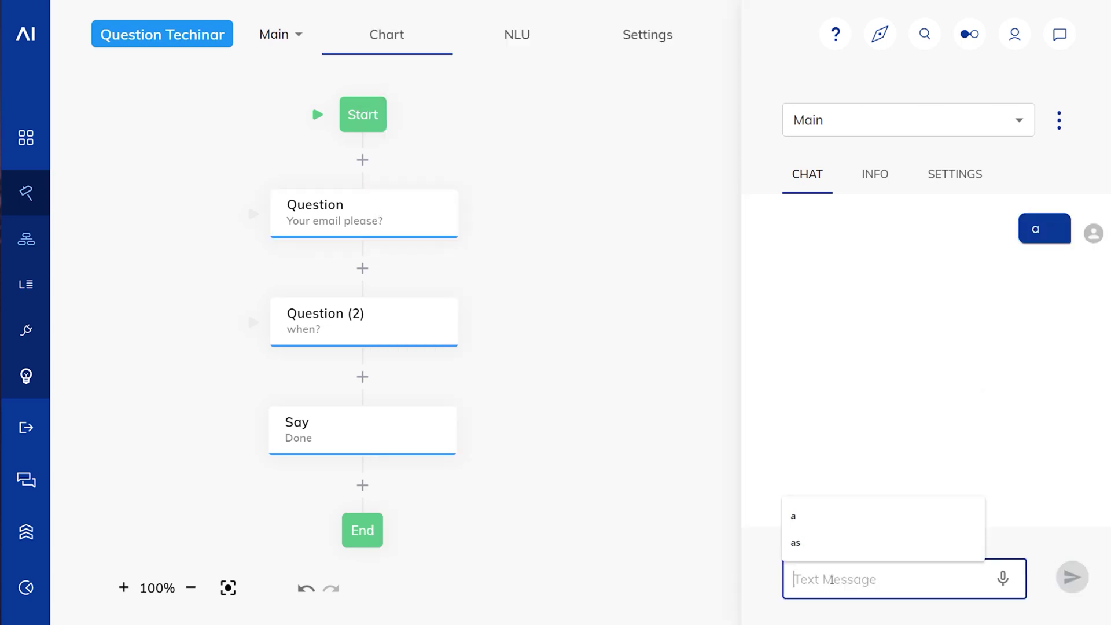
{"action": "type", "text": "wer@wer.com"}
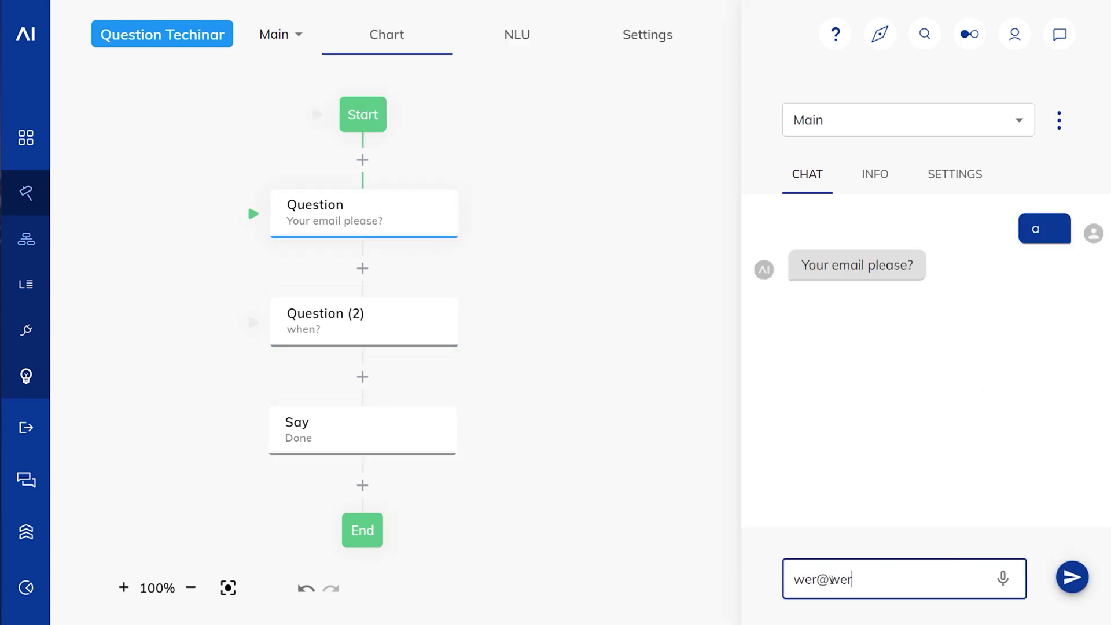
{"action": "key", "text": "Return"}
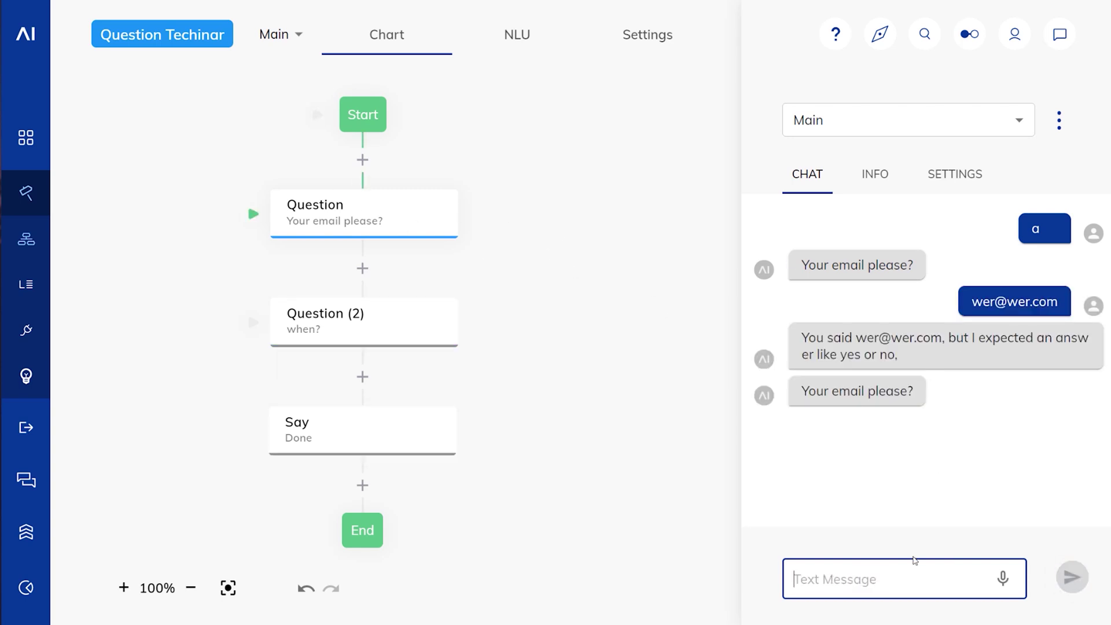
{"action": "type", "text": "wer@cogni"}
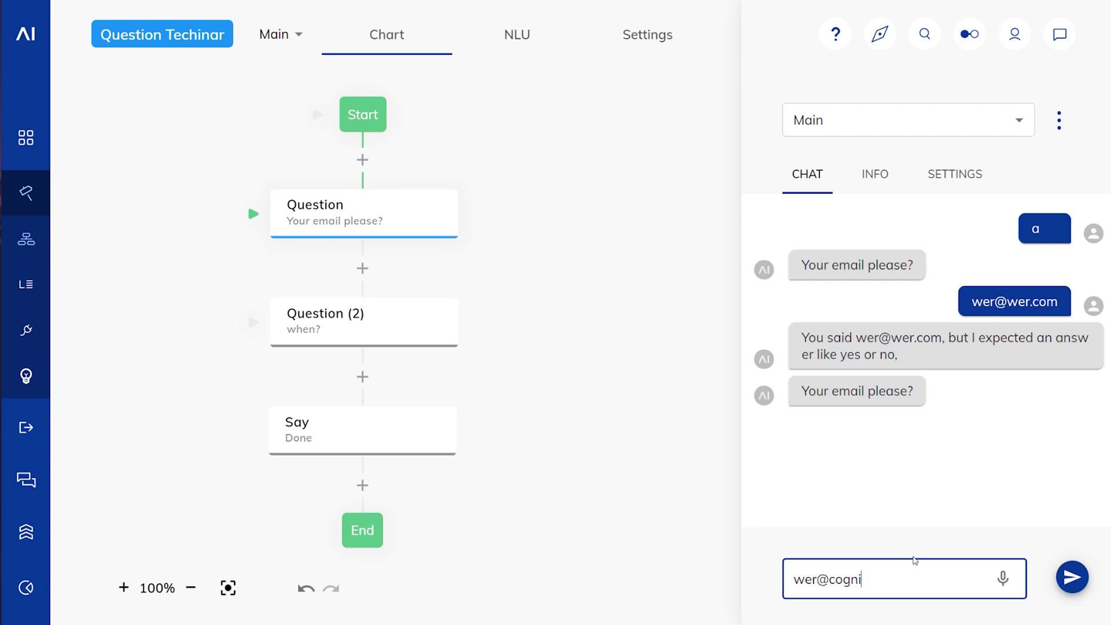
{"action": "type", "text": "gy.com"}
{"action": "key", "text": "Return"}
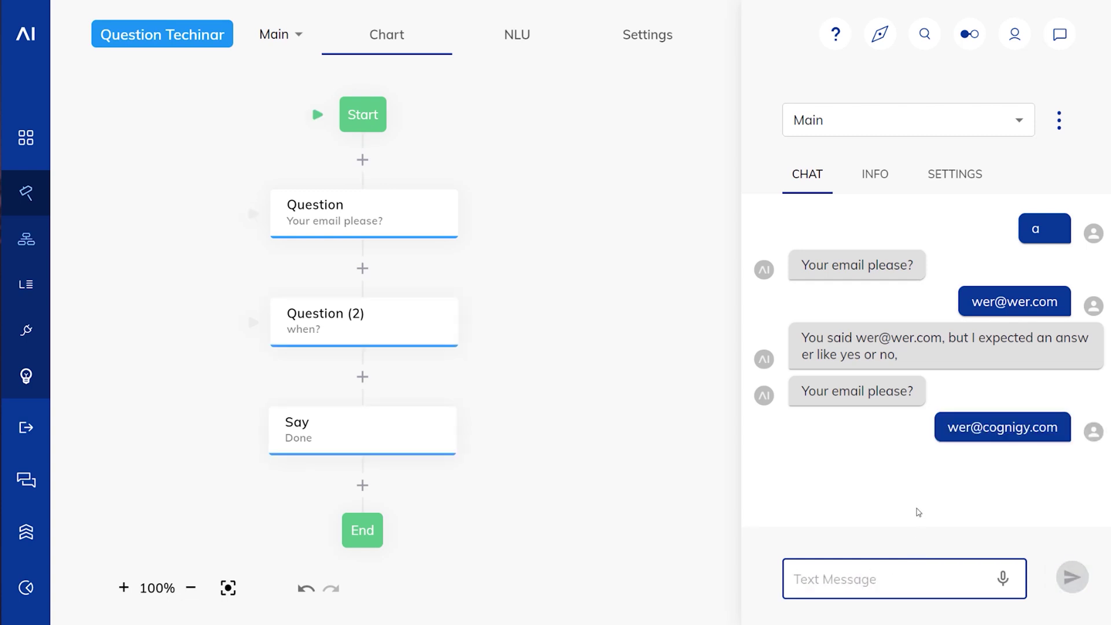
Step: Review the email question's advanced settings and close the editor without changes
{"action": "left_click", "coordinate": [406, 219]}
{"action": "scroll", "coordinate": [565, 416], "scroll_direction": "down", "scroll_amount": 5}
{"action": "left_click", "coordinate": [491, 454]}
{"action": "scroll", "coordinate": [521, 405], "scroll_direction": "down", "scroll_amount": 4}
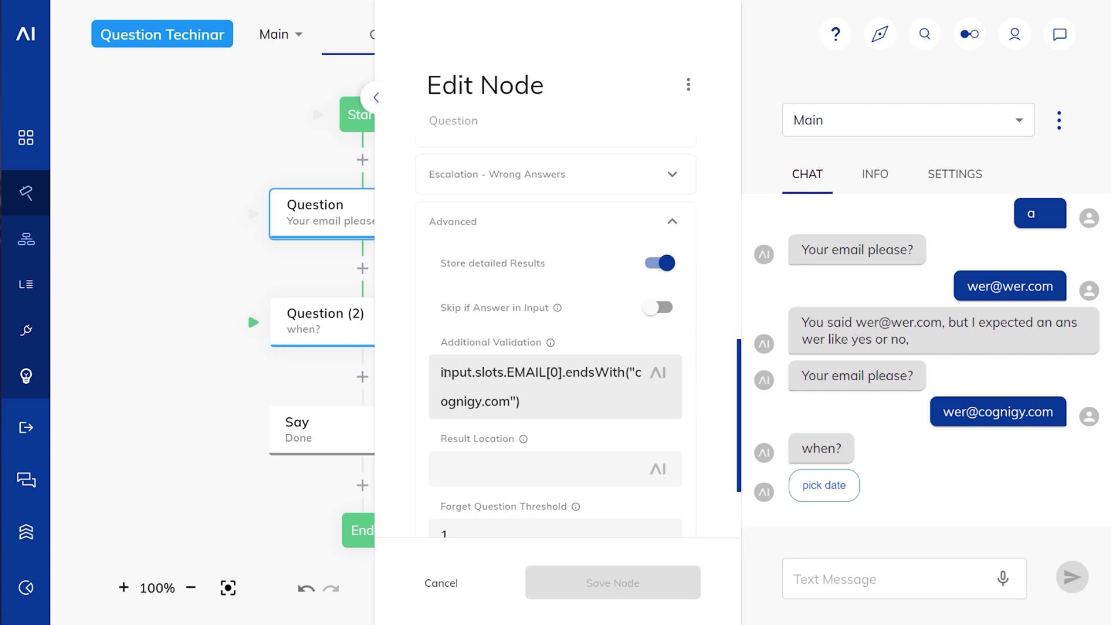
{"action": "left_click", "coordinate": [458, 578]}
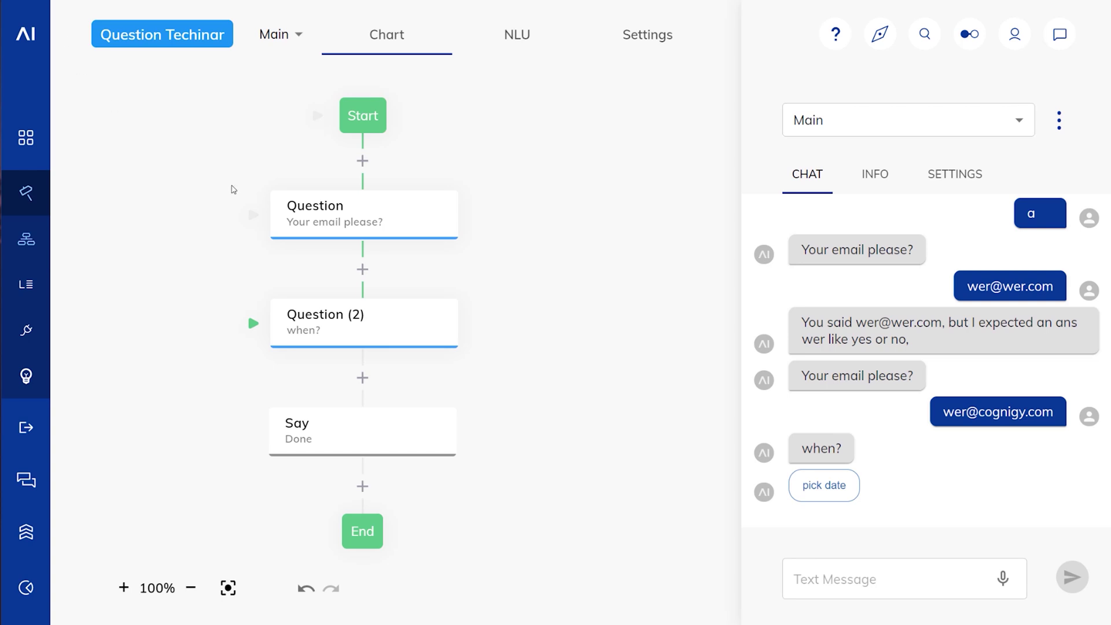
Step: Check the email question's type options, then insert a new Question node directly after Start
{"action": "left_click", "coordinate": [307, 213]}
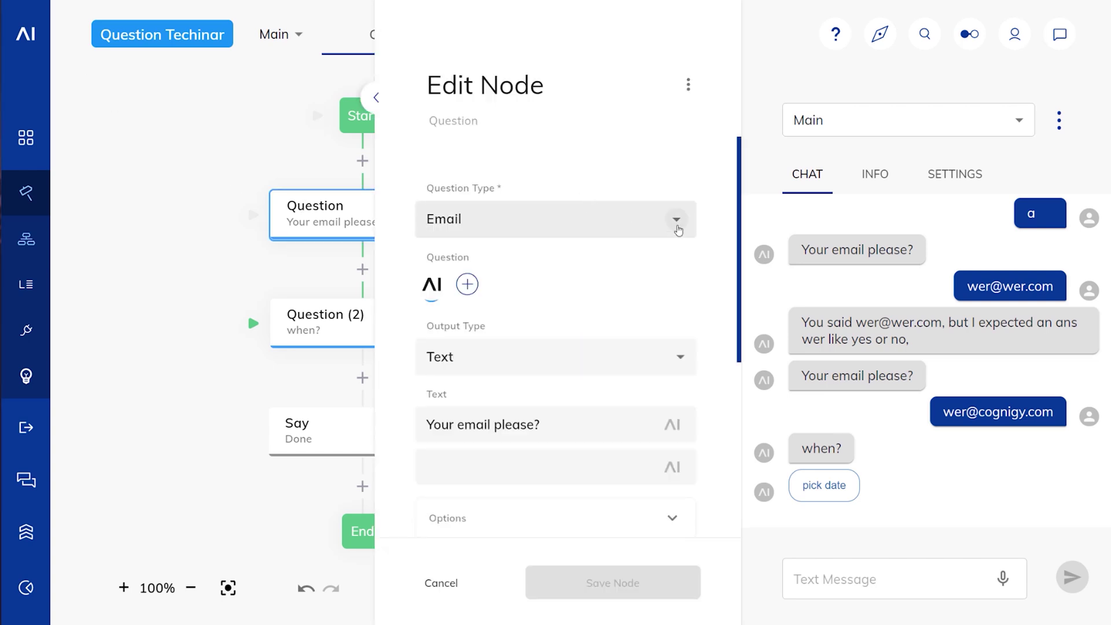
{"action": "left_click", "coordinate": [678, 230]}
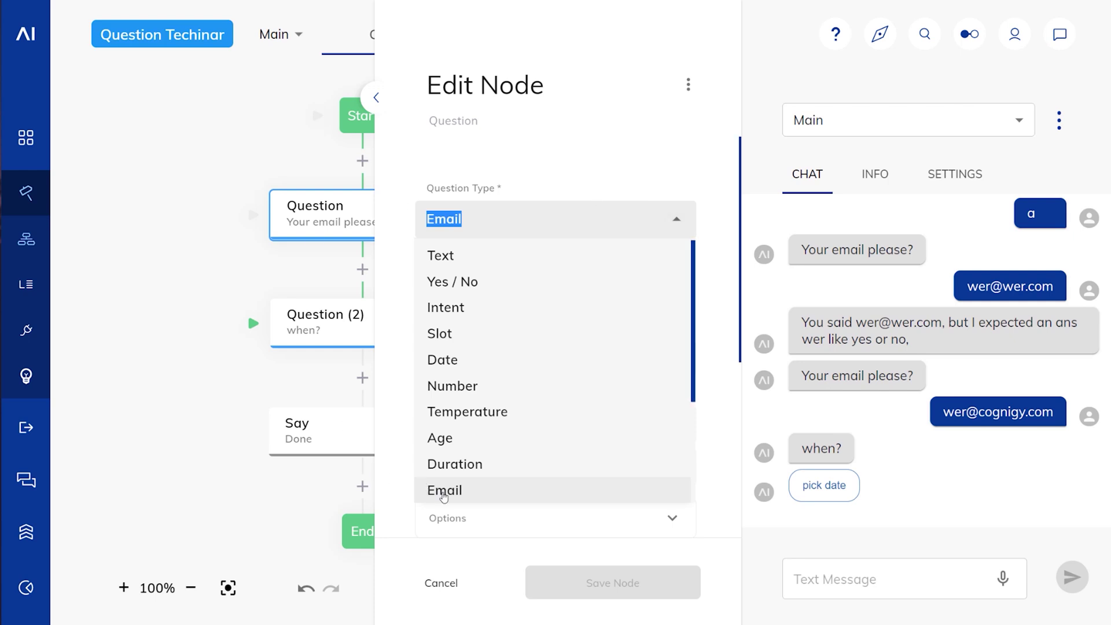
{"action": "left_click", "coordinate": [227, 287]}
{"action": "left_click", "coordinate": [361, 165]}
{"action": "left_click", "coordinate": [428, 364]}
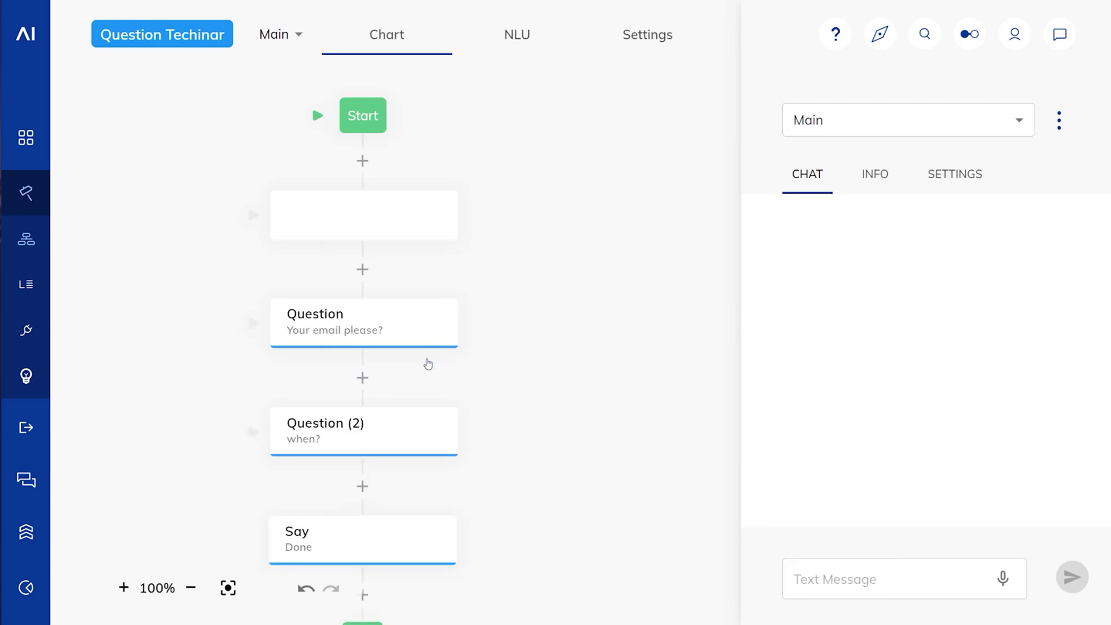
Step: Make the new node a Custom question and replace its text 'Yes or No?' with 'Plugin'
{"action": "left_click", "coordinate": [390, 218]}
{"action": "left_click", "coordinate": [686, 228]}
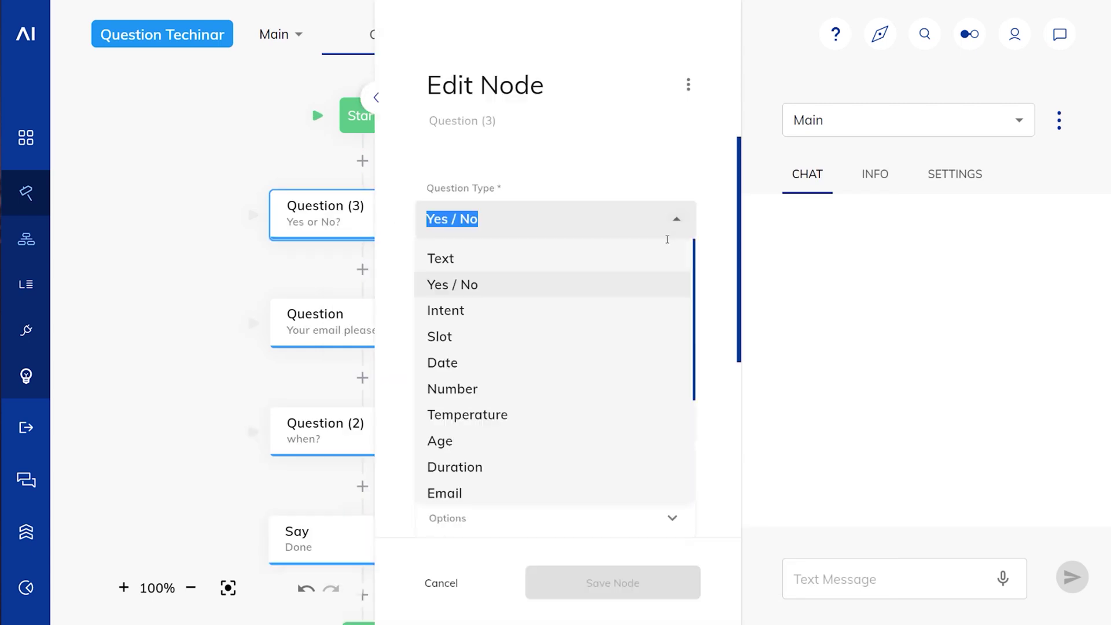
{"action": "scroll", "coordinate": [531, 426], "scroll_direction": "down", "scroll_amount": 3}
{"action": "left_click", "coordinate": [496, 481]}
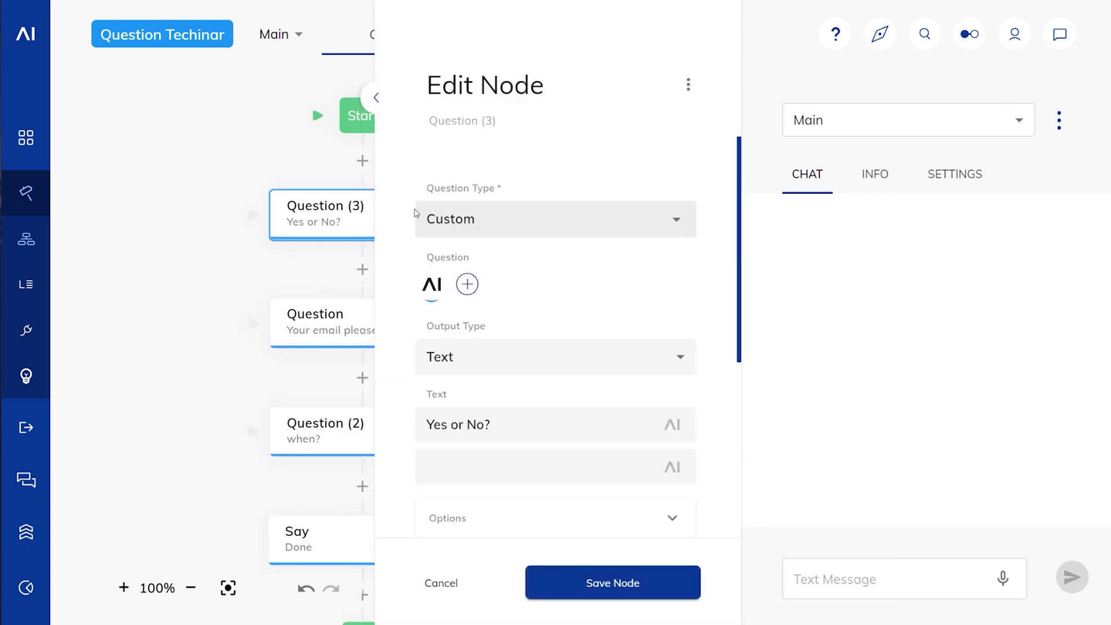
{"action": "scroll", "coordinate": [427, 369], "scroll_direction": "down", "scroll_amount": 5}
{"action": "left_click", "coordinate": [436, 443]}
{"action": "scroll", "coordinate": [436, 443], "scroll_direction": "down", "scroll_amount": 3}
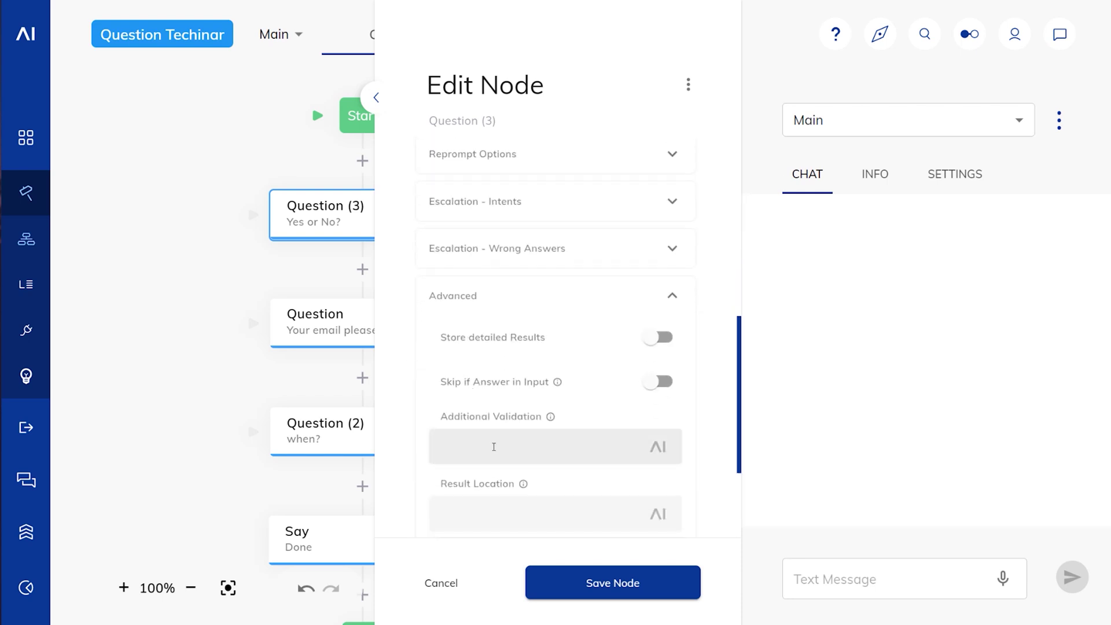
{"action": "scroll", "coordinate": [400, 373], "scroll_direction": "up", "scroll_amount": 10}
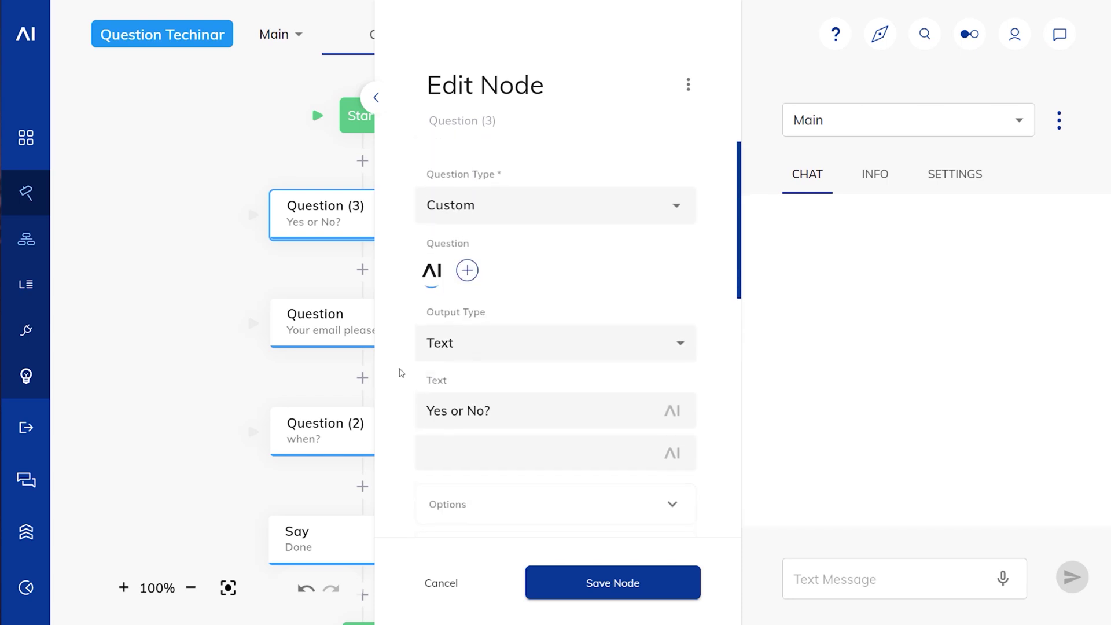
{"action": "left_click_drag", "start_coordinate": [514, 405], "coordinate": [393, 403]}
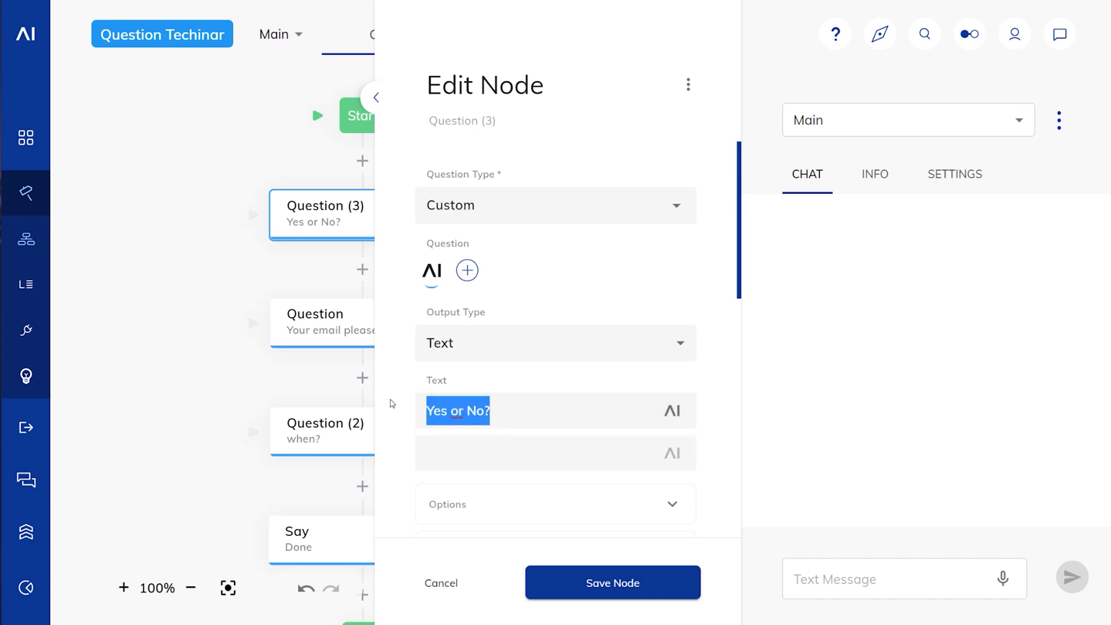
{"action": "type", "text": "Plugin"}
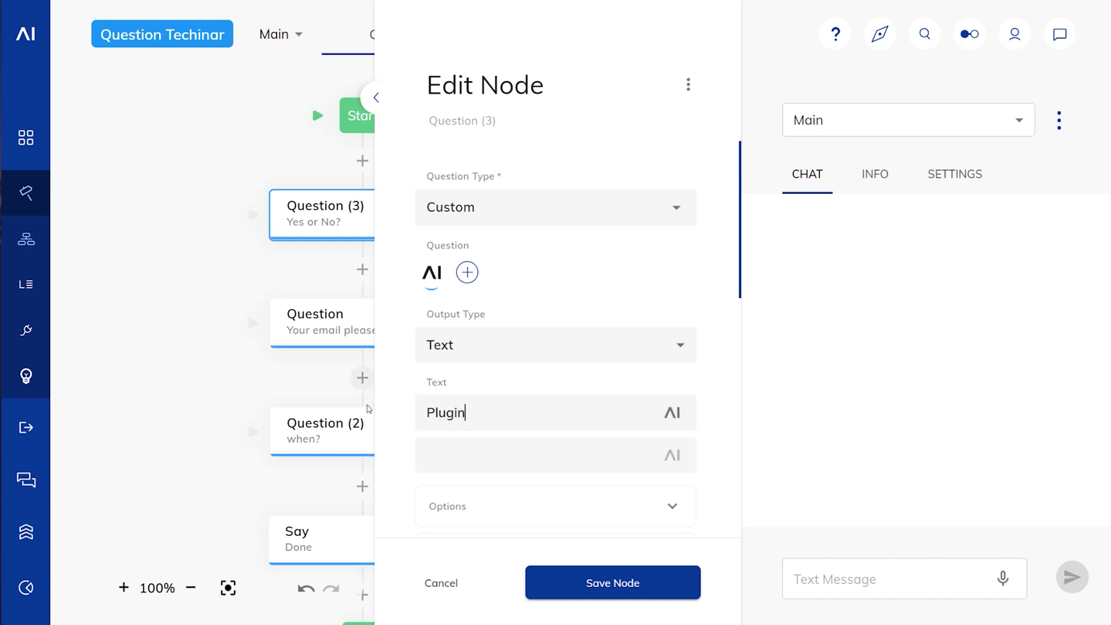
Step: Add the additional validation input.data.result > 3 and save the node
{"action": "scroll", "coordinate": [392, 405], "scroll_direction": "up", "scroll_amount": 1}
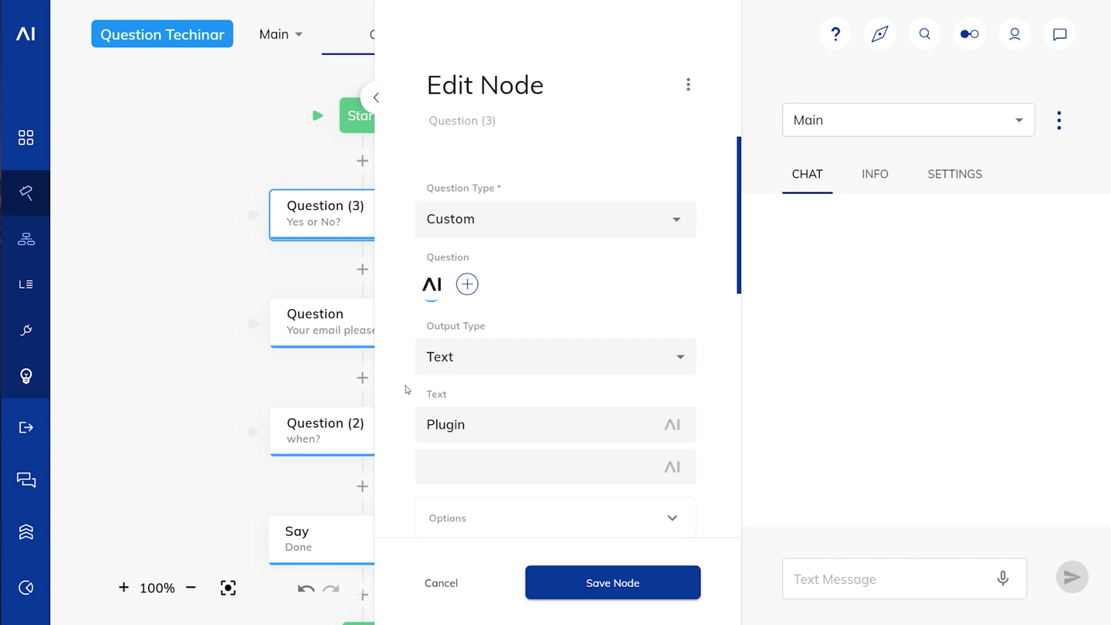
{"action": "scroll", "coordinate": [397, 386], "scroll_direction": "down", "scroll_amount": 1}
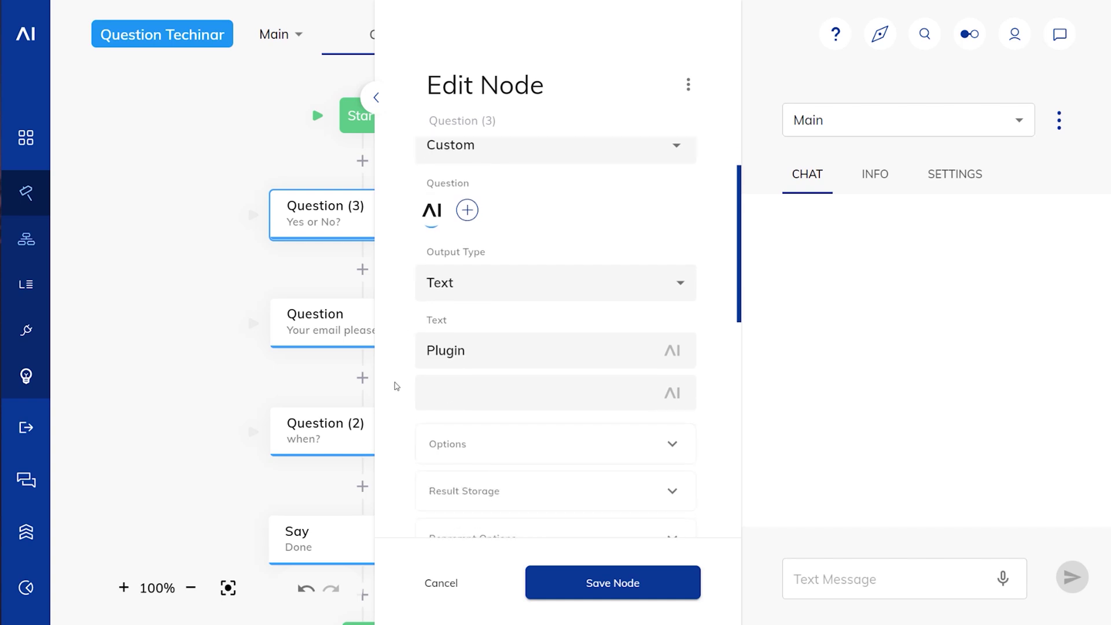
{"action": "scroll", "coordinate": [397, 386], "scroll_direction": "down", "scroll_amount": 7}
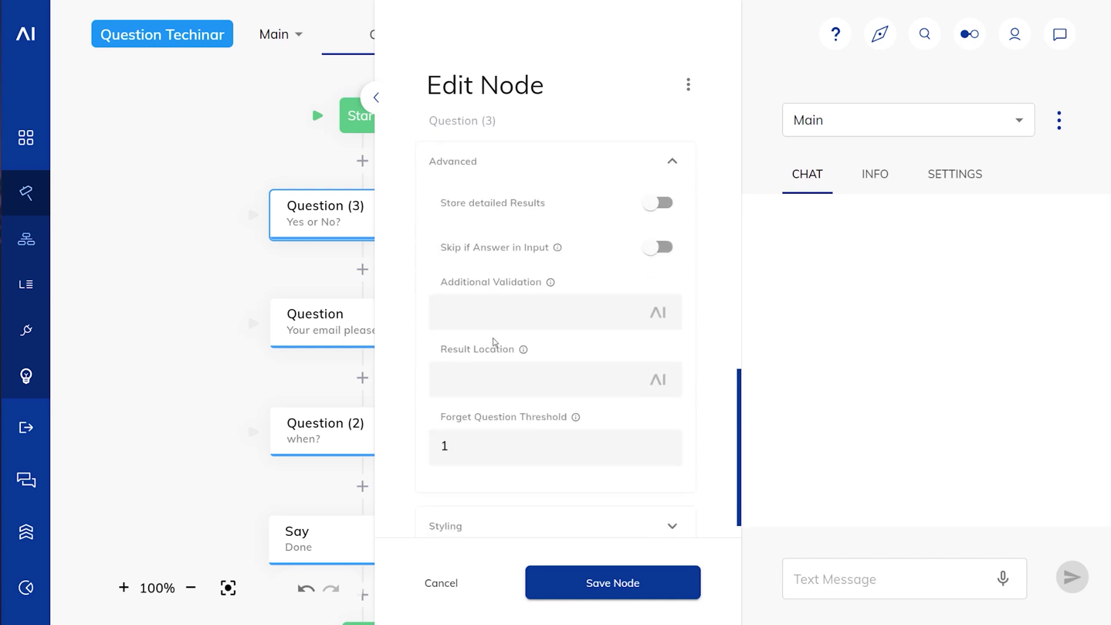
{"action": "left_click", "coordinate": [495, 312]}
{"action": "type", "text": "input."}
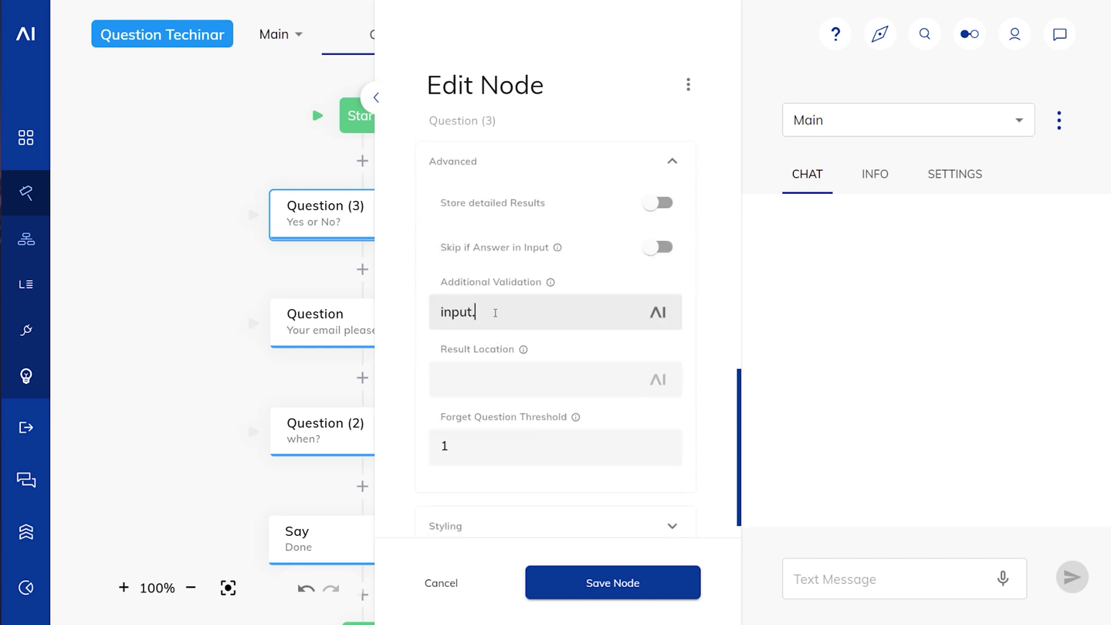
{"action": "type", "text": "data.result"}
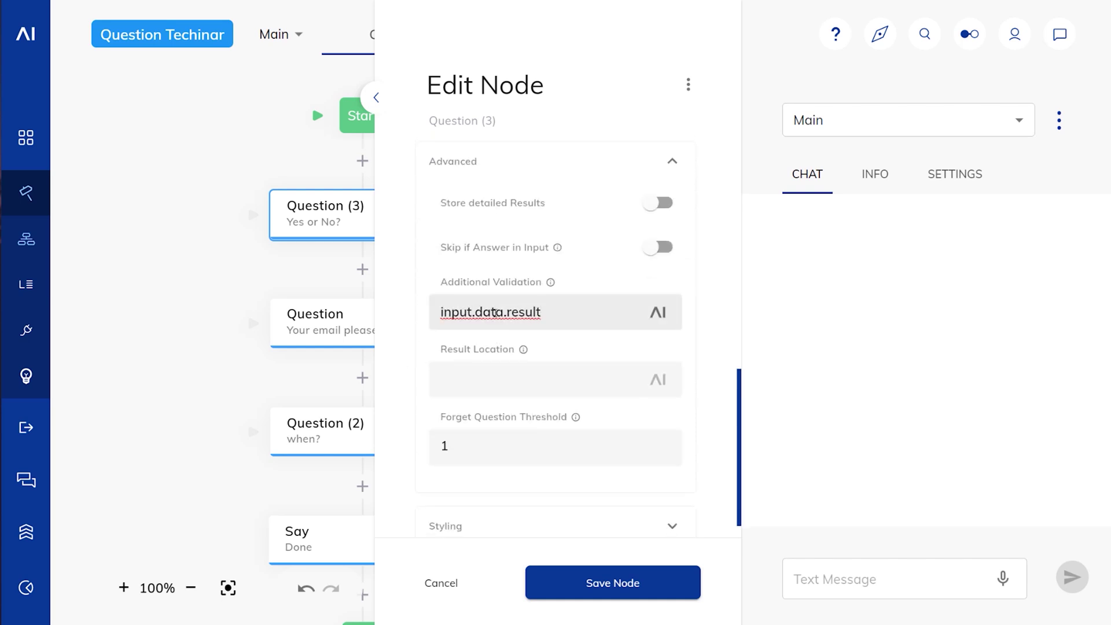
{"action": "type", "text": " > 3"}
{"action": "left_click", "coordinate": [602, 585]}
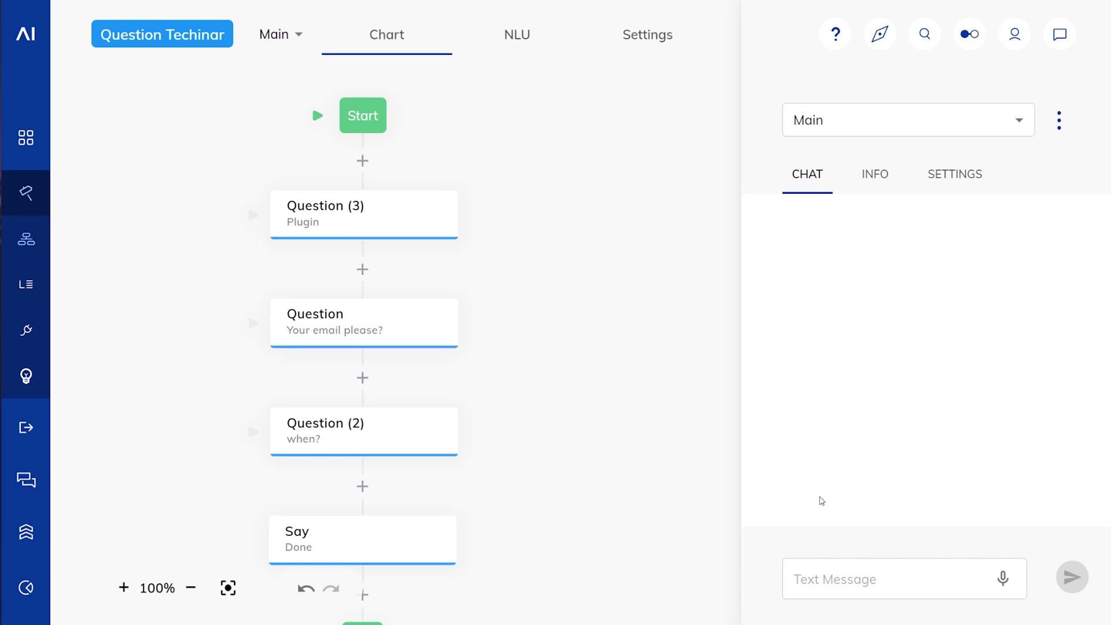
Step: Enable data input in the test chat settings so JSON payloads can be sent
{"action": "left_click", "coordinate": [949, 174]}
{"action": "scroll", "coordinate": [1025, 502], "scroll_direction": "down", "scroll_amount": 5}
{"action": "left_click", "coordinate": [1078, 557]}
{"action": "left_click", "coordinate": [818, 176]}
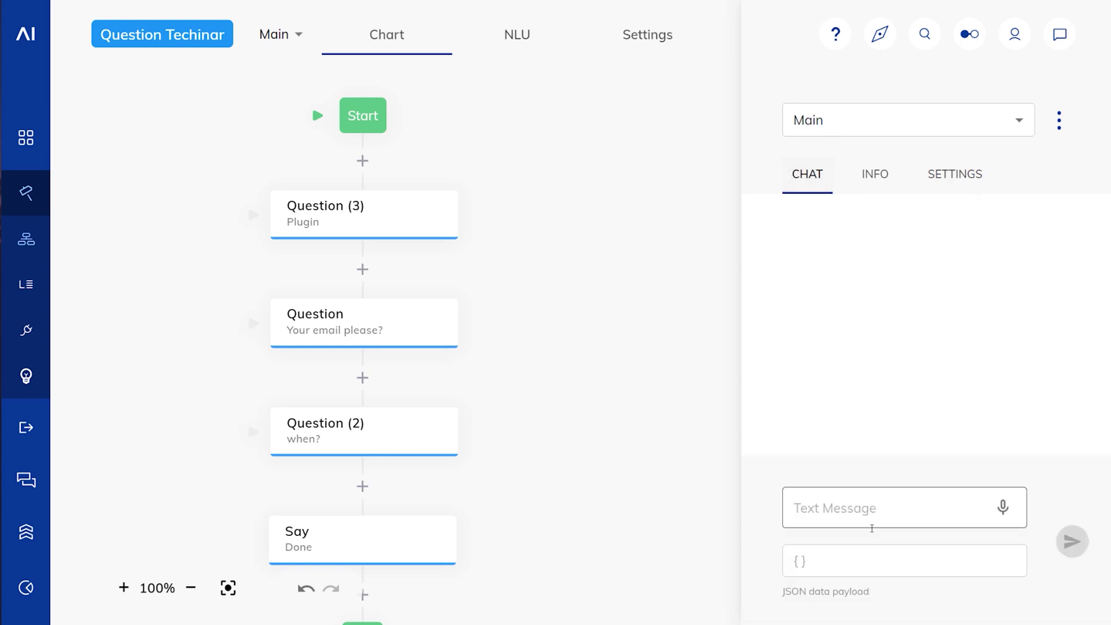
{"action": "left_click", "coordinate": [835, 568]}
Step: Send 'a' twice in the test chat to start the flow at the Plugin question
{"action": "left_click", "coordinate": [823, 504]}
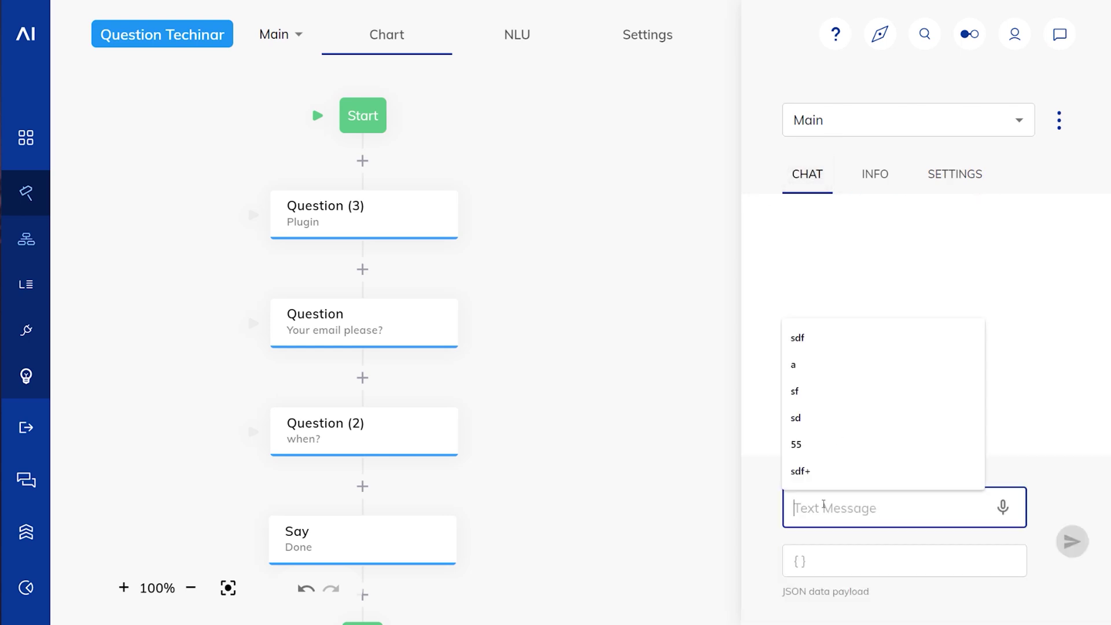
{"action": "type", "text": "a"}
{"action": "key", "text": "Return"}
{"action": "left_click", "coordinate": [816, 443]}
{"action": "left_click", "coordinate": [825, 513]}
{"action": "type", "text": "a"}
{"action": "key", "text": "Return"}
{"action": "left_click", "coordinate": [808, 441]}
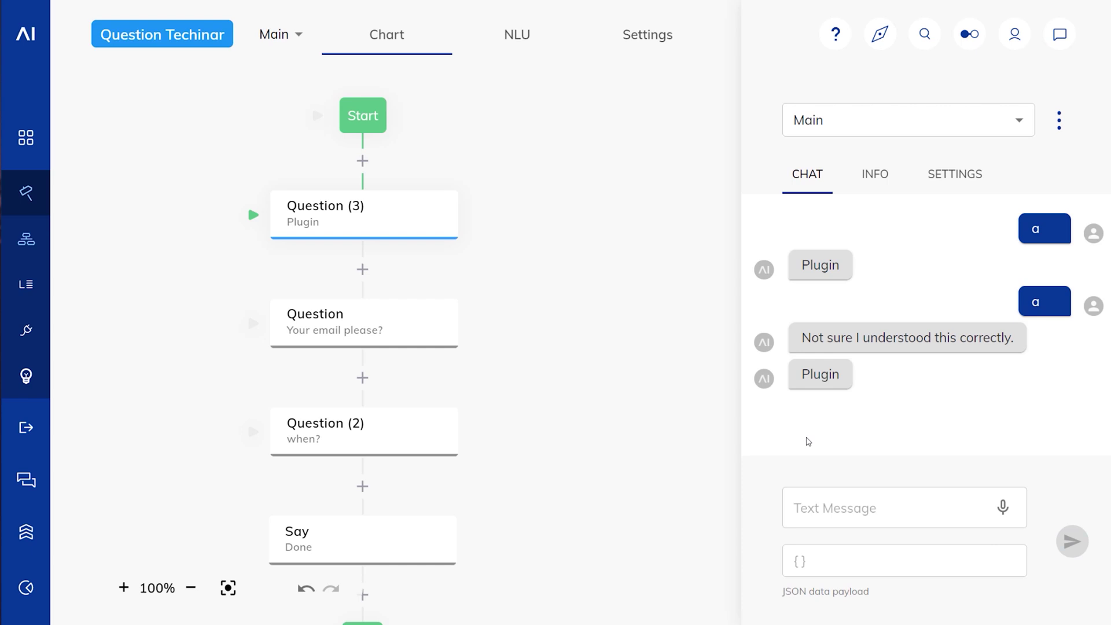
Step: Send the payload { "result": 1 }, which the Plugin question rejects and re-prompts
{"action": "left_click", "coordinate": [803, 560]}
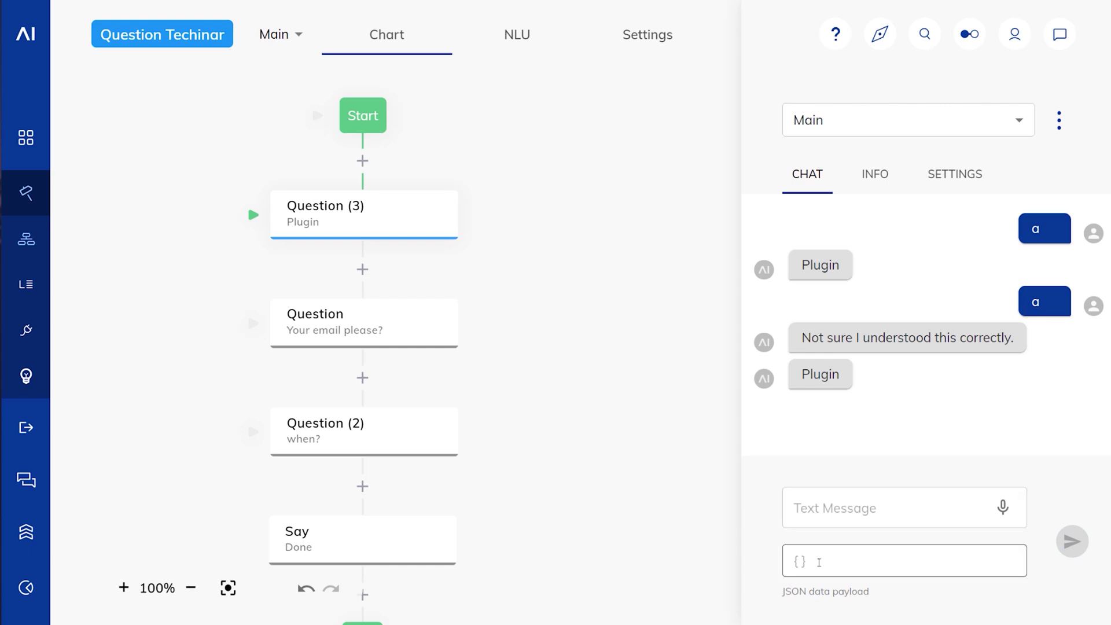
{"action": "type", "text": "{}"}
{"action": "type", "text": " \"res"}
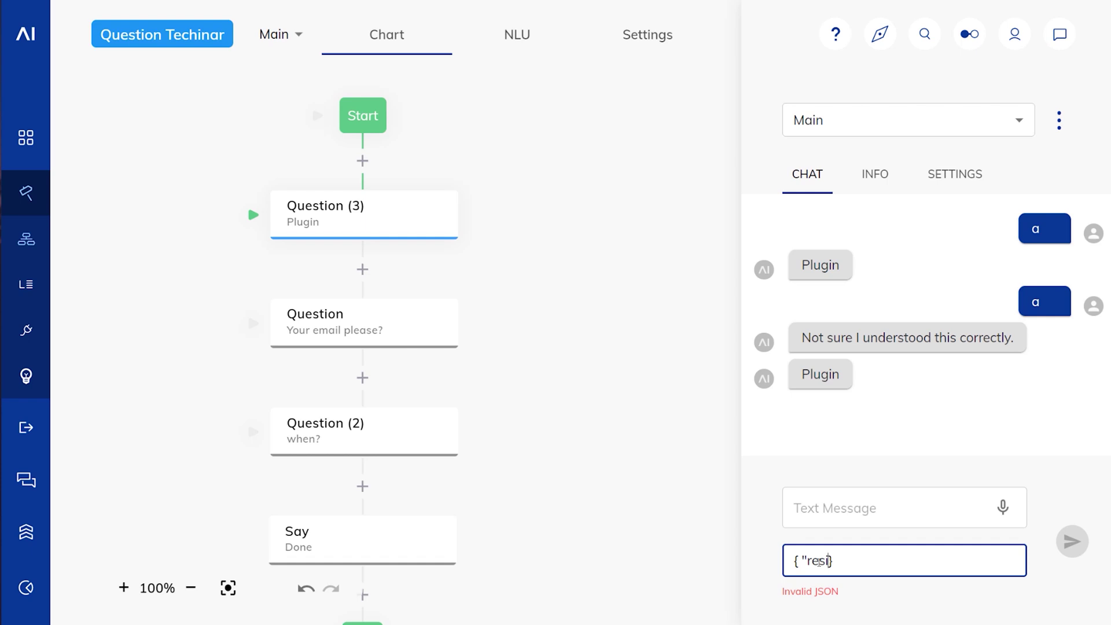
{"action": "type", "text": "ult\": 1"}
{"action": "key", "text": "ctrl+a"}
{"action": "key", "text": "ctrl+c"}
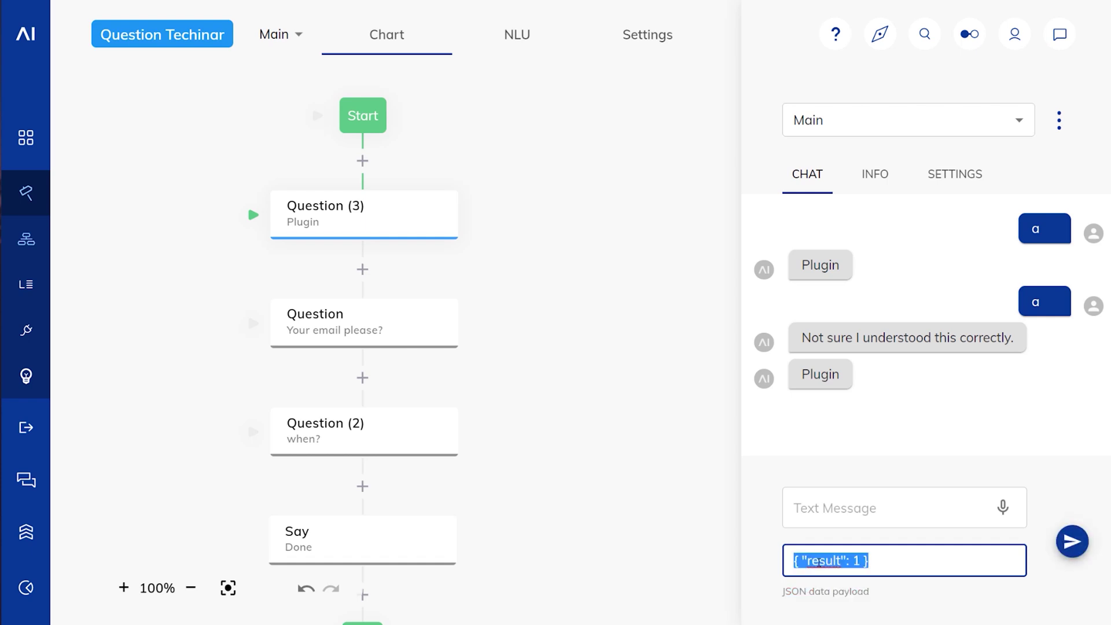
{"action": "left_click", "coordinate": [1072, 541]}
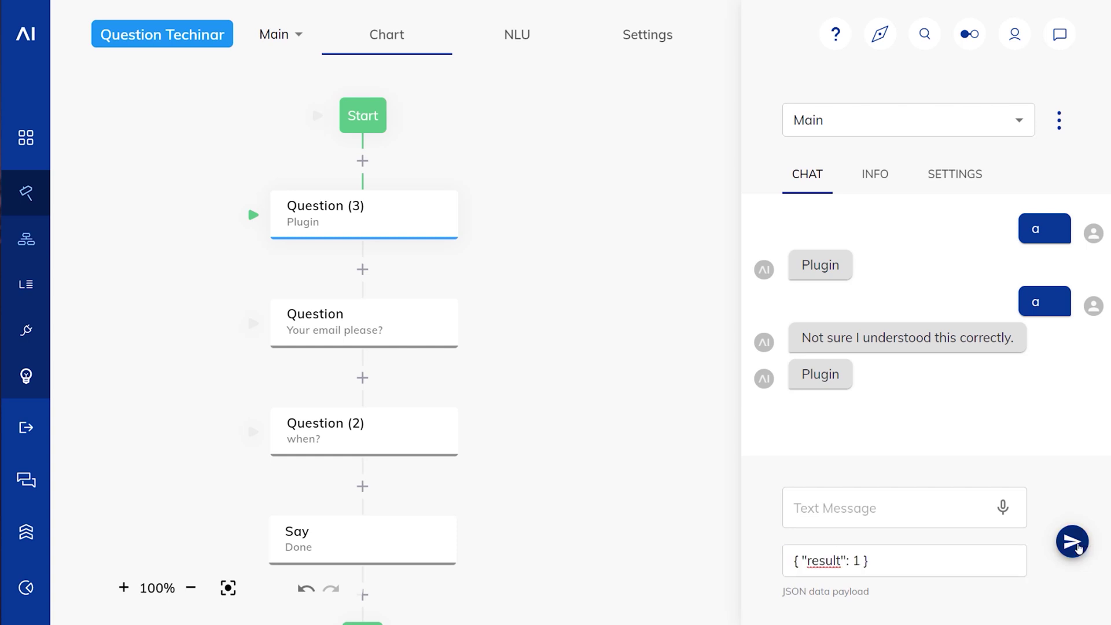
Step: Send { "result": 10 } to reach the email question and view input data showing result 10
{"action": "left_click", "coordinate": [965, 555]}
{"action": "key", "text": "ctrl+v"}
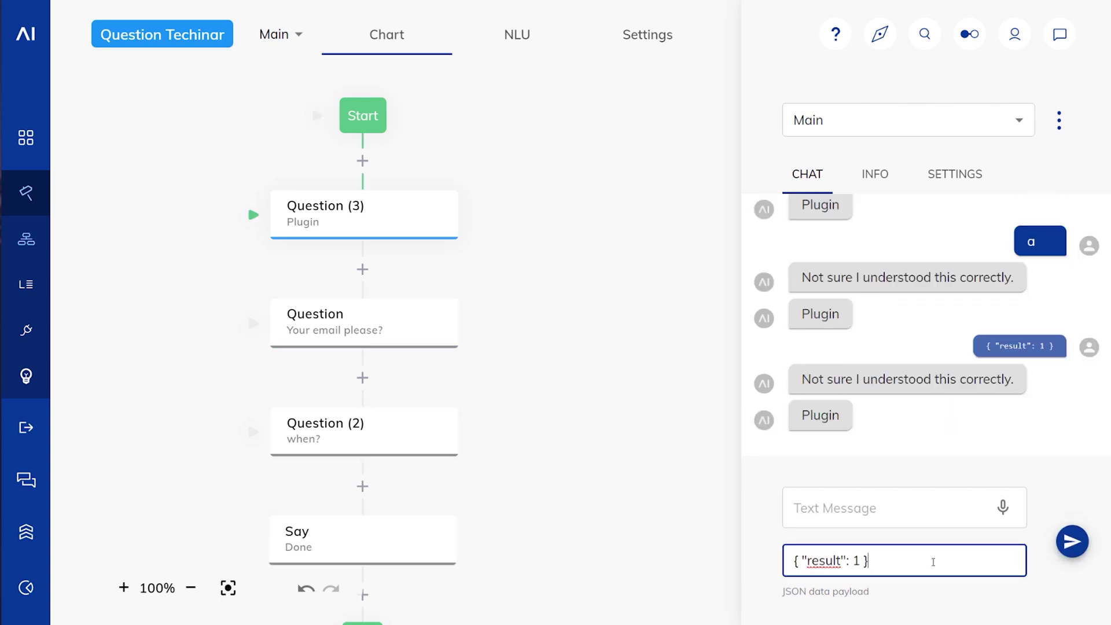
{"action": "type", "text": "0"}
{"action": "key", "text": "Return"}
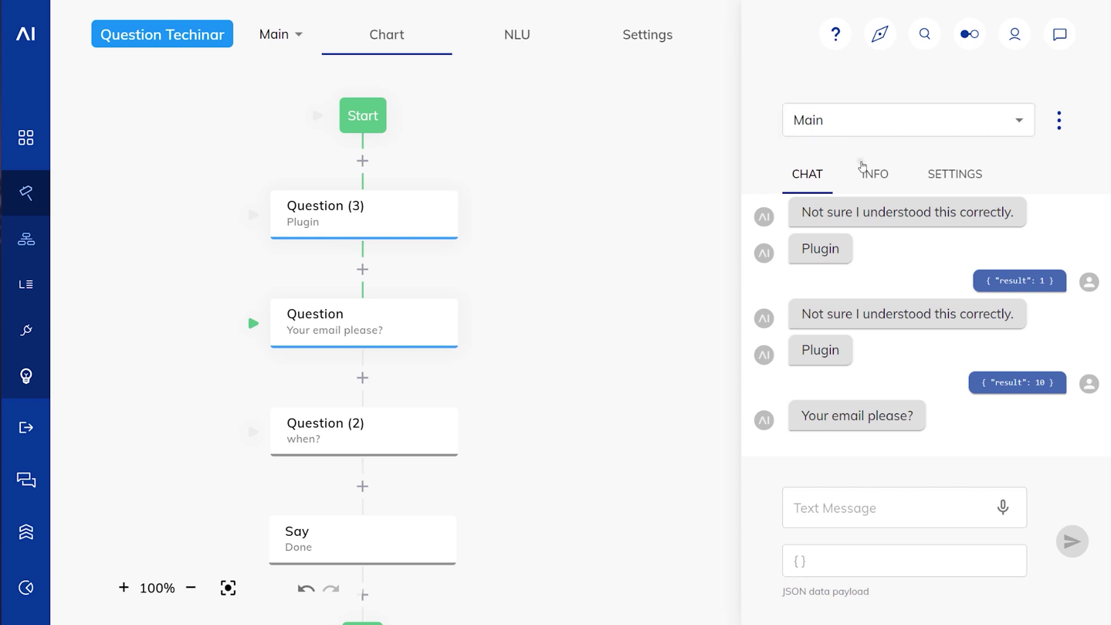
{"action": "left_click", "coordinate": [866, 173]}
{"action": "left_click", "coordinate": [793, 209]}
{"action": "scroll", "coordinate": [926, 405], "scroll_direction": "down", "scroll_amount": 15}
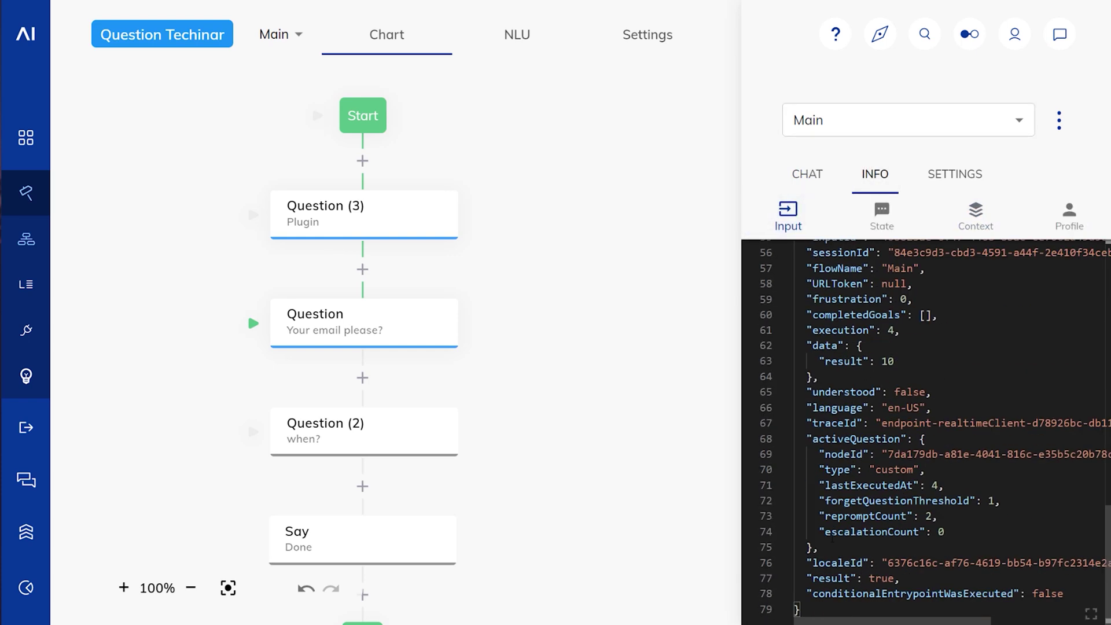
{"action": "left_click_drag", "start_coordinate": [805, 578], "coordinate": [925, 578]}
{"action": "left_click", "coordinate": [925, 578]}
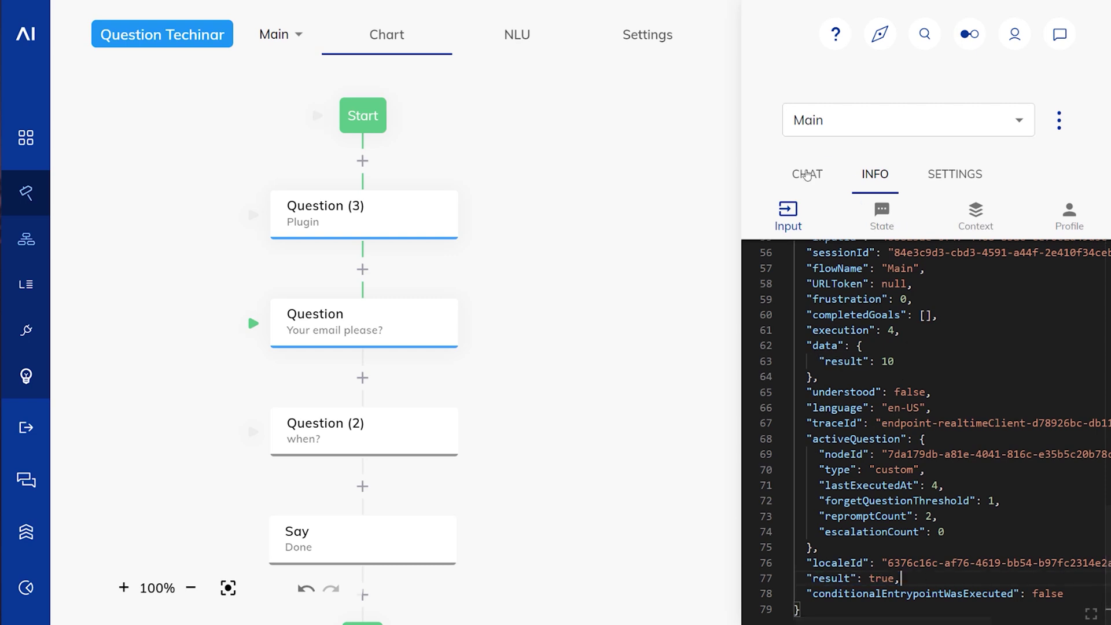
Step: Set the Plugin question's Result Location to input.data.result under Advanced and save the node
{"action": "left_click", "coordinate": [367, 220]}
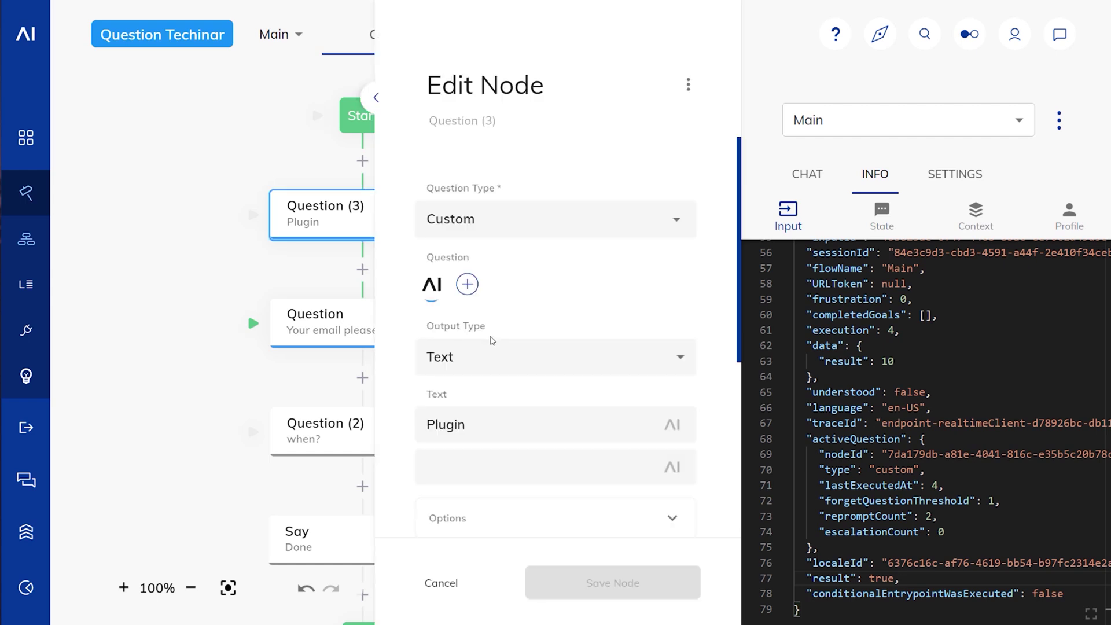
{"action": "scroll", "coordinate": [512, 392], "scroll_direction": "down", "scroll_amount": 5}
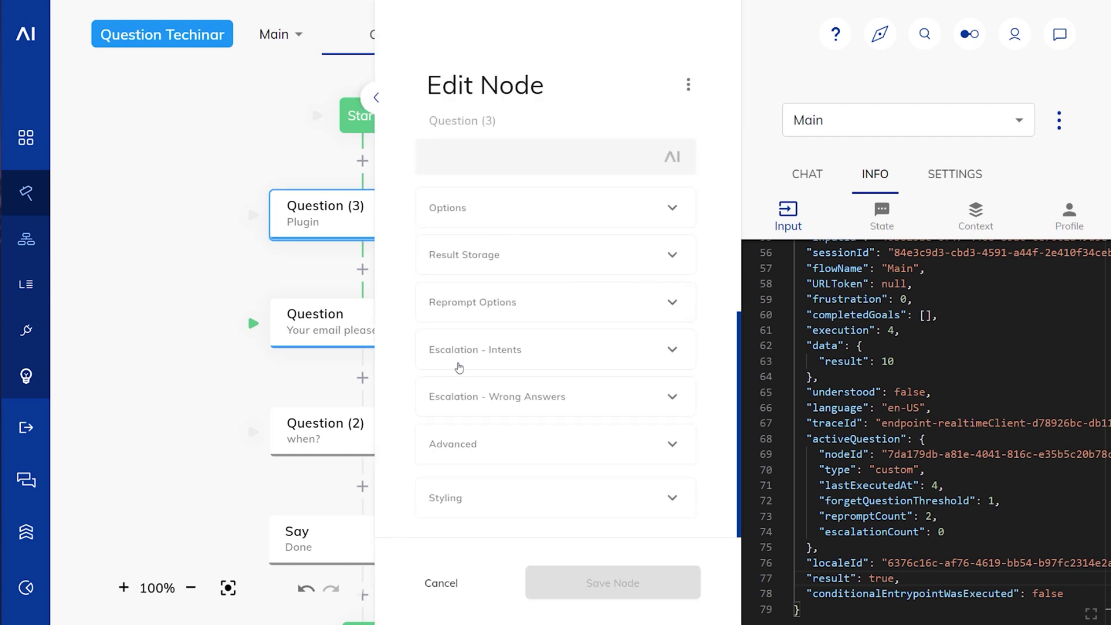
{"action": "left_click", "coordinate": [457, 446]}
{"action": "scroll", "coordinate": [556, 374], "scroll_direction": "down", "scroll_amount": 5}
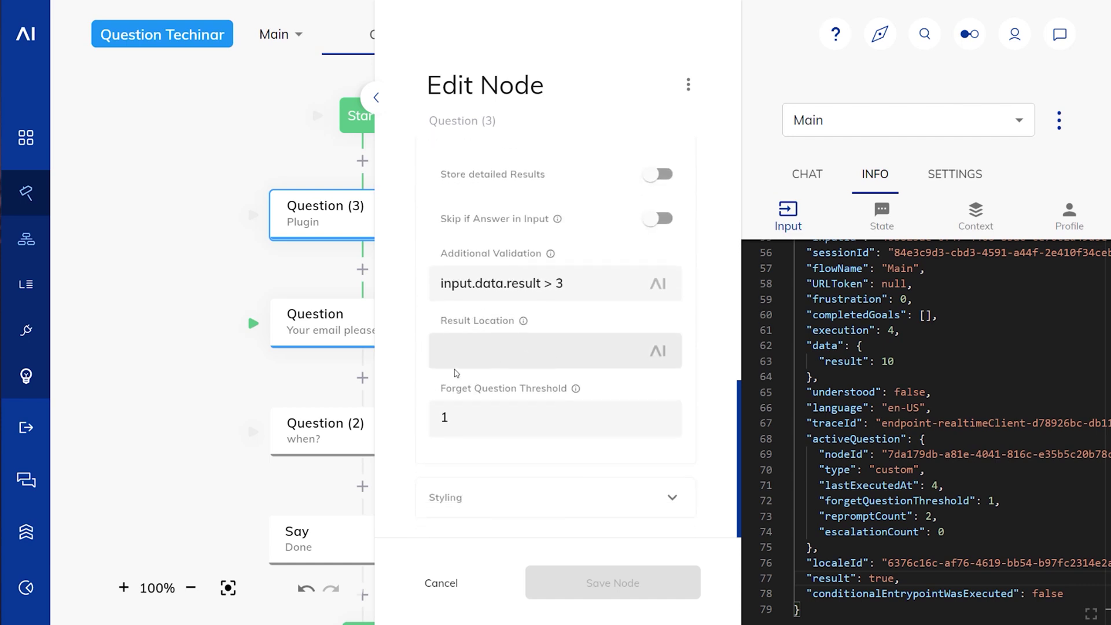
{"action": "left_click", "coordinate": [464, 352]}
{"action": "type", "text": "input.data.result"}
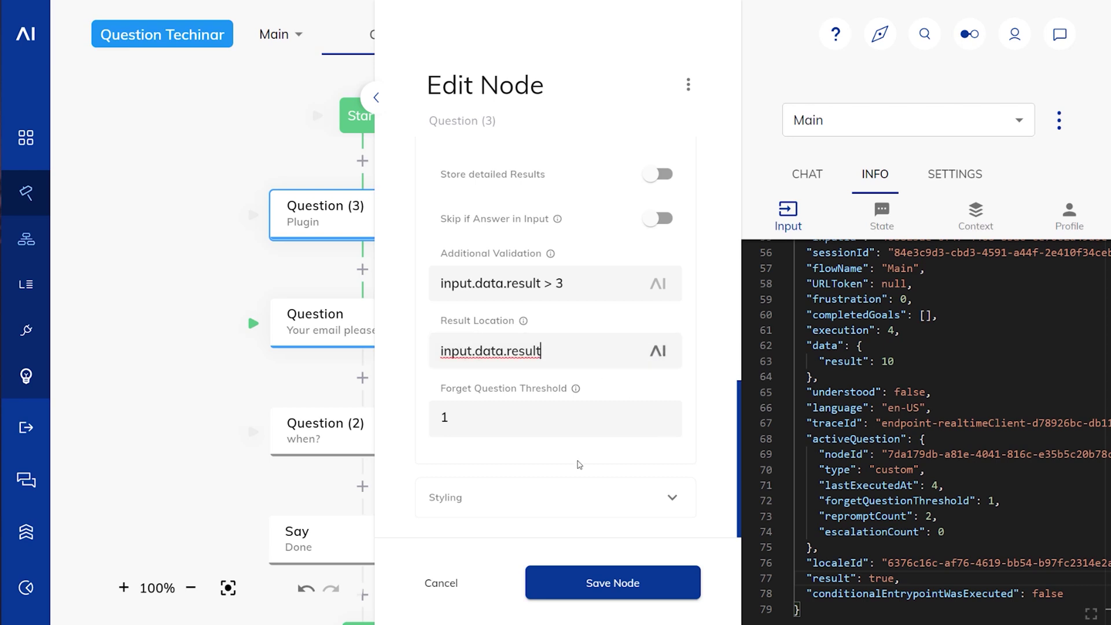
{"action": "left_click", "coordinate": [589, 583]}
{"action": "left_click", "coordinate": [800, 178]}
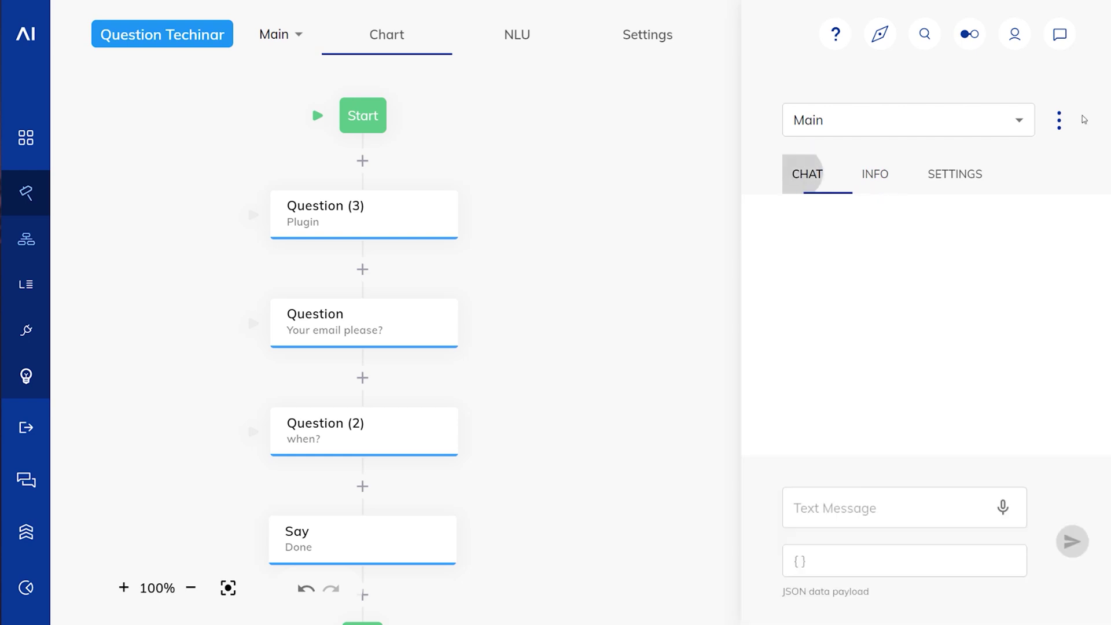
Step: Clear the test chat and send 'a' to restart the flow
{"action": "left_click", "coordinate": [1060, 120]}
{"action": "left_click", "coordinate": [1044, 126]}
{"action": "left_click", "coordinate": [884, 511]}
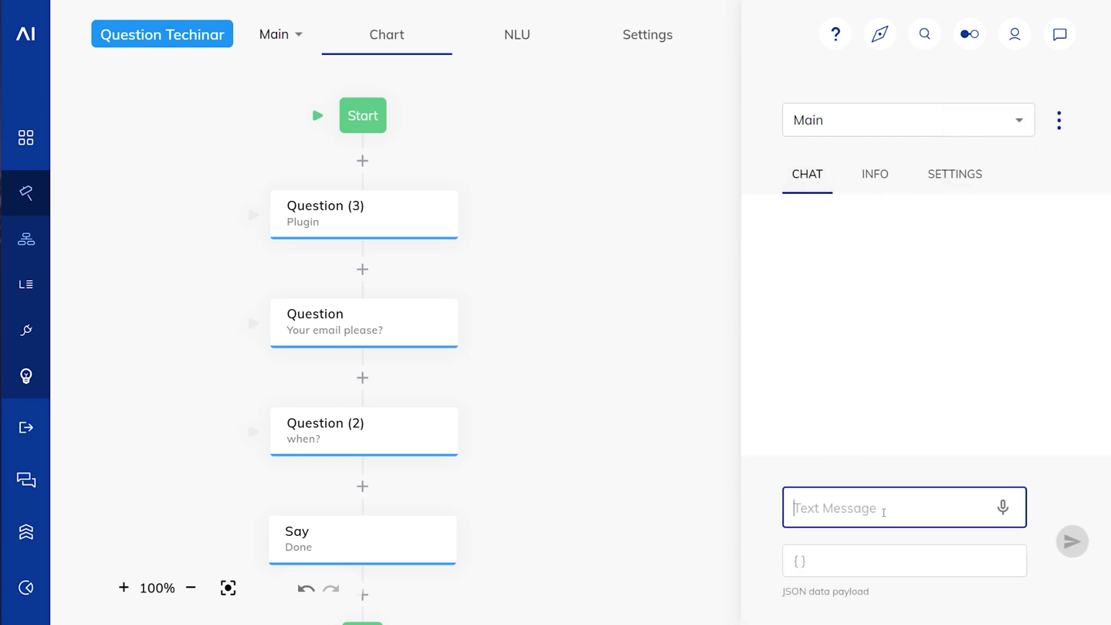
{"action": "type", "text": "a"}
{"action": "key", "text": "Return"}
{"action": "left_click", "coordinate": [870, 429]}
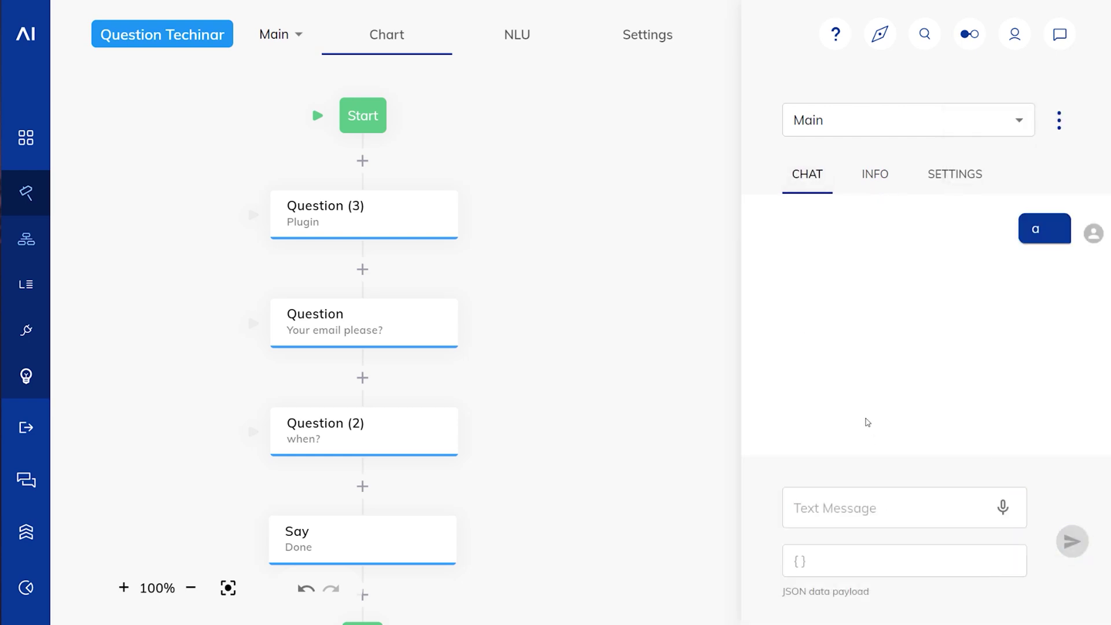
Step: Send payload { "result": 5 } and confirm INFO > Input shows result: 5
{"action": "left_click", "coordinate": [845, 573]}
{"action": "key", "text": "ctrl+v"}
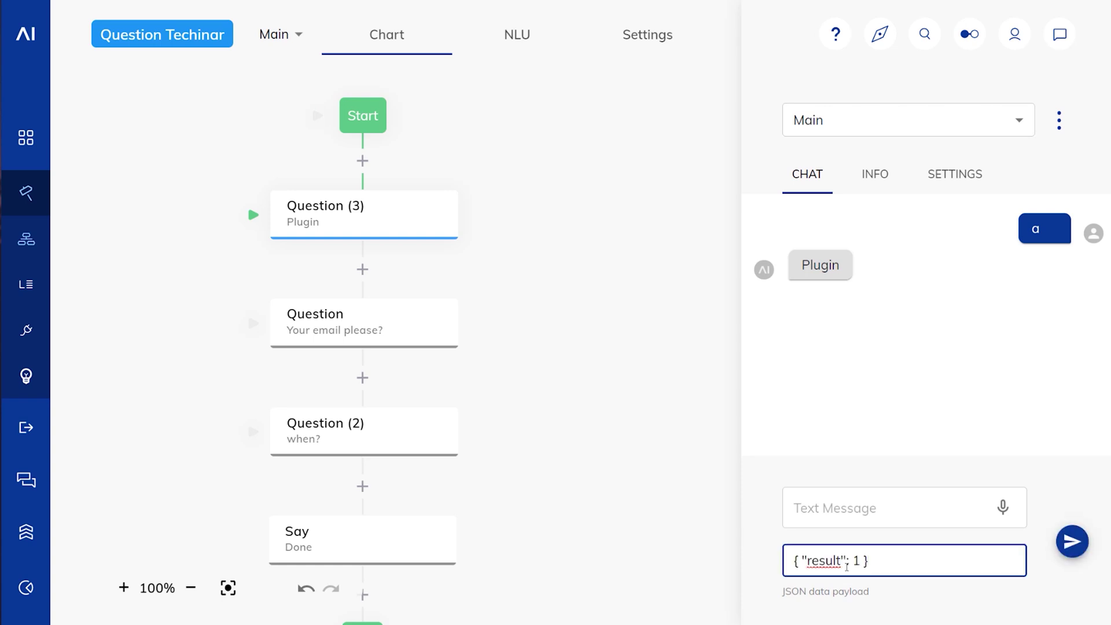
{"action": "key", "text": "BackSpace"}
{"action": "type", "text": "5"}
{"action": "key", "text": "Return"}
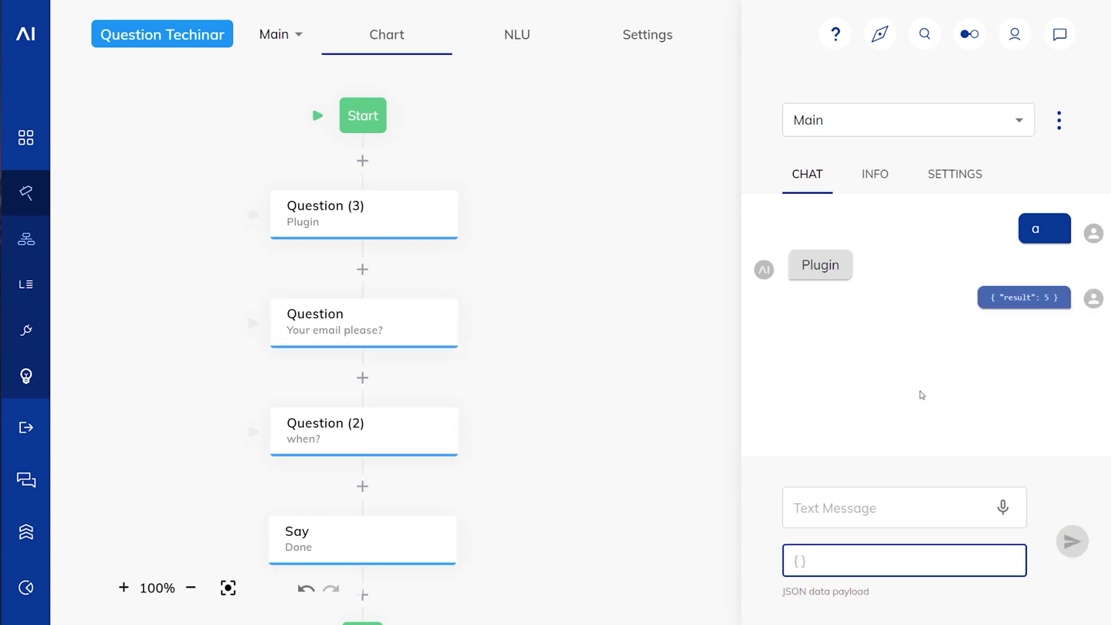
{"action": "left_click", "coordinate": [875, 175]}
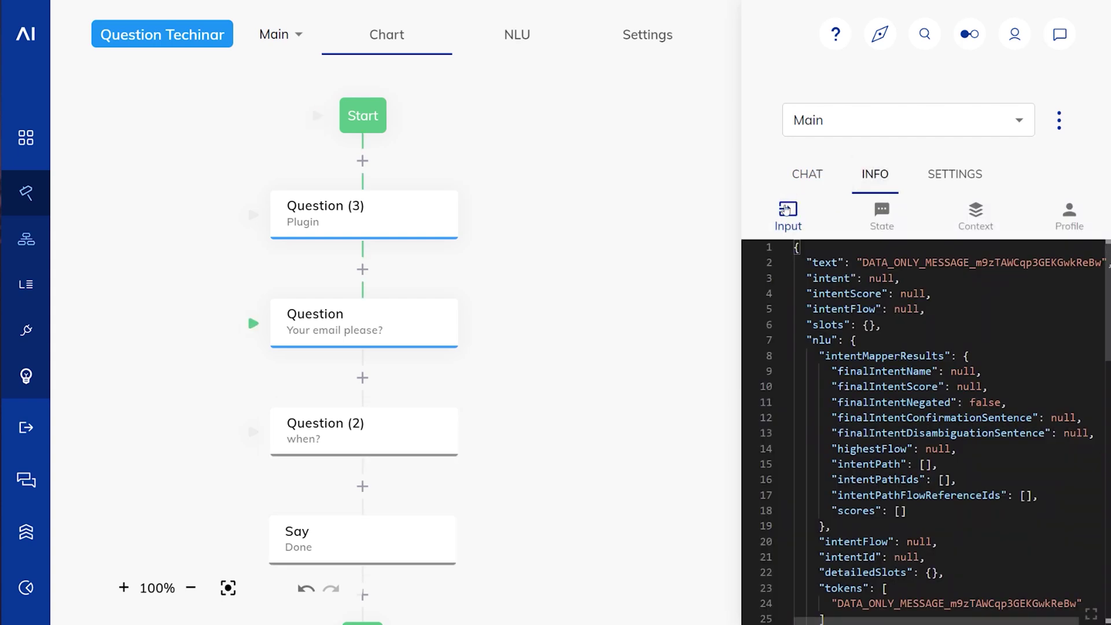
{"action": "scroll", "coordinate": [926, 428], "scroll_direction": "down", "scroll_amount": 15}
{"action": "left_click", "coordinate": [882, 578]}
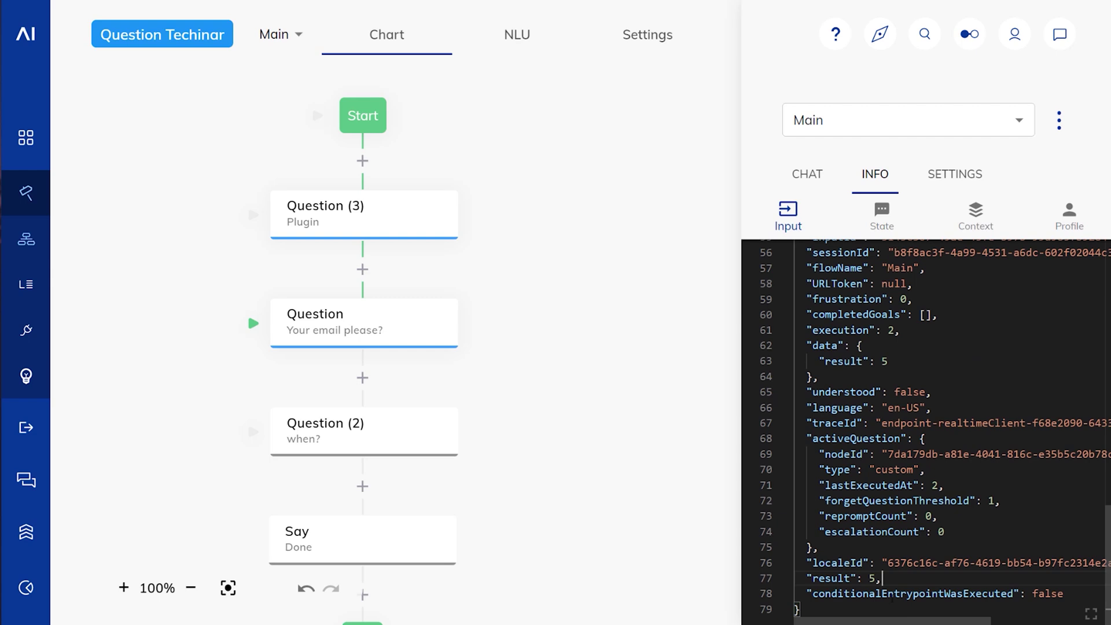
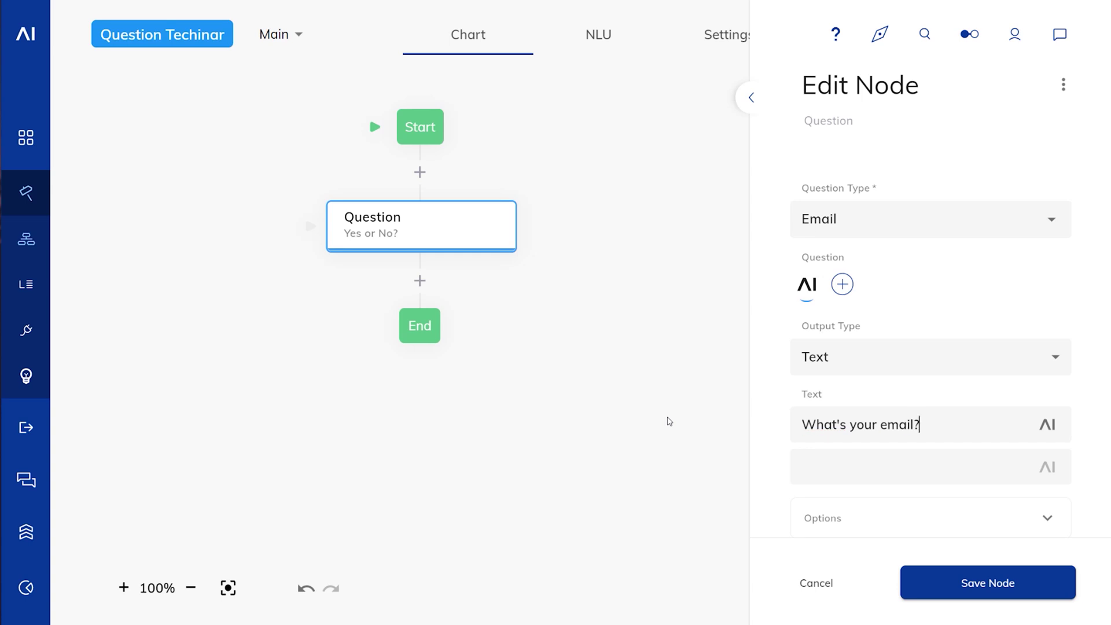
Step: Save the email question, then add a Date question asking 'When would you like to come?'
{"action": "left_click", "coordinate": [978, 582]}
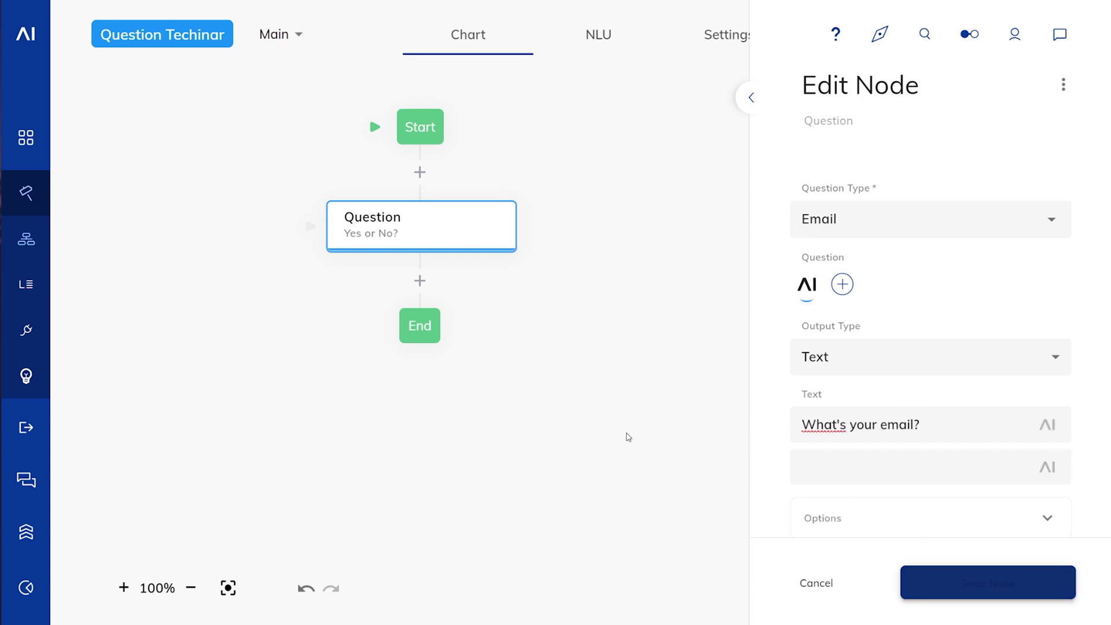
{"action": "left_click", "coordinate": [420, 280]}
{"action": "left_click", "coordinate": [471, 365]}
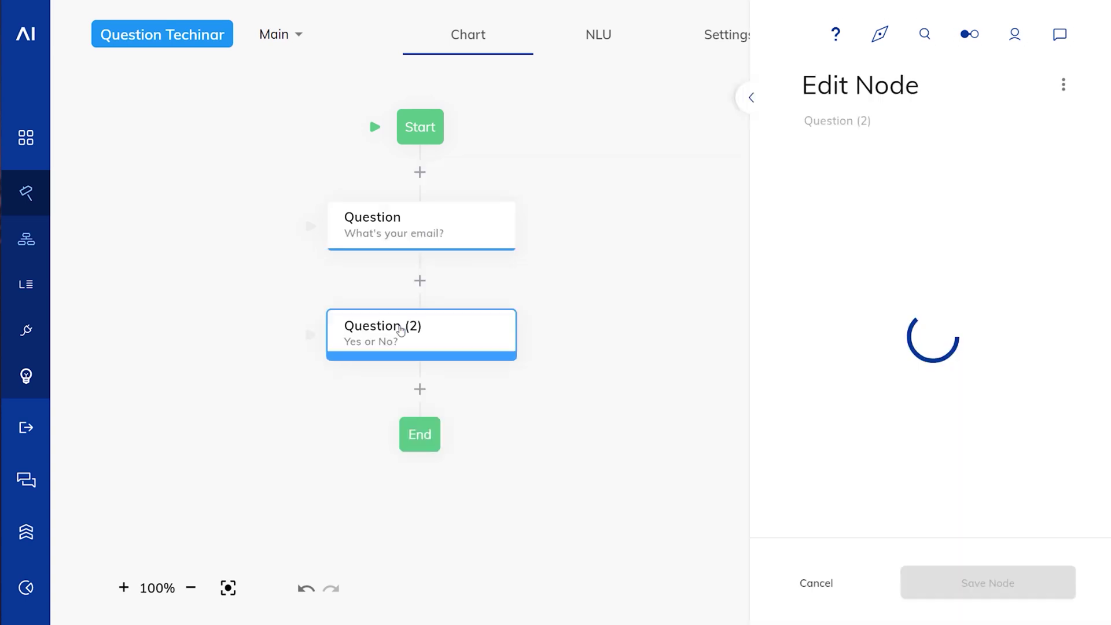
{"action": "left_click", "coordinate": [825, 232]}
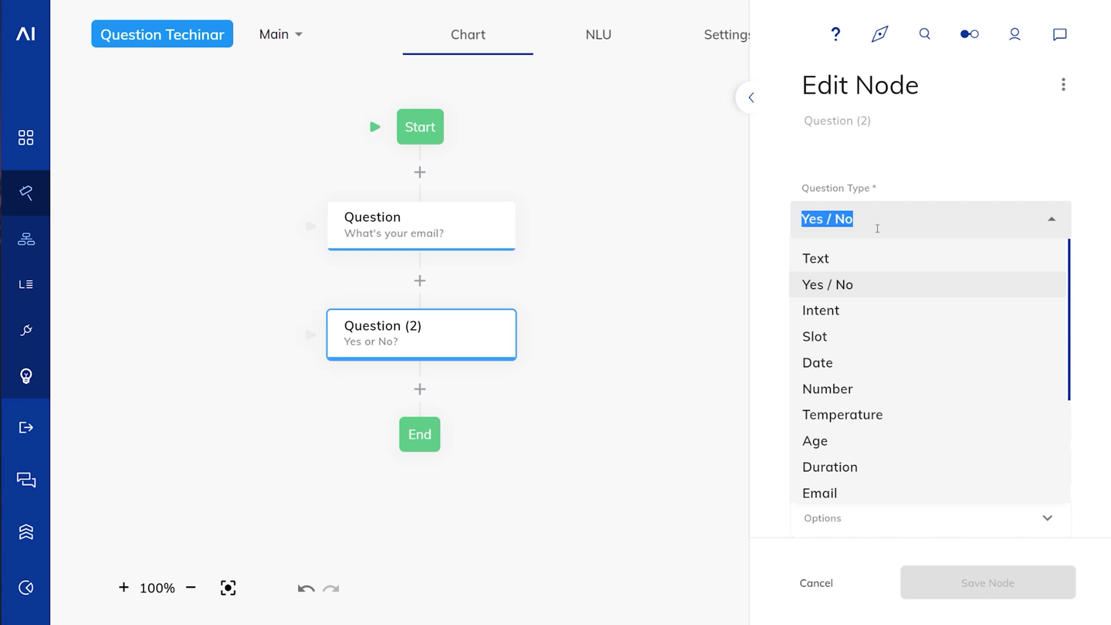
{"action": "left_click", "coordinate": [845, 365]}
{"action": "left_click_drag", "start_coordinate": [896, 417], "coordinate": [659, 411]}
{"action": "type", "text": "W"}
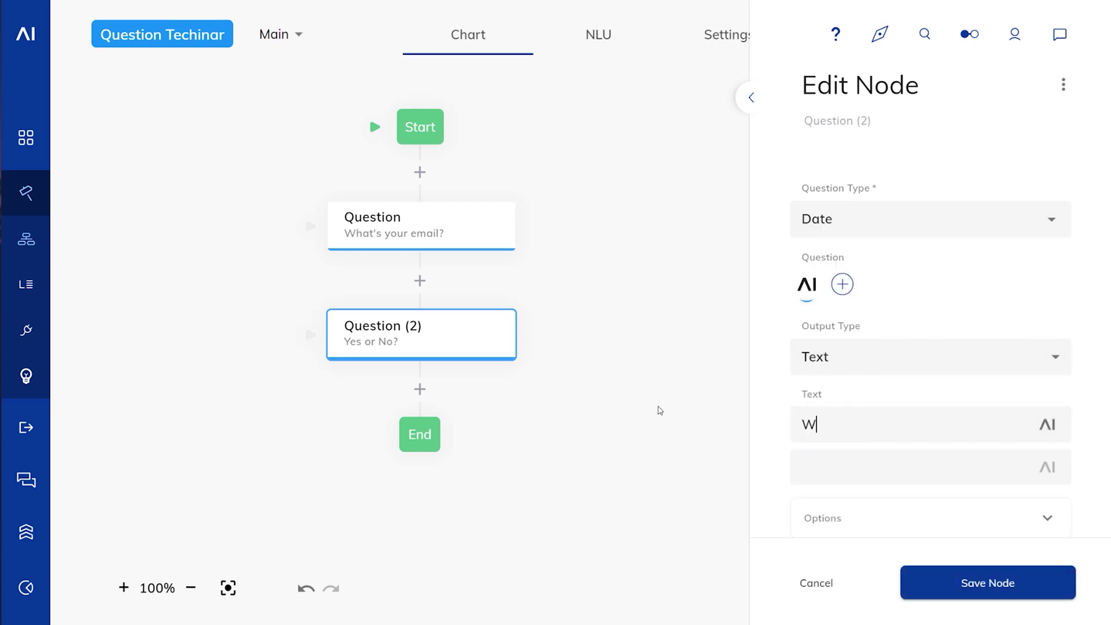
{"action": "type", "text": "hen would you lik"}
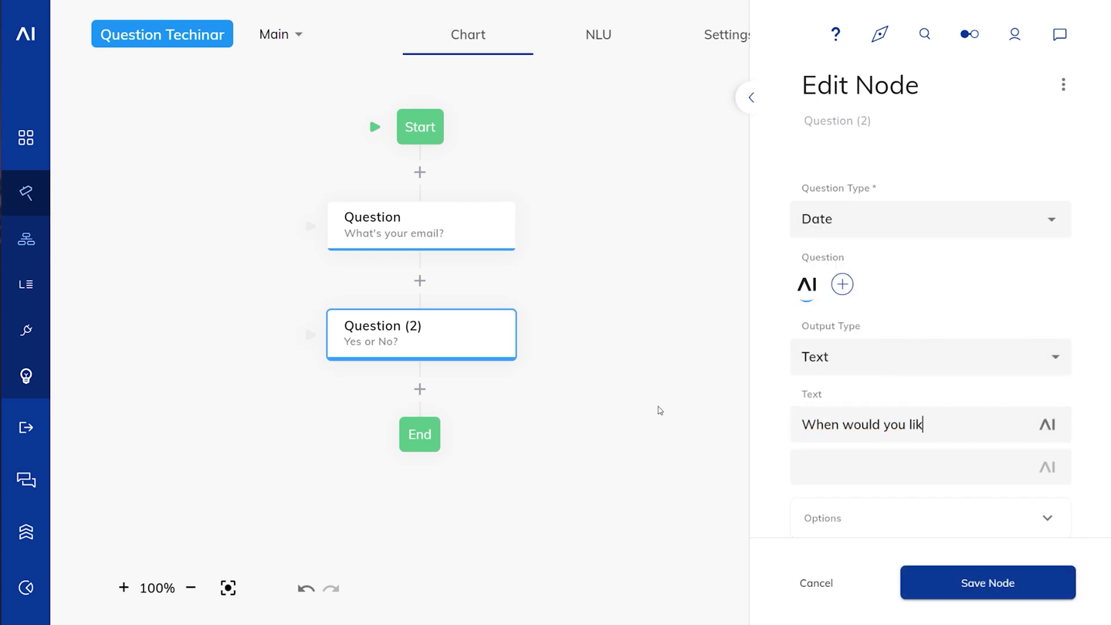
{"action": "type", "text": "e to  come?"}
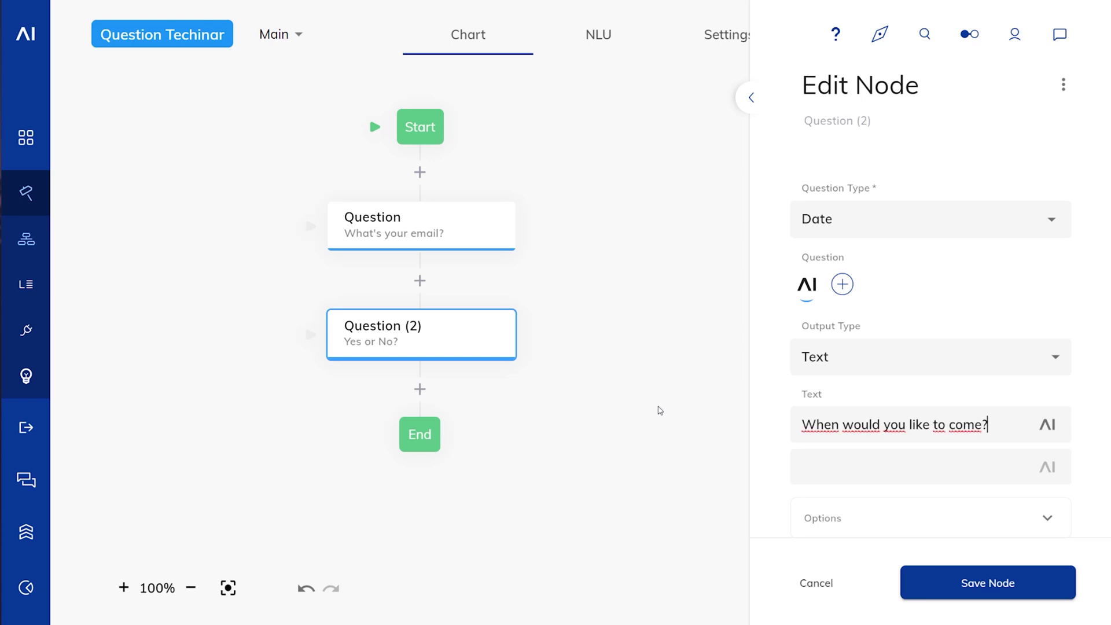
{"action": "left_click", "coordinate": [931, 570]}
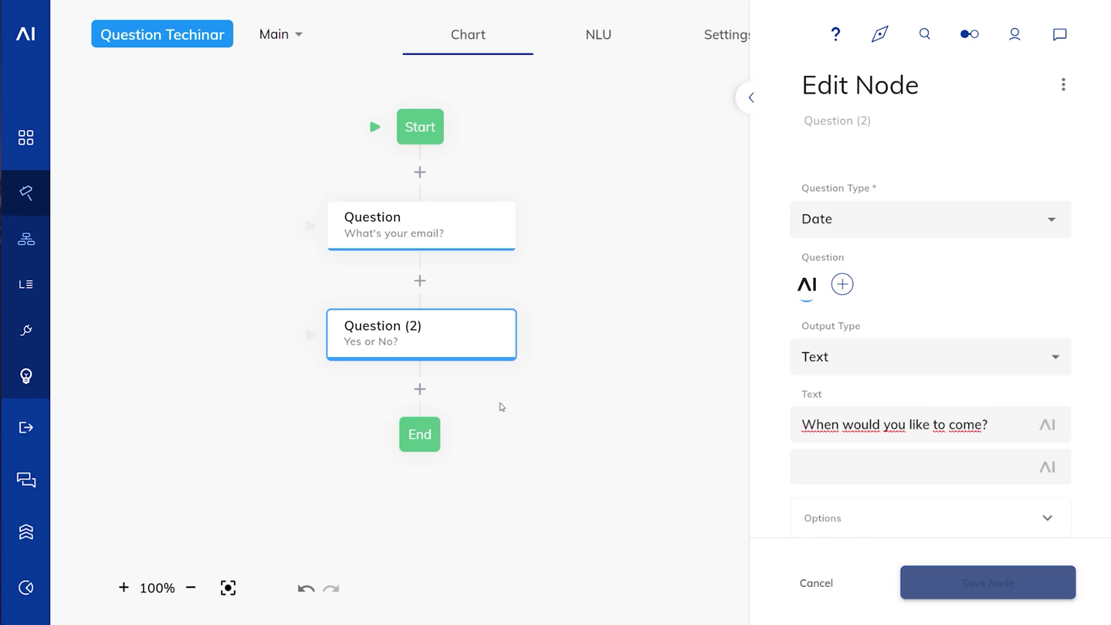
Step: Add a third question of type Duration asking 'For how long would you like to book?'
{"action": "left_click", "coordinate": [419, 389]}
{"action": "left_click", "coordinate": [543, 379]}
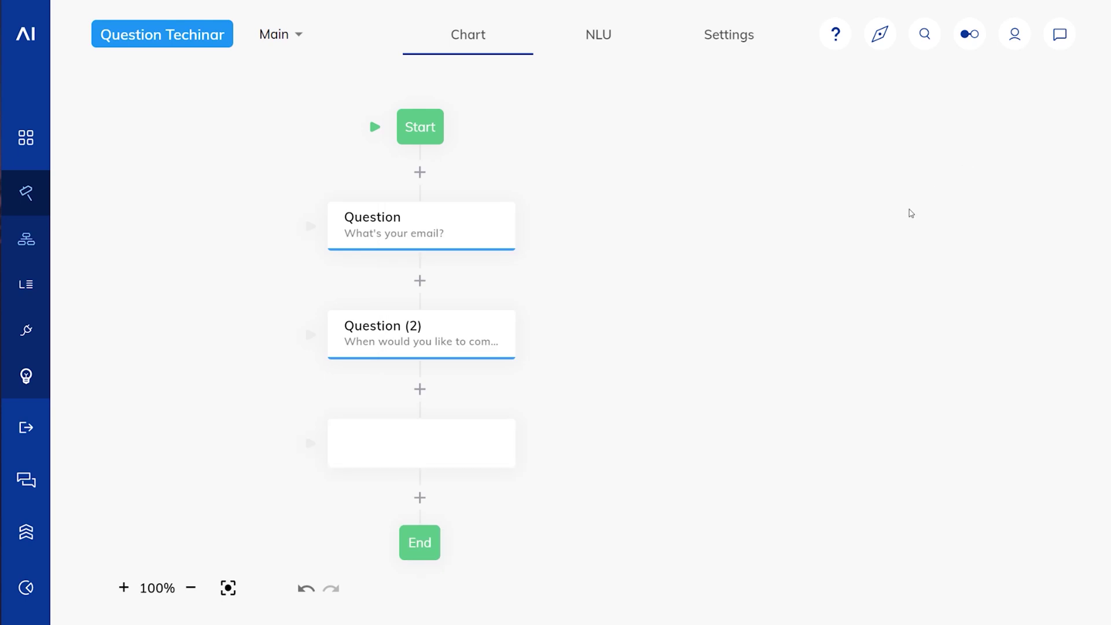
{"action": "left_click", "coordinate": [474, 458]}
{"action": "left_click", "coordinate": [895, 238]}
{"action": "scroll", "coordinate": [901, 354], "scroll_direction": "down", "scroll_amount": 1}
{"action": "scroll", "coordinate": [901, 354], "scroll_direction": "down", "scroll_amount": 2}
{"action": "left_click", "coordinate": [851, 320]}
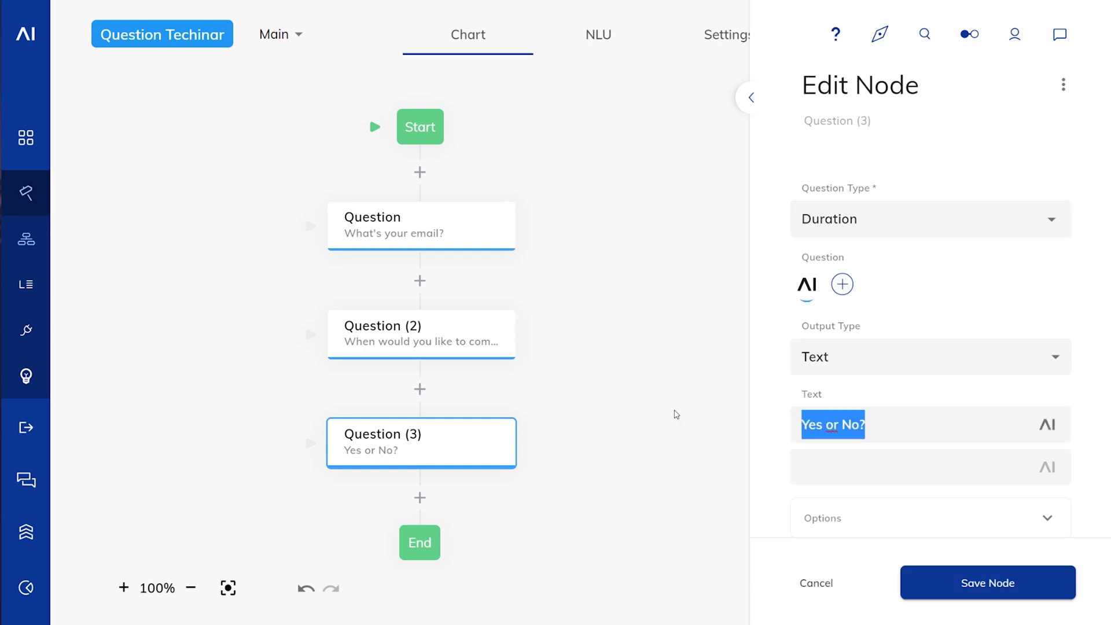
{"action": "type", "text": "For how long"}
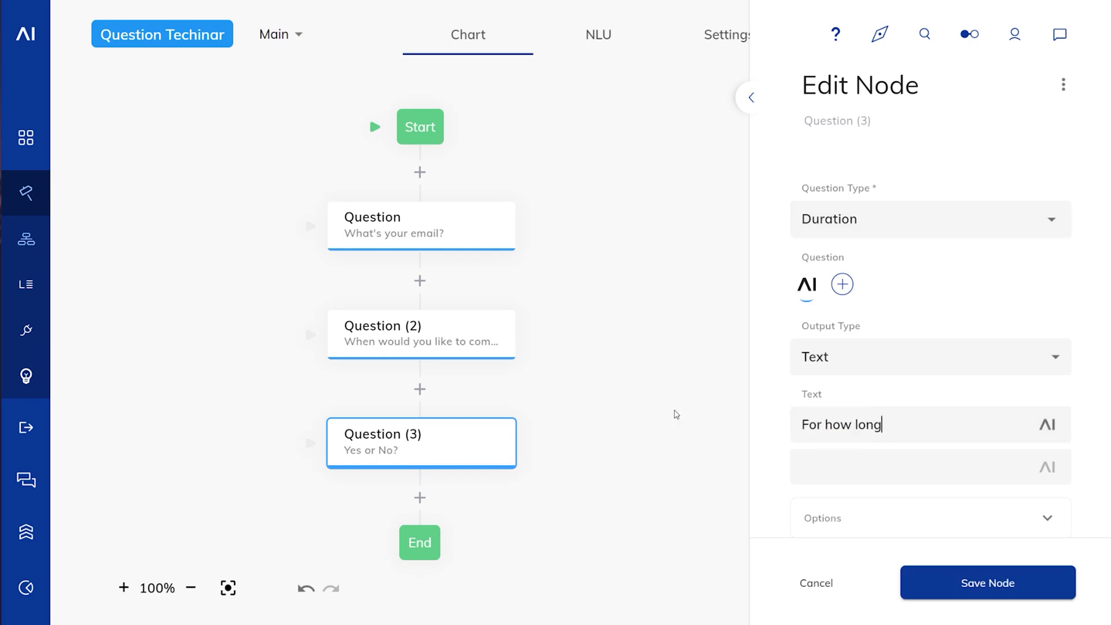
{"action": "type", "text": " would you like to book?"}
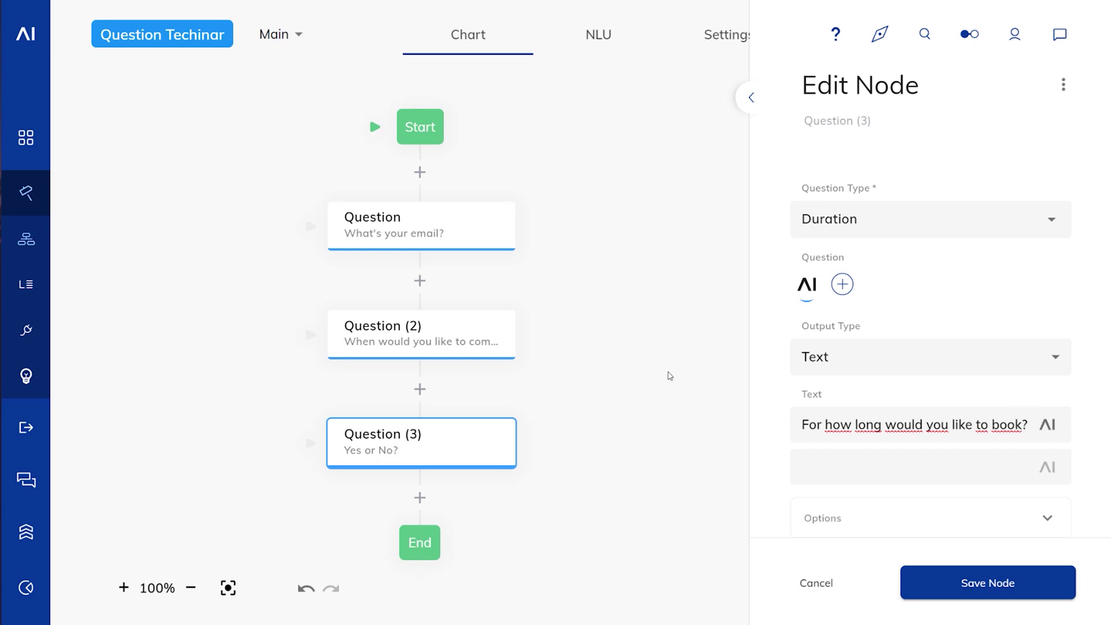
{"action": "left_click", "coordinate": [945, 580]}
{"action": "left_click", "coordinate": [1059, 35]}
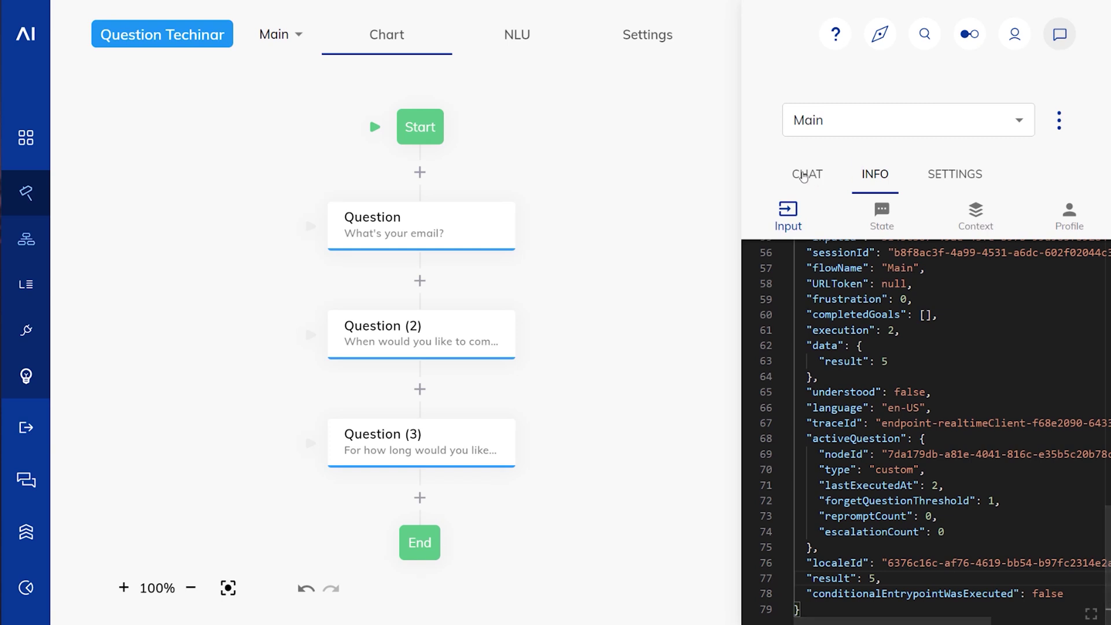
Step: In the test chat, send 'a' and answer the email question with a sample address
{"action": "left_click", "coordinate": [804, 176]}
{"action": "left_click", "coordinate": [817, 508]}
{"action": "type", "text": "a"}
{"action": "key", "text": "Return"}
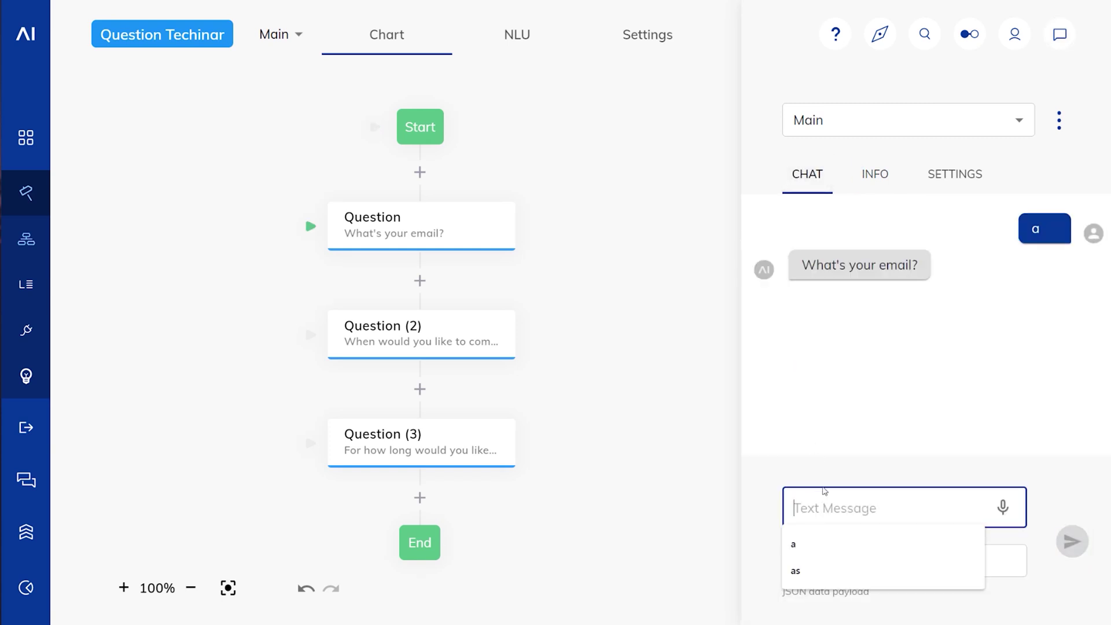
{"action": "left_click", "coordinate": [834, 509]}
{"action": "type", "text": "wer@wer.com"}
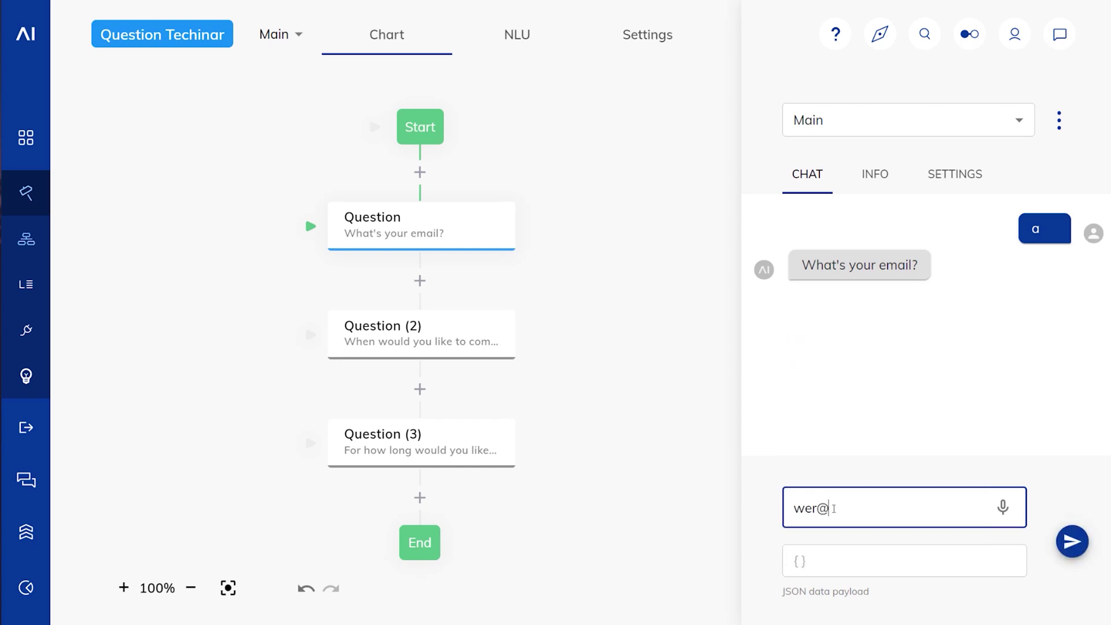
{"action": "key", "text": "Return"}
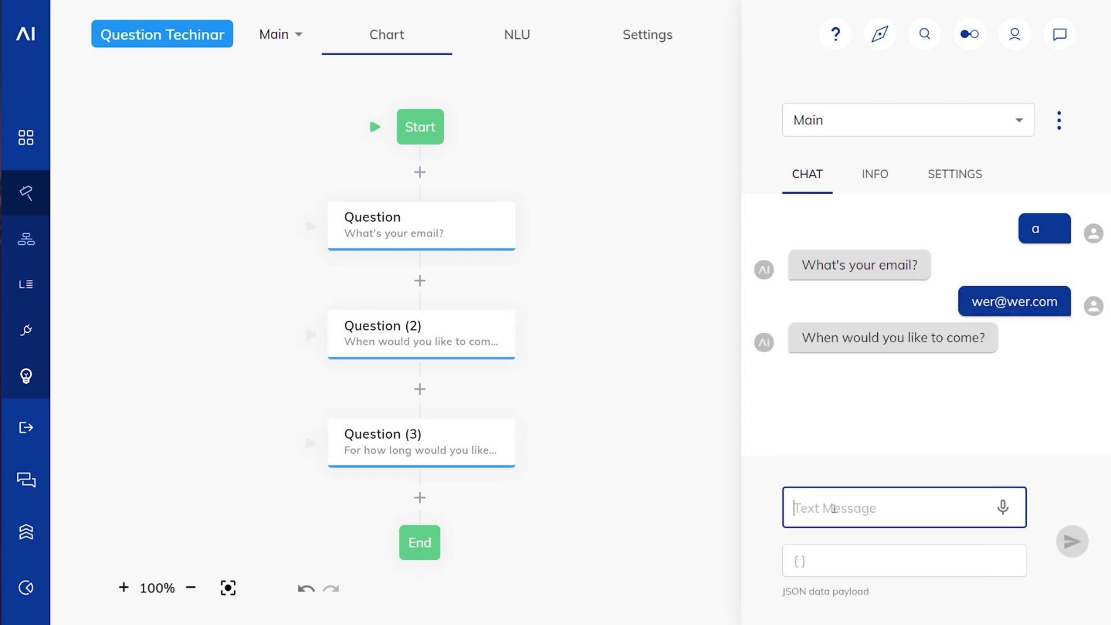
Step: Answer the date question with 'tomorrow' and the duration question with '30 minutes'
{"action": "type", "text": "tomorar"}
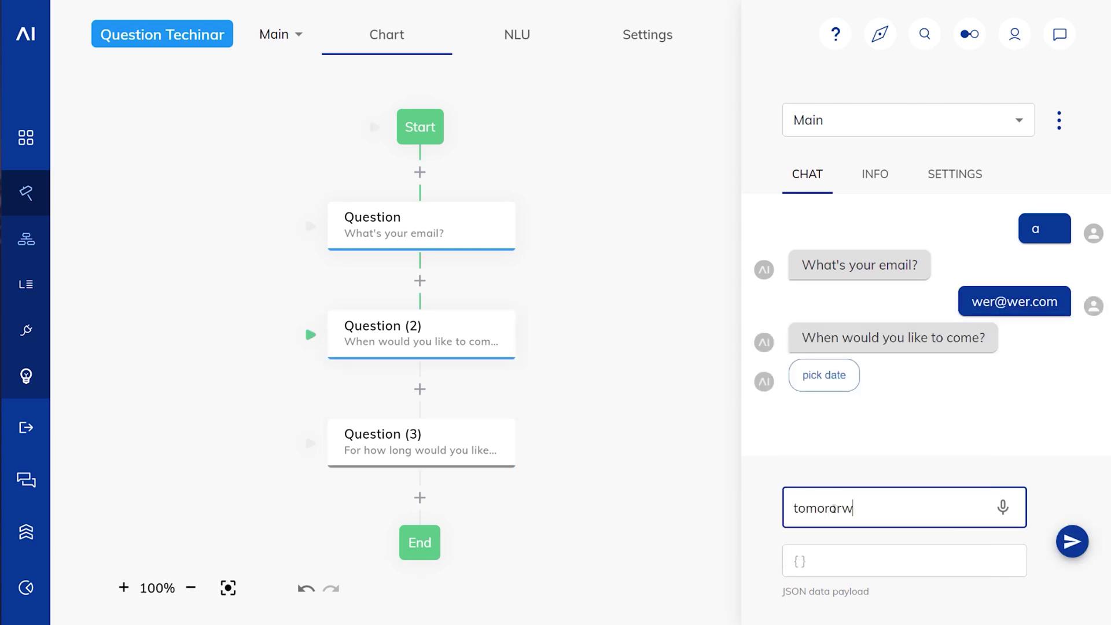
{"action": "key", "text": "BackSpace"}
{"action": "type", "text": "row"}
{"action": "key", "text": "Return"}
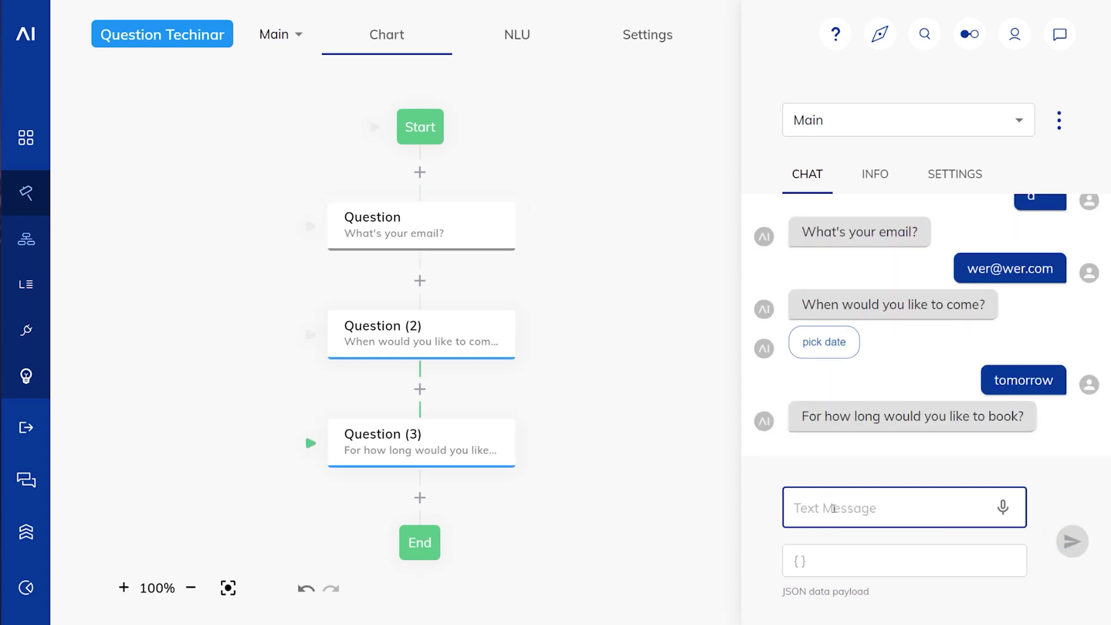
{"action": "type", "text": "30 minutes"}
{"action": "key", "text": "Return"}
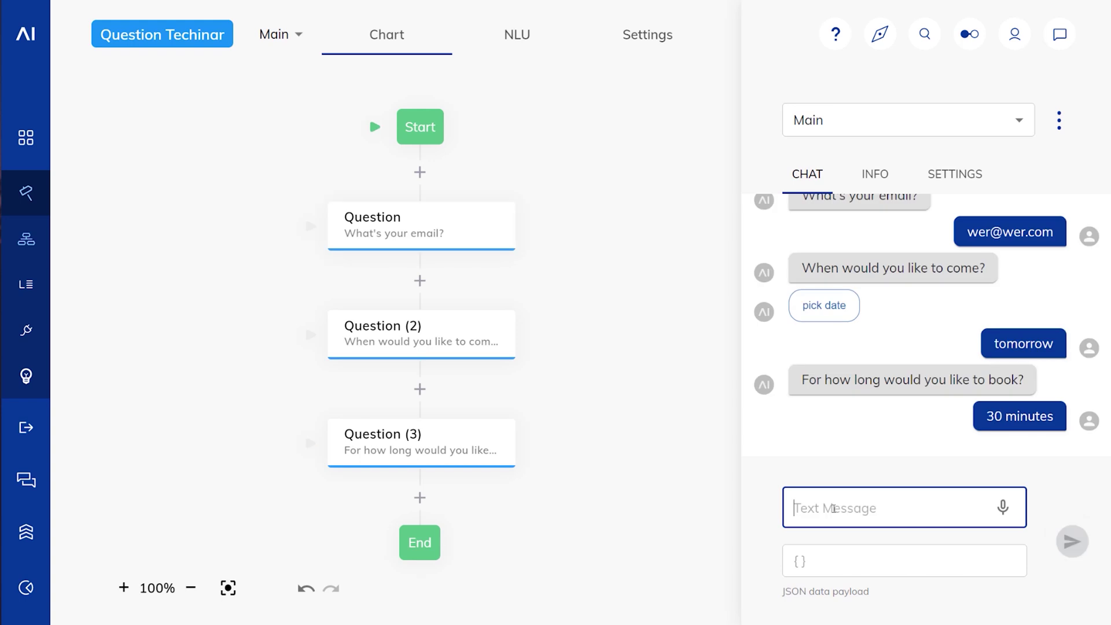
{"action": "left_click", "coordinate": [419, 498]}
Step: Add a Say node at the end of the flow with the text 'Done'
{"action": "left_click", "coordinate": [463, 362]}
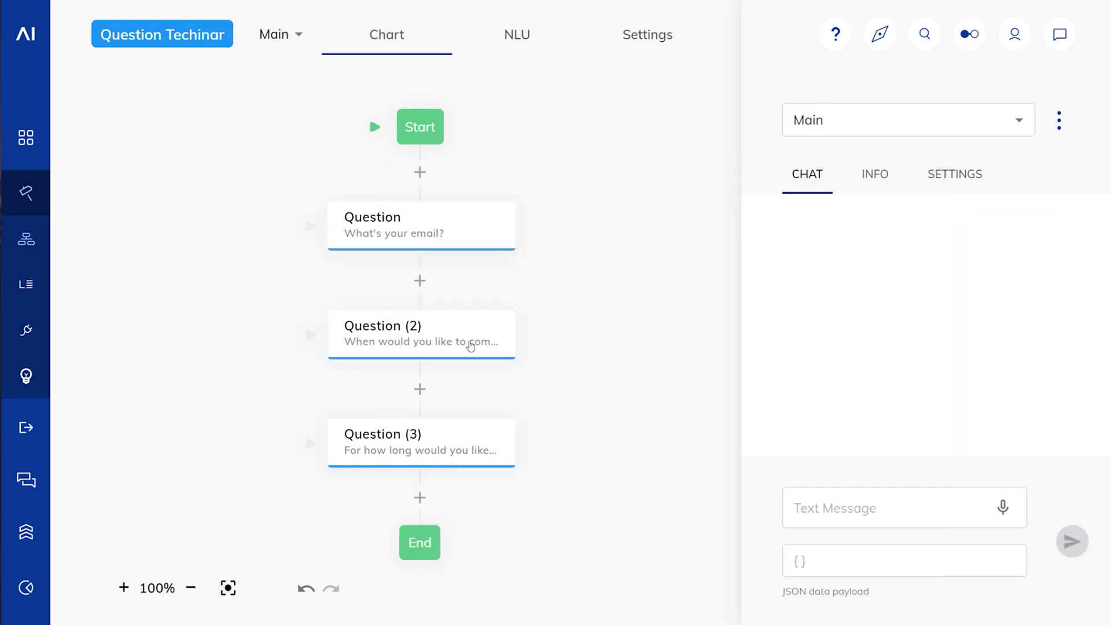
{"action": "left_click", "coordinate": [436, 548]}
{"action": "left_click", "coordinate": [519, 361]}
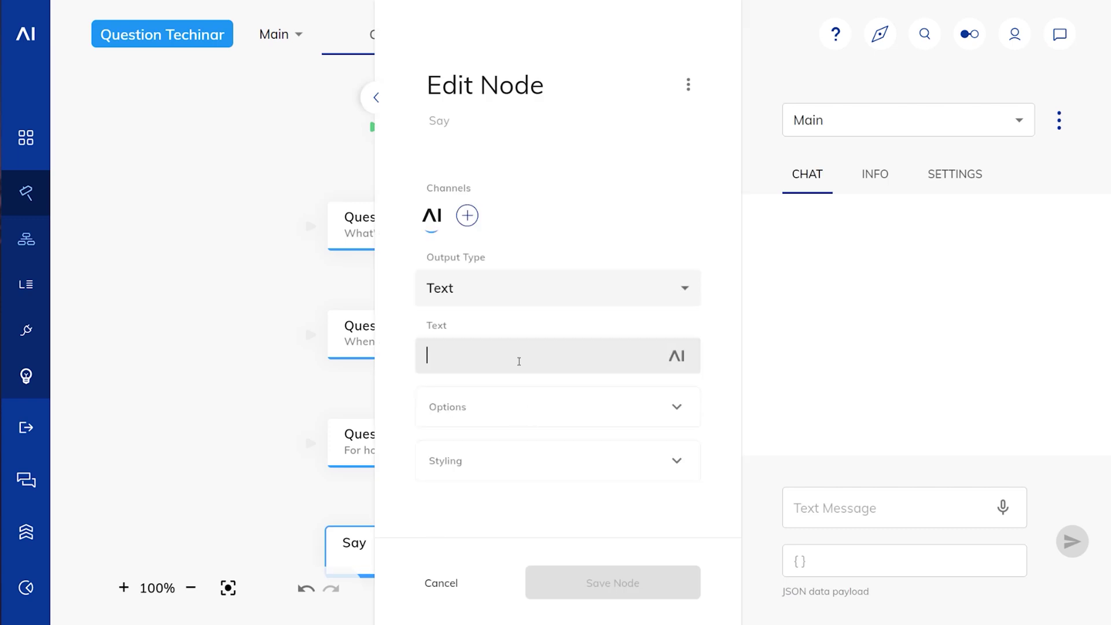
{"action": "type", "text": "Done"}
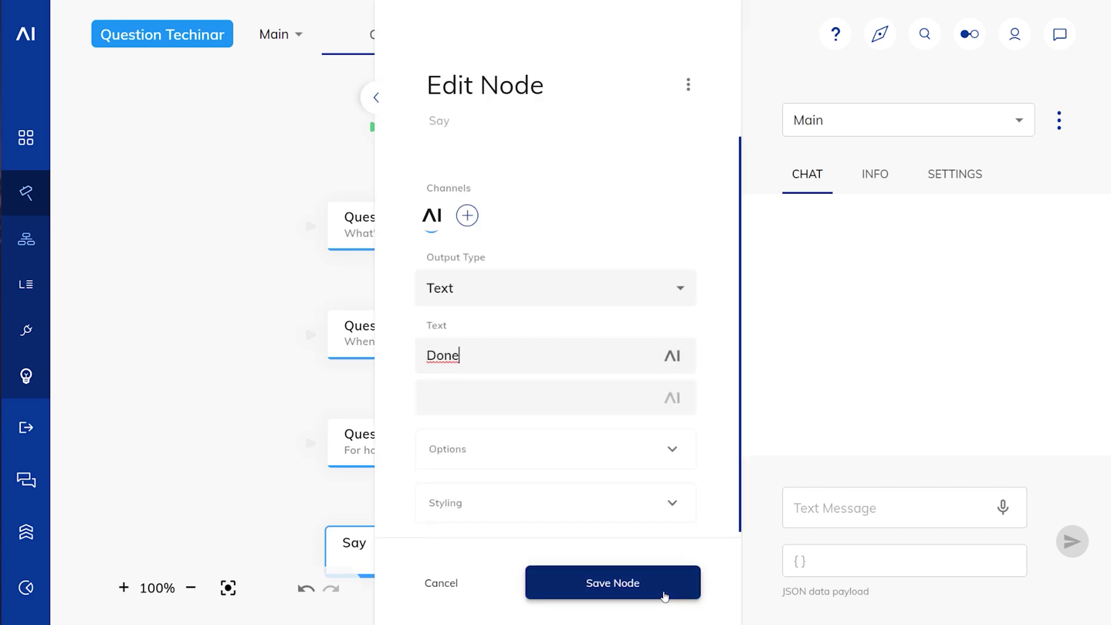
{"action": "left_click", "coordinate": [664, 592]}
Step: Store the email question's result in context under the key 'email'
{"action": "left_click", "coordinate": [448, 236]}
{"action": "scroll", "coordinate": [521, 382], "scroll_direction": "down", "scroll_amount": 5}
{"action": "left_click", "coordinate": [506, 285]}
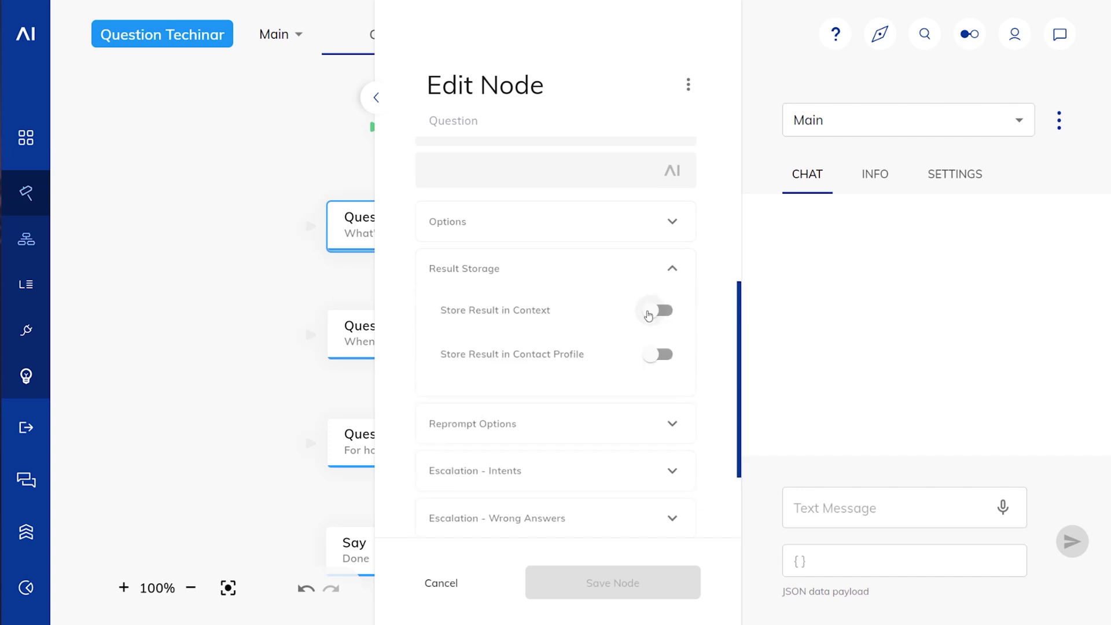
{"action": "left_click", "coordinate": [657, 310]}
{"action": "left_click_drag", "start_coordinate": [508, 372], "coordinate": [379, 354]}
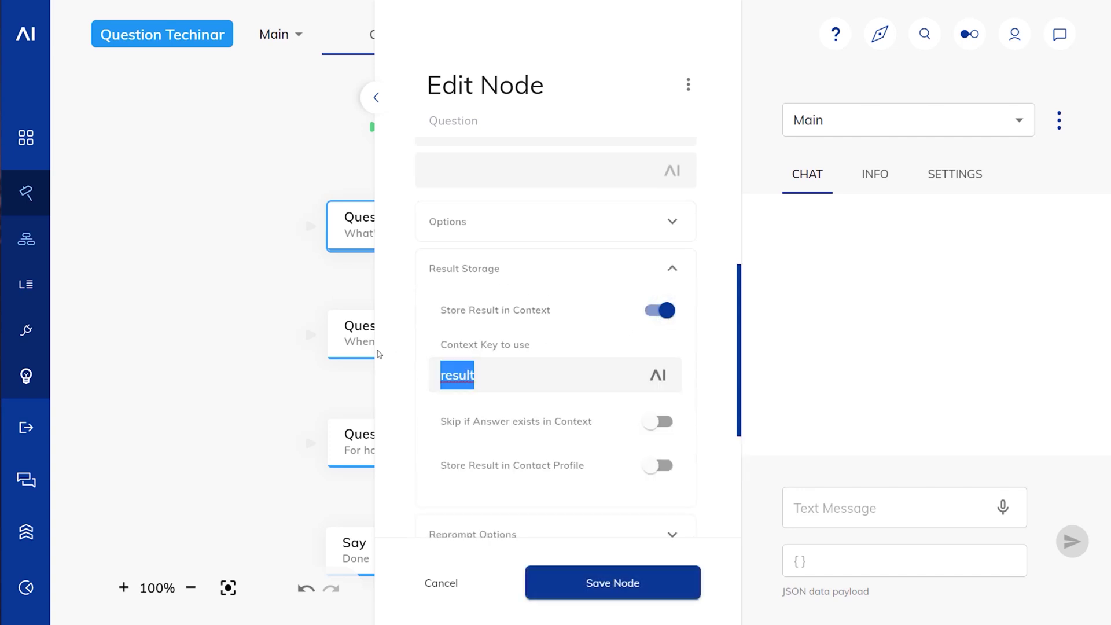
{"action": "type", "text": "email"}
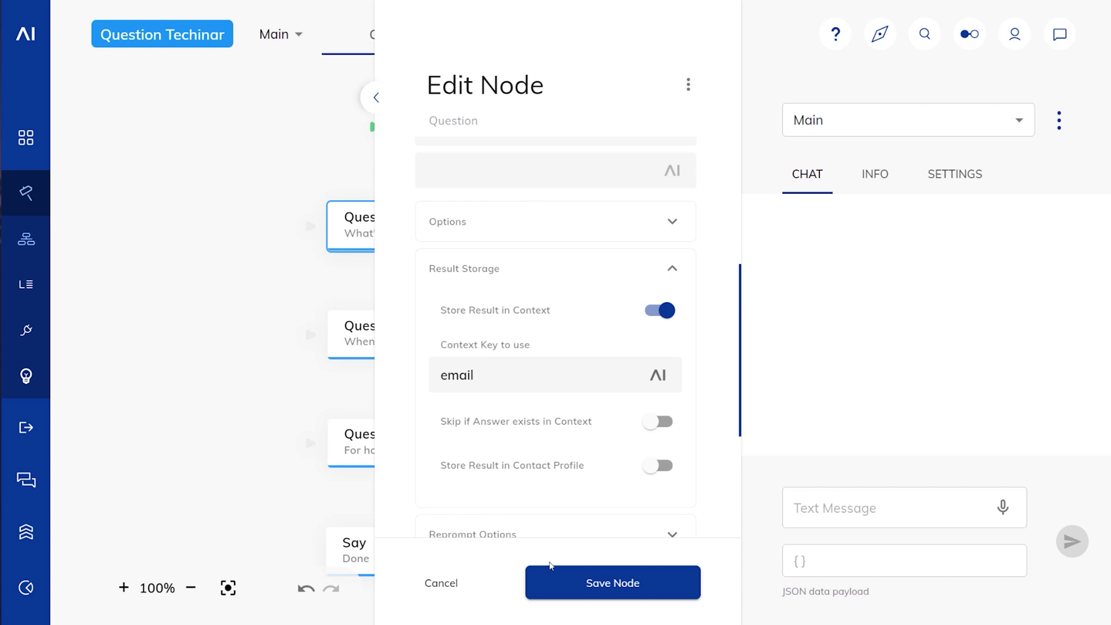
{"action": "left_click", "coordinate": [597, 583]}
Step: Store the date question's result in context under the key 'date'
{"action": "left_click", "coordinate": [392, 345]}
{"action": "scroll", "coordinate": [576, 347], "scroll_direction": "down", "scroll_amount": 4}
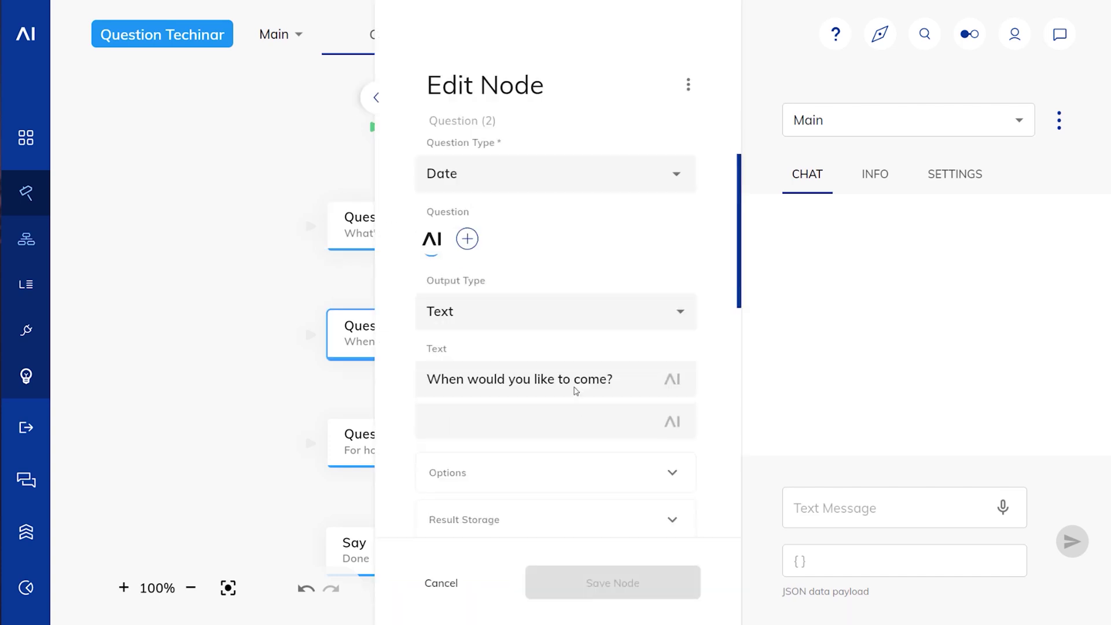
{"action": "left_click", "coordinate": [544, 350]}
{"action": "left_click", "coordinate": [660, 385]}
{"action": "left_click", "coordinate": [428, 427]}
{"action": "key", "text": "ctrl+a"}
{"action": "type", "text": "date"}
{"action": "left_click", "coordinate": [544, 590]}
Step: Store the duration question's result in context under the key 'duration'
{"action": "left_click", "coordinate": [414, 458]}
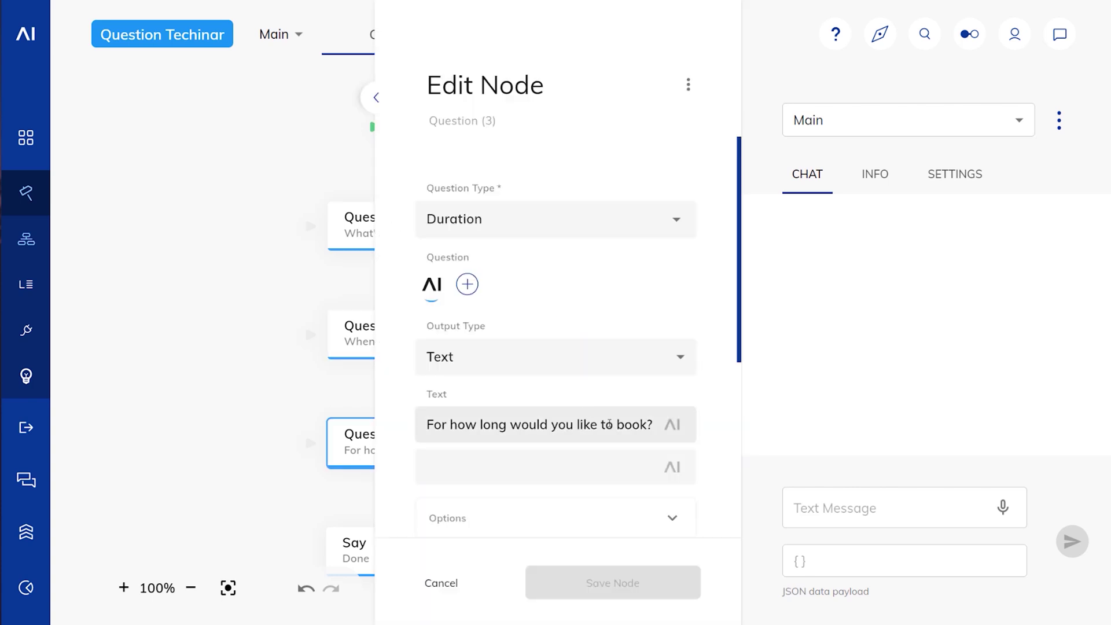
{"action": "scroll", "coordinate": [557, 377], "scroll_direction": "down", "scroll_amount": 3}
{"action": "left_click", "coordinate": [551, 347]}
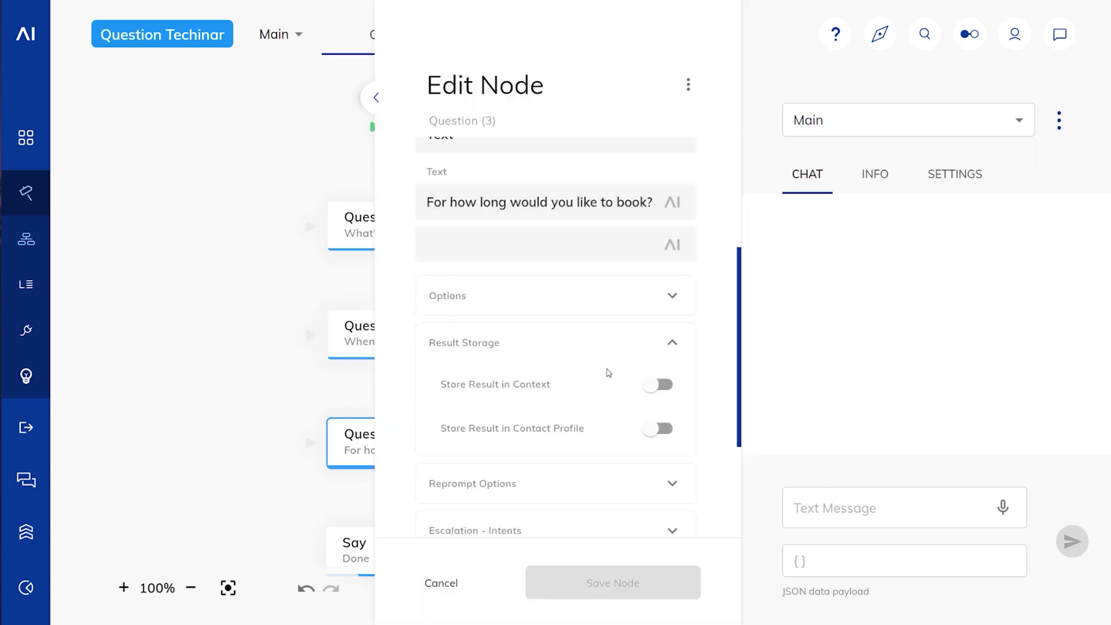
{"action": "left_click", "coordinate": [663, 384]}
{"action": "left_click", "coordinate": [511, 452]}
{"action": "key", "text": "ctrl+a"}
{"action": "type", "text": "duraiton"}
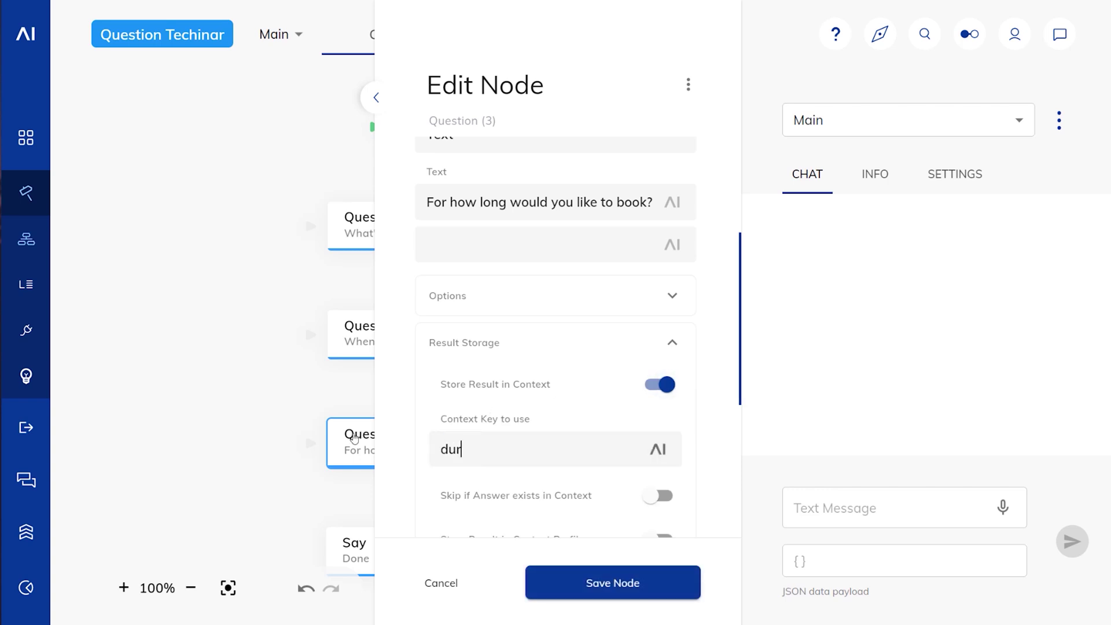
{"action": "key", "text": "BackSpace"}
{"action": "key", "text": "BackSpace"}
{"action": "key", "text": "BackSpace"}
{"action": "key", "text": "BackSpace"}
{"action": "type", "text": "tioj"}
{"action": "key", "text": "BackSpace"}
{"action": "type", "text": "n"}
{"action": "left_click", "coordinate": [573, 593]}
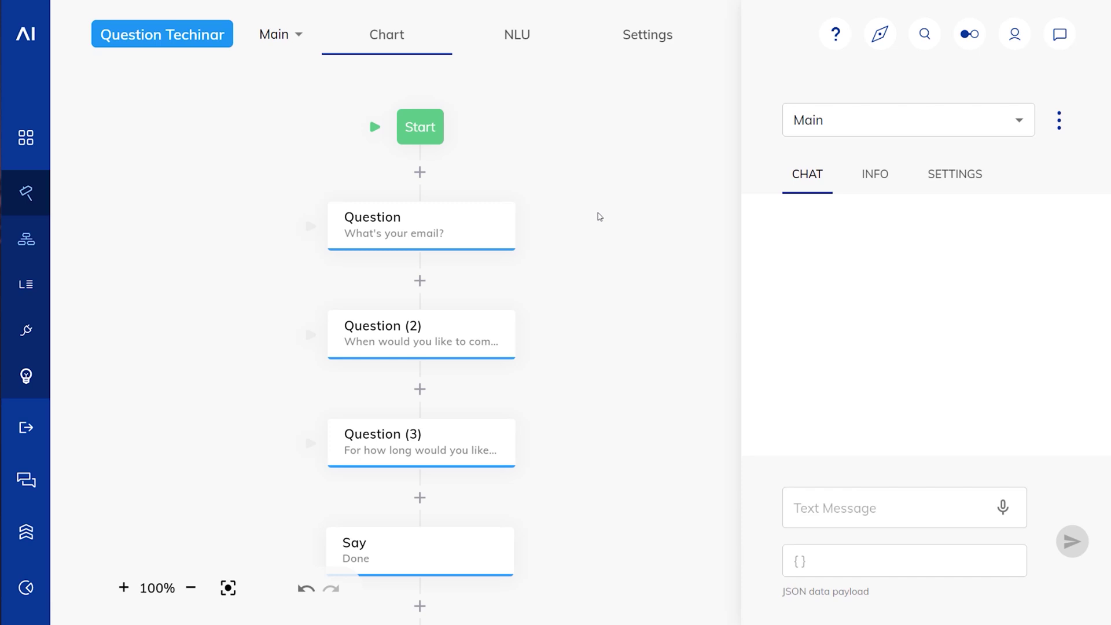
Step: Enable 'Skip if Answer in Input' on the email question and save it
{"action": "left_click", "coordinate": [489, 226]}
{"action": "scroll", "coordinate": [544, 415], "scroll_direction": "down", "scroll_amount": 5}
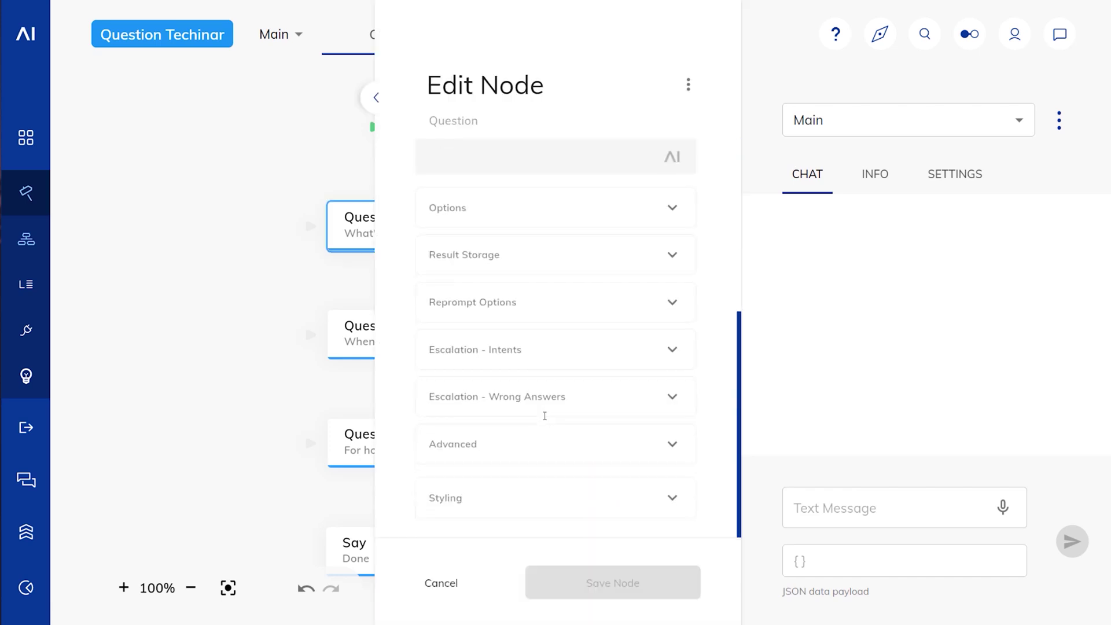
{"action": "left_click", "coordinate": [505, 443]}
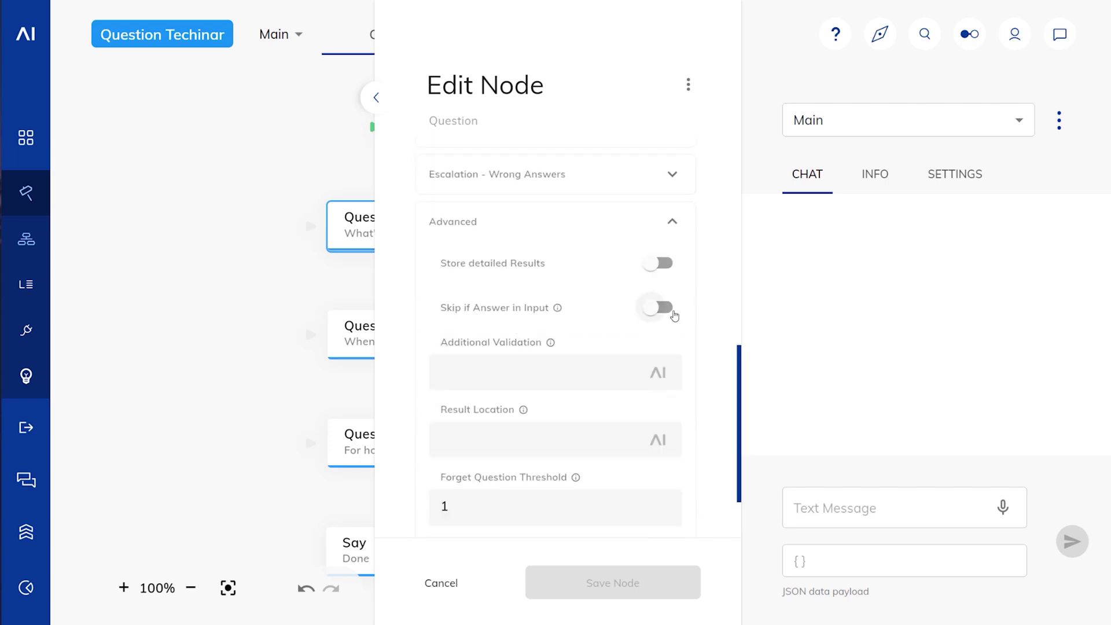
{"action": "left_click", "coordinate": [649, 315]}
{"action": "mouse_move", "coordinate": [557, 309]}
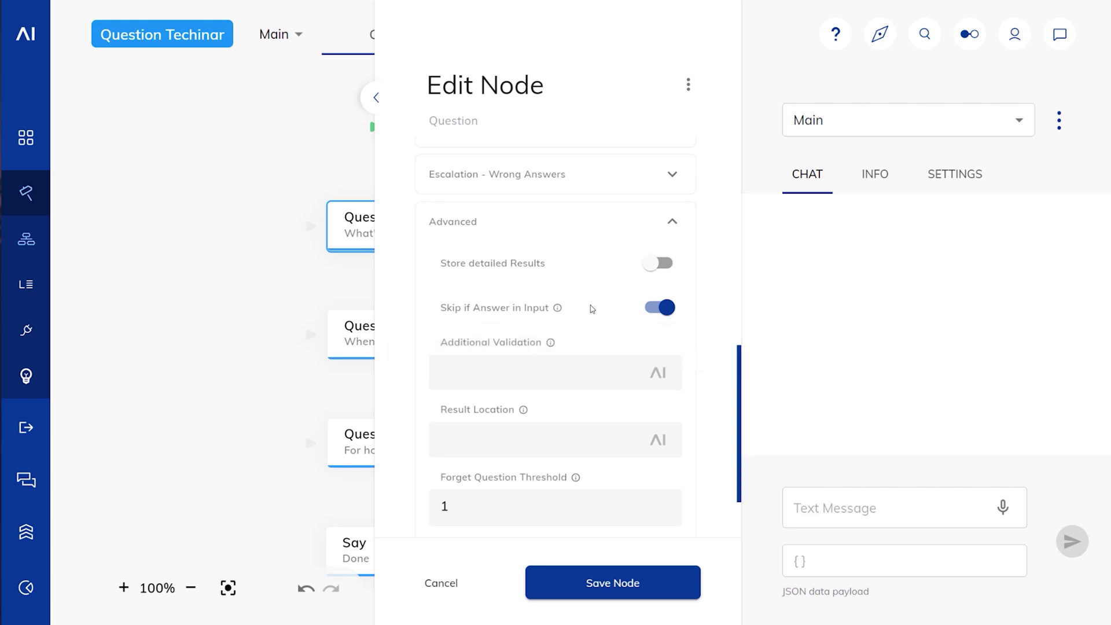
{"action": "left_click", "coordinate": [586, 586]}
Step: Enable 'Skip if Answer in Input' on the date question and save it
{"action": "left_click", "coordinate": [412, 345]}
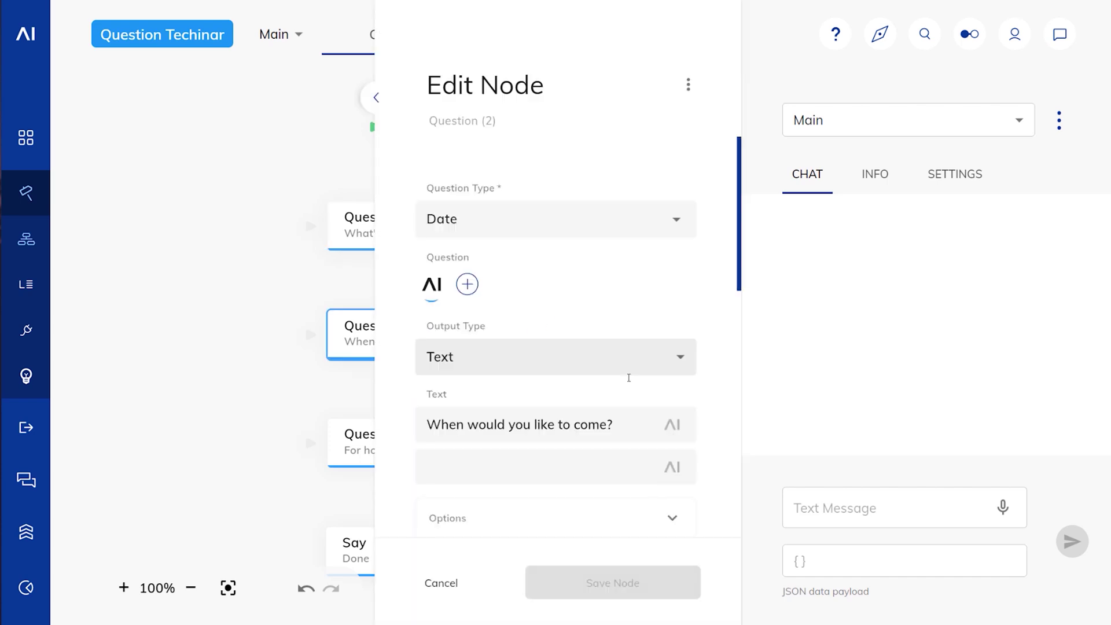
{"action": "scroll", "coordinate": [518, 421], "scroll_direction": "down", "scroll_amount": 5}
{"action": "scroll", "coordinate": [509, 405], "scroll_direction": "up", "scroll_amount": 3}
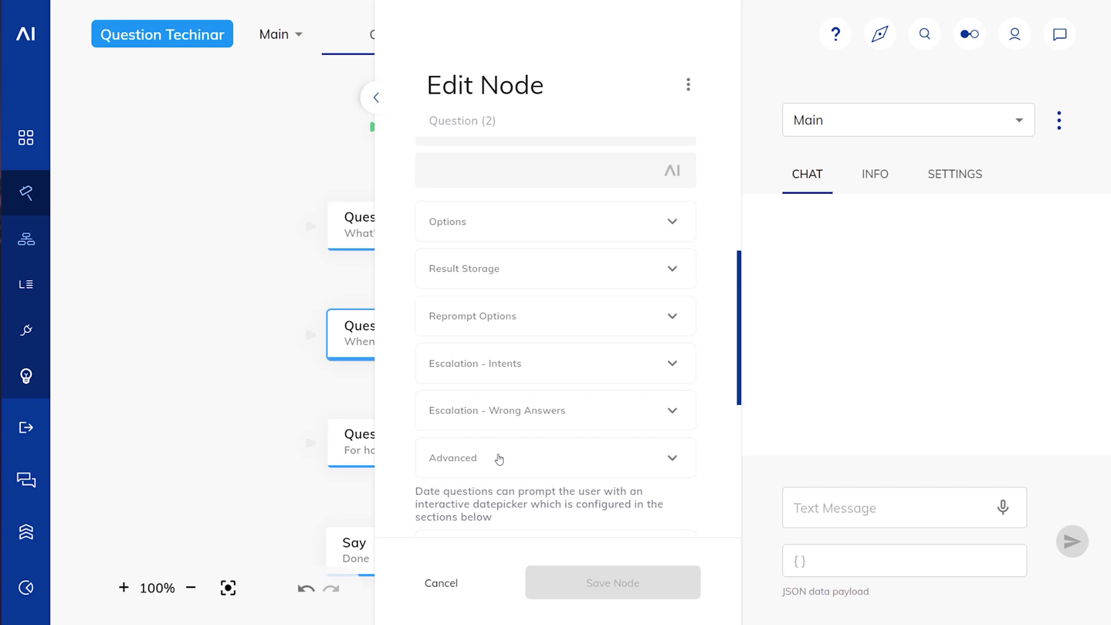
{"action": "left_click", "coordinate": [498, 456]}
{"action": "left_click", "coordinate": [665, 471]}
{"action": "left_click", "coordinate": [628, 585]}
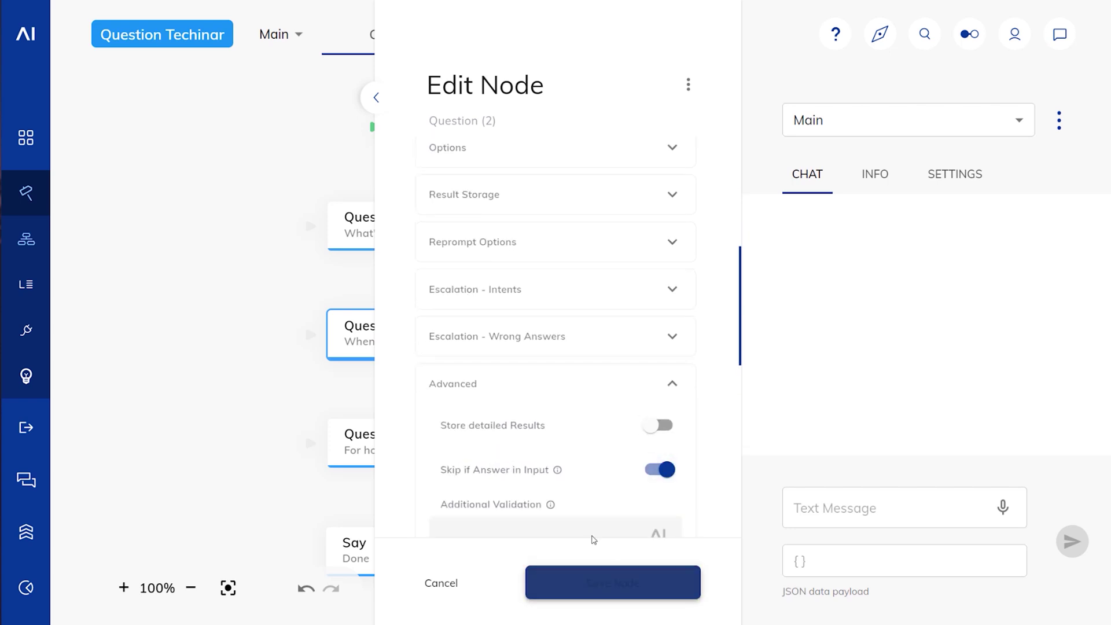
Step: Enable 'Skip if Answer in Input' on the duration question and save it
{"action": "left_click", "coordinate": [445, 455]}
{"action": "scroll", "coordinate": [547, 439], "scroll_direction": "down", "scroll_amount": 5}
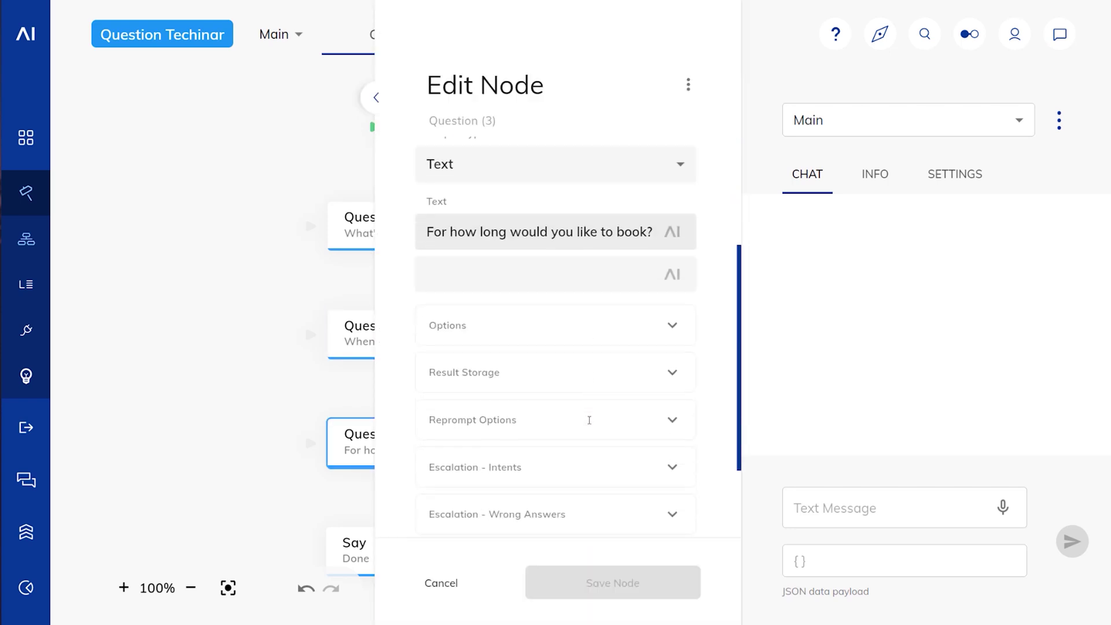
{"action": "left_click", "coordinate": [549, 472]}
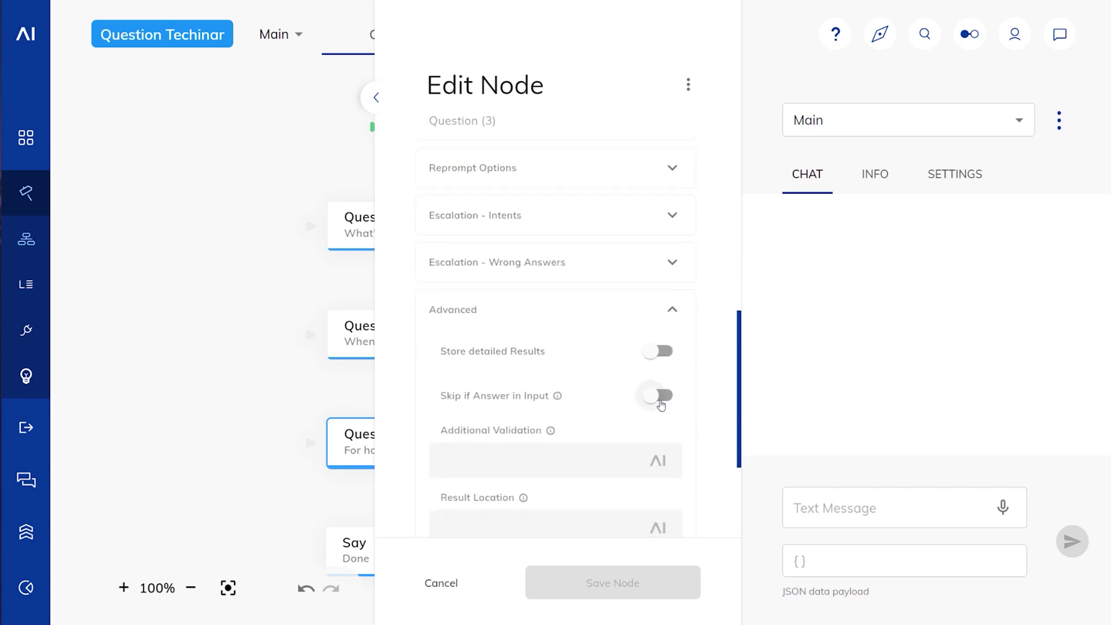
{"action": "left_click", "coordinate": [660, 395]}
{"action": "left_click", "coordinate": [634, 583]}
Step: Send one chat message giving a sample email, tomorrow and 30 minutes
{"action": "left_click", "coordinate": [821, 508]}
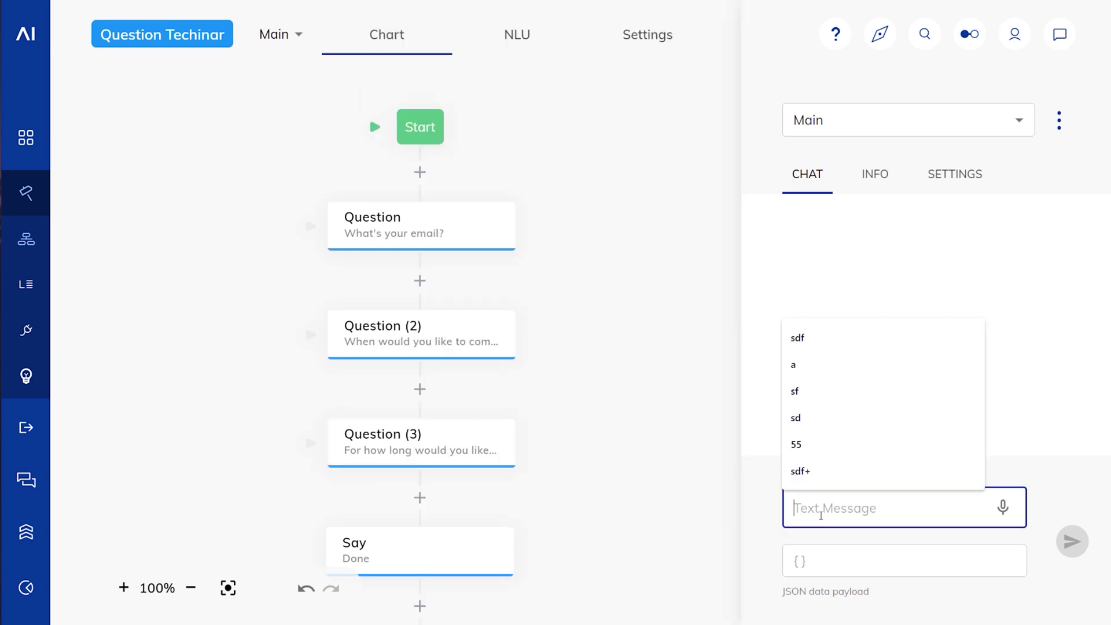
{"action": "left_click", "coordinate": [799, 531]}
{"action": "left_click", "coordinate": [792, 509]}
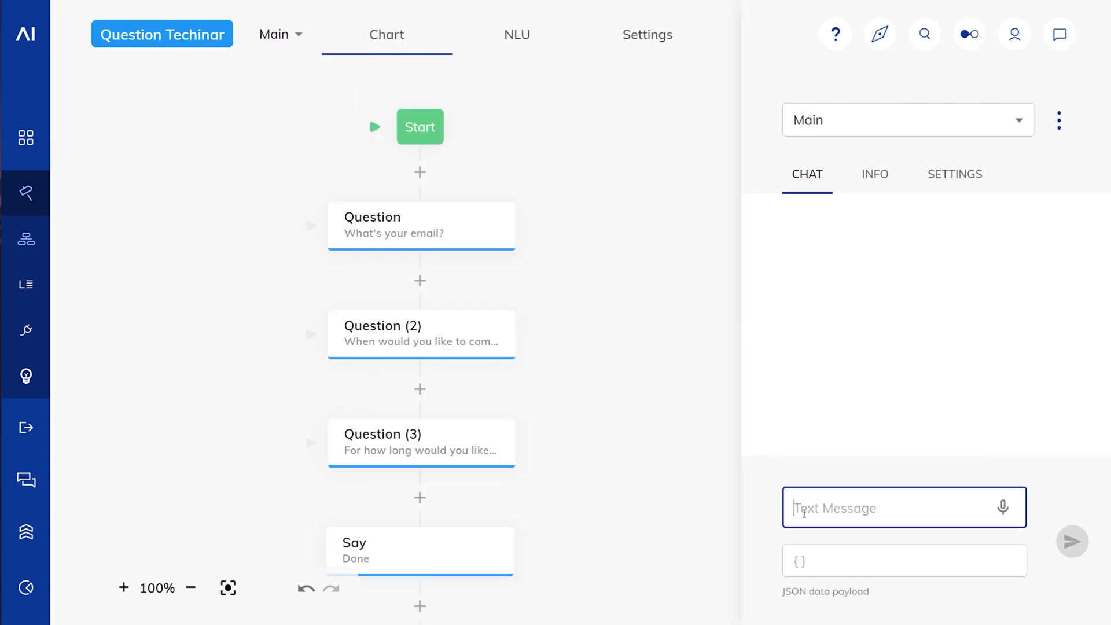
{"action": "type", "text": "my email is wer"}
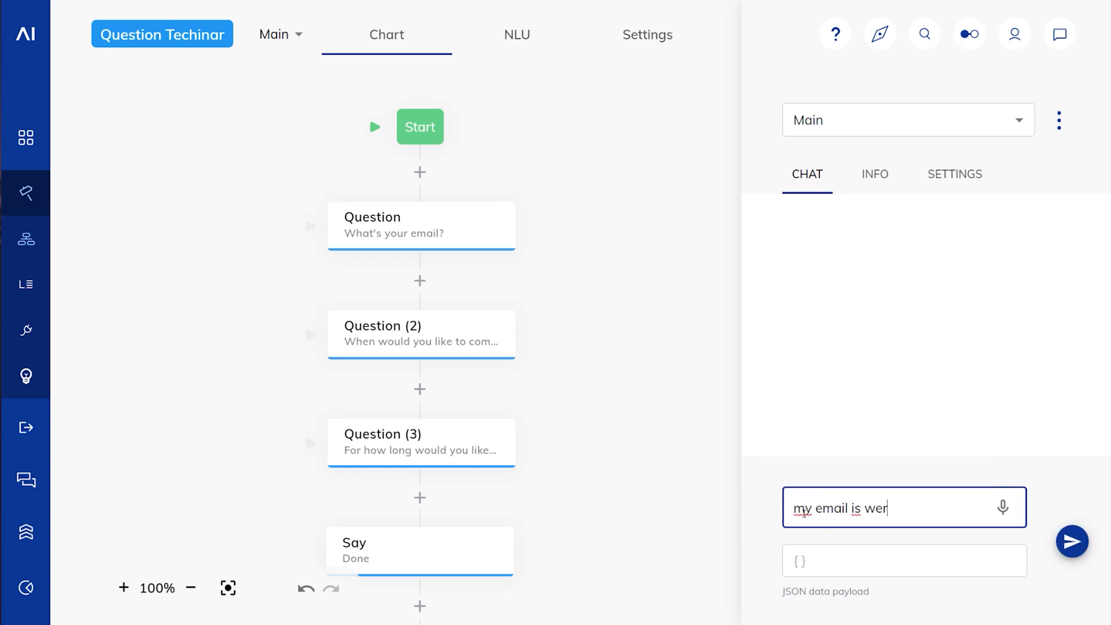
{"action": "type", "text": "@wer.com and I"}
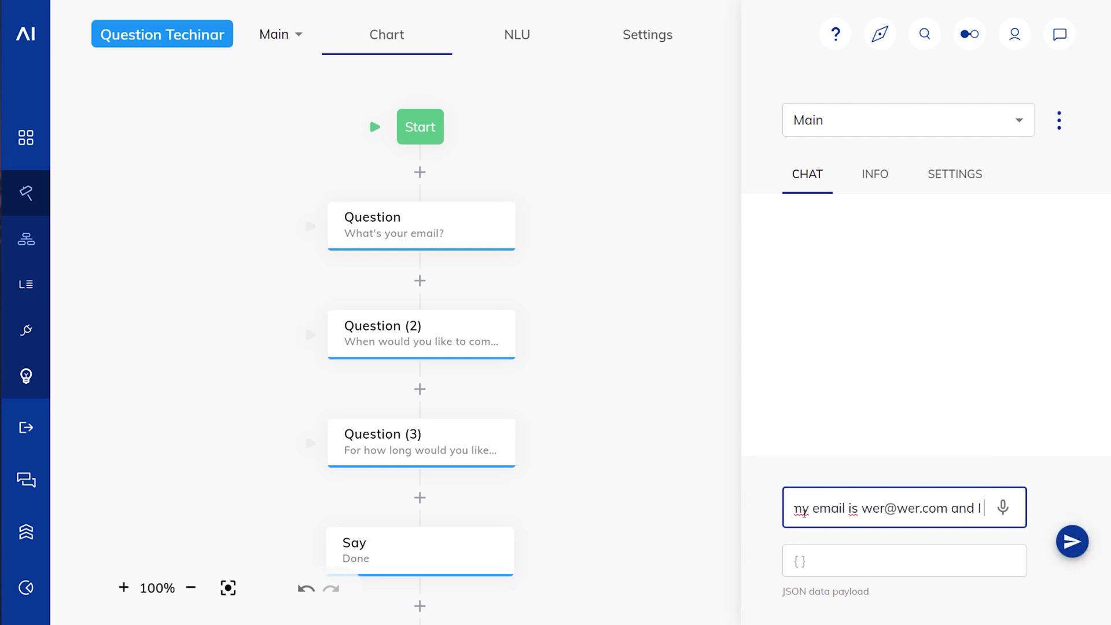
{"action": "type", "text": " would like to c"}
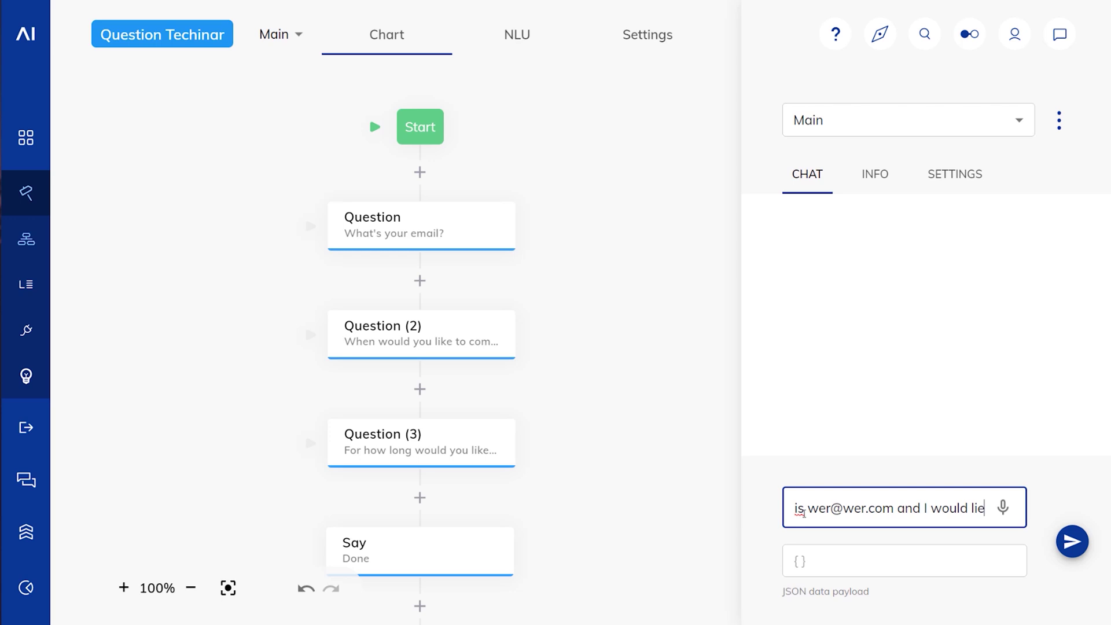
{"action": "type", "text": "ome tomorr"}
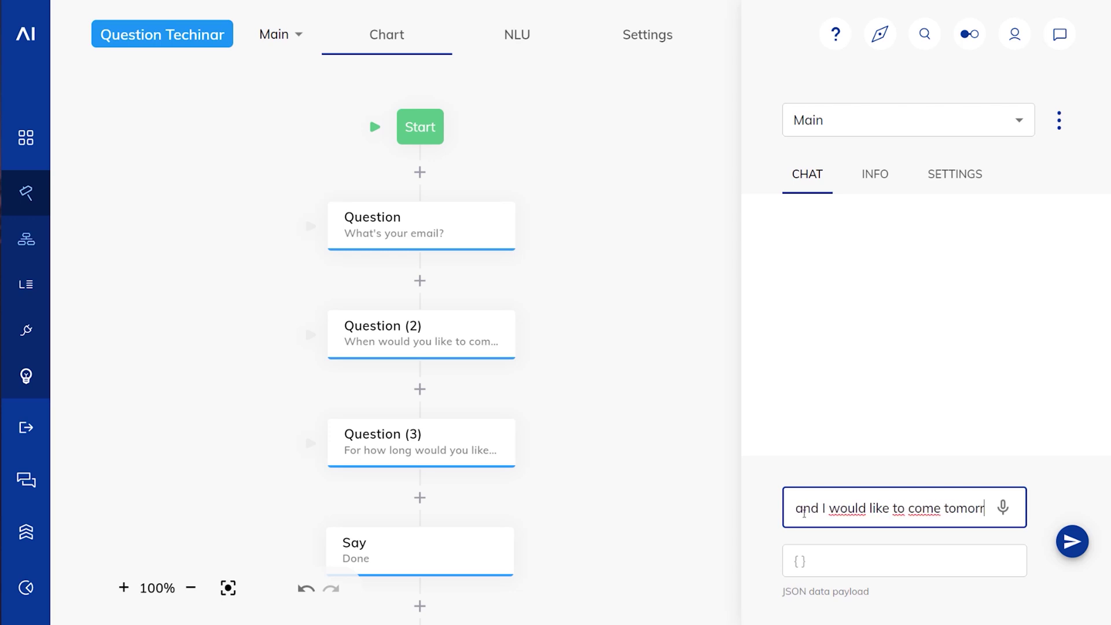
{"action": "type", "text": "ow for 30 minutes"}
{"action": "key", "text": "Return"}
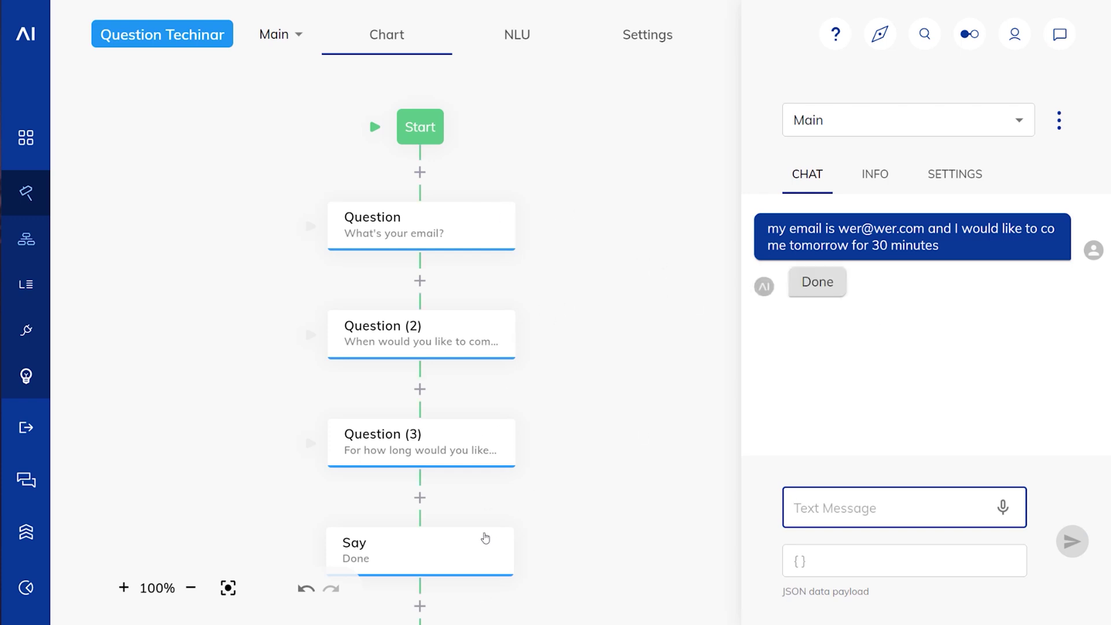
Step: Check the stored email, date and duration under INFO > Context, then return to chat
{"action": "left_click", "coordinate": [887, 188]}
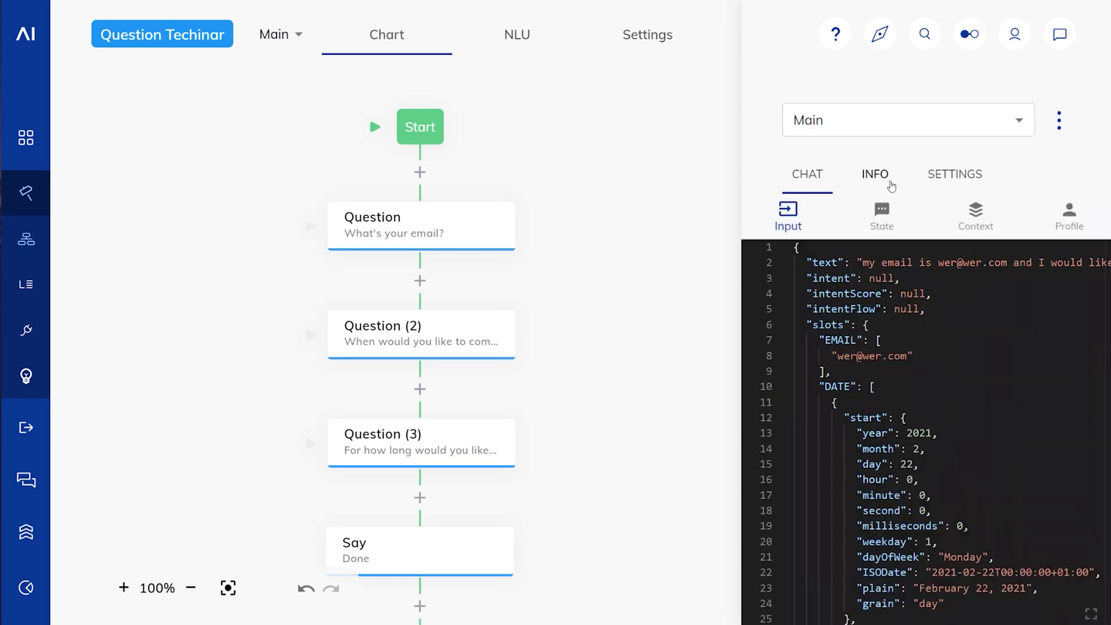
{"action": "left_click", "coordinate": [975, 216]}
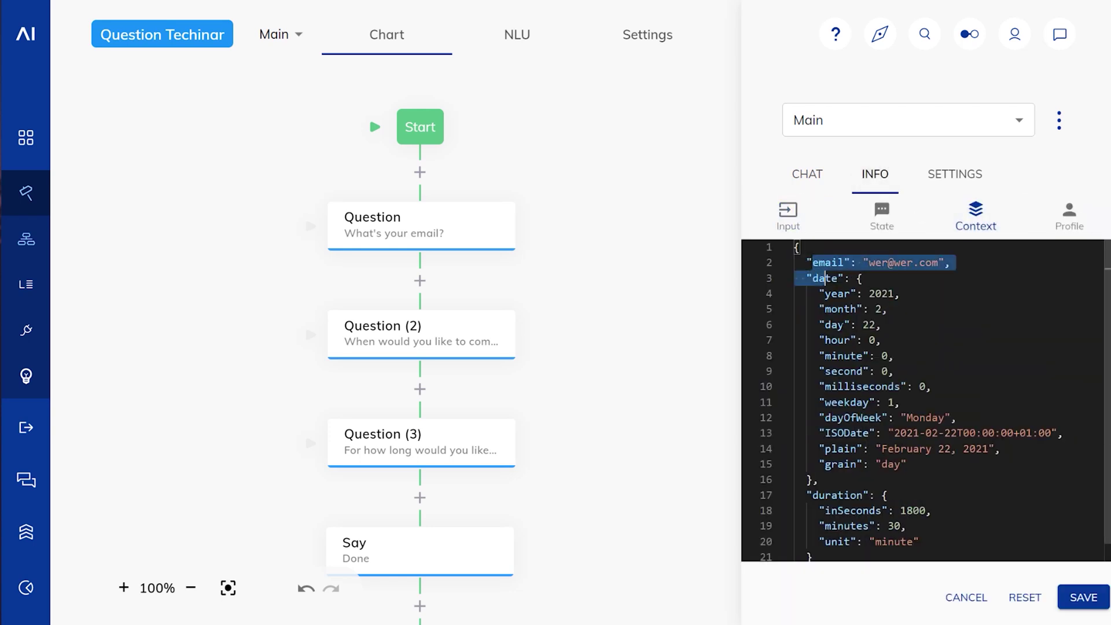
{"action": "left_click_drag", "start_coordinate": [806, 262], "coordinate": [920, 541]}
{"action": "left_click", "coordinate": [882, 522]}
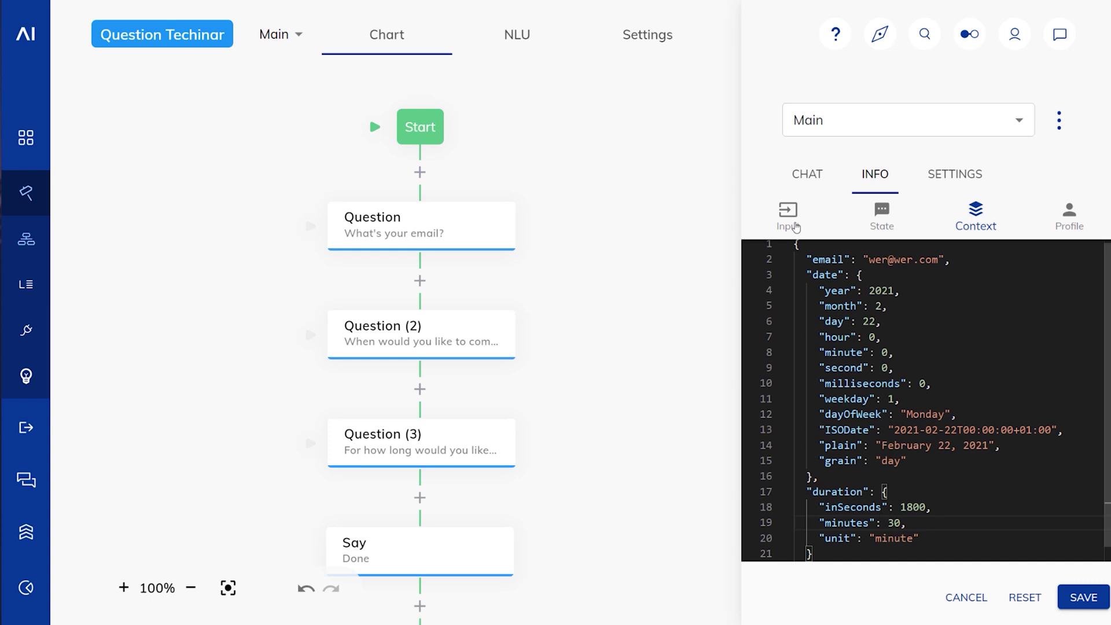
{"action": "left_click", "coordinate": [802, 176]}
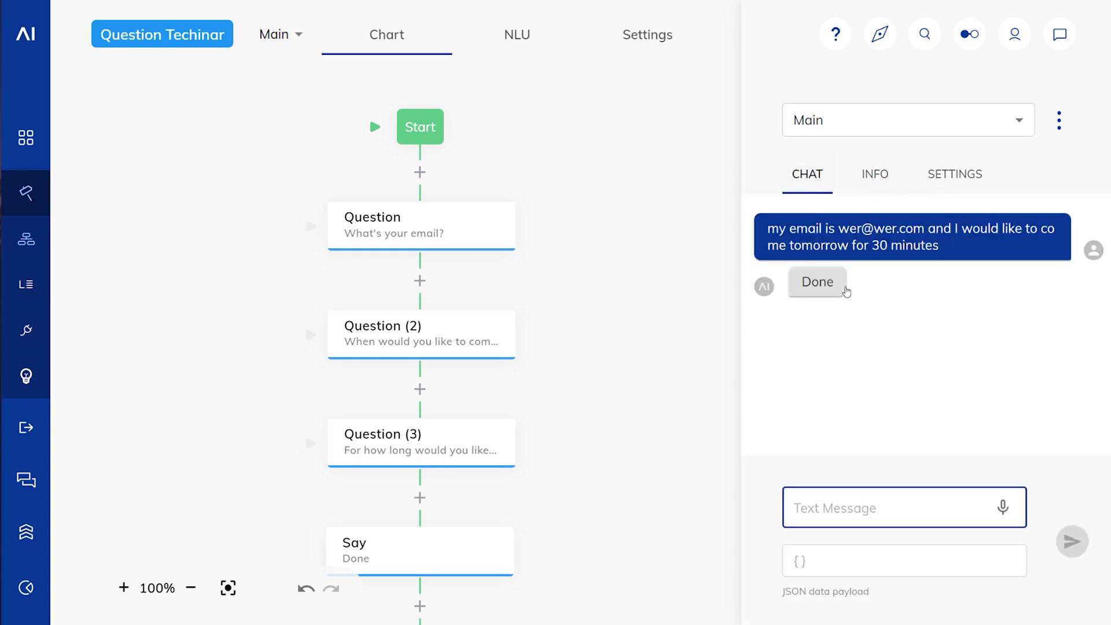
Step: Clear the chat and resend the test message with the duration phrase removed
{"action": "left_click", "coordinate": [994, 249]}
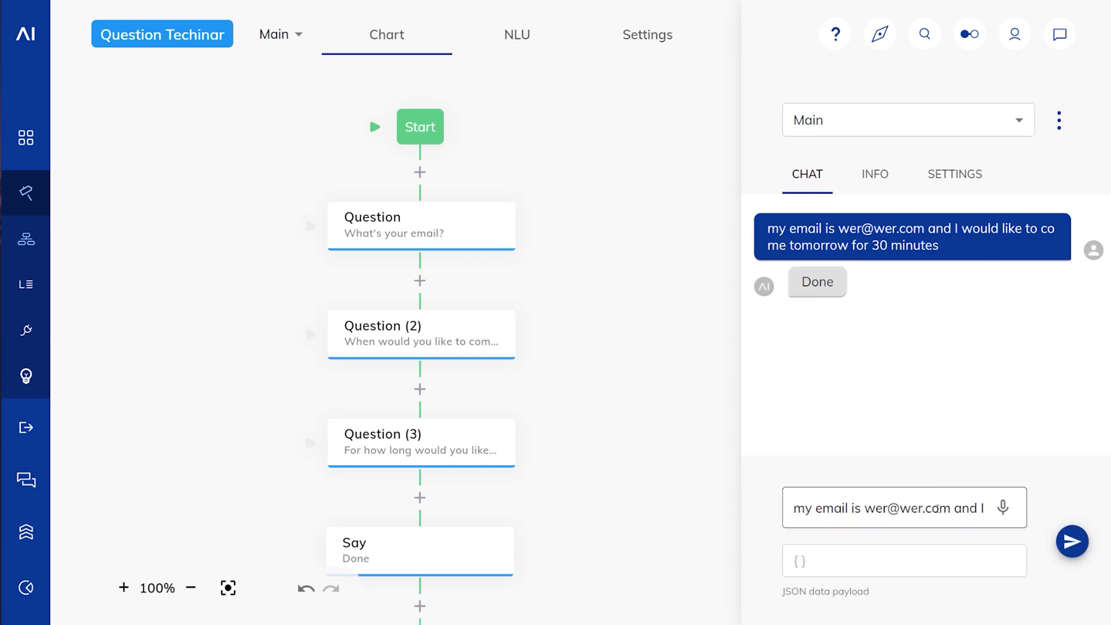
{"action": "key", "text": "ctrl+a"}
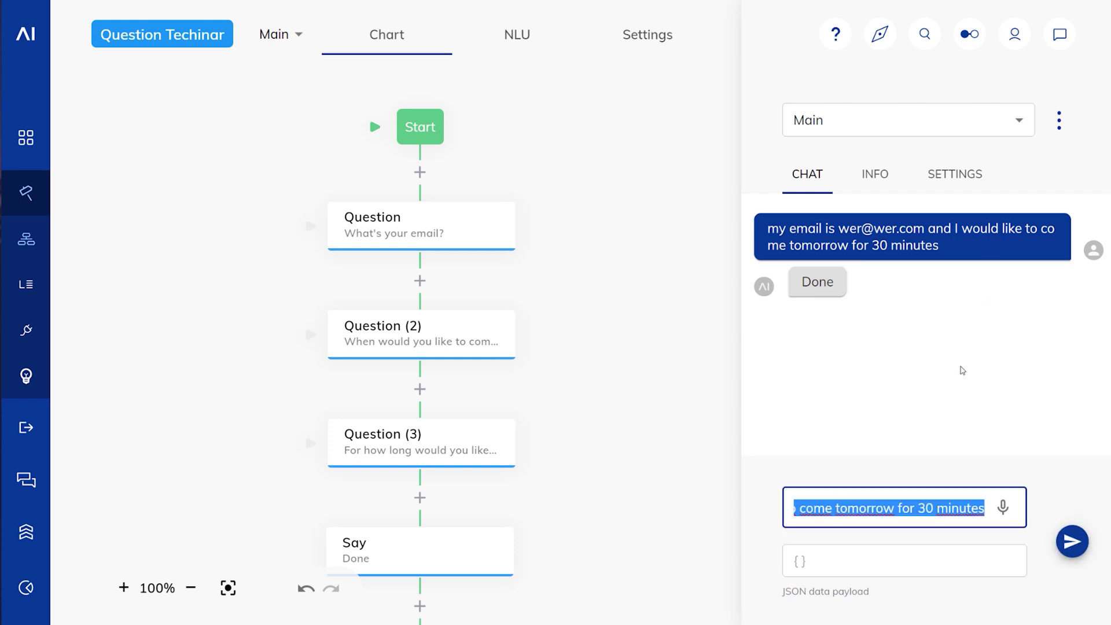
{"action": "left_click", "coordinate": [1059, 120]}
{"action": "left_click", "coordinate": [1047, 139]}
{"action": "left_click", "coordinate": [926, 510]}
{"action": "triple_click", "coordinate": [930, 509]}
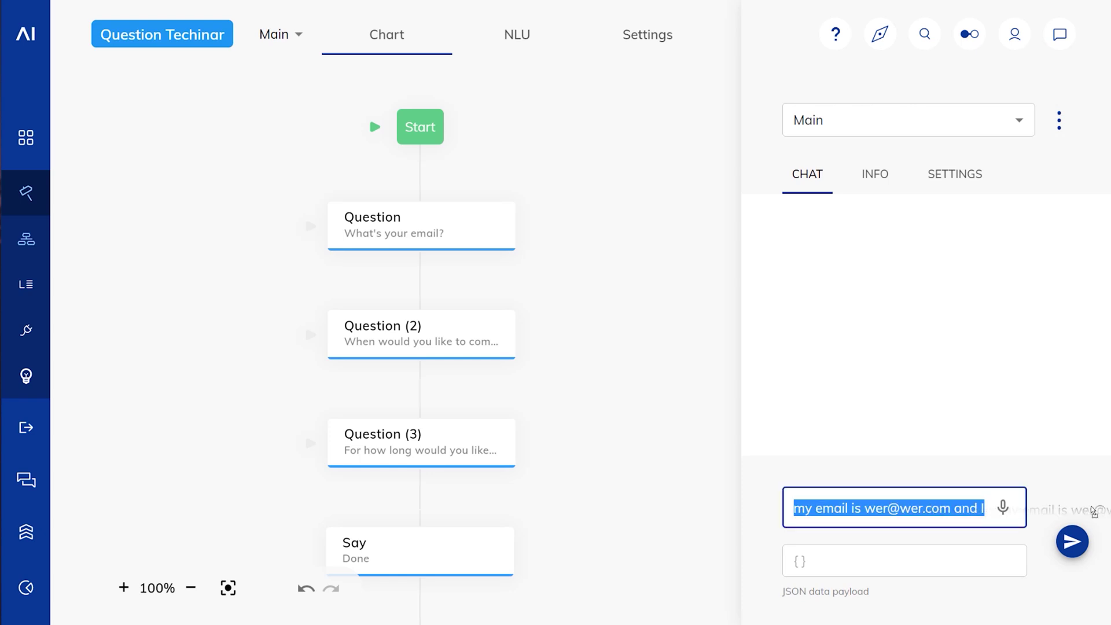
{"action": "left_click", "coordinate": [941, 507]}
{"action": "key", "text": "End"}
{"action": "key", "text": "shift+Left"}
{"action": "key", "text": "shift+Left"}
{"action": "key", "text": "shift+Left"}
{"action": "key", "text": "shift+Left"}
{"action": "key", "text": "shift+Left"}
{"action": "key", "text": "shift+Left"}
{"action": "key", "text": "shift+Left"}
{"action": "key", "text": "shift+Left"}
{"action": "key", "text": "shift+Left"}
{"action": "key", "text": "shift+Left"}
{"action": "key", "text": "shift+Left"}
{"action": "key", "text": "shift+Left"}
{"action": "key", "text": "shift+Left"}
{"action": "key", "text": "BackSpace"}
{"action": "key", "text": "Return"}
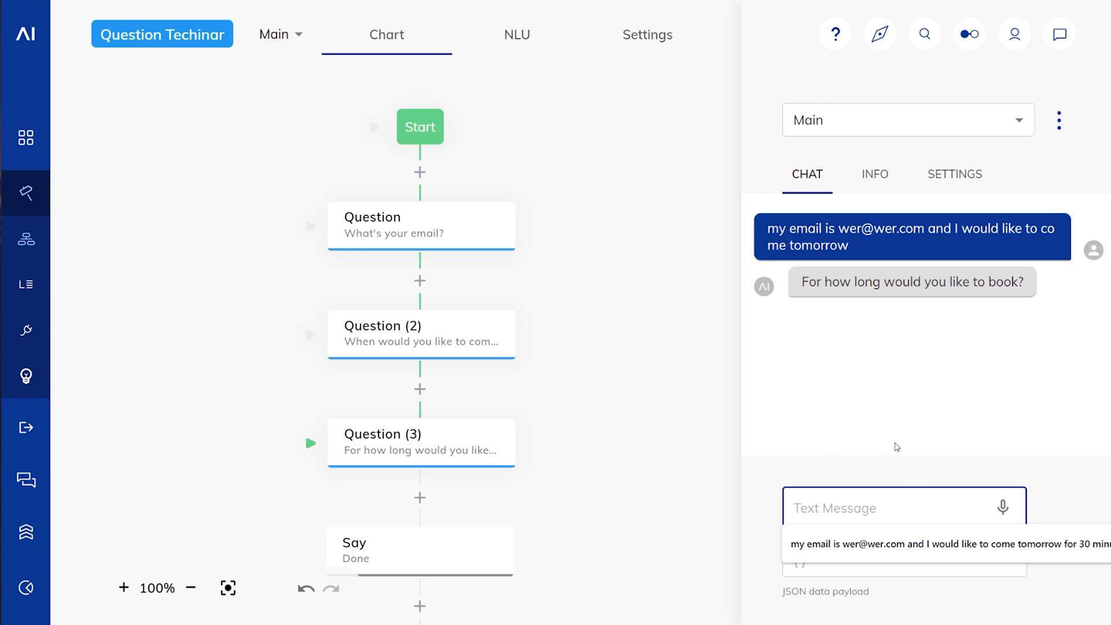
Step: Check the context values, then answer the duration question with '30 minutes'
{"action": "left_click", "coordinate": [874, 174]}
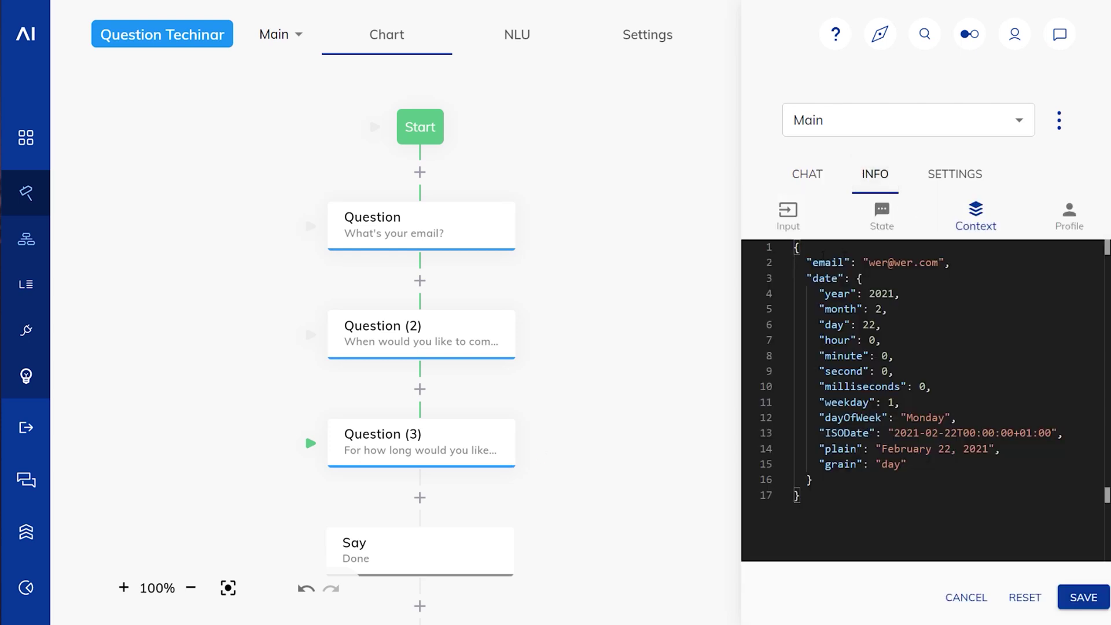
{"action": "left_click", "coordinate": [808, 174]}
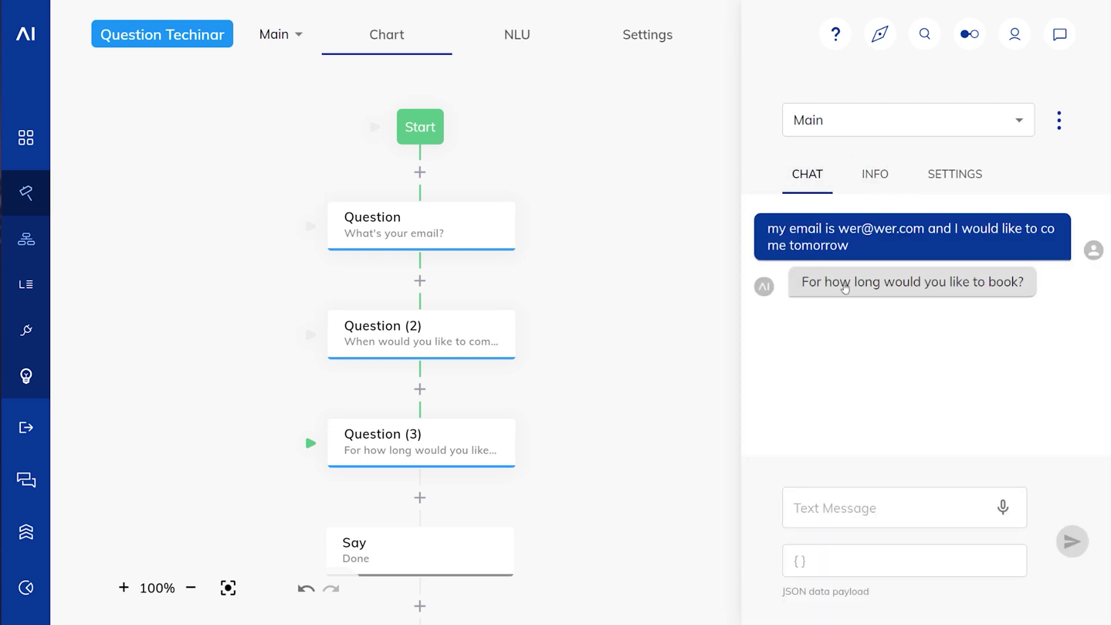
{"action": "left_click", "coordinate": [861, 513]}
{"action": "type", "text": "30 minutes"}
{"action": "key", "text": "Return"}
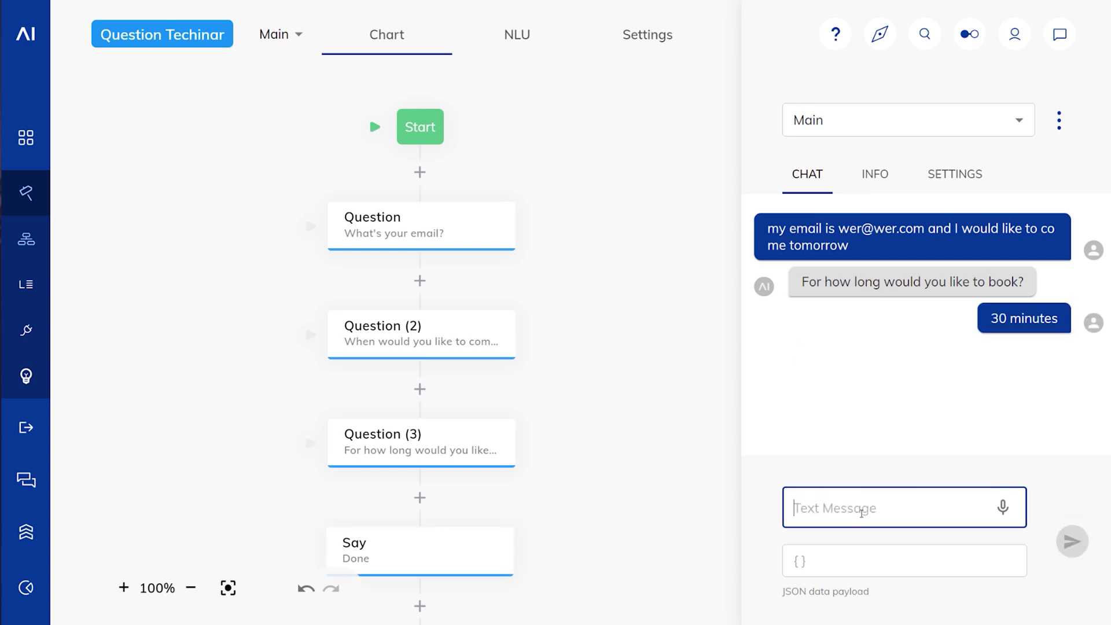
{"action": "left_click", "coordinate": [1060, 121]}
Step: Clear the chat, send the test message without 'tomorrow', and type 'tomorrow' as the date answer
{"action": "left_click", "coordinate": [995, 124]}
{"action": "left_click", "coordinate": [906, 508]}
{"action": "type", "text": "come tomorrow for 30 minutes"}
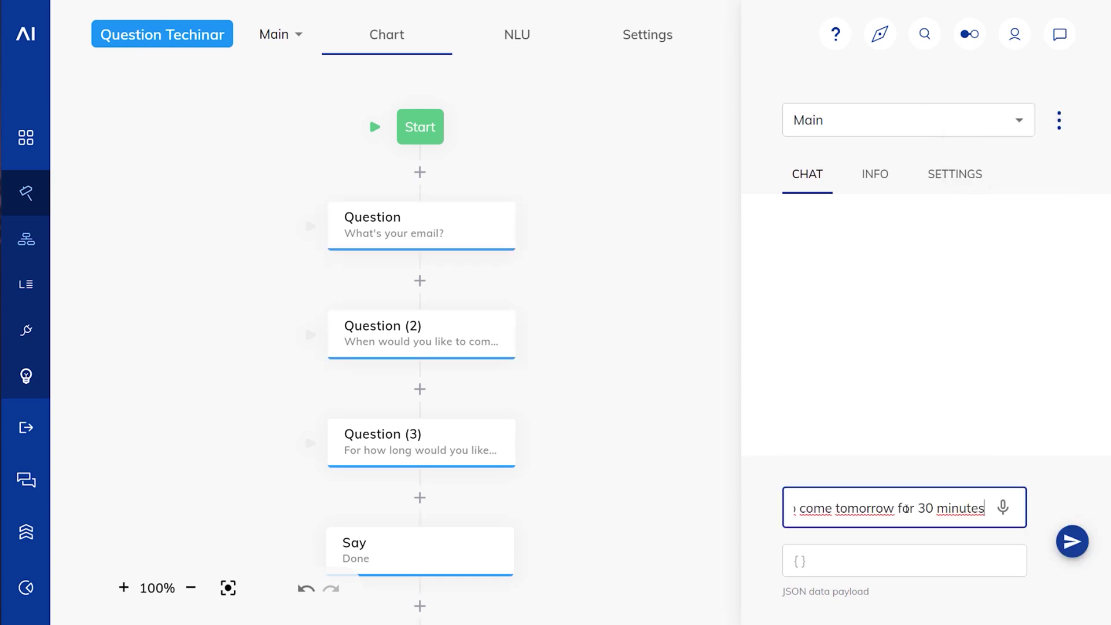
{"action": "left_click_drag", "start_coordinate": [898, 509], "coordinate": [837, 504]}
{"action": "key", "text": "BackSpace"}
{"action": "key", "text": "BackSpace"}
{"action": "key", "text": "BackSpace"}
{"action": "key", "text": "BackSpace"}
{"action": "key", "text": "BackSpace"}
{"action": "key", "text": "BackSpace"}
{"action": "key", "text": "BackSpace"}
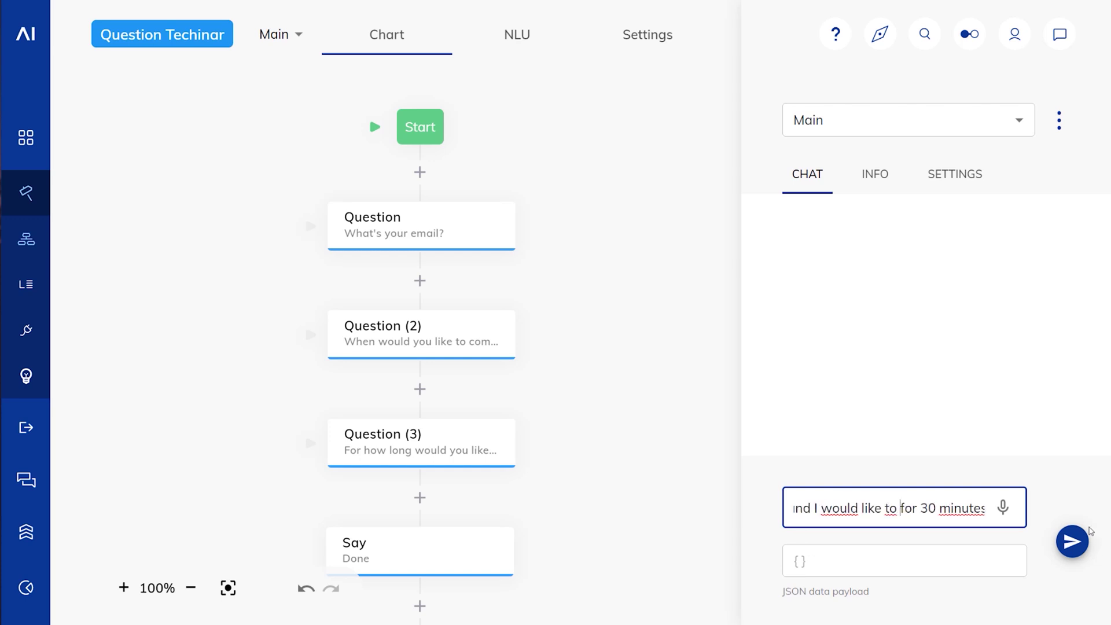
{"action": "key", "text": "Return"}
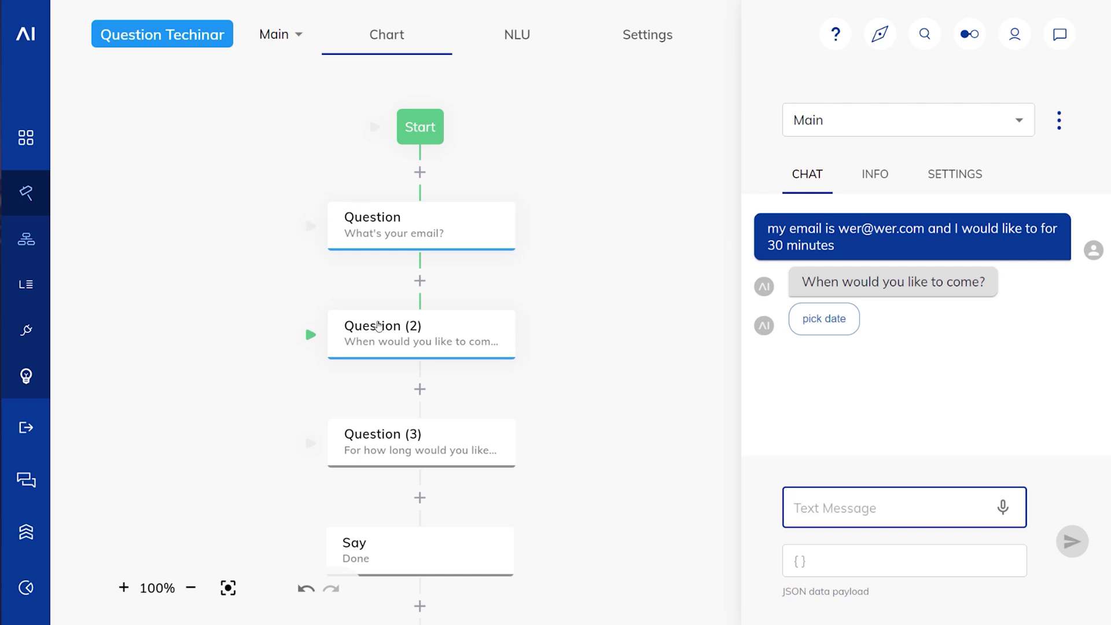
{"action": "left_click", "coordinate": [840, 516]}
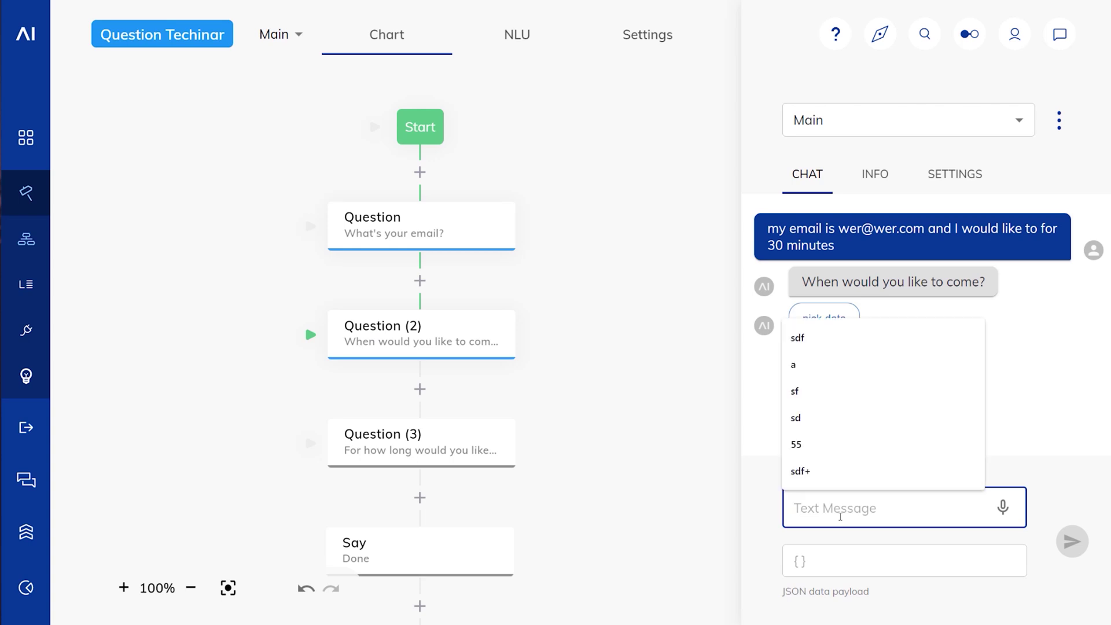
{"action": "type", "text": "tomorrow"}
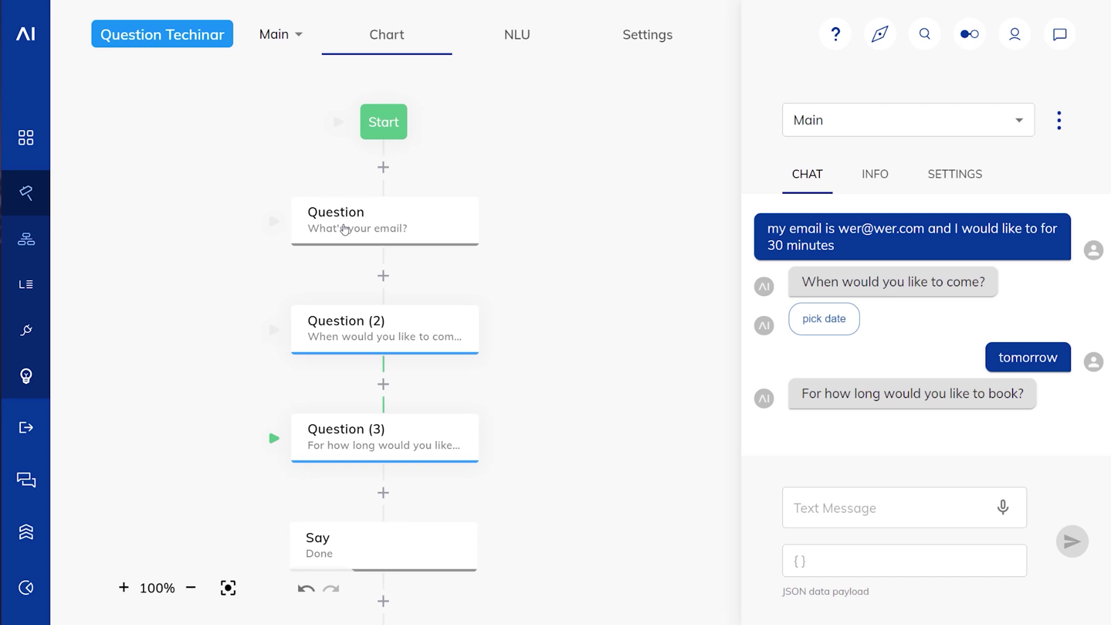
Step: Enable 'Skip if Answer exists in Context' on the email question and save it
{"action": "left_click", "coordinate": [344, 229]}
{"action": "scroll", "coordinate": [526, 342], "scroll_direction": "down", "scroll_amount": 4}
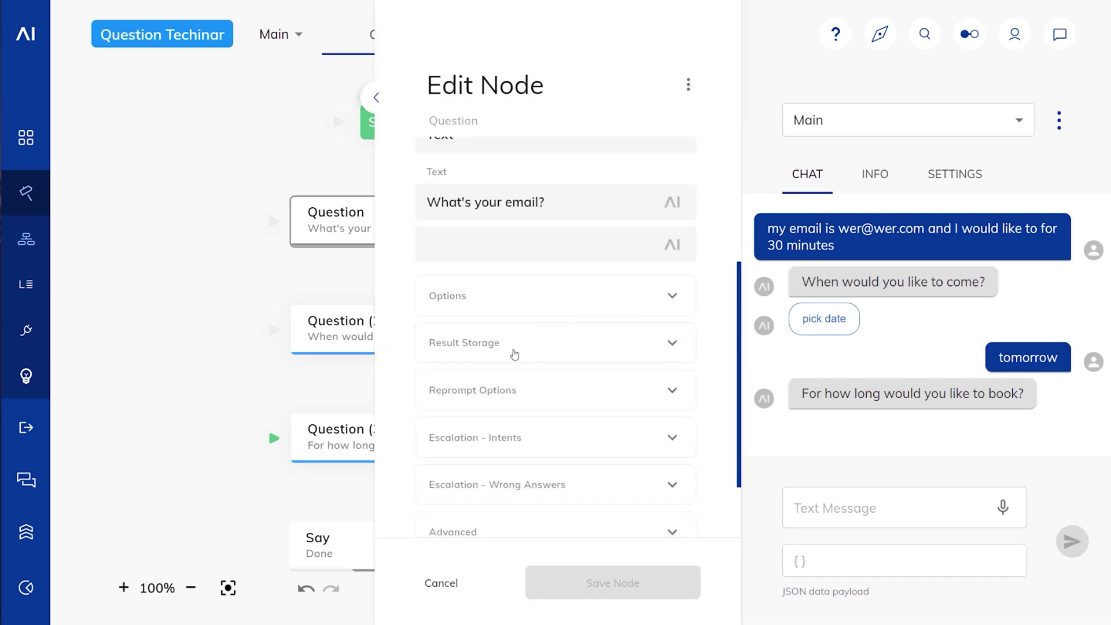
{"action": "left_click", "coordinate": [526, 353]}
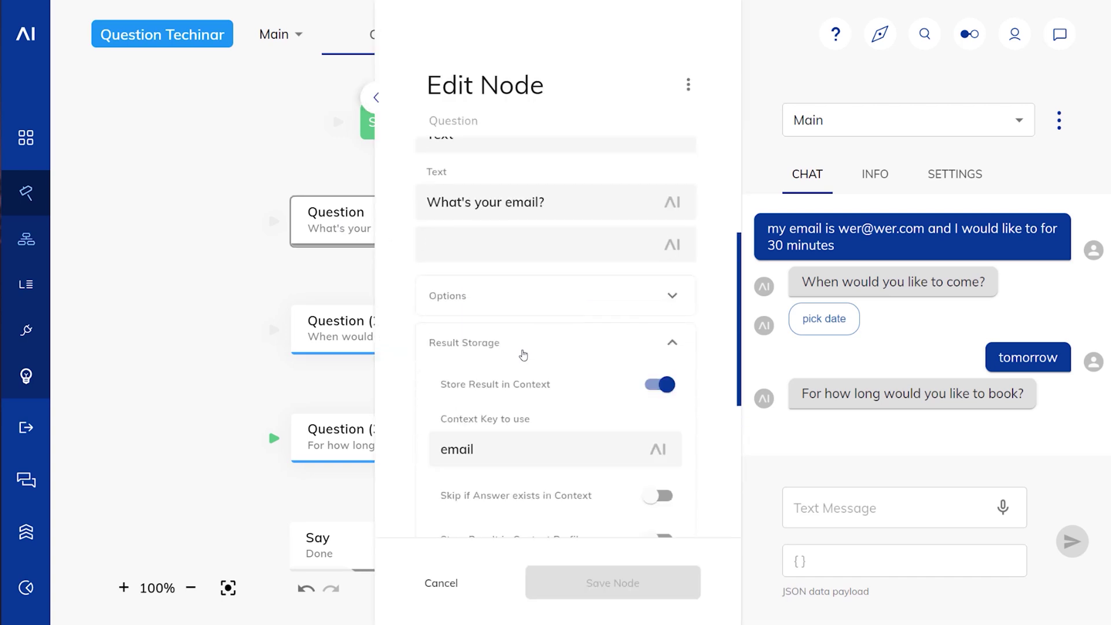
{"action": "scroll", "coordinate": [498, 412], "scroll_direction": "down", "scroll_amount": 4}
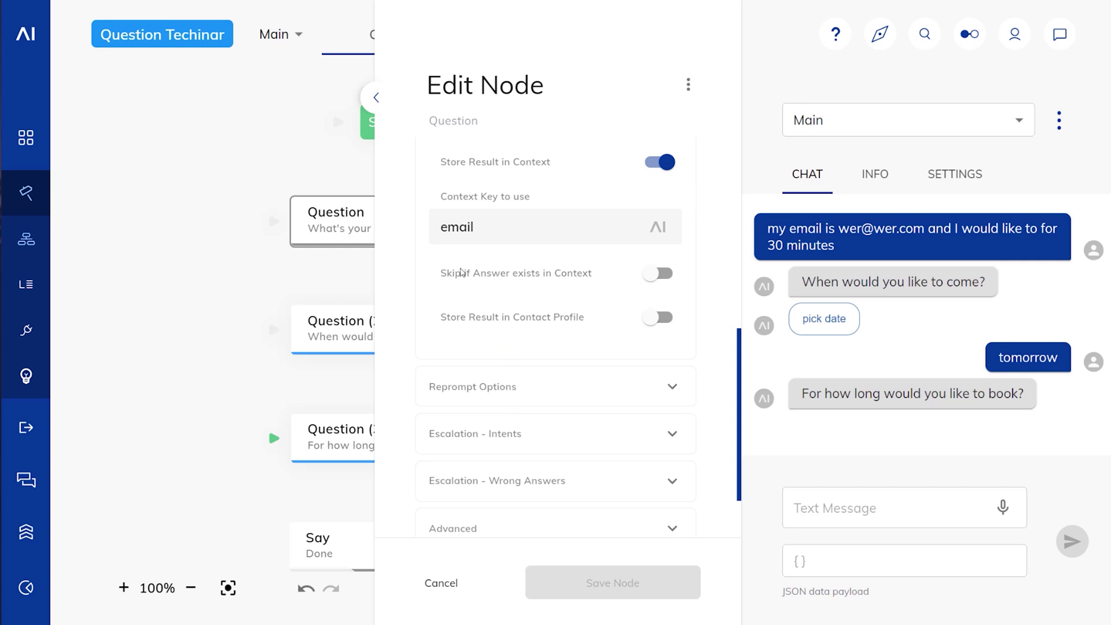
{"action": "left_click", "coordinate": [655, 273]}
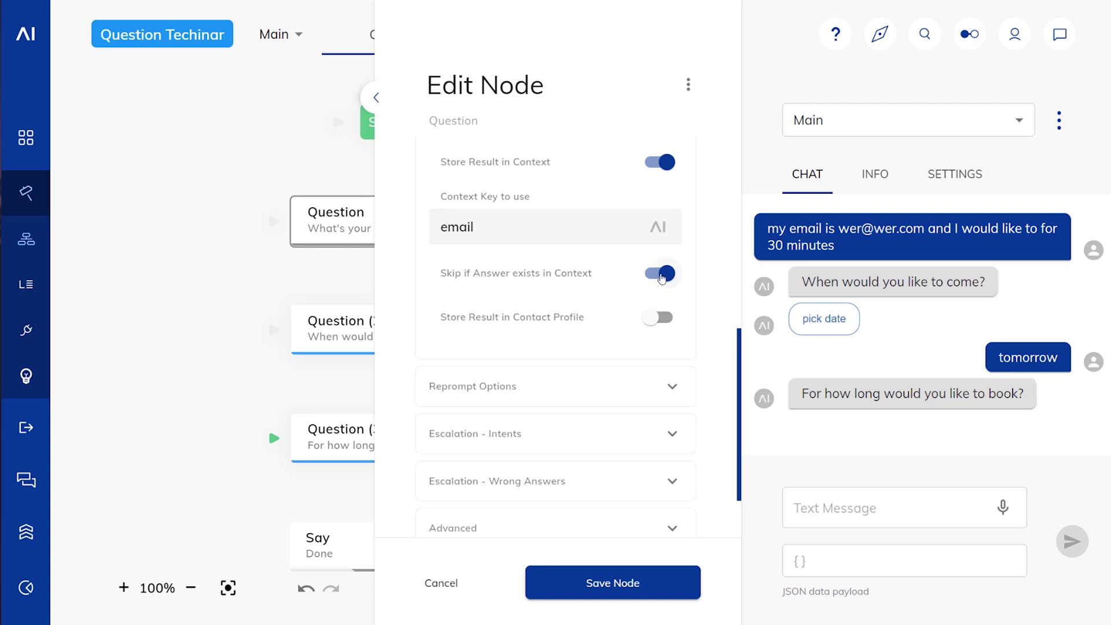
{"action": "left_click", "coordinate": [622, 591]}
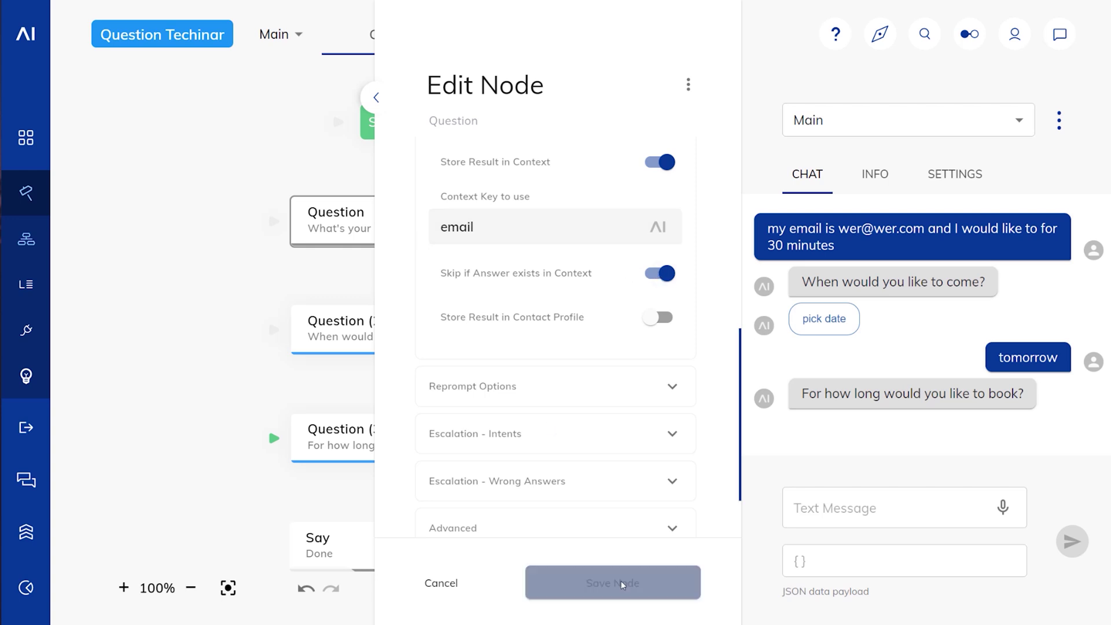
Step: Enable 'Skip if Answer exists in Context' on the date question and save it
{"action": "left_click", "coordinate": [436, 353]}
{"action": "scroll", "coordinate": [520, 340], "scroll_direction": "down", "scroll_amount": 3}
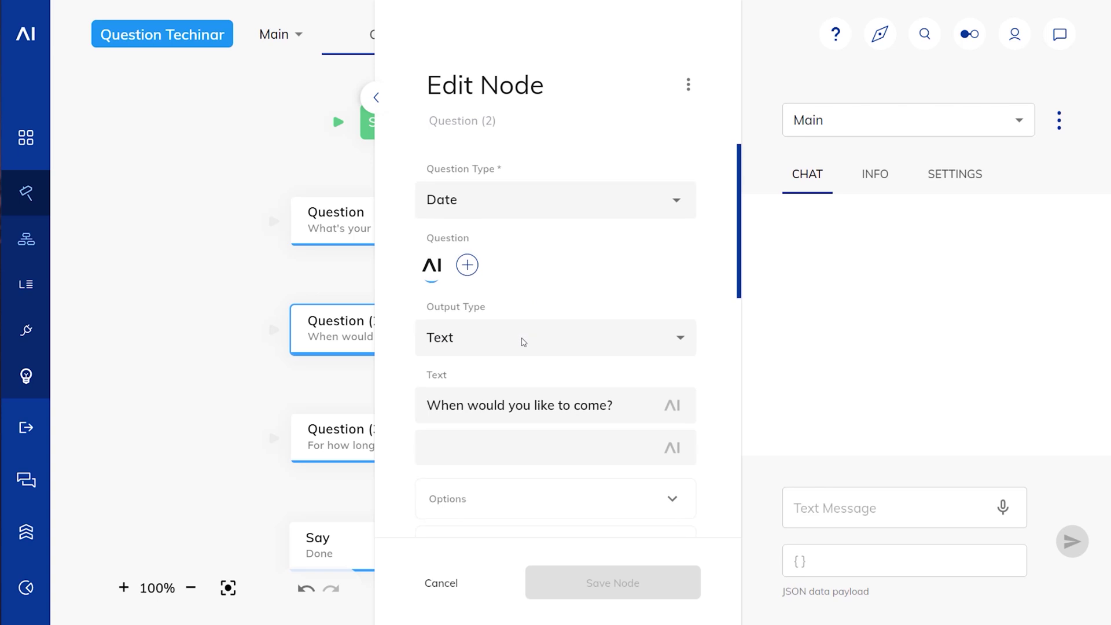
{"action": "left_click", "coordinate": [593, 417]}
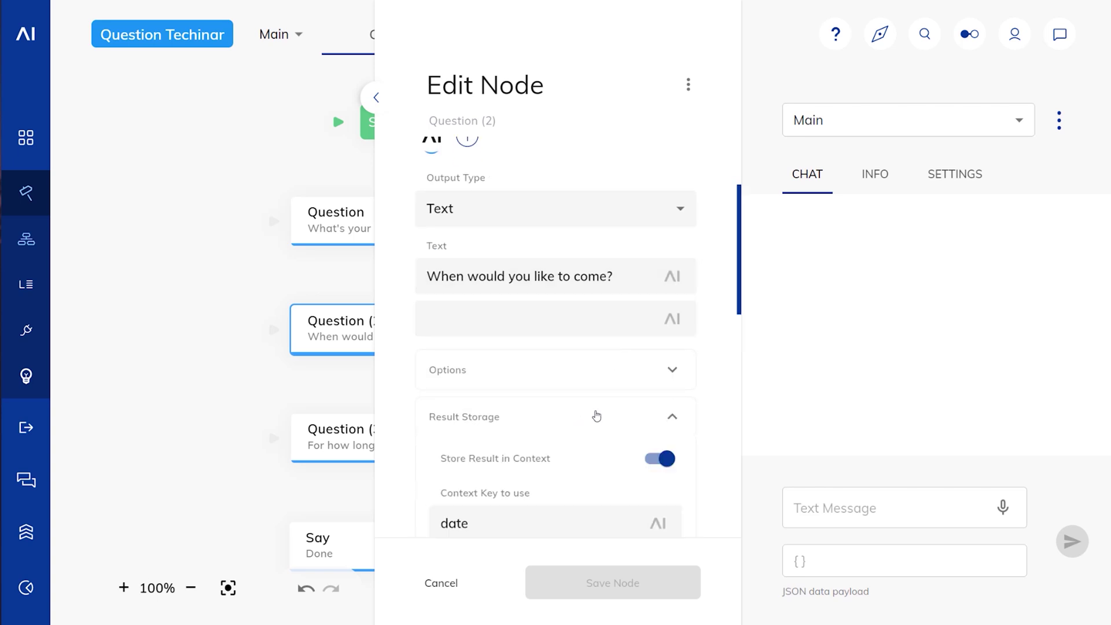
{"action": "scroll", "coordinate": [514, 416], "scroll_direction": "down", "scroll_amount": 3}
{"action": "left_click", "coordinate": [654, 422]}
{"action": "left_click", "coordinate": [660, 583]}
Step: Enable 'Skip if Answer exists in Context' on the duration question and save it
{"action": "left_click", "coordinate": [341, 437]}
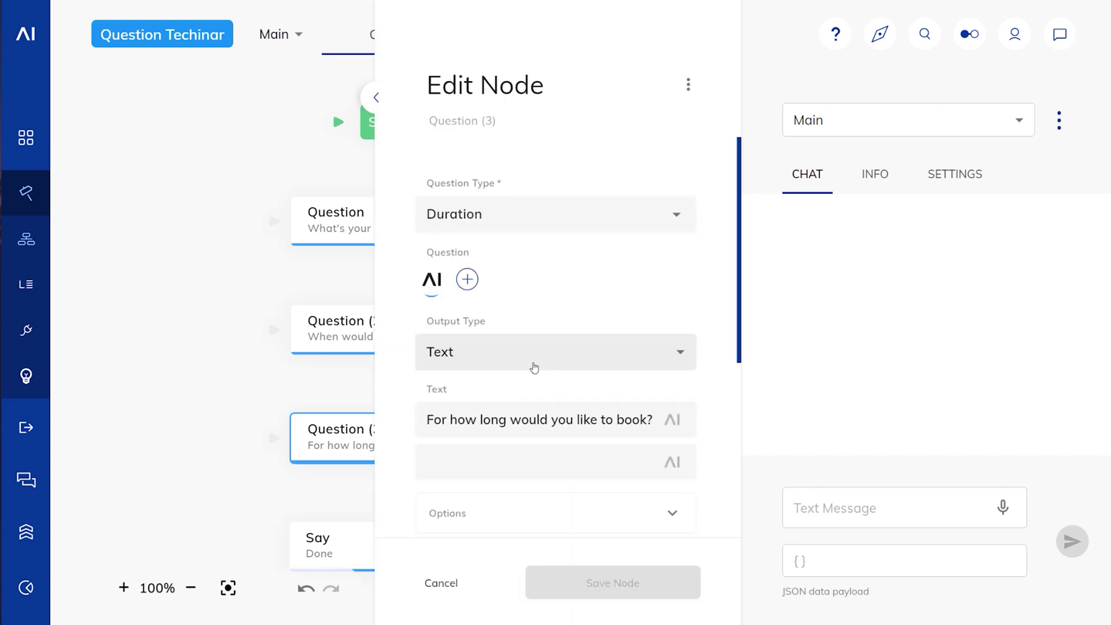
{"action": "scroll", "coordinate": [535, 368], "scroll_direction": "down", "scroll_amount": 3}
{"action": "left_click", "coordinate": [539, 347]}
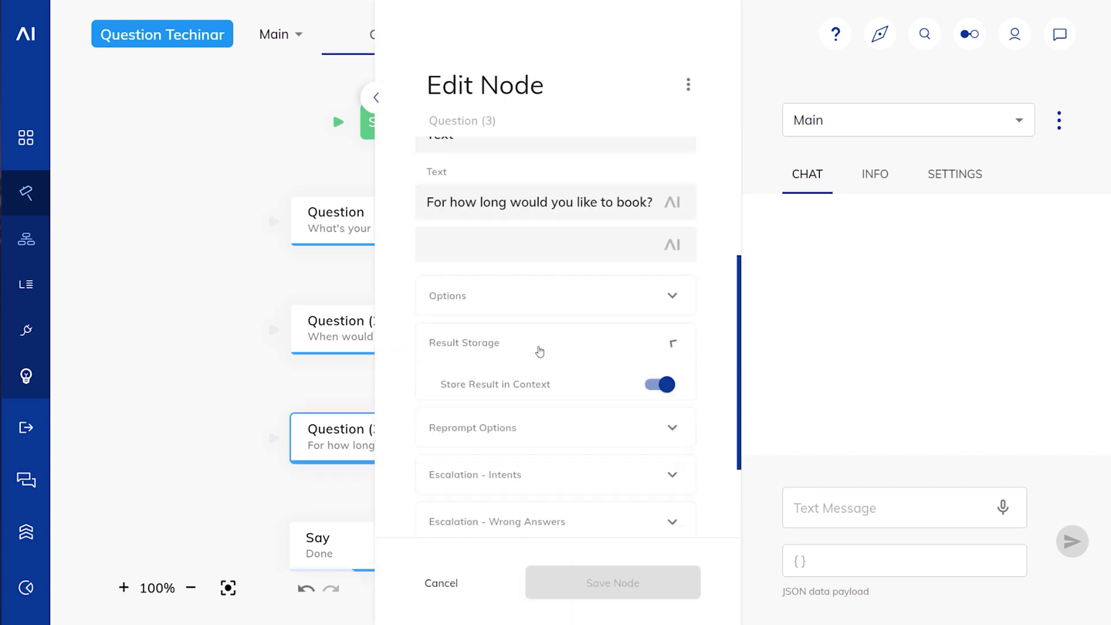
{"action": "left_click", "coordinate": [662, 497]}
{"action": "left_click", "coordinate": [655, 589]}
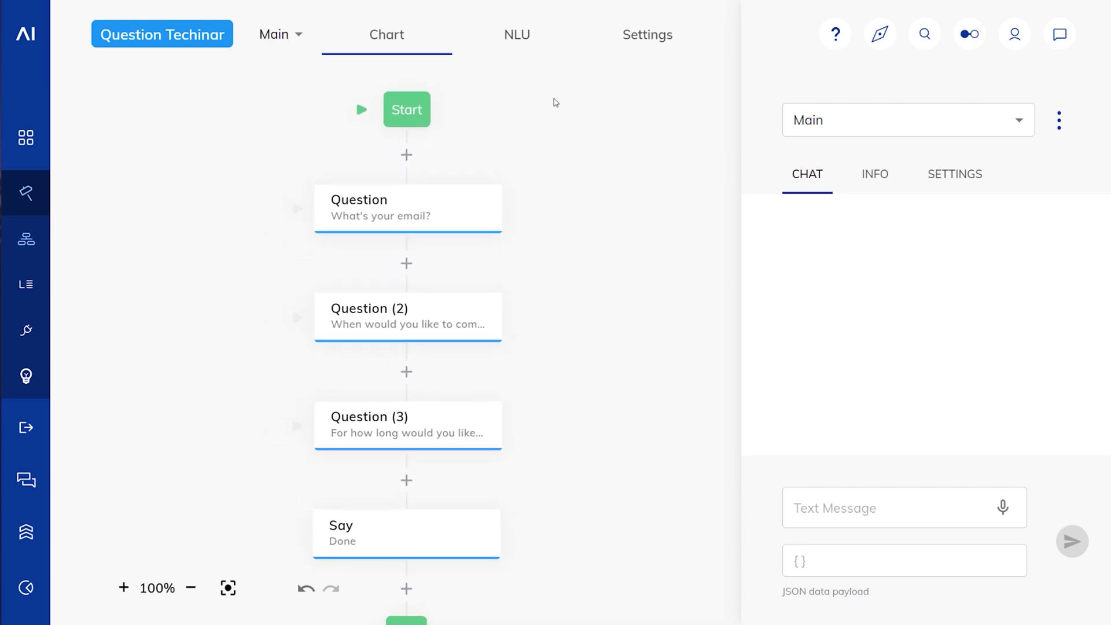
Step: Show the Main flow's NLU slot fillers and close the chat test panel
{"action": "left_click", "coordinate": [533, 46]}
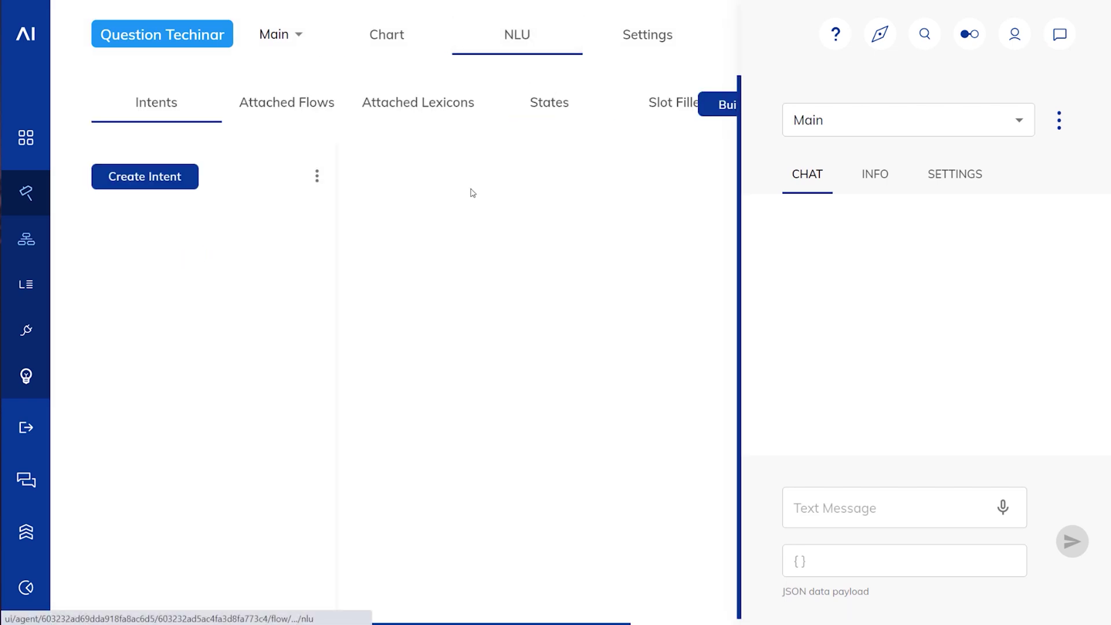
{"action": "left_click", "coordinate": [634, 111]}
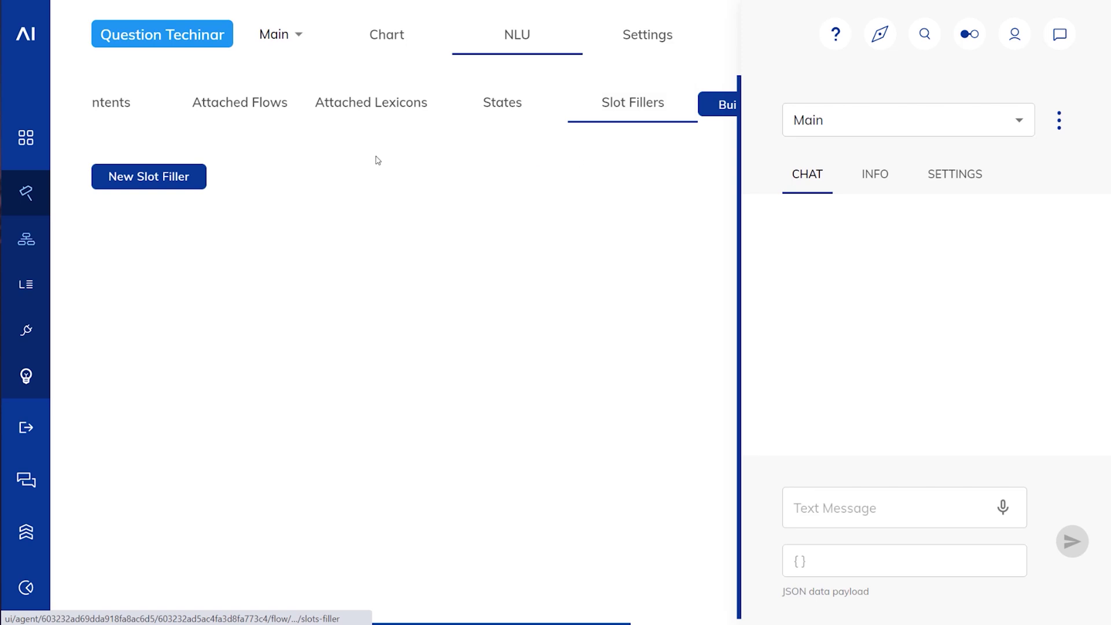
{"action": "left_click", "coordinate": [1060, 34]}
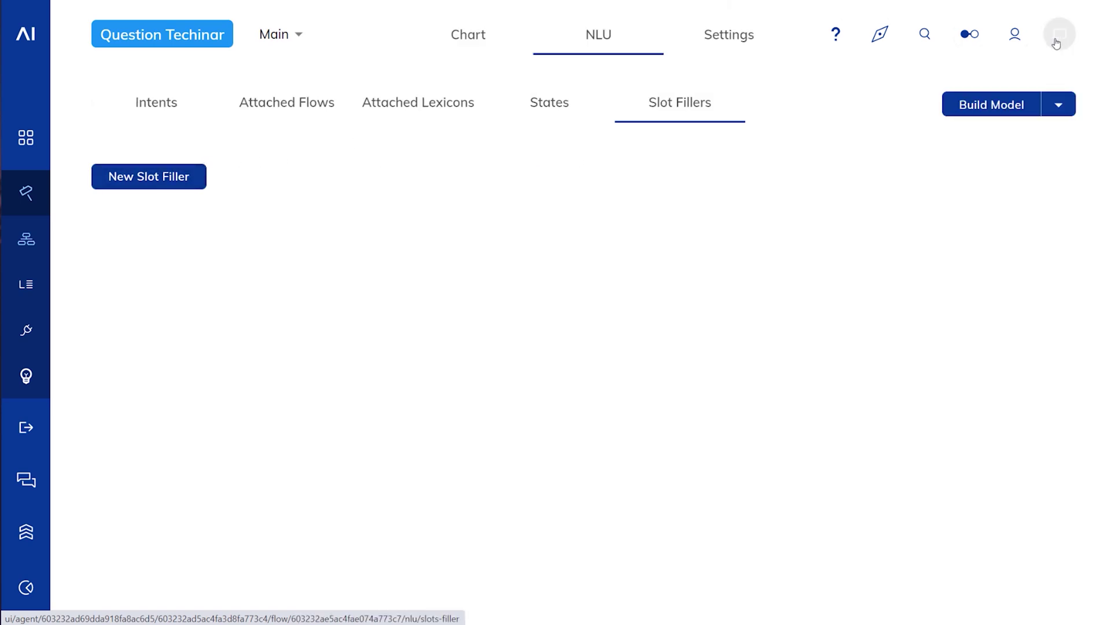
Step: Create an 'Ema' slot filler of type Email with context key 'email'
{"action": "left_click", "coordinate": [181, 180]}
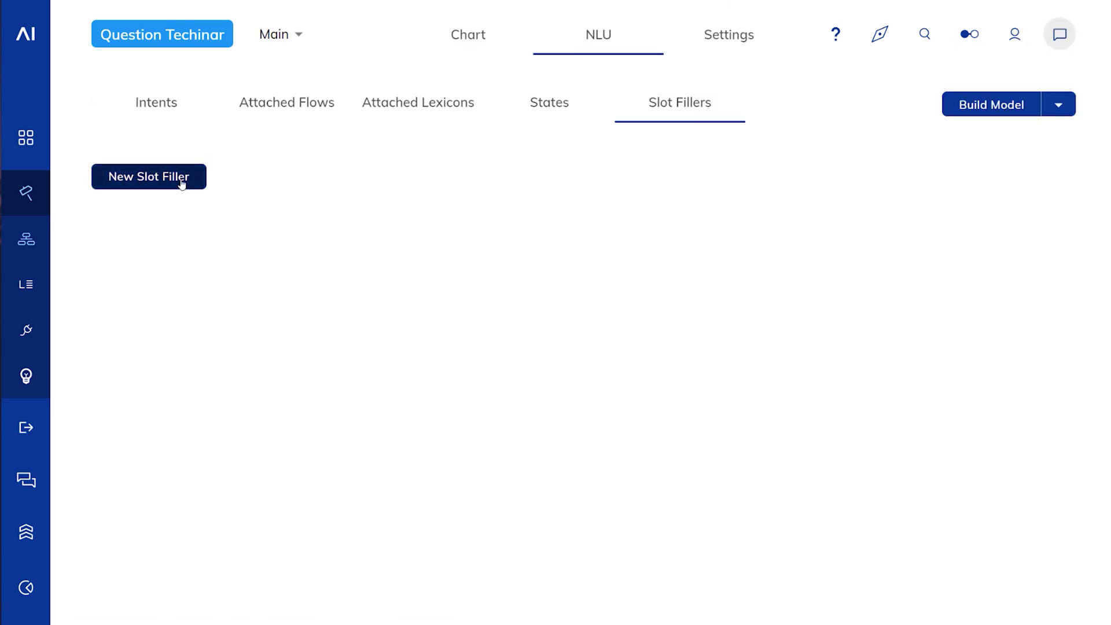
{"action": "left_click", "coordinate": [181, 183]}
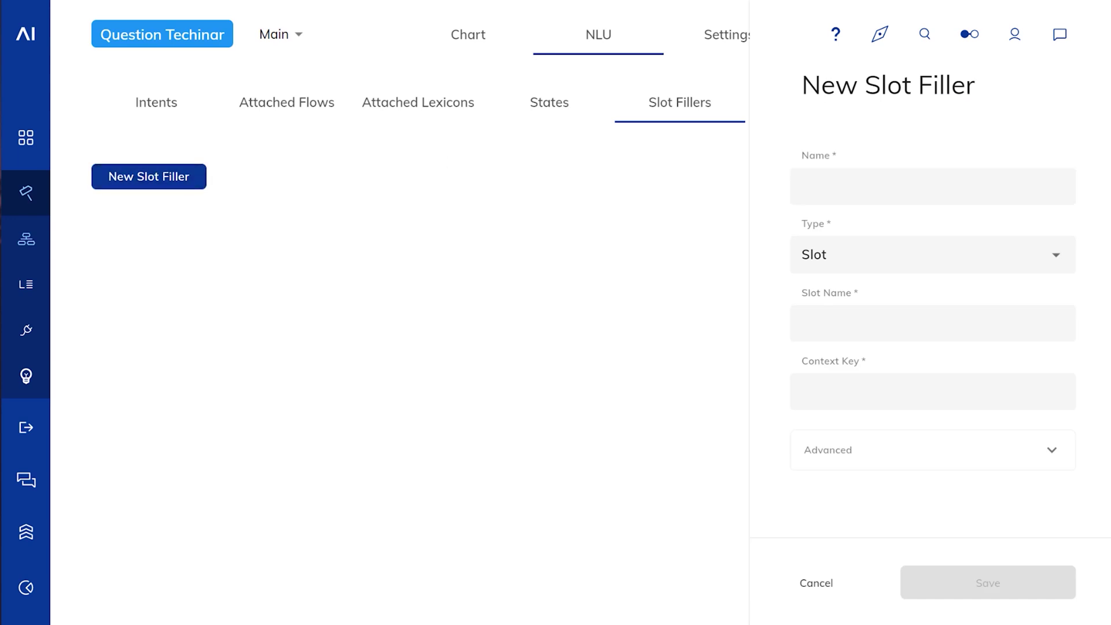
{"action": "type", "text": "Wmai"}
{"action": "key", "text": "BackSpace"}
{"action": "key", "text": "BackSpace"}
{"action": "key", "text": "BackSpace"}
{"action": "type", "text": "Email"}
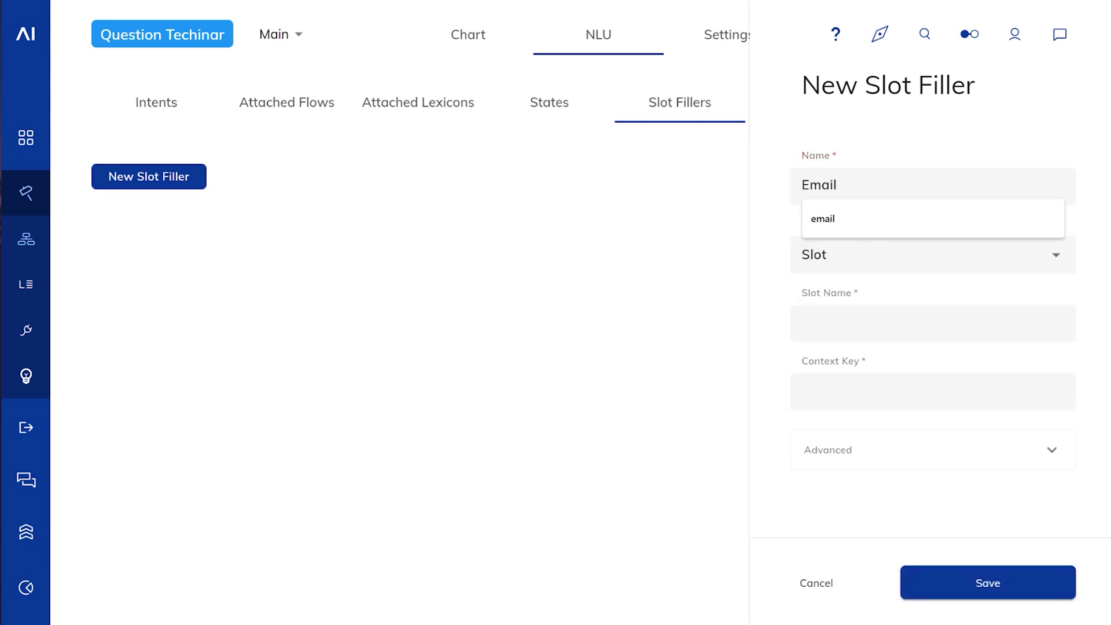
{"action": "left_click", "coordinate": [829, 258]}
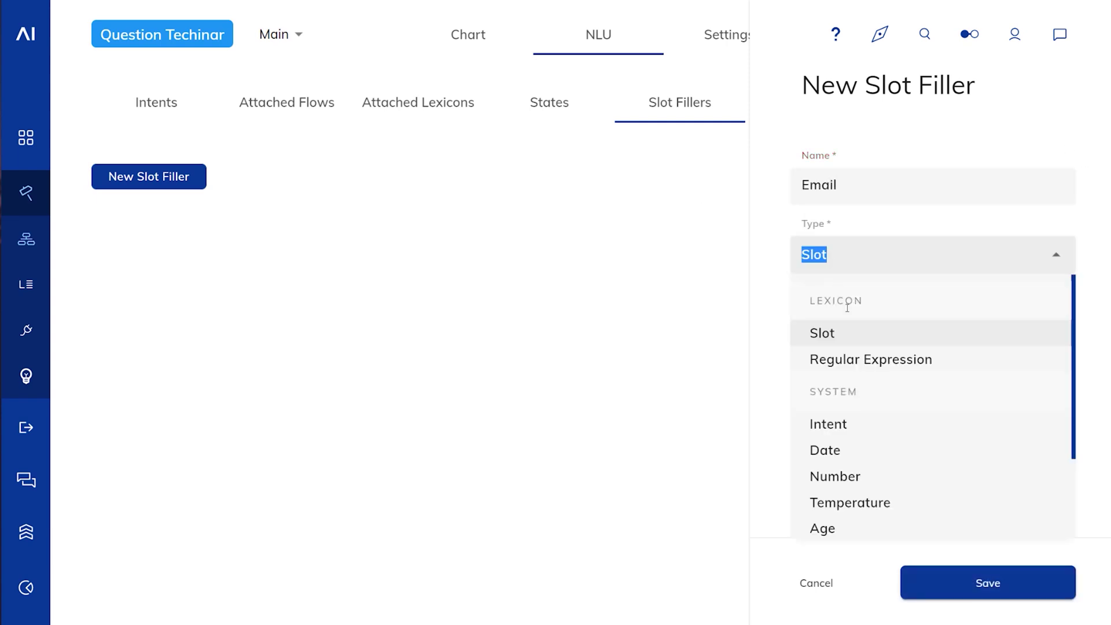
{"action": "scroll", "coordinate": [883, 459], "scroll_direction": "down", "scroll_amount": 3}
{"action": "left_click", "coordinate": [847, 466]}
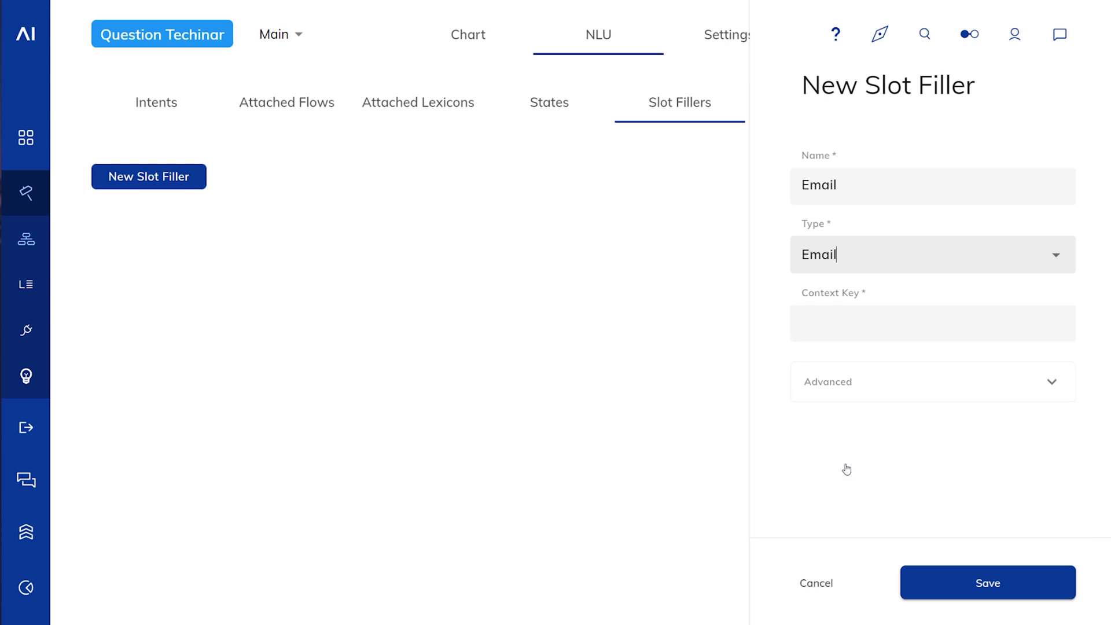
{"action": "left_click", "coordinate": [861, 334]}
{"action": "type", "text": "email"}
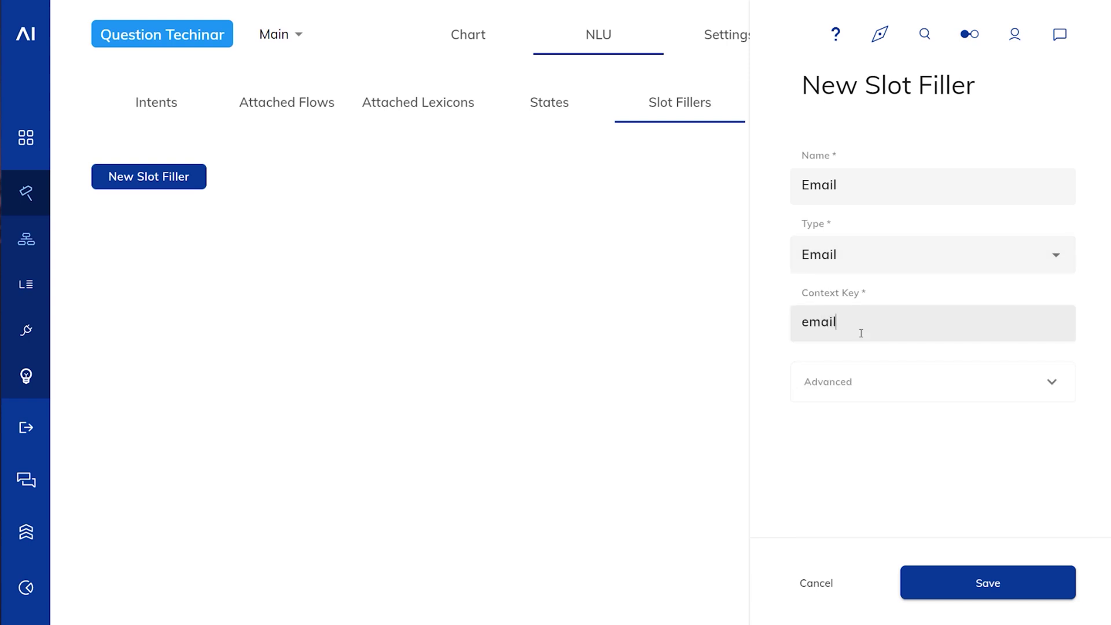
{"action": "left_click", "coordinate": [922, 396]}
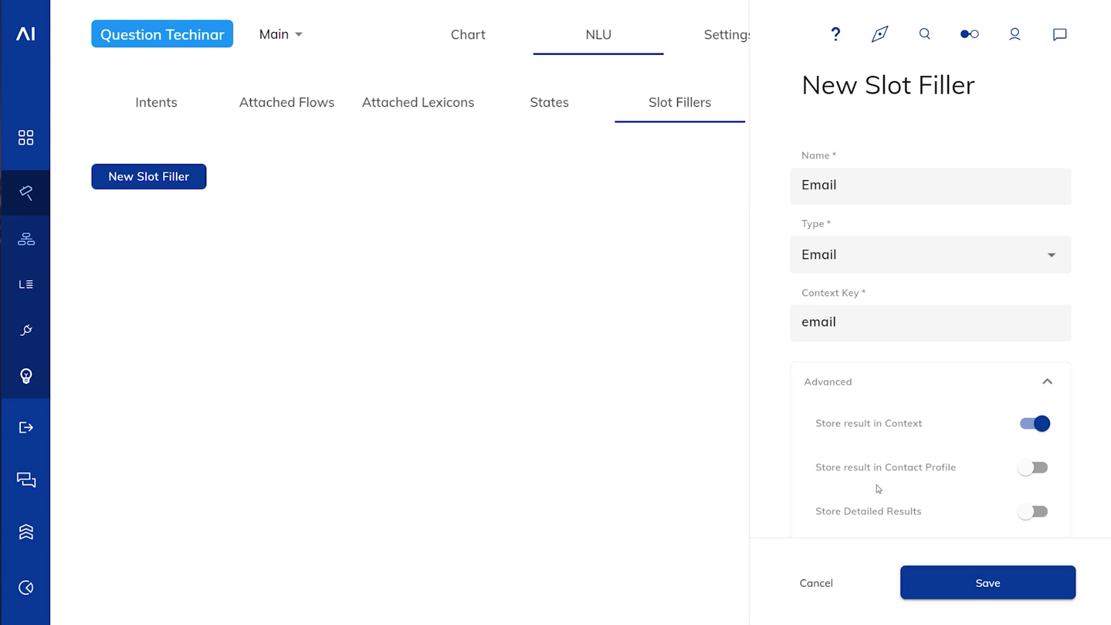
{"action": "left_click", "coordinate": [881, 386]}
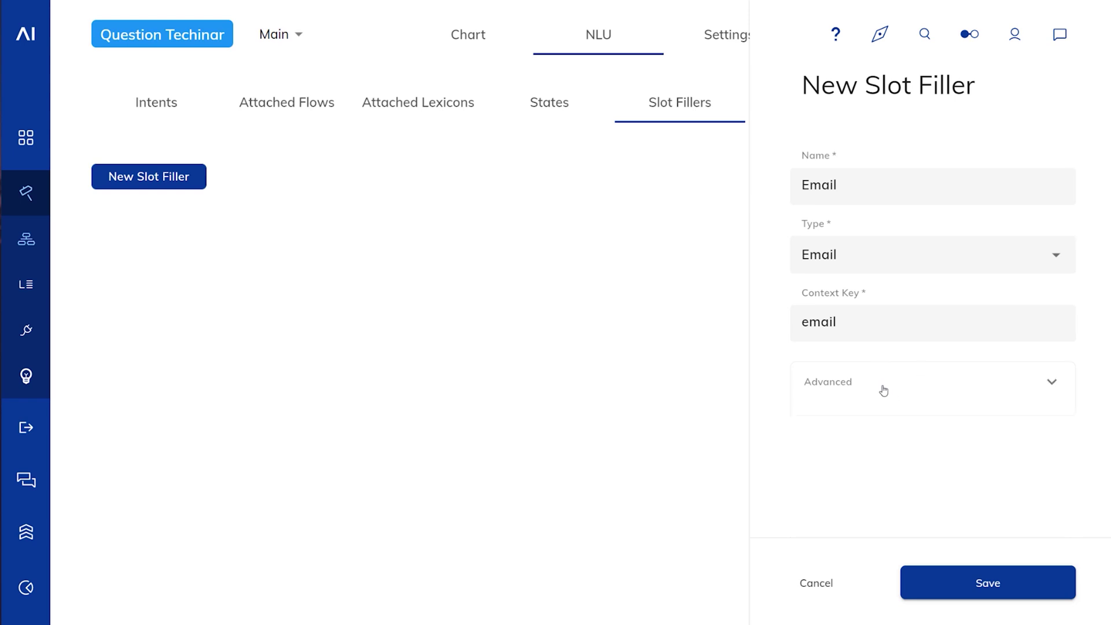
{"action": "left_click", "coordinate": [980, 583]}
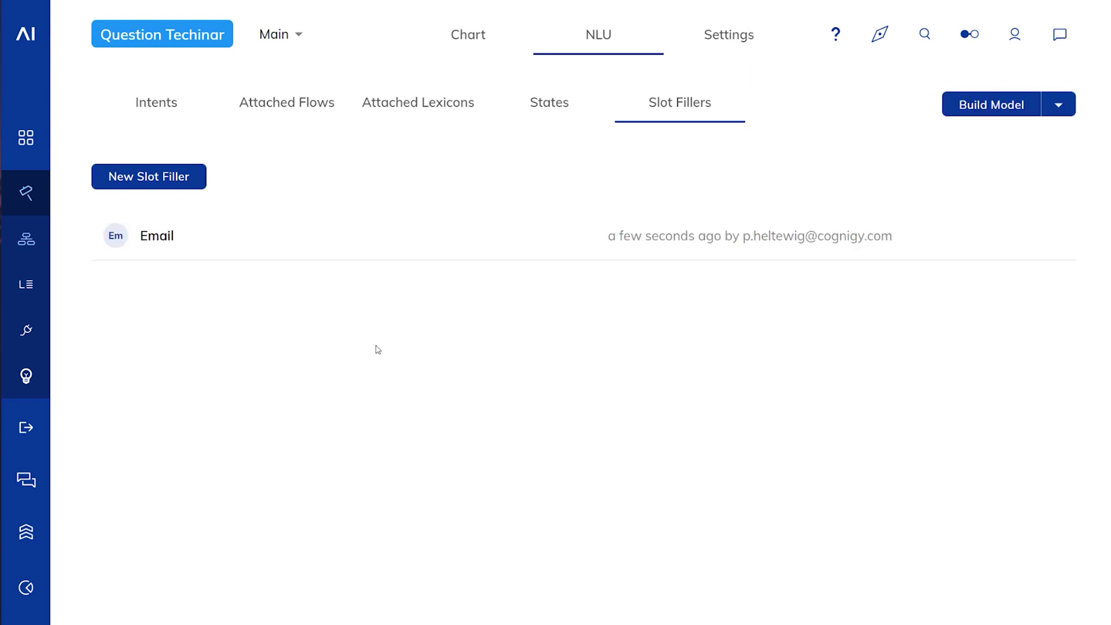
Step: Create a 'Date SF' slot filler of type Date with context key 'date'
{"action": "left_click", "coordinate": [193, 182]}
{"action": "type", "text": "a"}
{"action": "key", "text": "BackSpace"}
{"action": "type", "text": "Date"}
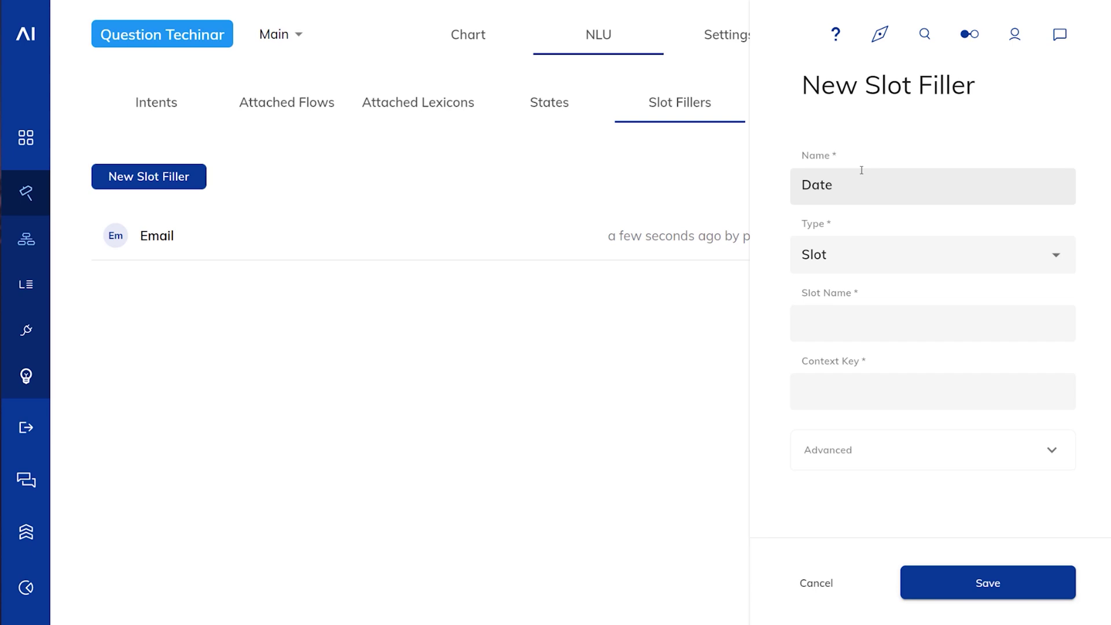
{"action": "left_click", "coordinate": [863, 390]}
{"action": "type", "text": "date"}
{"action": "left_click", "coordinate": [767, 282]}
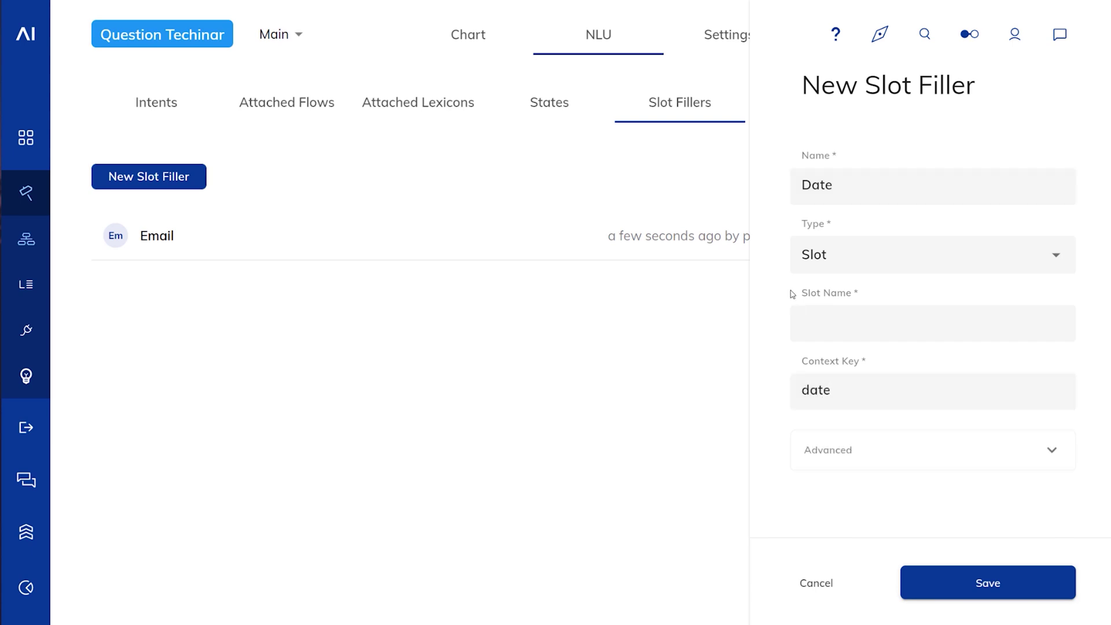
{"action": "left_click", "coordinate": [1056, 257]}
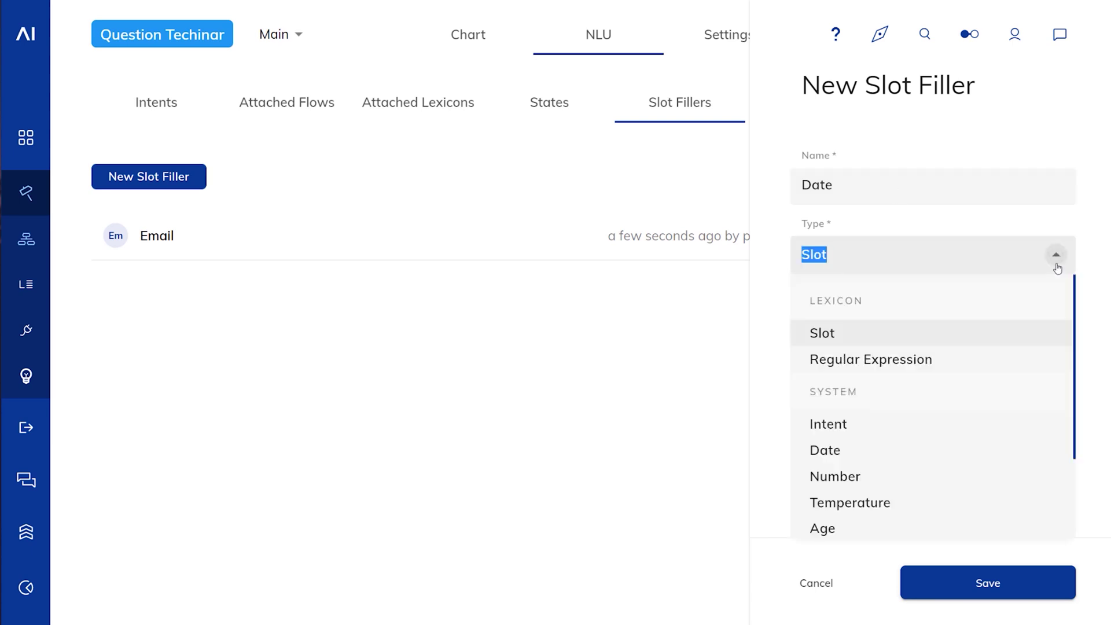
{"action": "left_click", "coordinate": [866, 451]}
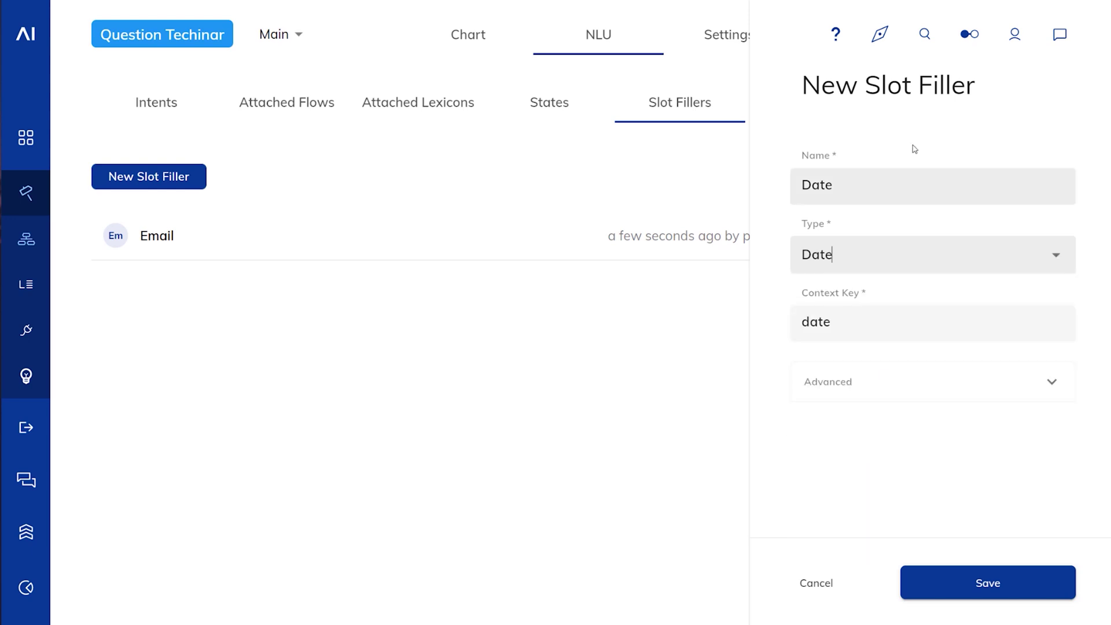
{"action": "left_click", "coordinate": [888, 190]}
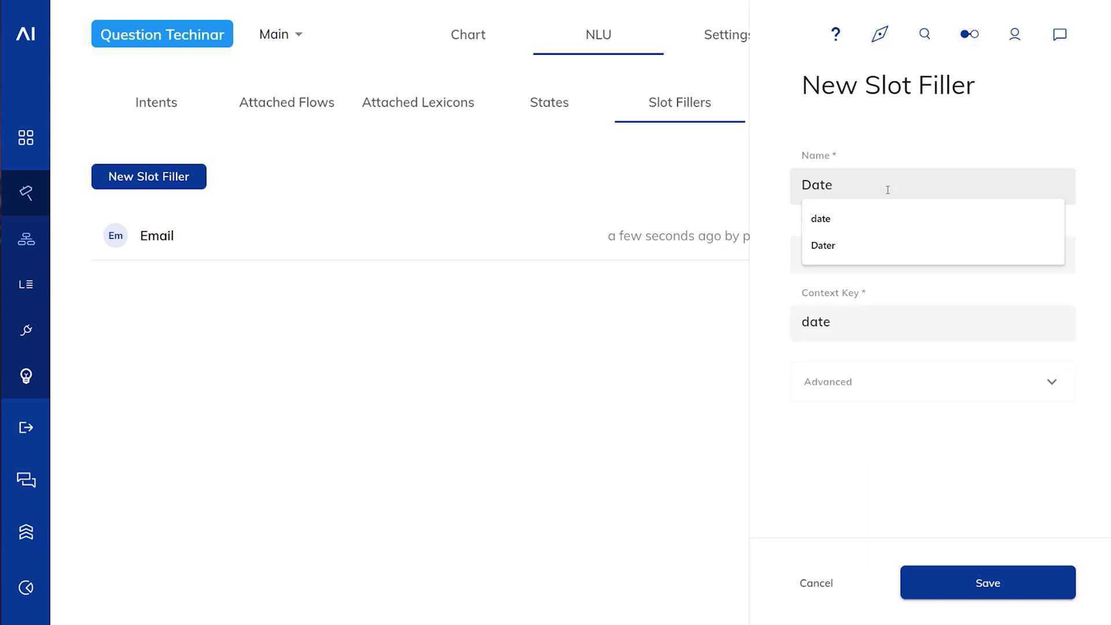
{"action": "type", "text": "SF"}
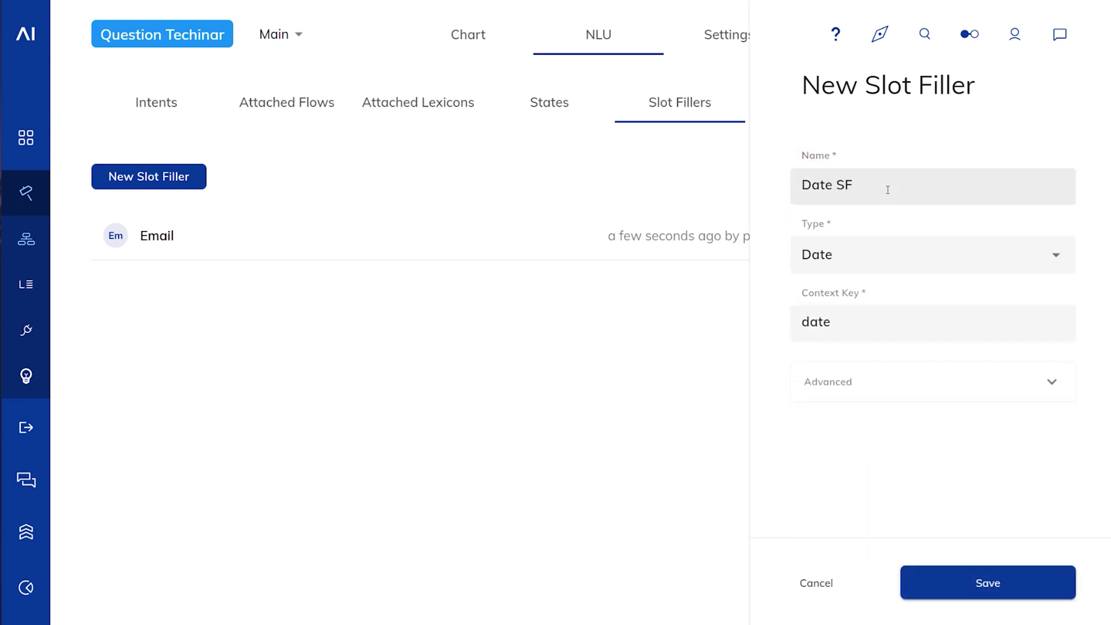
{"action": "left_click", "coordinate": [959, 579]}
Step: Create a 'Duration' slot filler of type Duration with context key 'duration'
{"action": "left_click", "coordinate": [165, 184]}
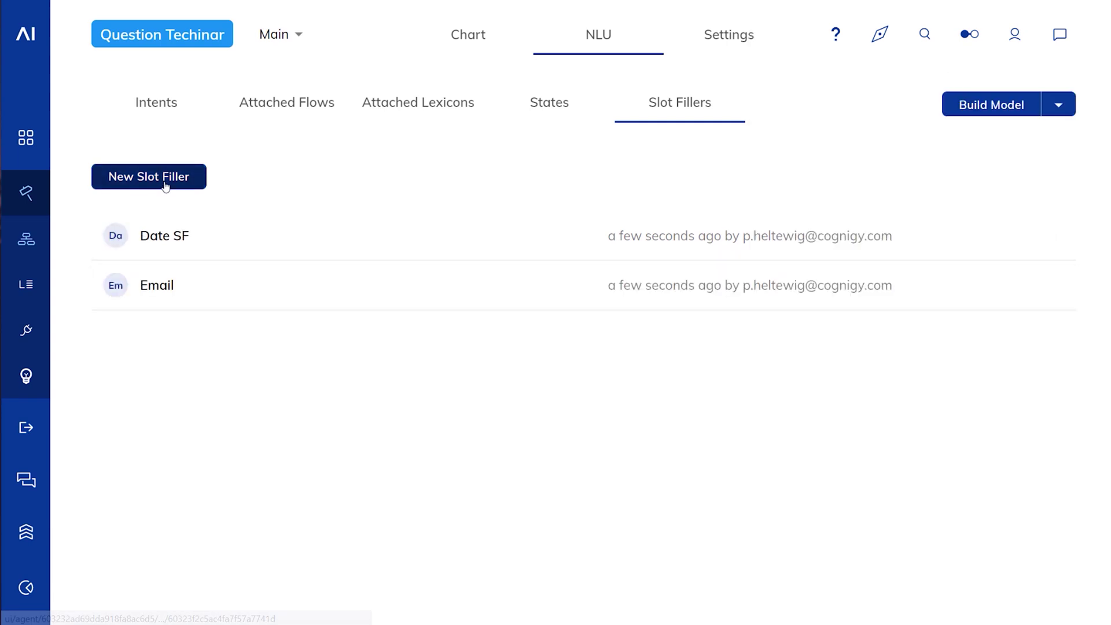
{"action": "type", "text": "Duration"}
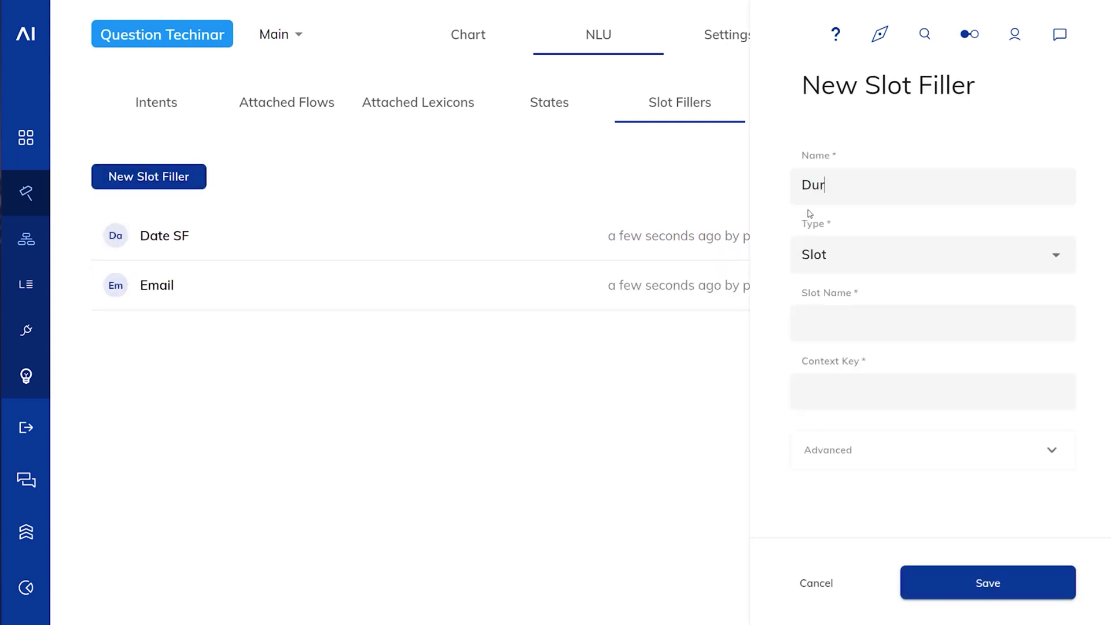
{"action": "left_click", "coordinate": [848, 255]}
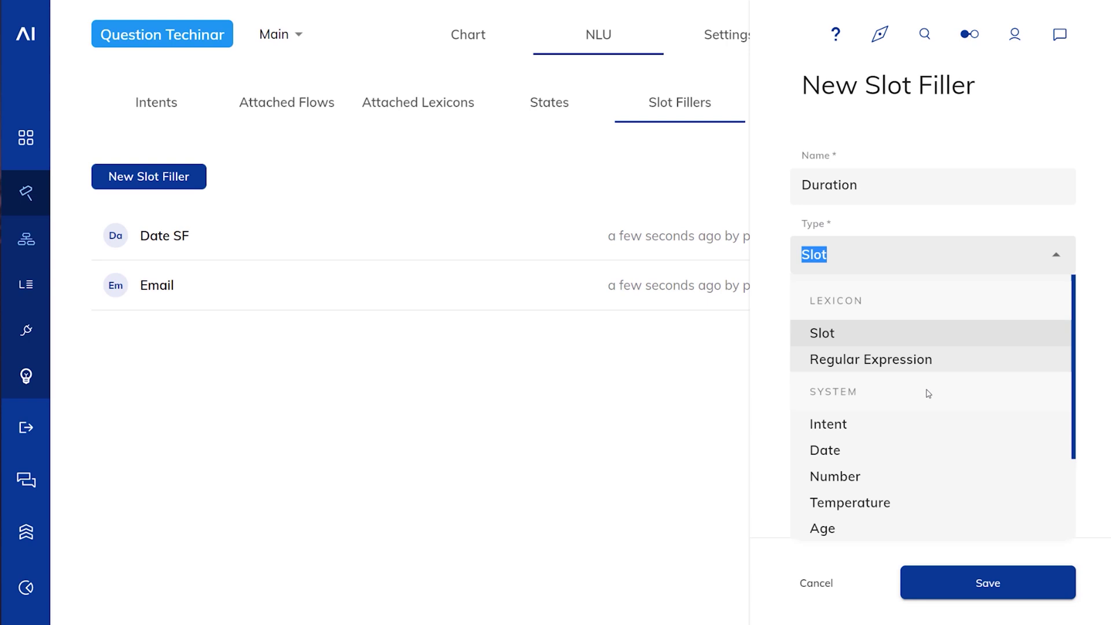
{"action": "scroll", "coordinate": [928, 391], "scroll_direction": "down", "scroll_amount": 3}
{"action": "left_click", "coordinate": [854, 440]}
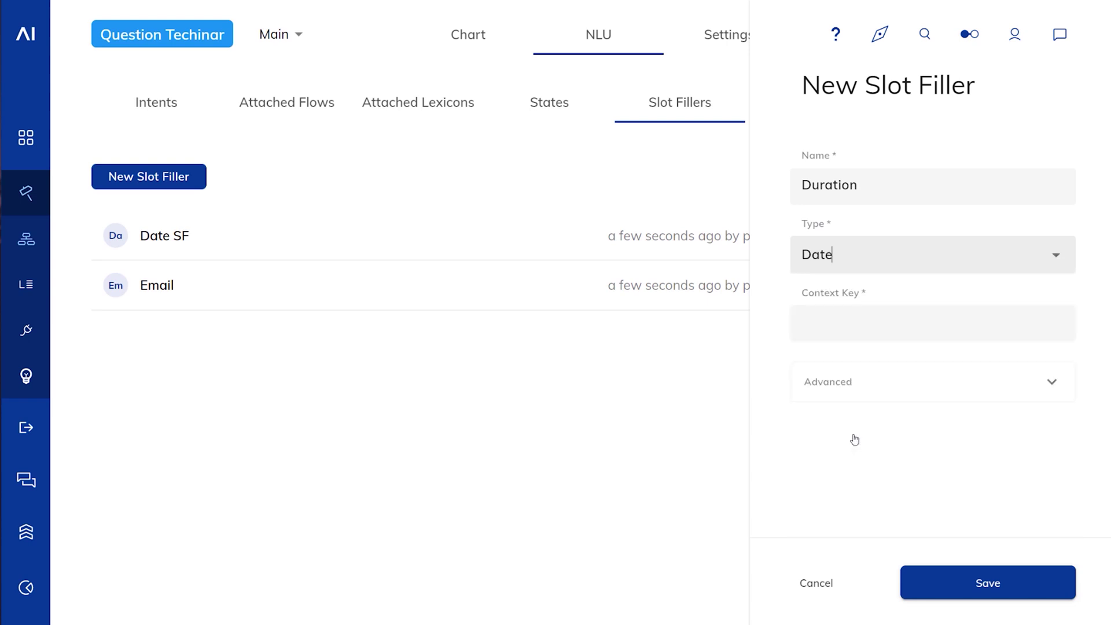
{"action": "left_click", "coordinate": [868, 261]}
{"action": "scroll", "coordinate": [866, 478], "scroll_direction": "down", "scroll_amount": 2}
{"action": "left_click", "coordinate": [866, 479]}
{"action": "left_click", "coordinate": [846, 328]}
{"action": "type", "text": "duration"}
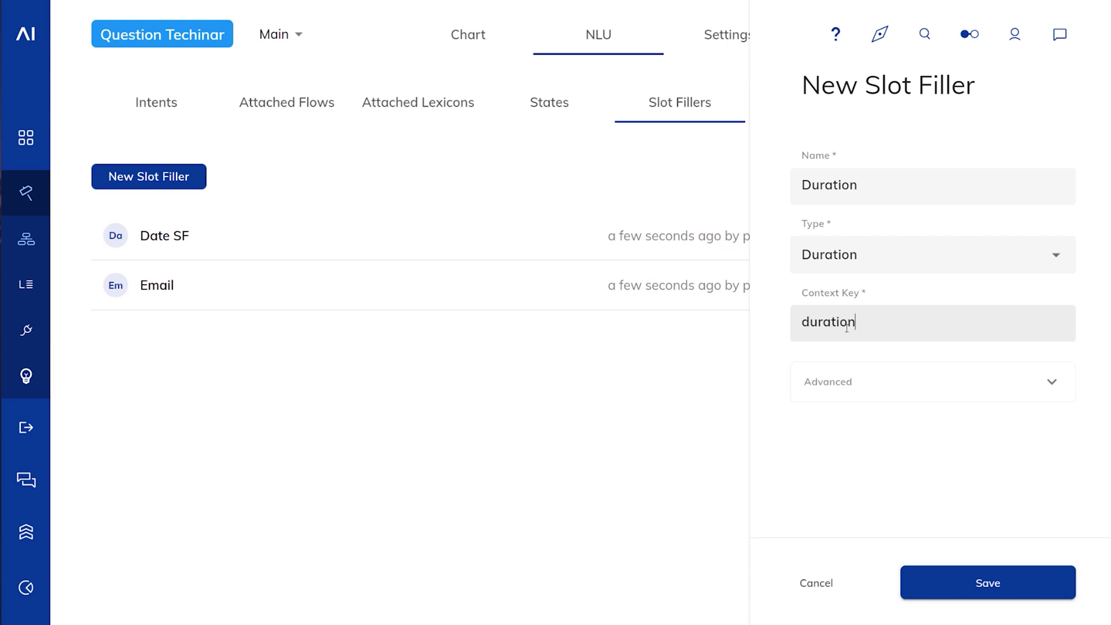
{"action": "left_click", "coordinate": [968, 590]}
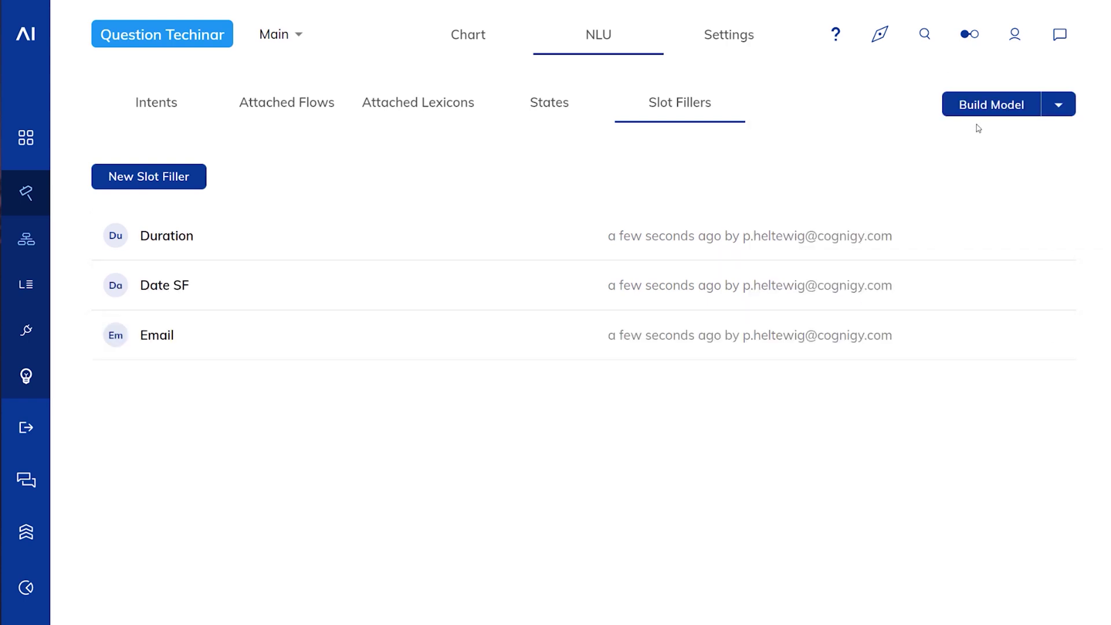
Step: Build the NLU model, inspect the Duration slot filler's advanced options, then go back to the flow chart
{"action": "left_click", "coordinate": [979, 107]}
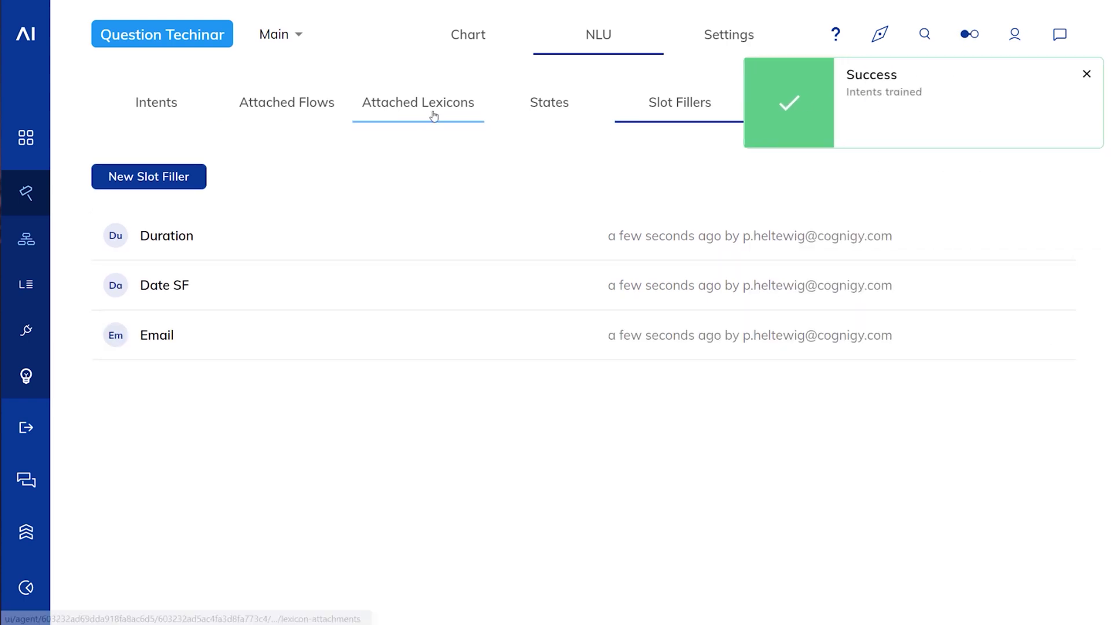
{"action": "left_click", "coordinate": [1086, 73]}
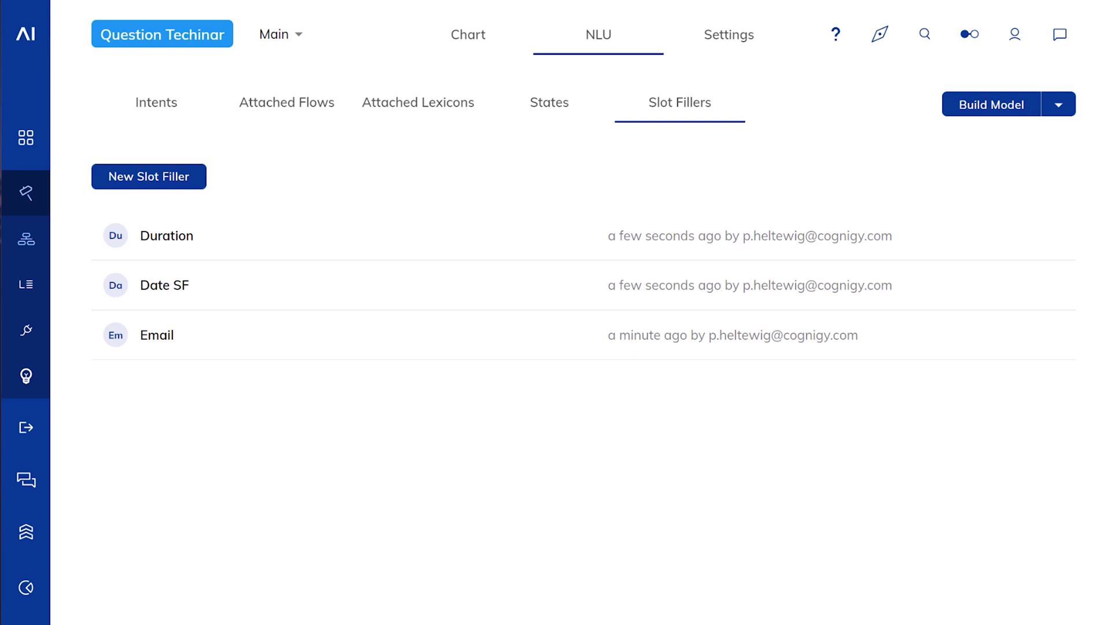
{"action": "left_click", "coordinate": [388, 238]}
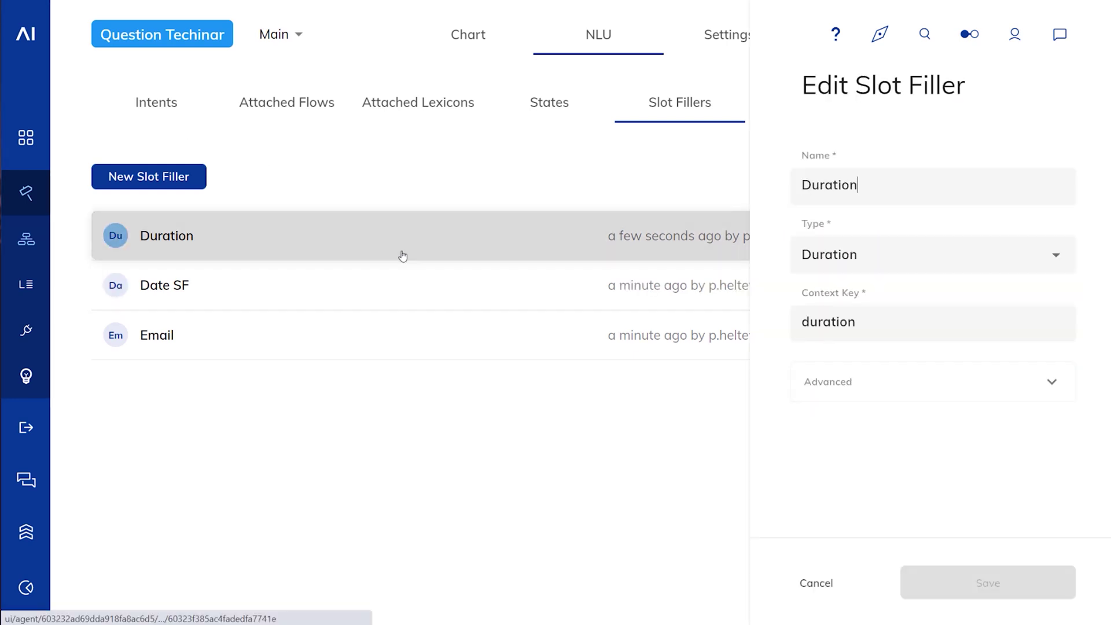
{"action": "left_click", "coordinate": [900, 393]}
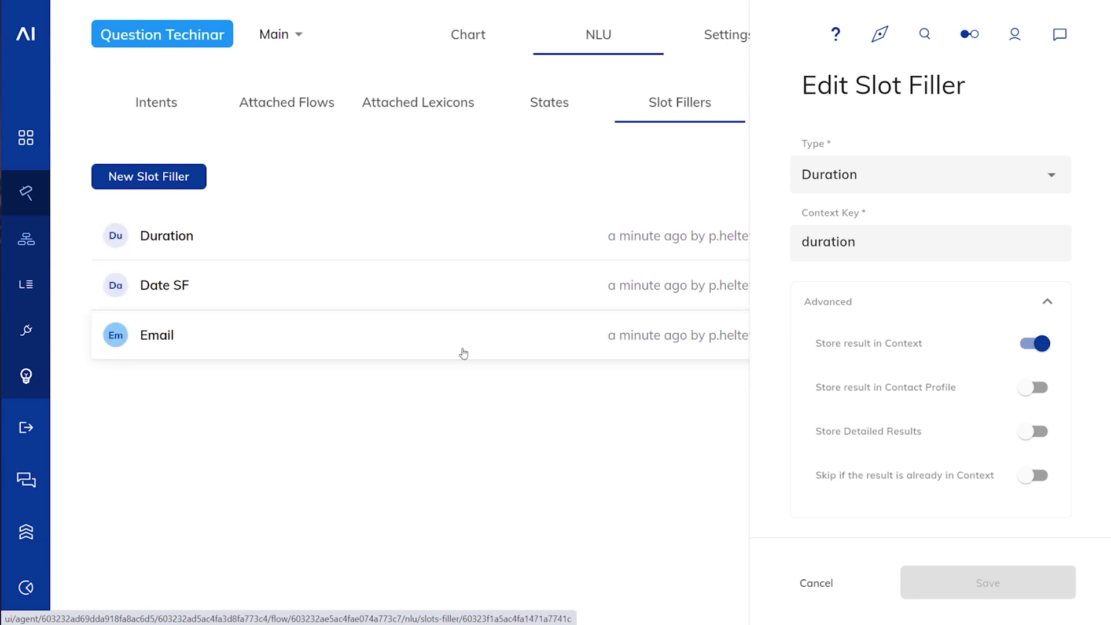
{"action": "left_click", "coordinate": [500, 28]}
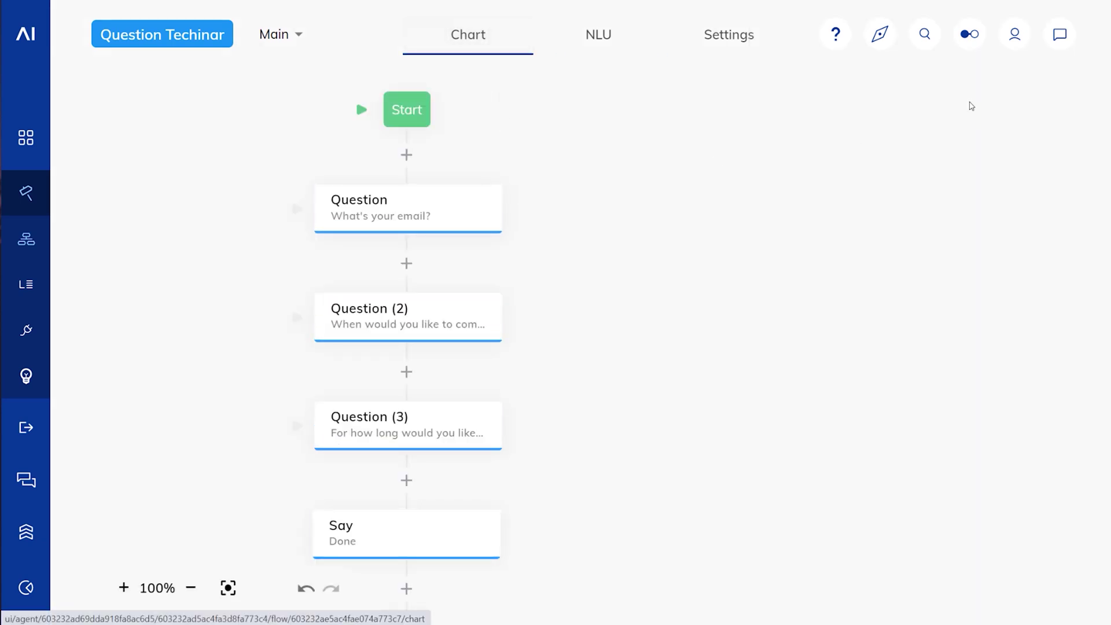
Step: Turn off Skip if Answer in Input on the email Question node and save it
{"action": "left_click", "coordinate": [446, 211]}
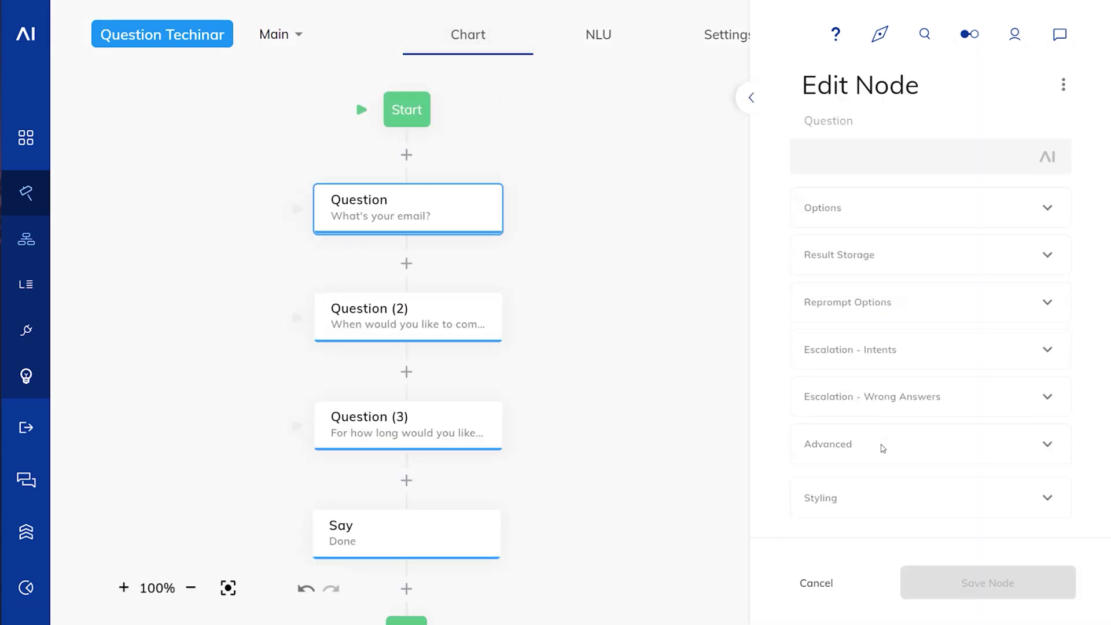
{"action": "left_click", "coordinate": [854, 447]}
{"action": "scroll", "coordinate": [1036, 399], "scroll_direction": "down", "scroll_amount": 3}
{"action": "left_click", "coordinate": [1037, 381]}
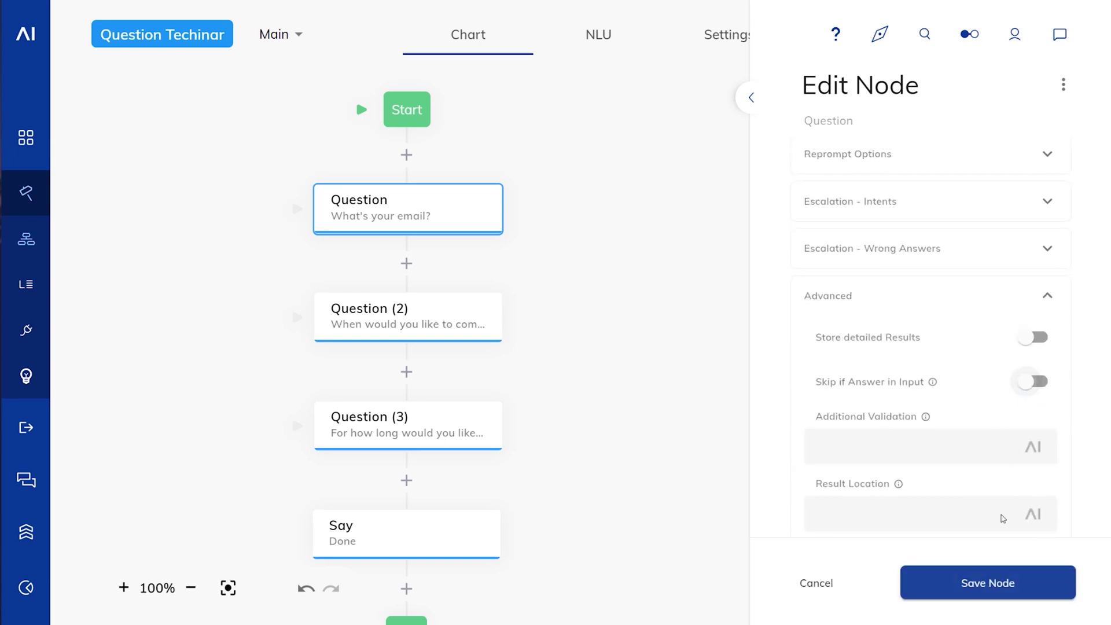
{"action": "left_click", "coordinate": [1012, 593]}
Step: Turn off Skip if Answer in Input on the date Question (2) node and save it
{"action": "left_click", "coordinate": [347, 313]}
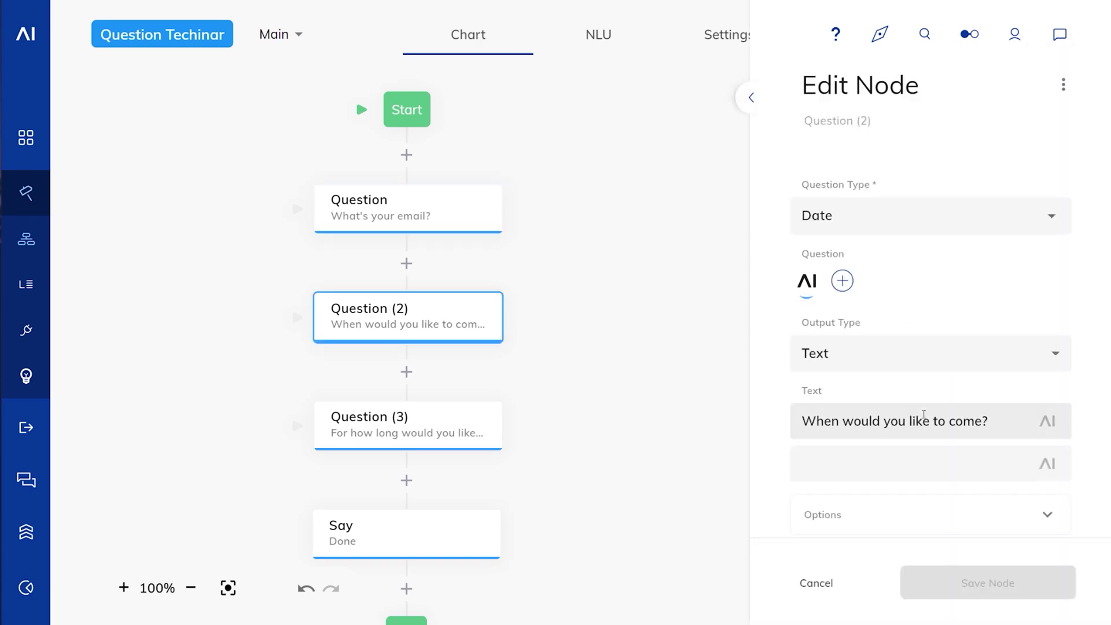
{"action": "scroll", "coordinate": [924, 415], "scroll_direction": "down", "scroll_amount": 5}
{"action": "left_click", "coordinate": [908, 384]}
{"action": "left_click", "coordinate": [1033, 470]}
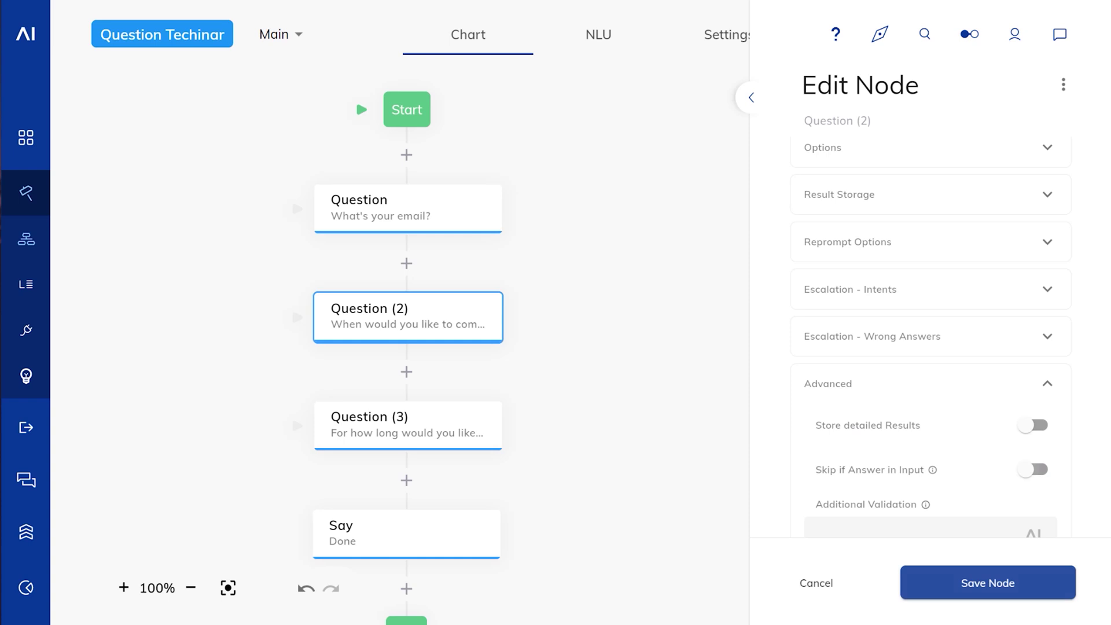
{"action": "left_click", "coordinate": [982, 586]}
Step: Turn off Skip if Answer in Input on the duration Question (3) node and save it
{"action": "left_click", "coordinate": [495, 443]}
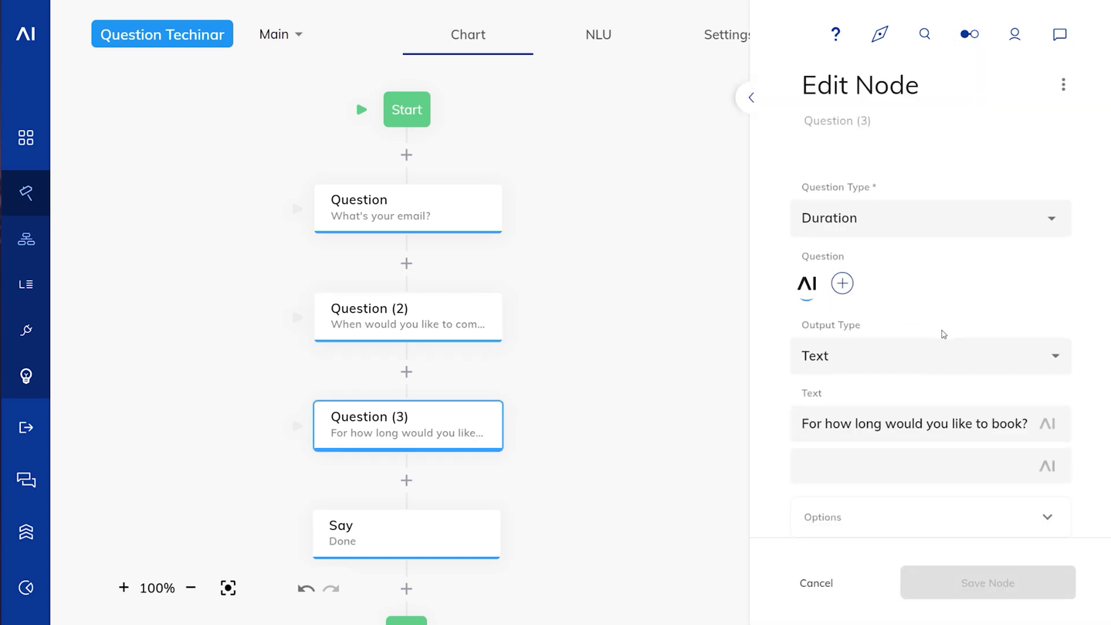
{"action": "scroll", "coordinate": [944, 334], "scroll_direction": "down", "scroll_amount": 5}
{"action": "left_click", "coordinate": [936, 439]}
{"action": "left_click", "coordinate": [1036, 389]}
{"action": "left_click", "coordinate": [988, 583]}
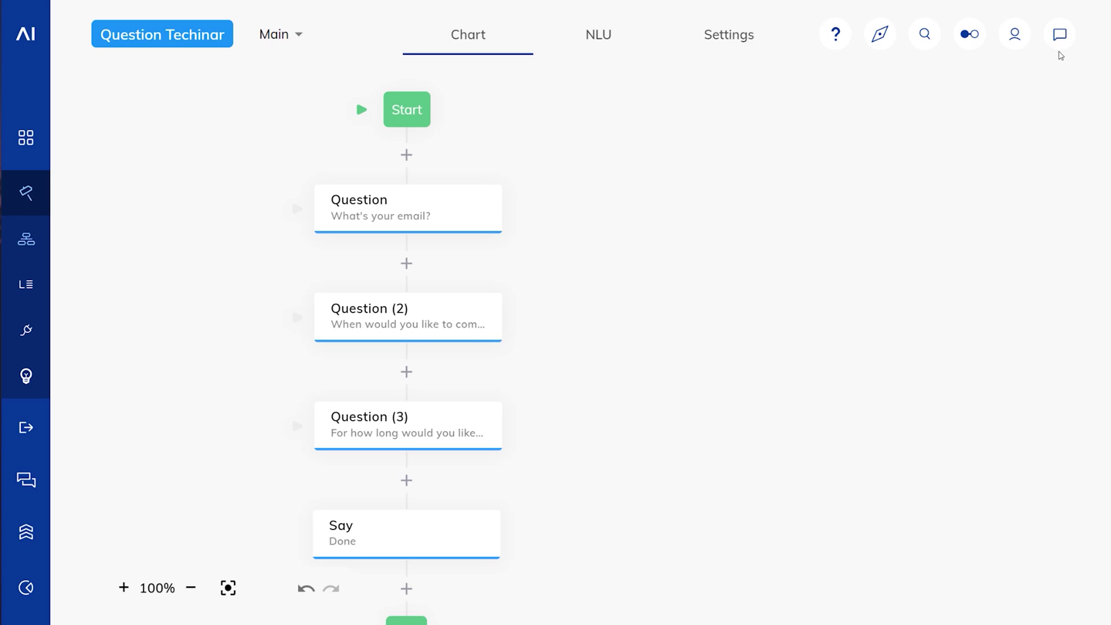
Step: In the test chat, send 'asd', then a test email address plus 'and I wanna come for 30 minutes'
{"action": "left_click", "coordinate": [1060, 35]}
{"action": "left_click", "coordinate": [839, 506]}
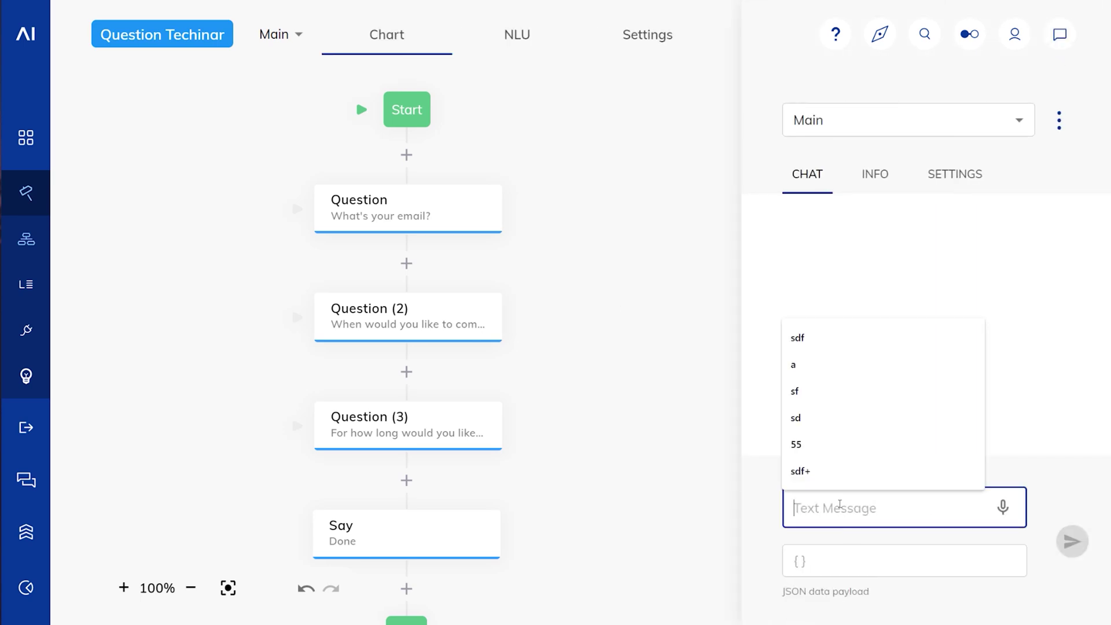
{"action": "type", "text": "asd"}
{"action": "key", "text": "Return"}
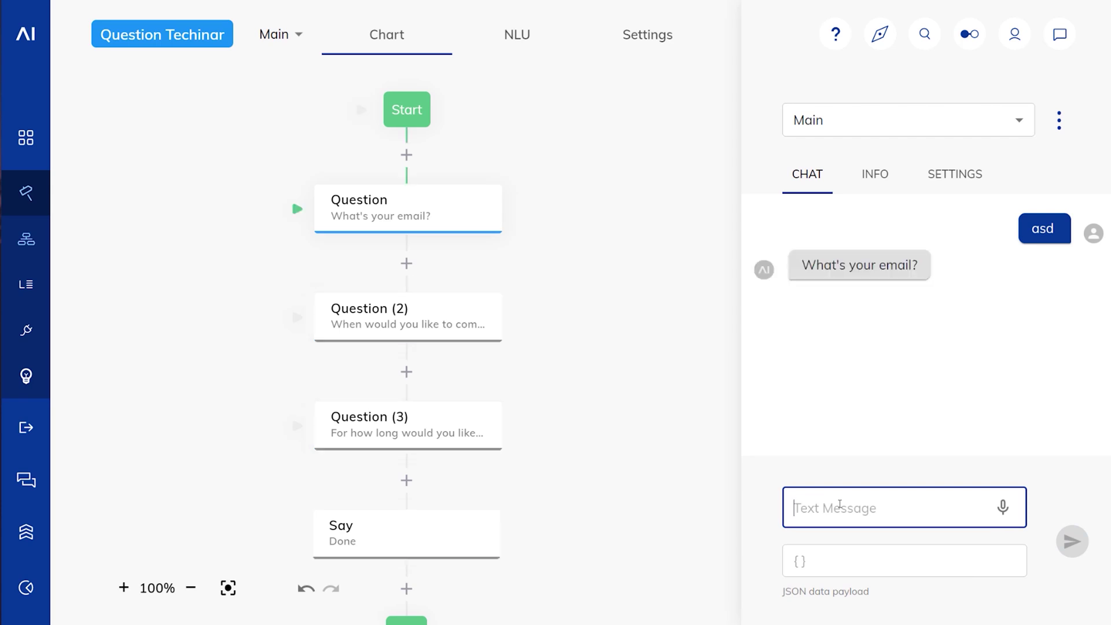
{"action": "type", "text": "wer@wer.com and I"}
{"action": "type", "text": " wanna come for 3"}
{"action": "type", "text": "0 minu"}
{"action": "type", "text": "tes"}
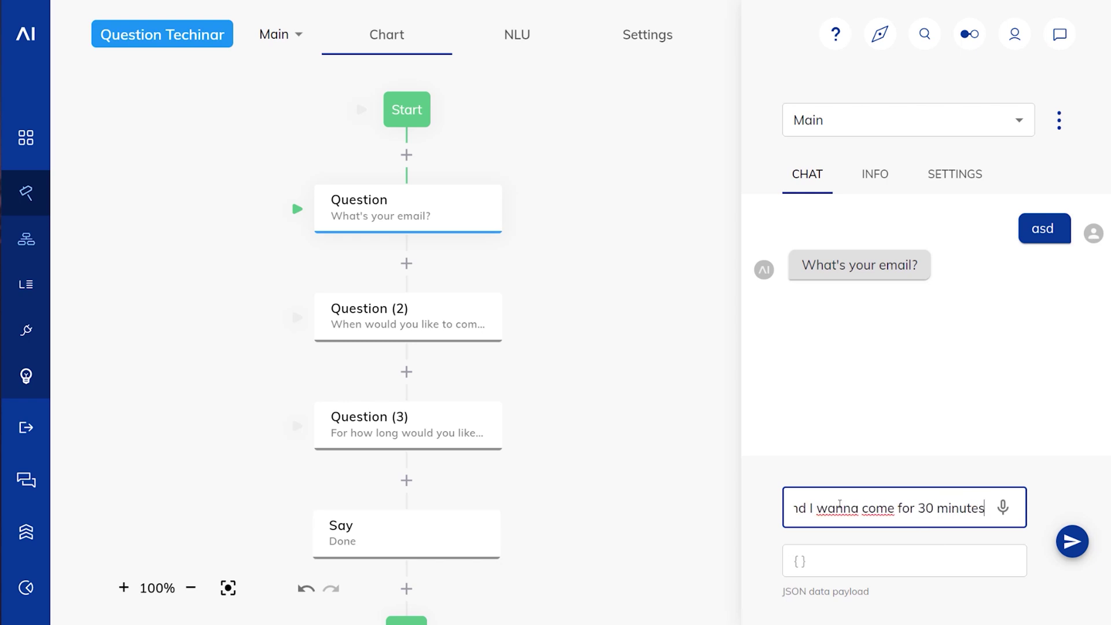
{"action": "key", "text": "Return"}
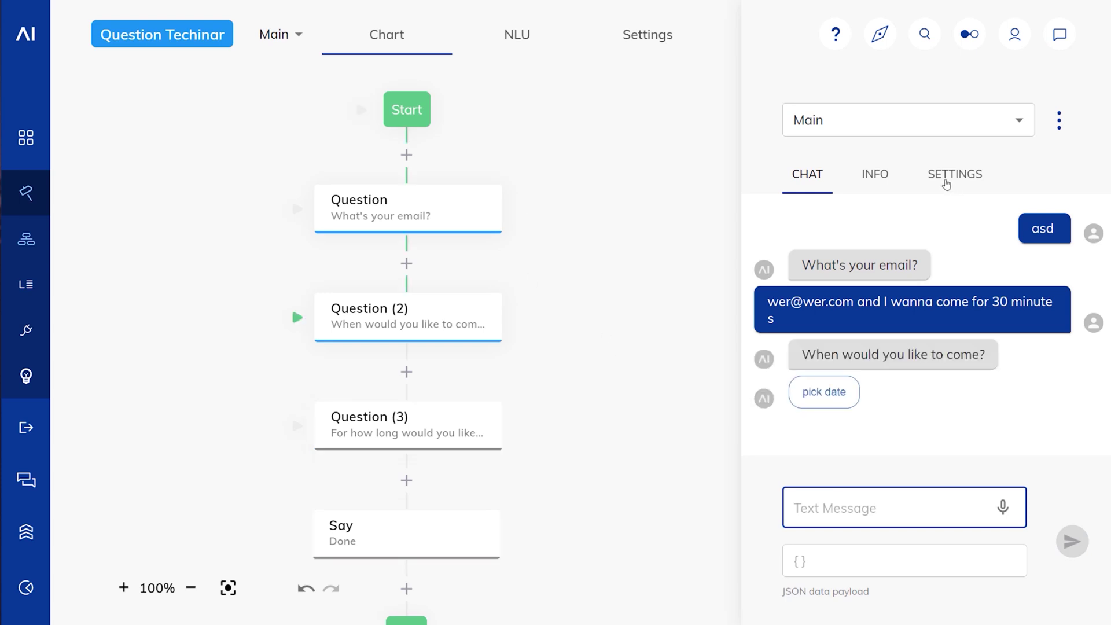
Step: Inspect the conversation context to check the stored duration values
{"action": "left_click", "coordinate": [896, 175]}
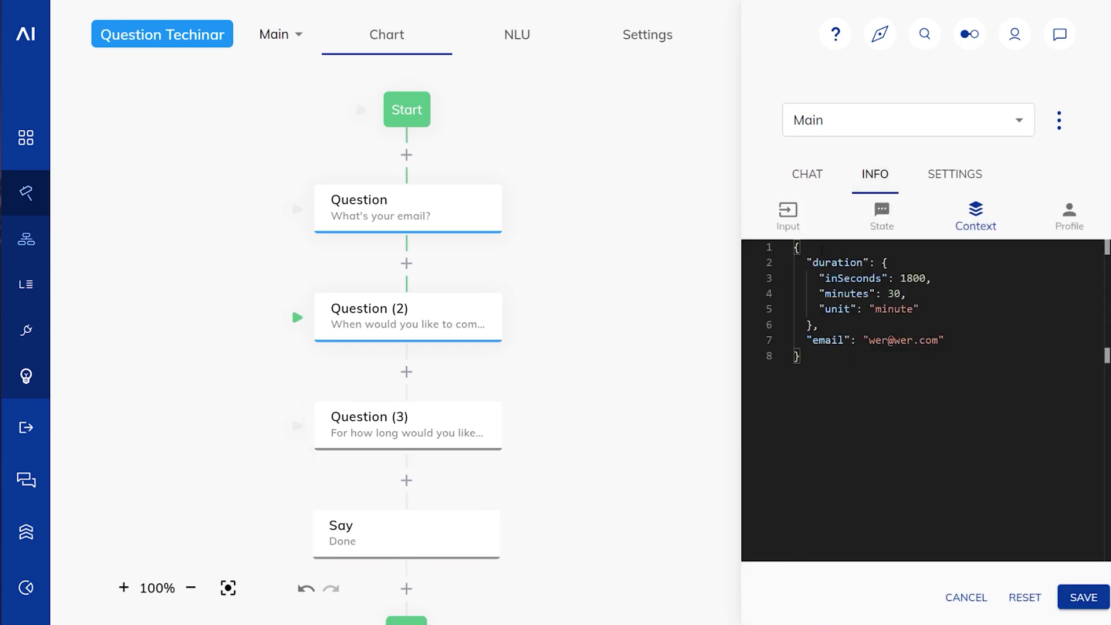
{"action": "left_click_drag", "start_coordinate": [920, 309], "coordinate": [808, 262]}
{"action": "left_click", "coordinate": [818, 325]}
{"action": "left_click", "coordinate": [813, 181]}
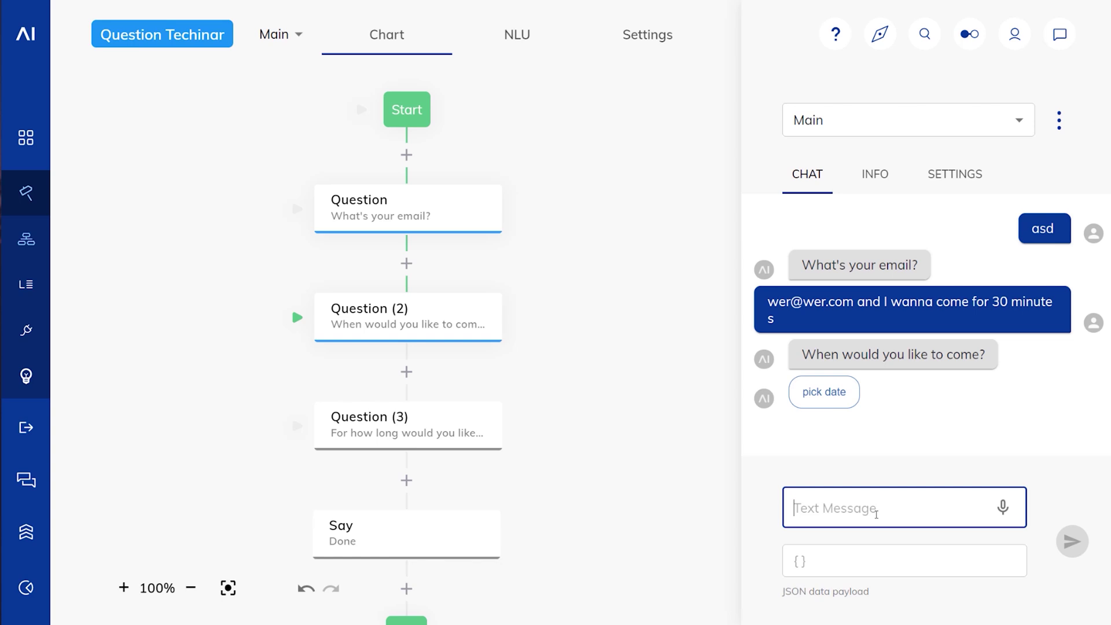
Step: Answer 'tomorrow' for the date and review the context after the flow finishes
{"action": "type", "text": "tomorrow"}
{"action": "key", "text": "Return"}
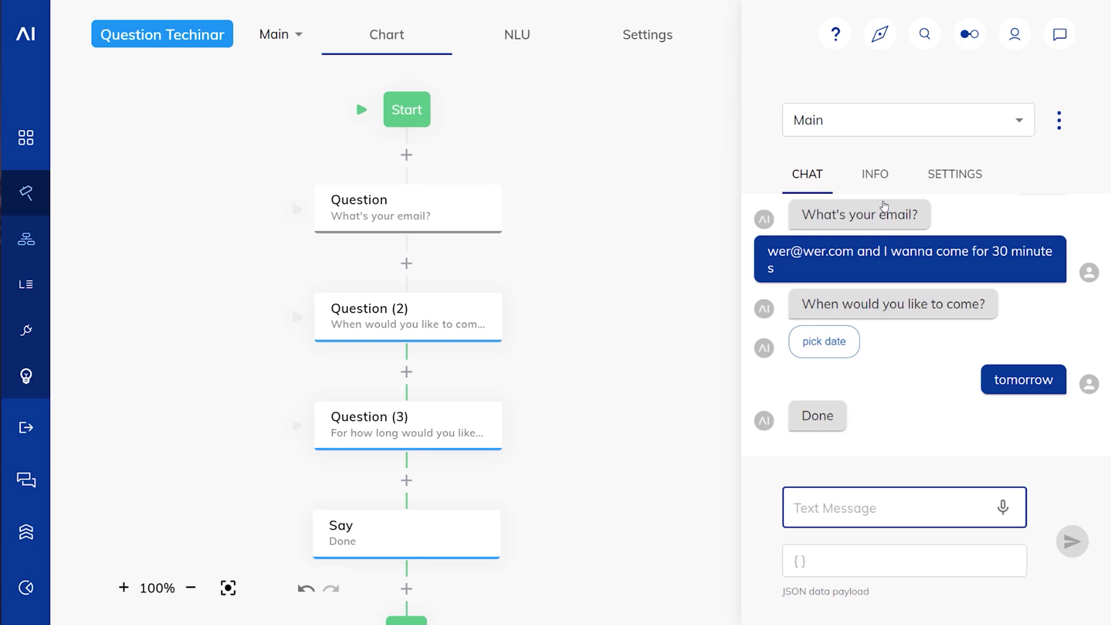
{"action": "left_click", "coordinate": [876, 177]}
{"action": "left_click", "coordinate": [802, 172]}
Step: Clear the chat, send 'I wanna come tomorrow for 30 minutes', then answer with a test email address
{"action": "left_click", "coordinate": [1059, 120]}
{"action": "left_click", "coordinate": [1042, 129]}
{"action": "left_click", "coordinate": [899, 501]}
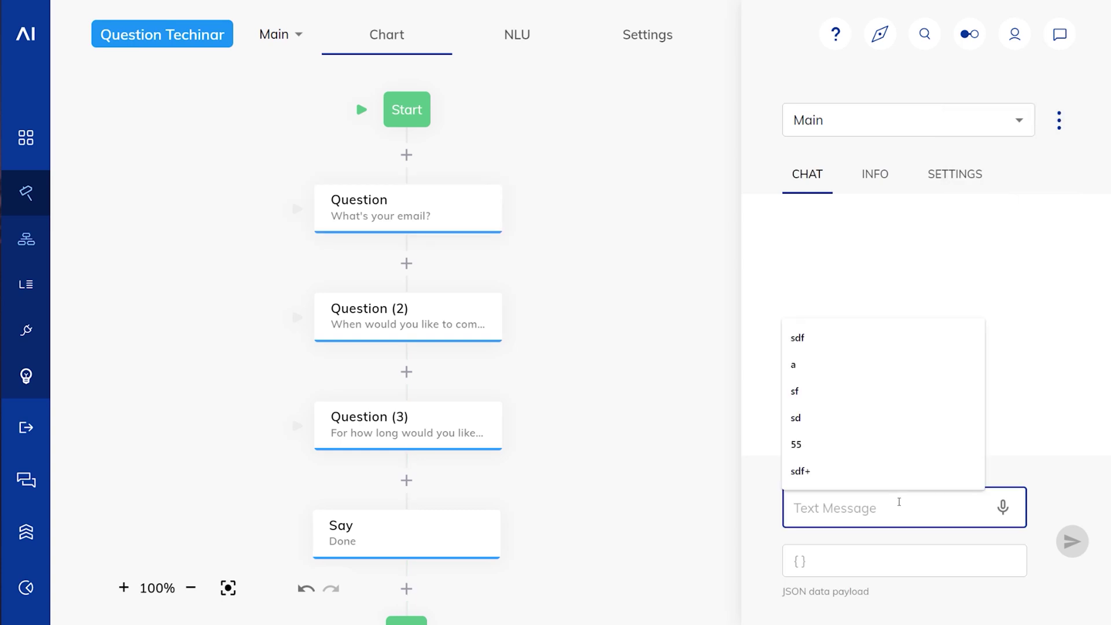
{"action": "type", "text": "I wanna come to"}
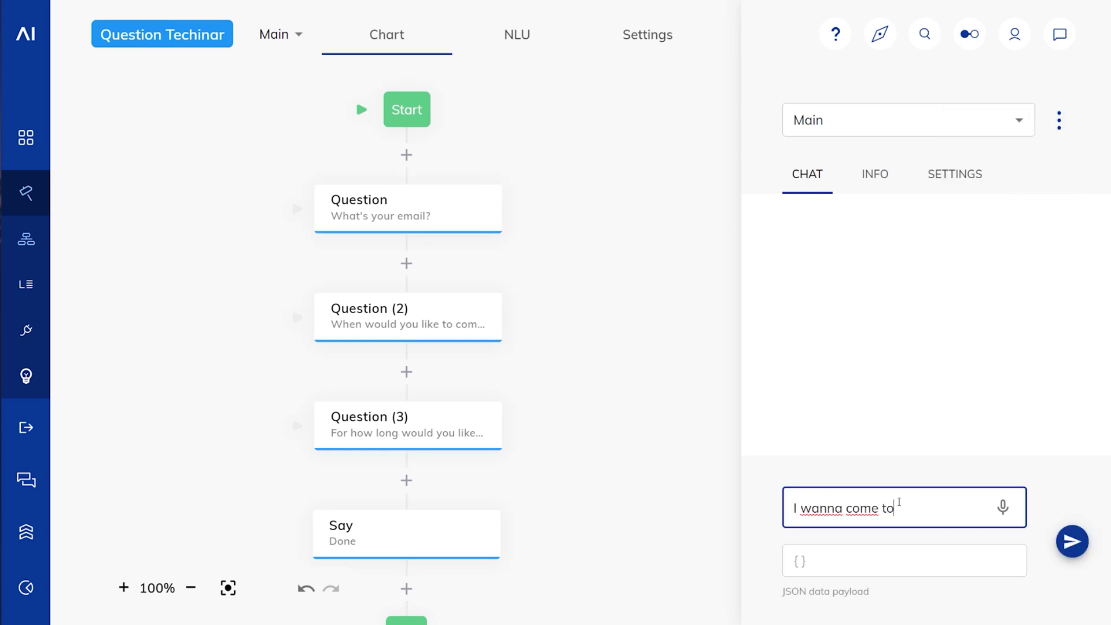
{"action": "type", "text": "morrow for 30 minutes"}
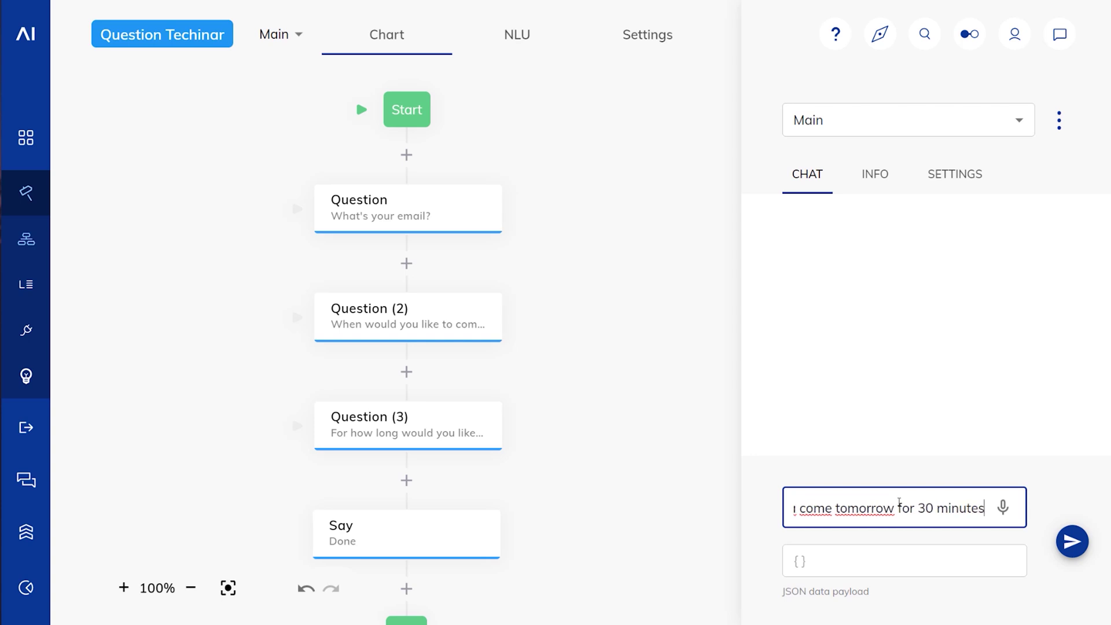
{"action": "key", "text": "Return"}
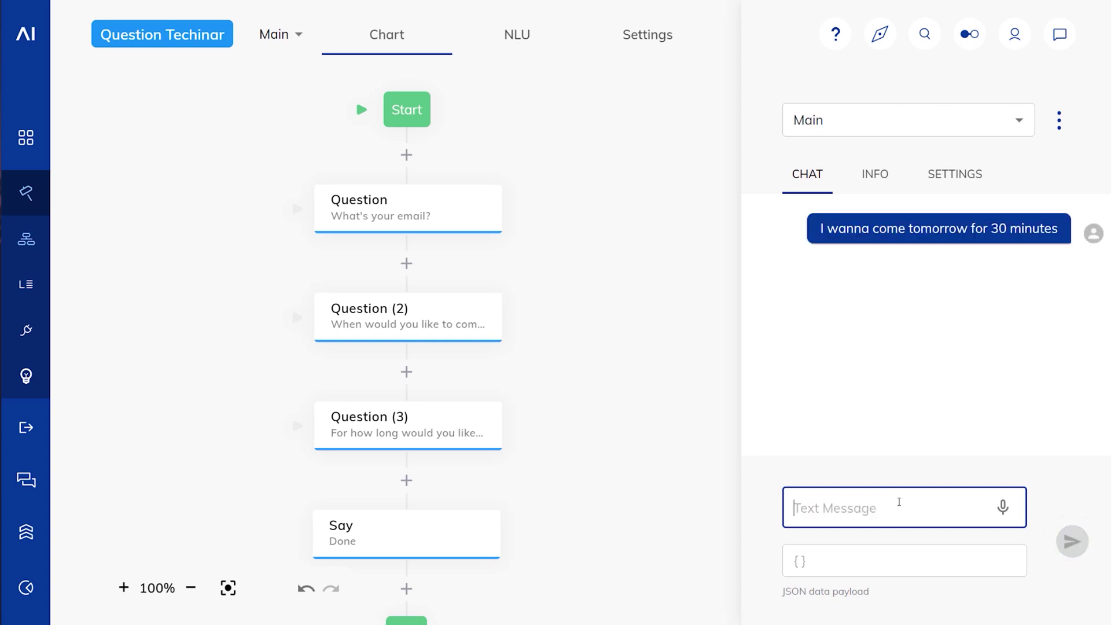
{"action": "type", "text": "wer@wer.com"}
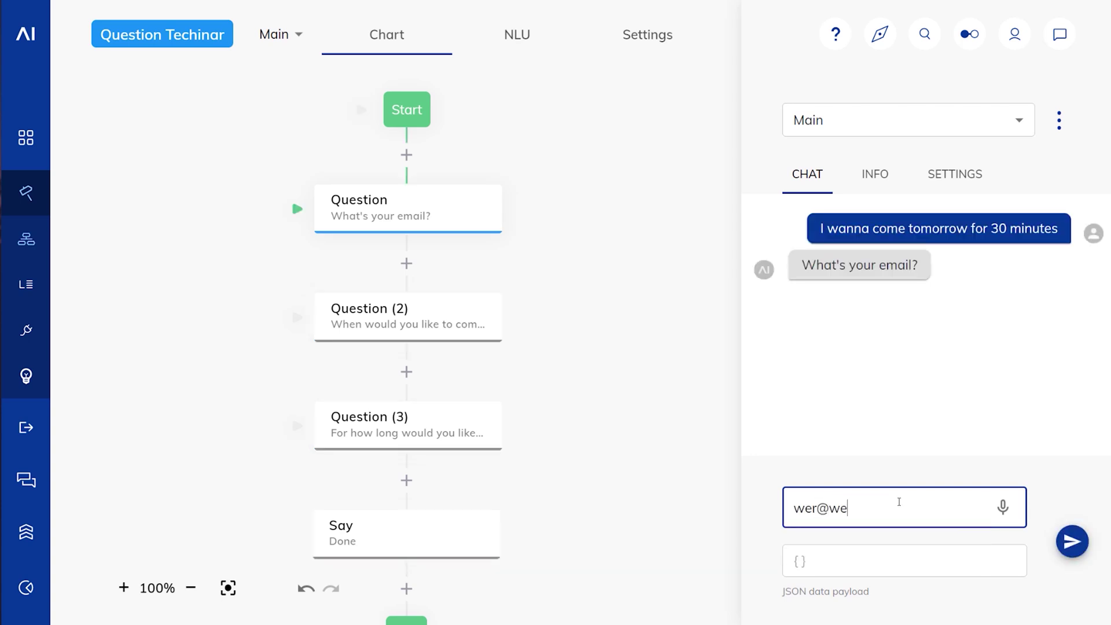
{"action": "key", "text": "Return"}
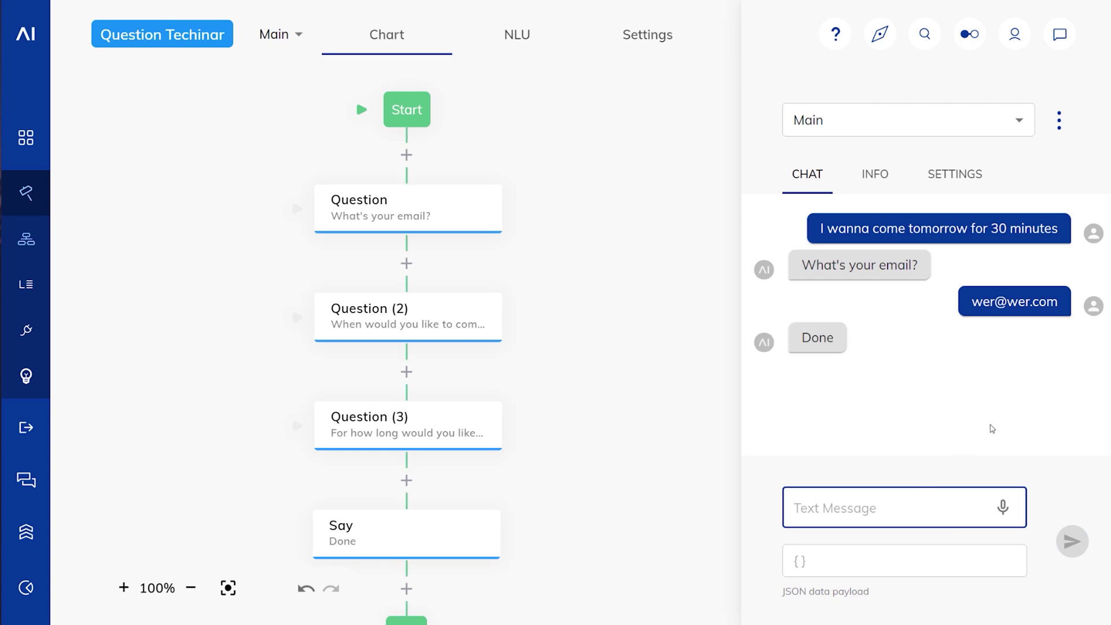